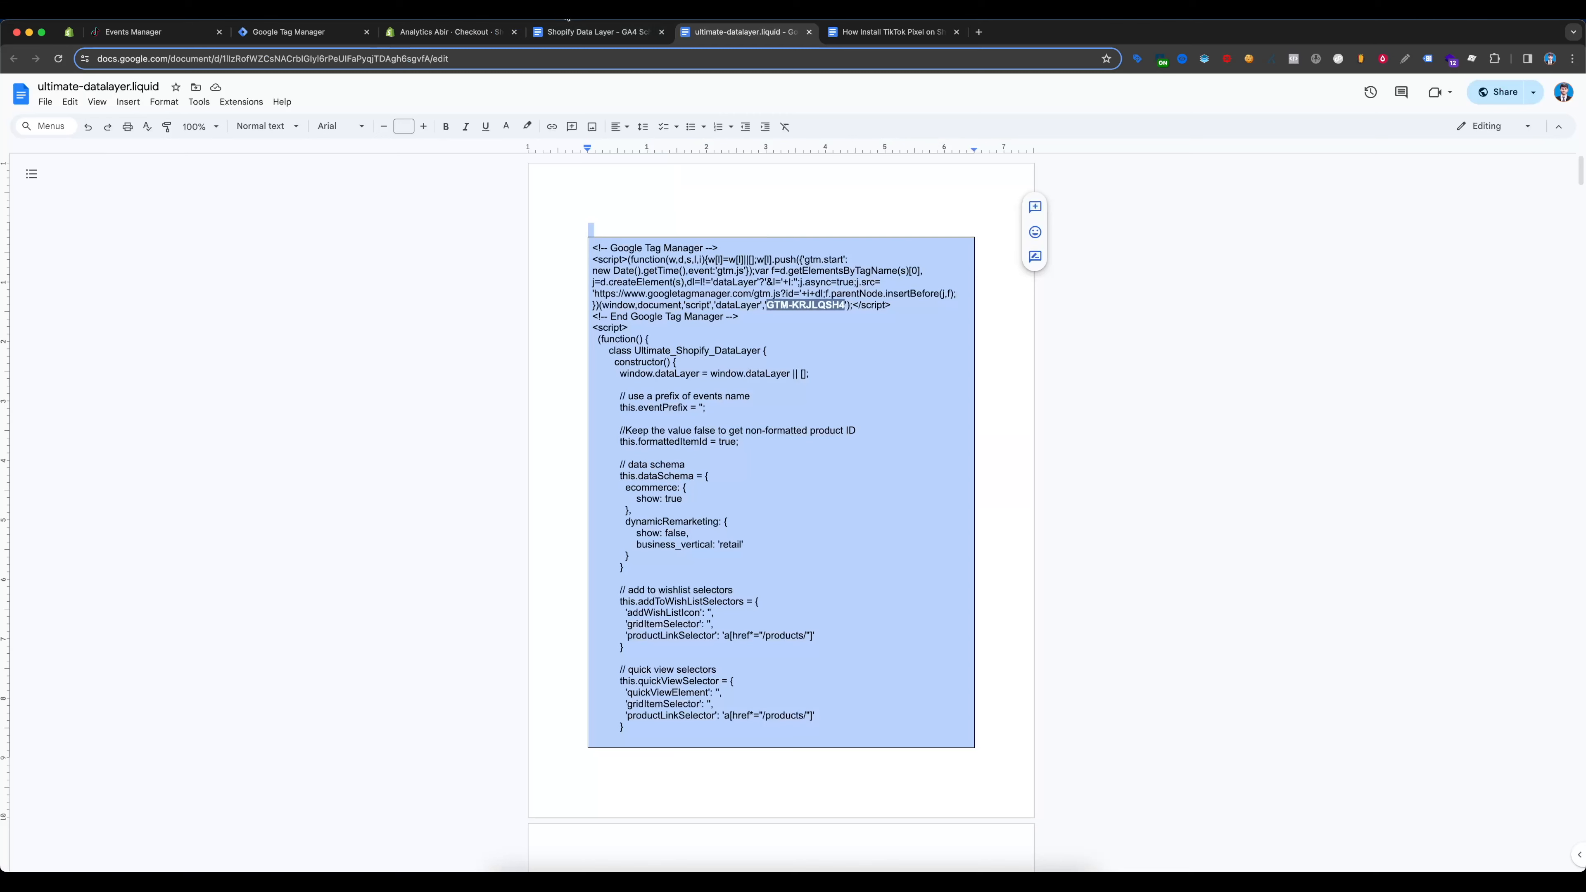
Open the checkout.liquid document linked in the Shopify Data Layer guide and copy its entire code
{"action": "left_click", "coordinate": [593, 32]}
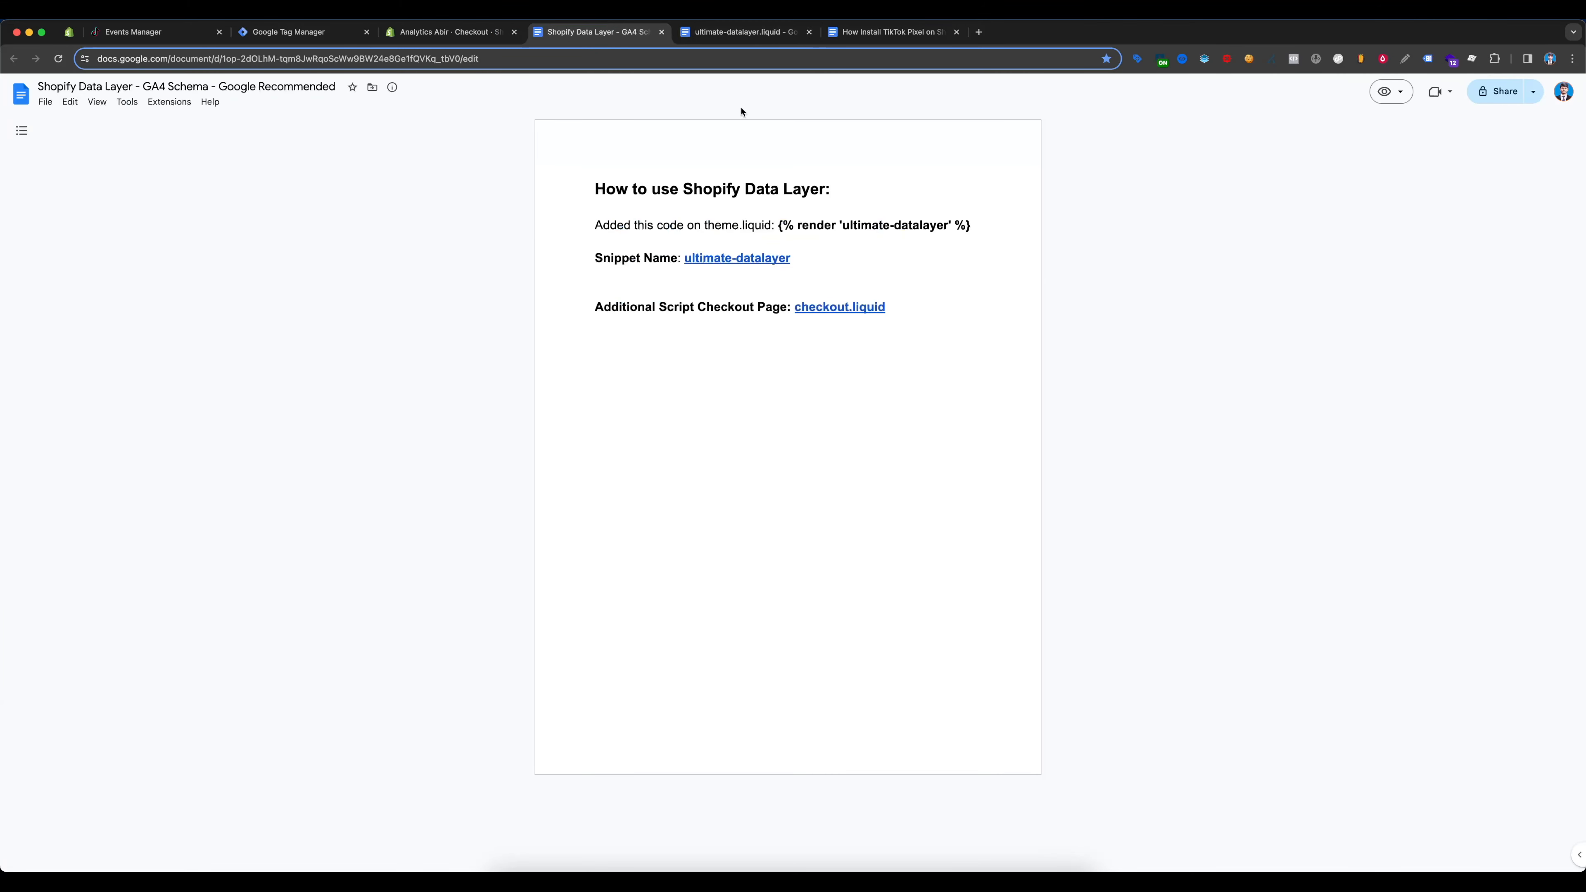
{"action": "left_click", "coordinate": [808, 32]}
{"action": "left_click", "coordinate": [865, 307]}
{"action": "left_click", "coordinate": [850, 331]}
{"action": "key", "text": "super+a"}
{"action": "key", "text": "super+c"}
Switch to Shopify's checkout settings, paste the checkout.liquid code into Additional scripts, save, and exit the settings
{"action": "left_click", "coordinate": [451, 32]}
{"action": "left_click", "coordinate": [809, 561]}
{"action": "key", "text": "super+v"}
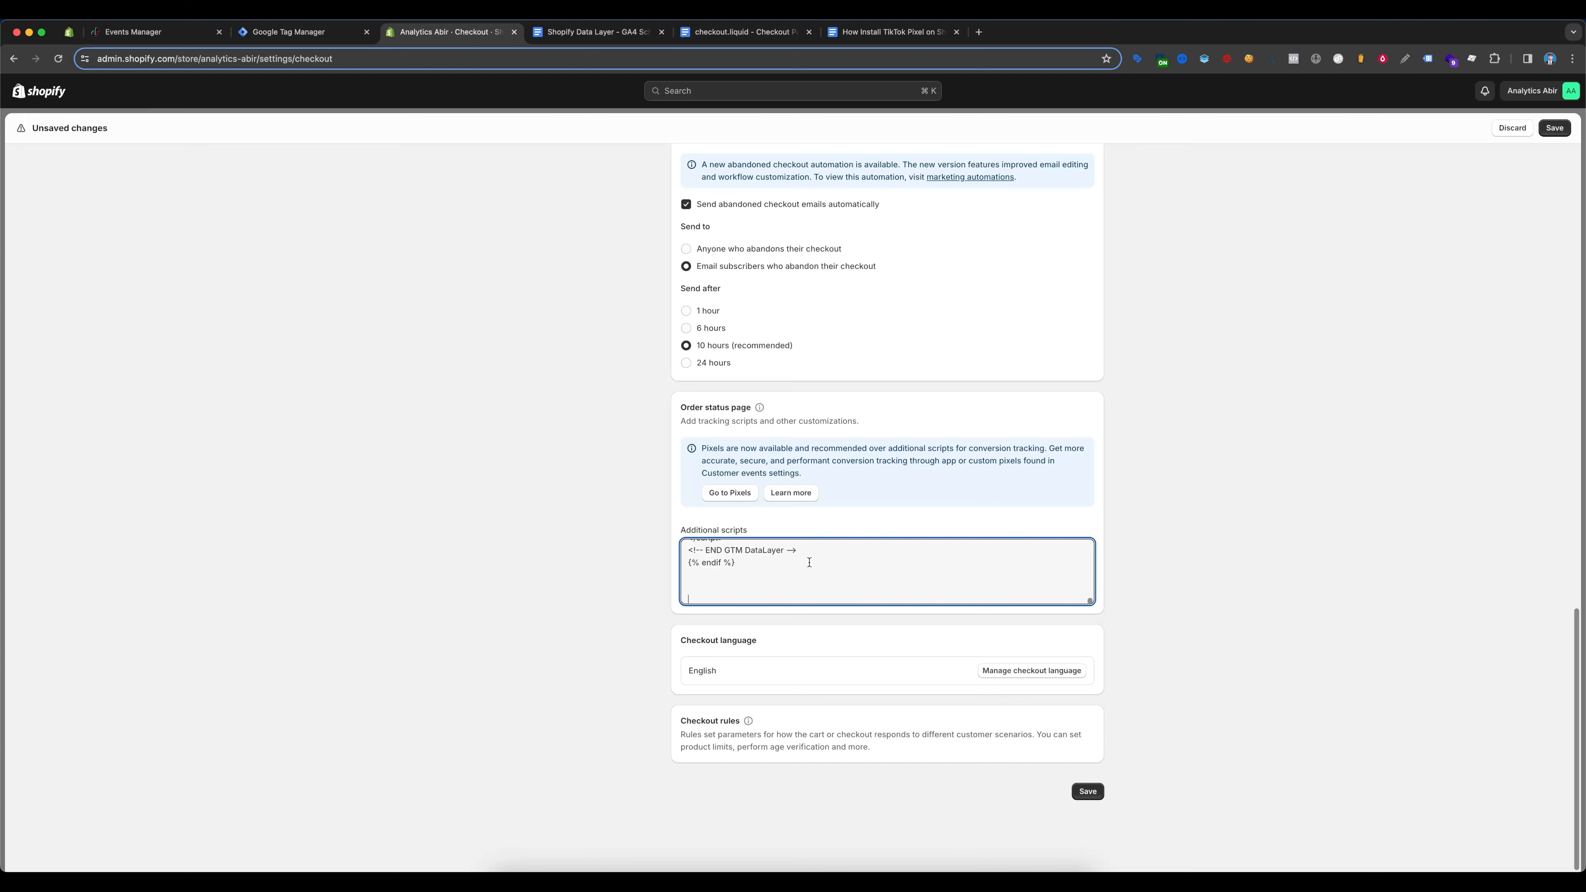
{"action": "scroll", "coordinate": [1087, 588], "scroll_direction": "up", "scroll_amount": 10}
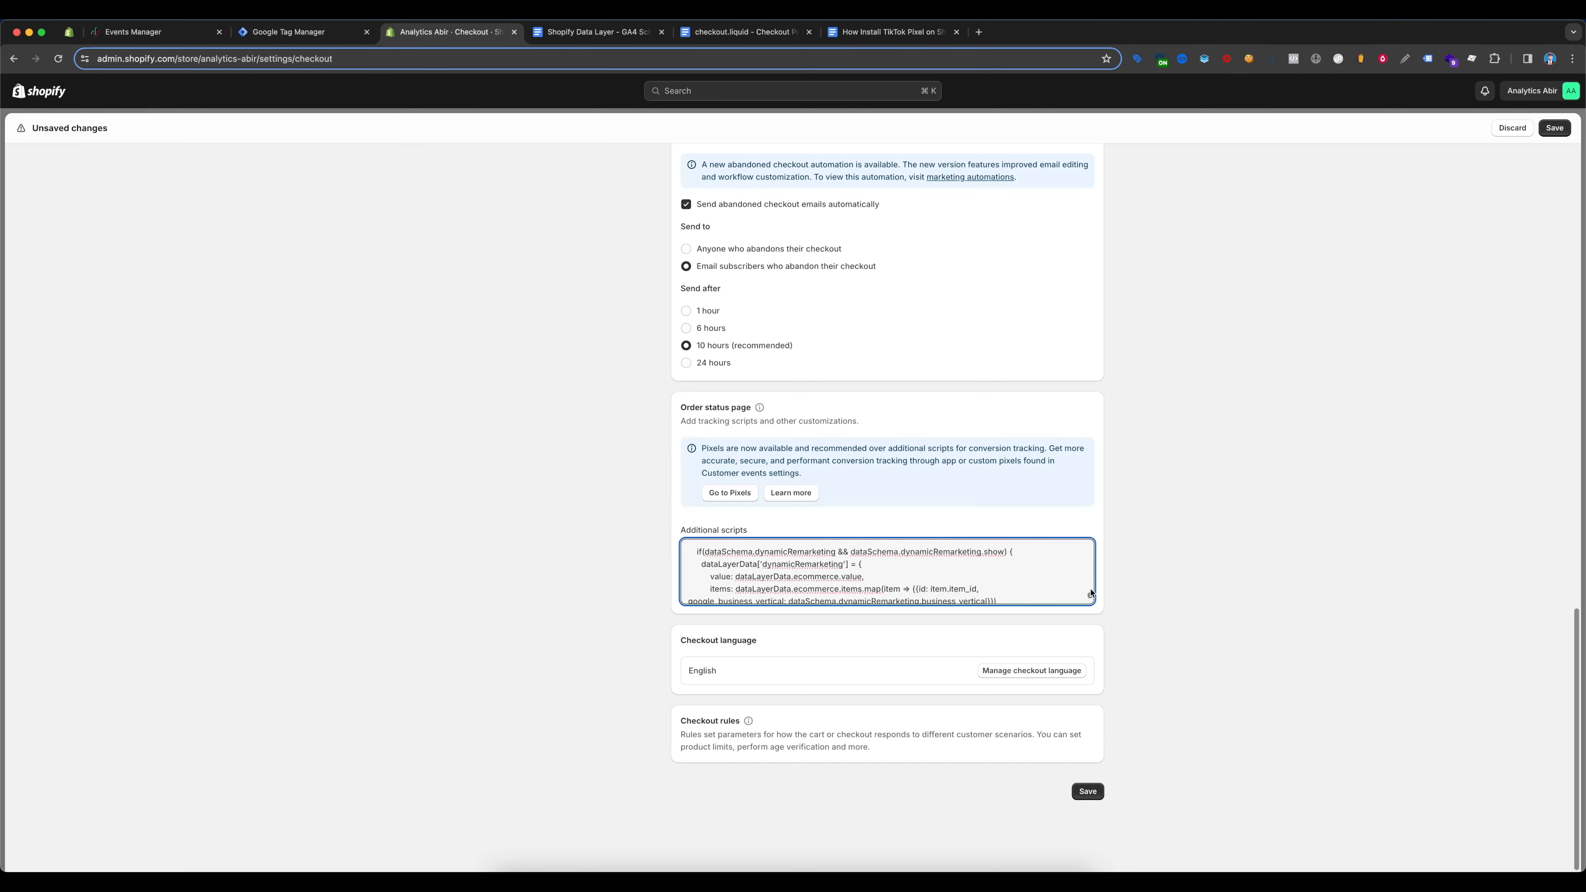
{"action": "scroll", "coordinate": [1002, 550], "scroll_direction": "down", "scroll_amount": 4}
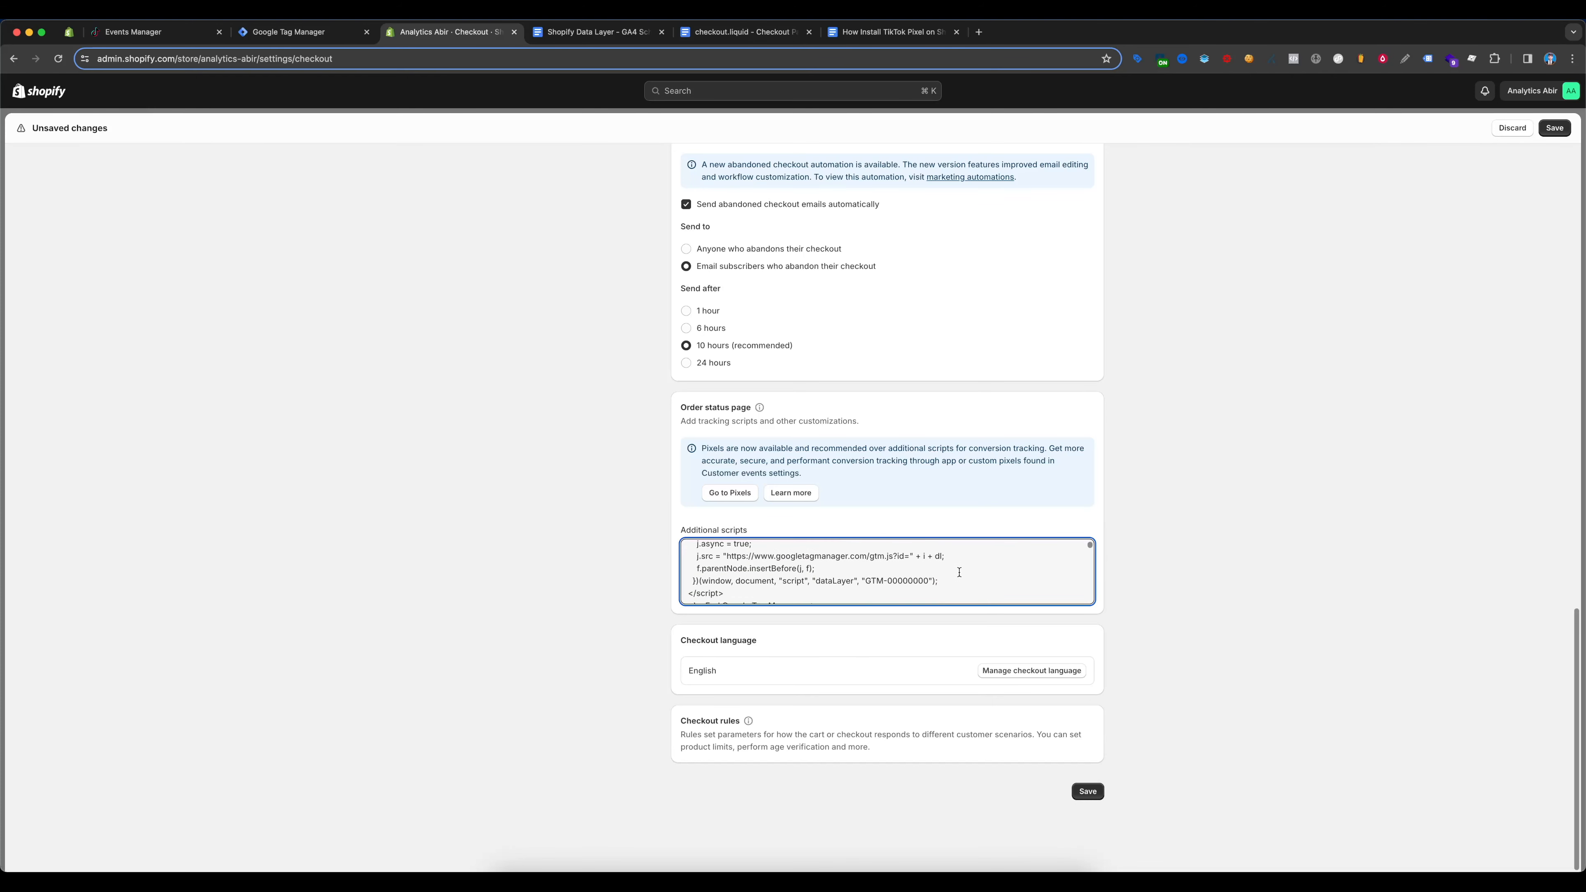
{"action": "left_click", "coordinate": [1554, 128]}
{"action": "left_click", "coordinate": [1568, 128]}
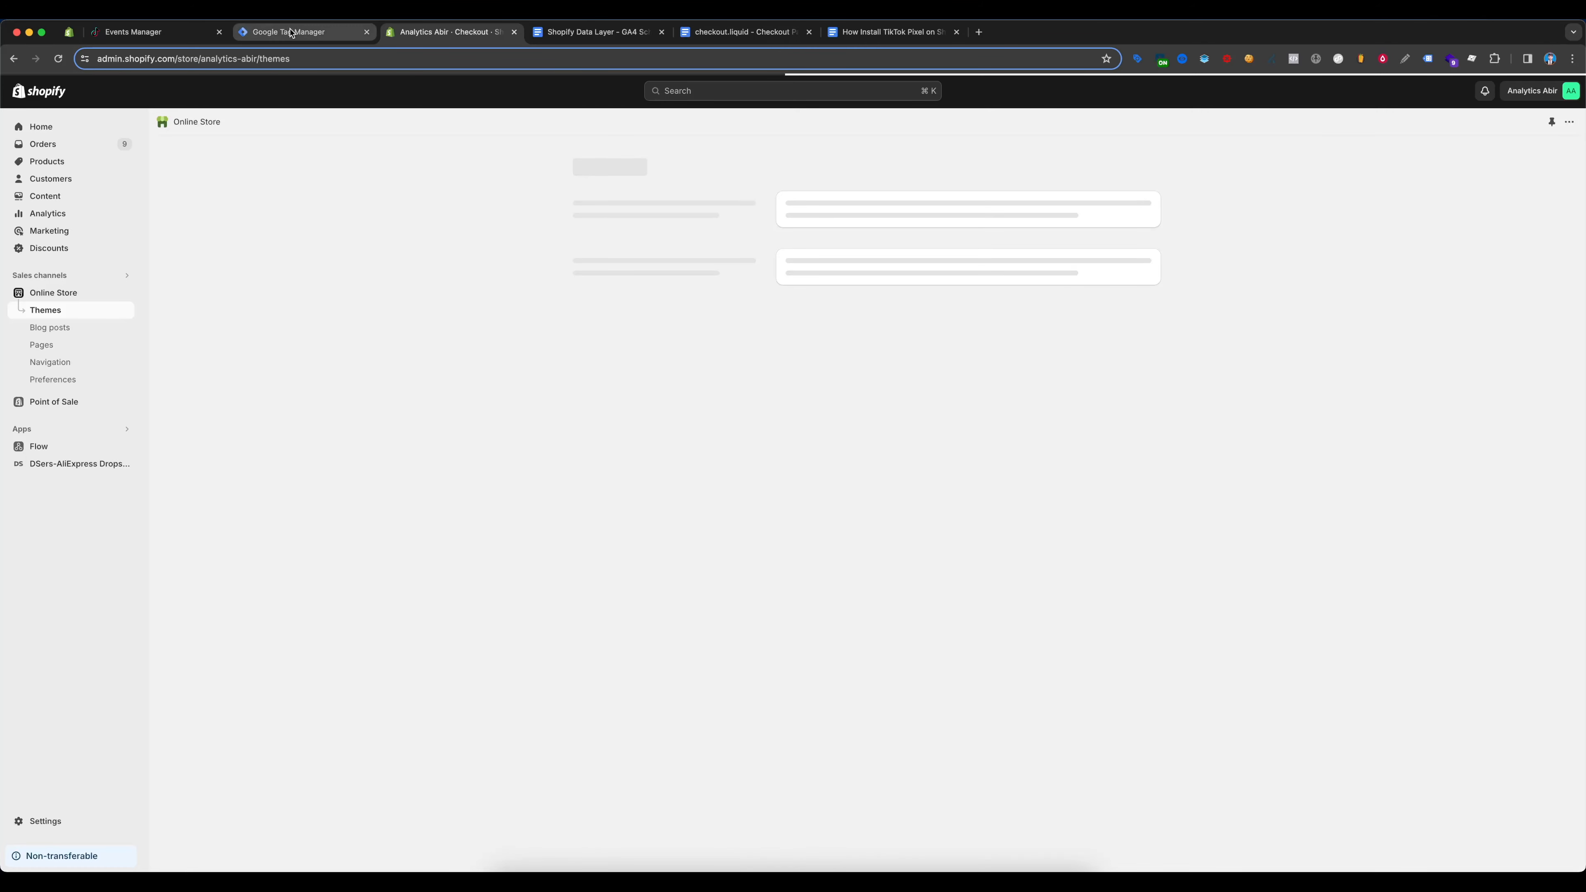
Switch to Google Tag Manager, connect the container preview to the store, and add the stainless steel wedding rings product to the cart
{"action": "left_click", "coordinate": [312, 34]}
{"action": "left_click", "coordinate": [996, 173]}
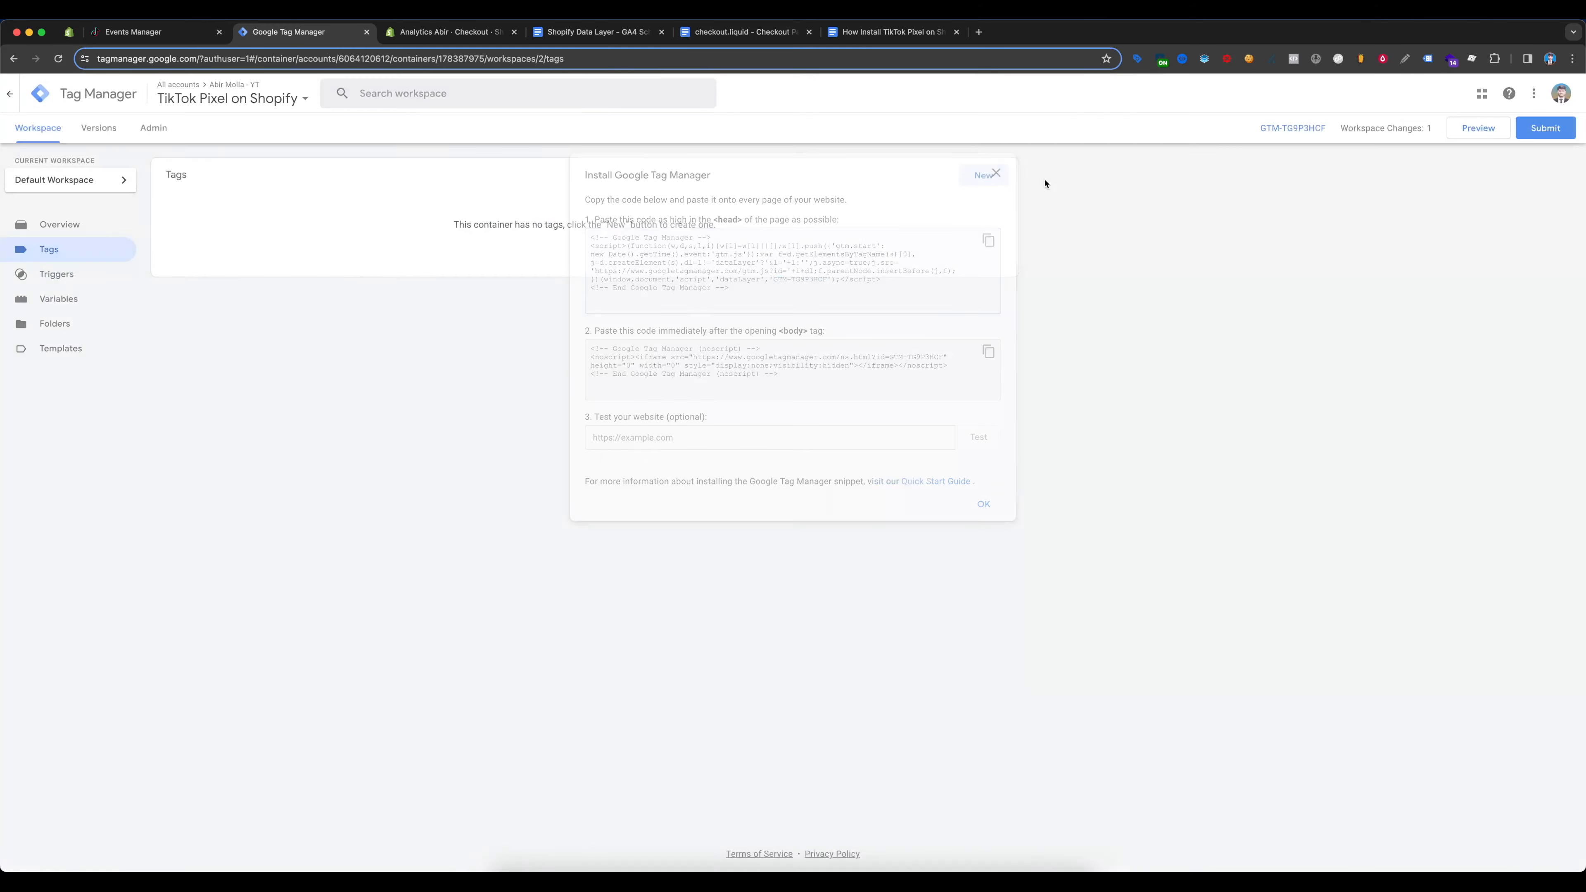
{"action": "left_click", "coordinate": [1478, 131]}
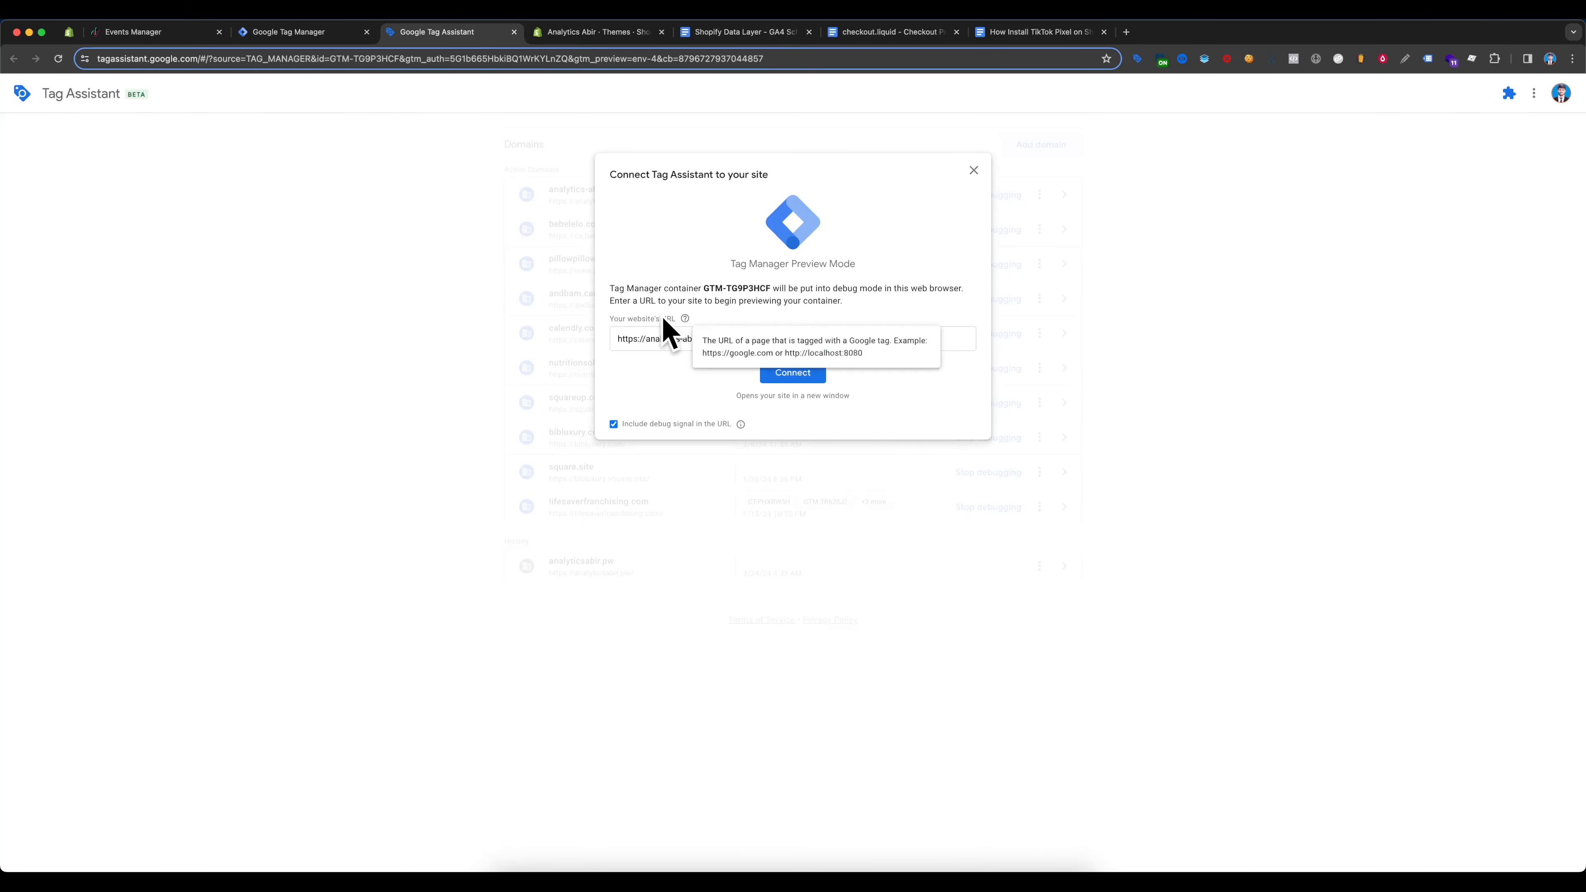
{"action": "left_click", "coordinate": [788, 375]}
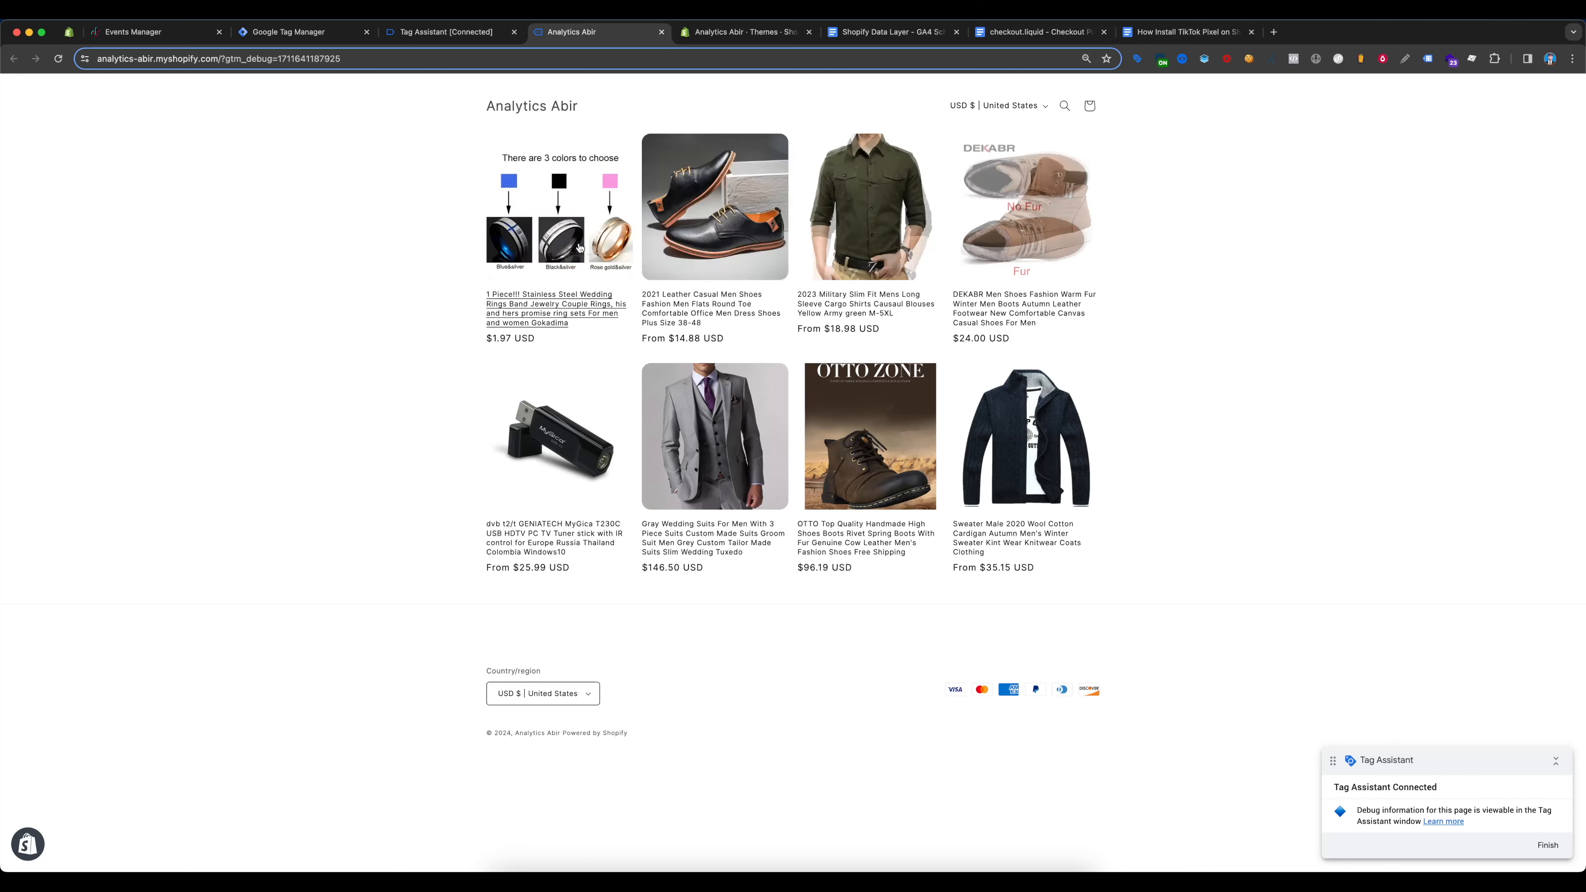
{"action": "left_click", "coordinate": [560, 213]}
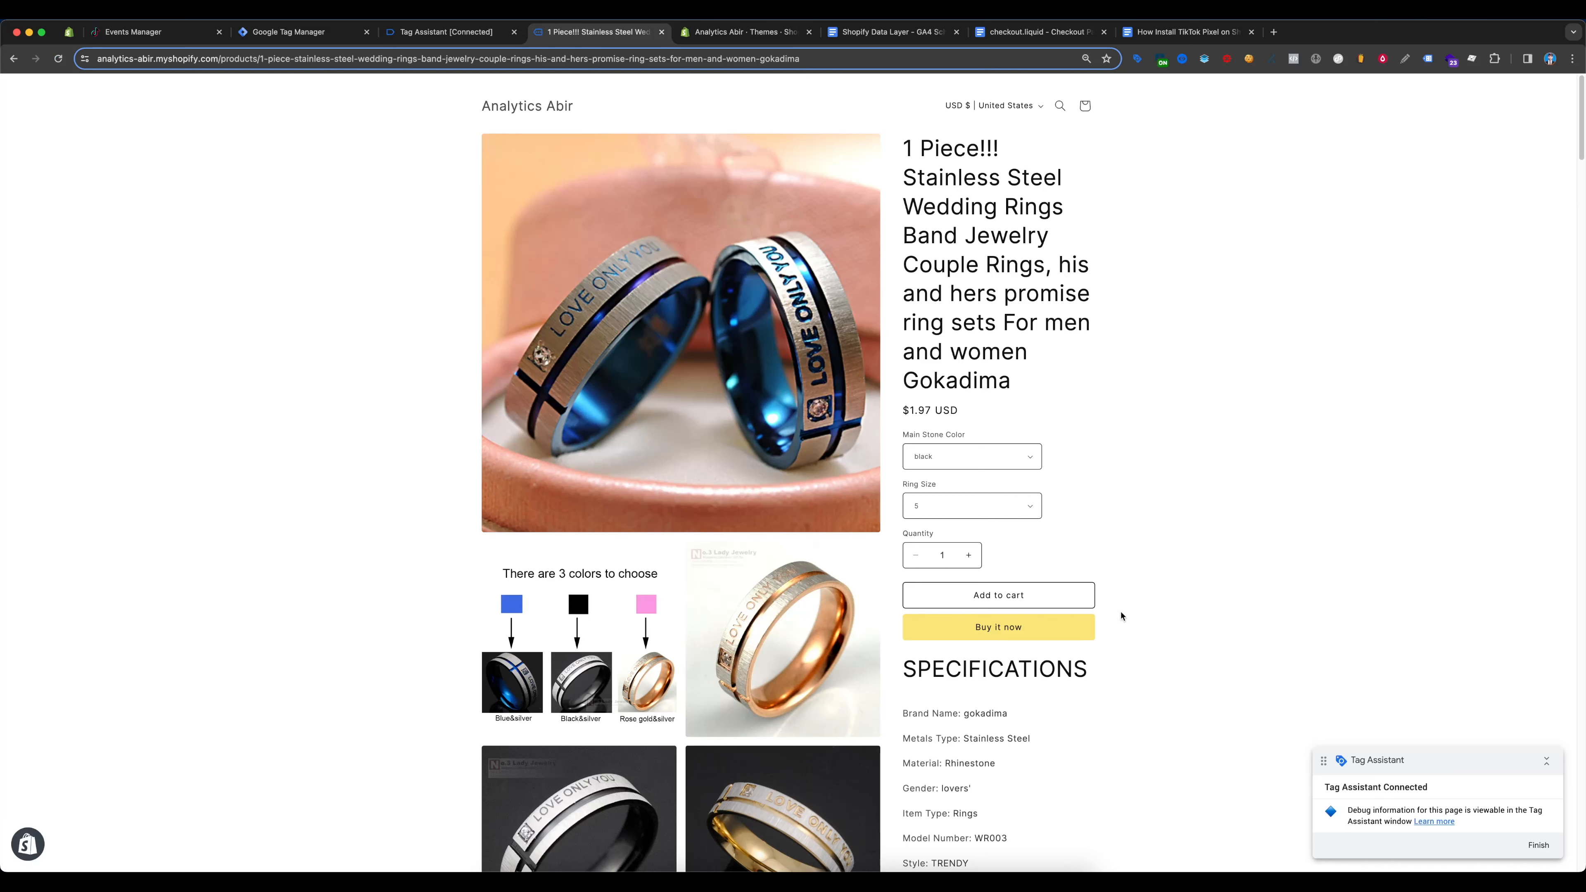
{"action": "left_click", "coordinate": [979, 596]}
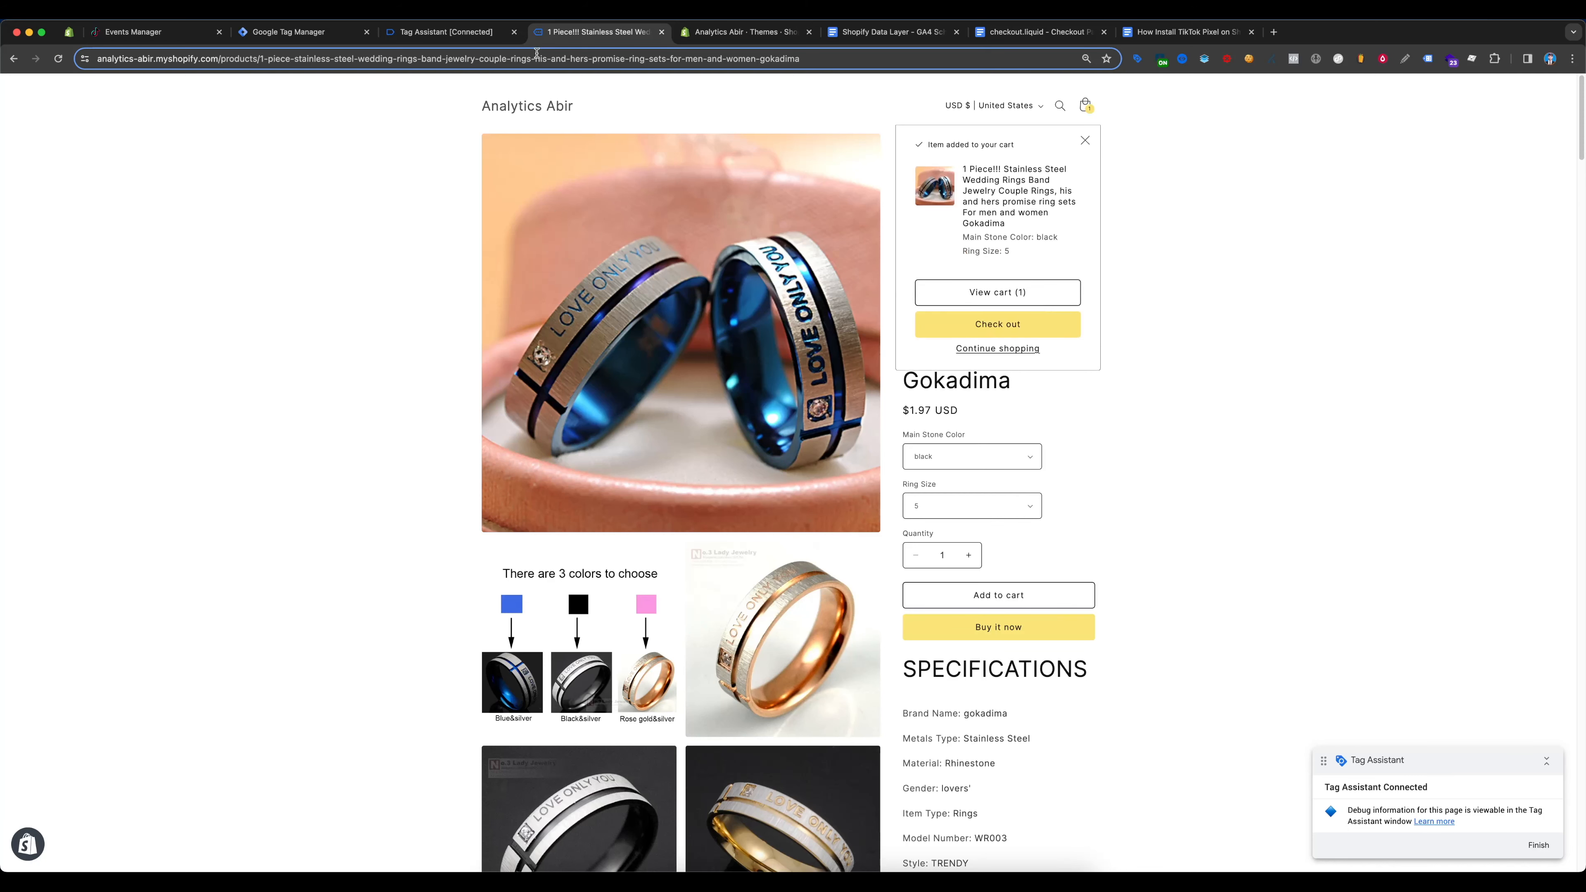
Examine the Data Layer values of the view_item and add_to_cart events in Tag Assistant
{"action": "left_click", "coordinate": [435, 36]}
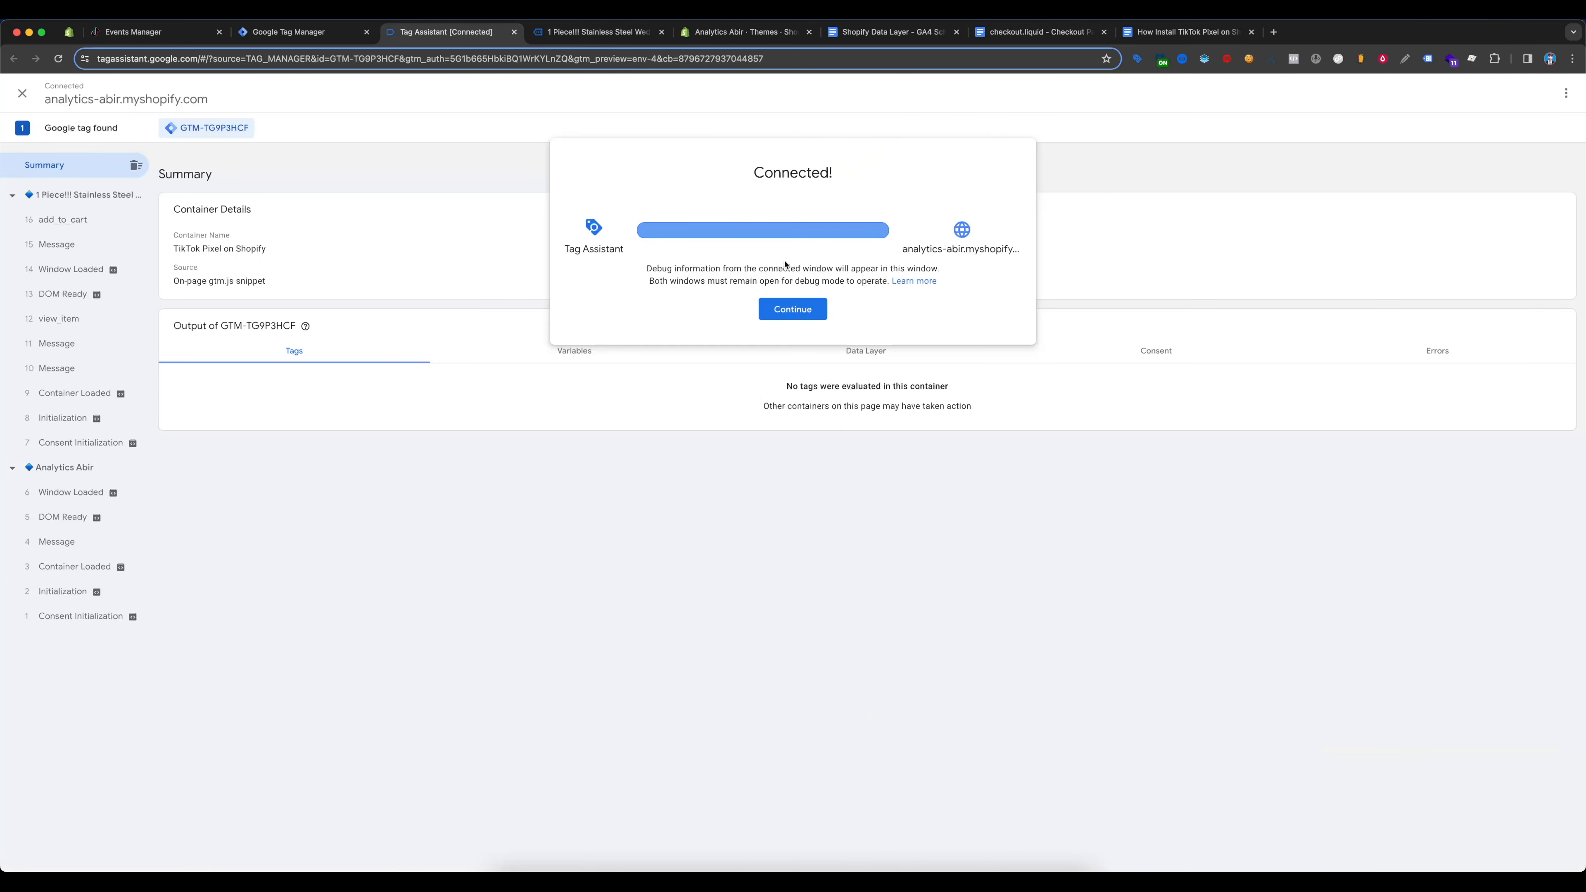
{"action": "left_click", "coordinate": [804, 306]}
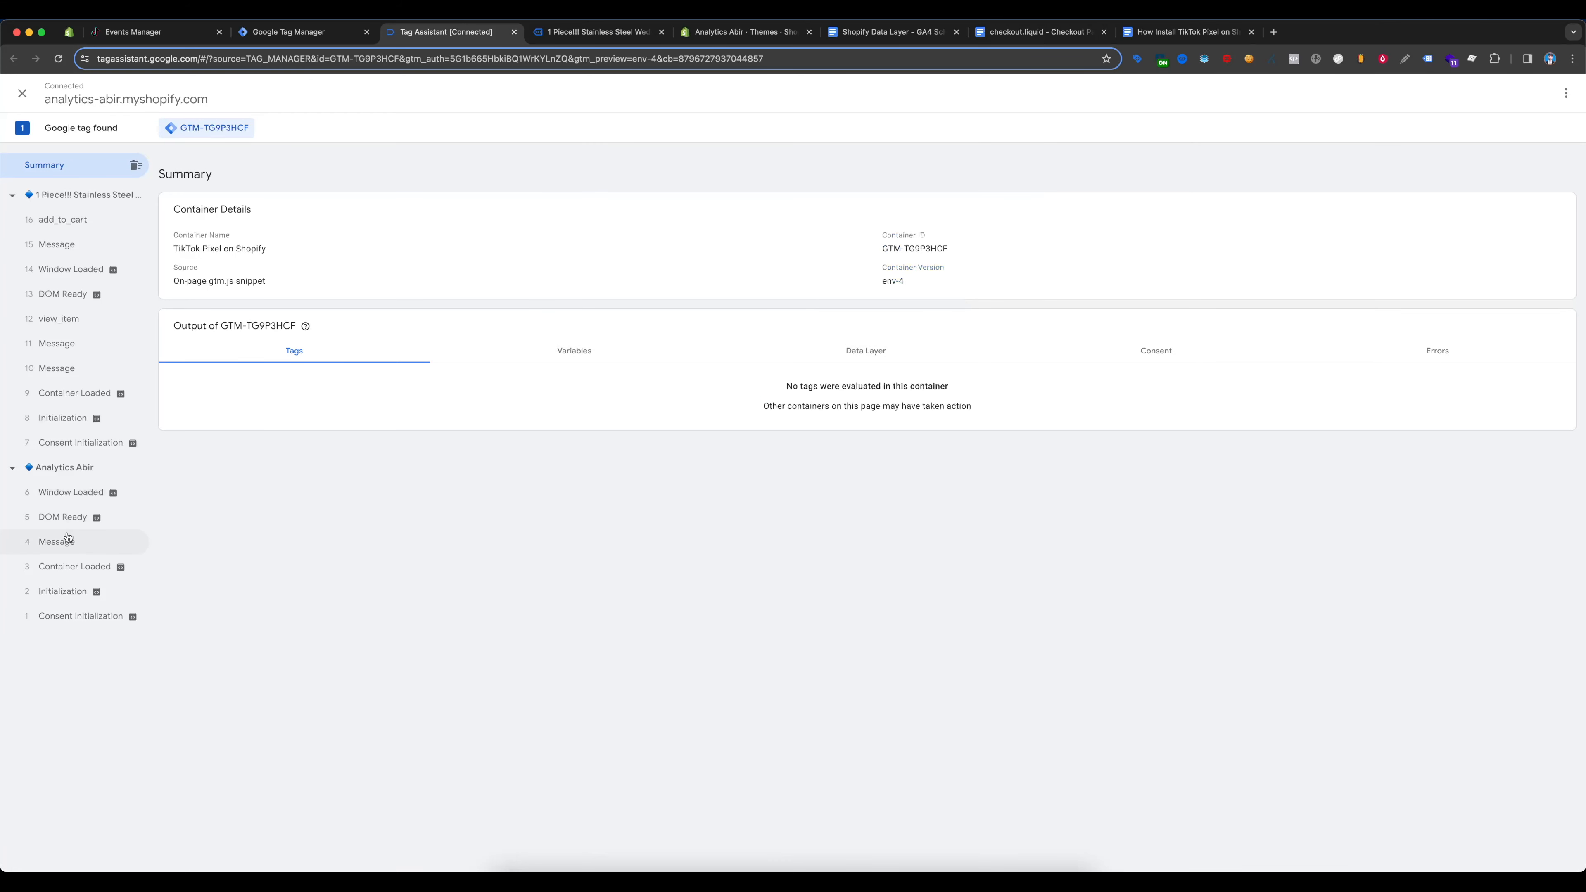
{"action": "left_click", "coordinate": [63, 326]}
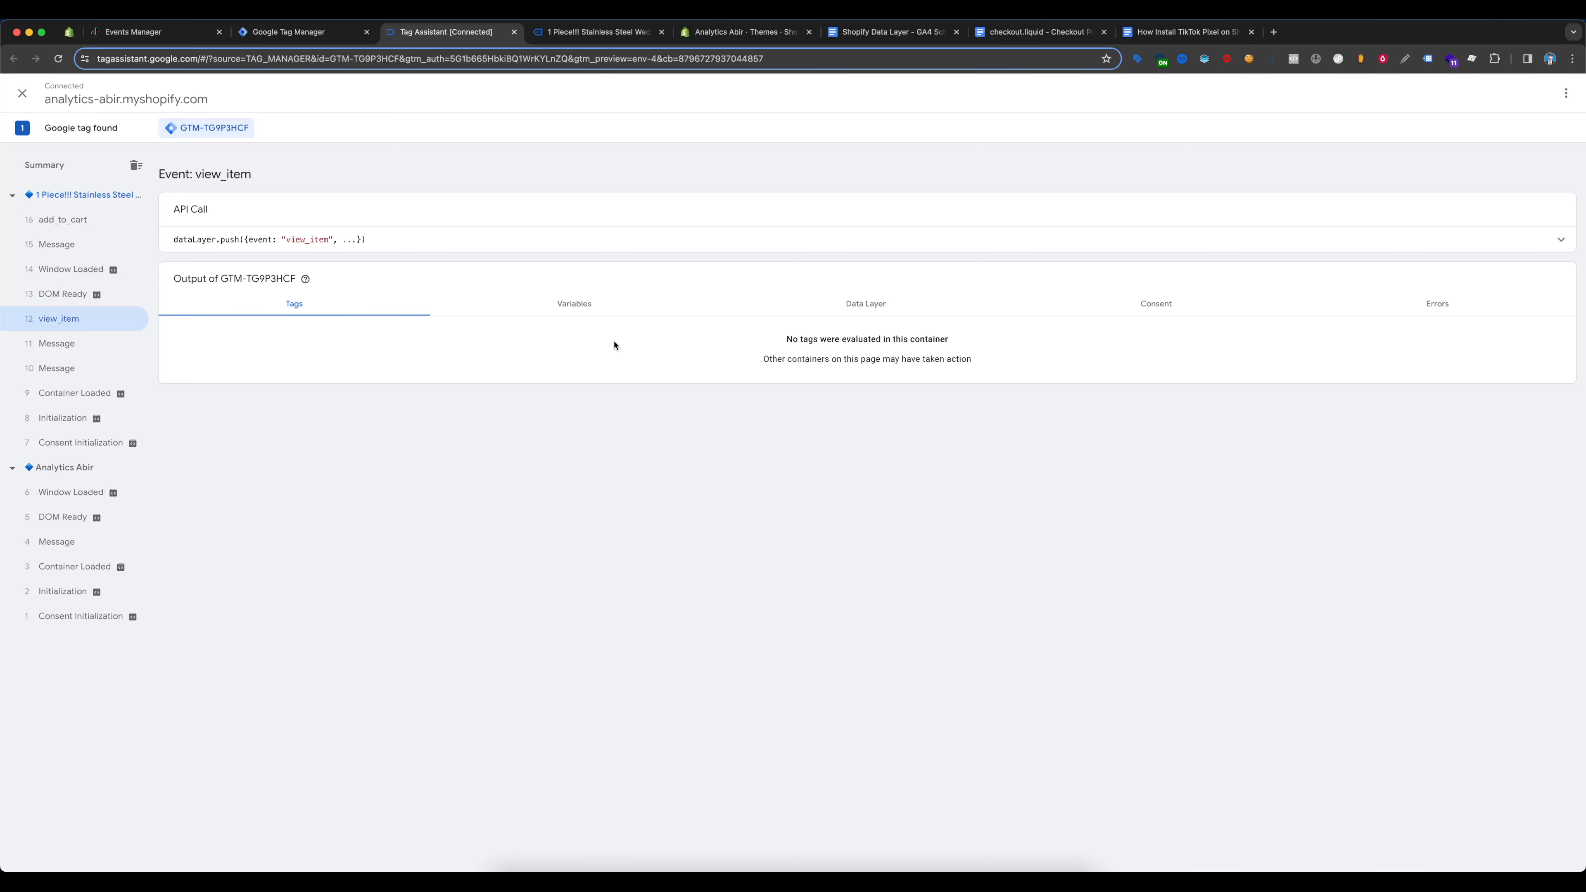
{"action": "left_click", "coordinate": [883, 308]}
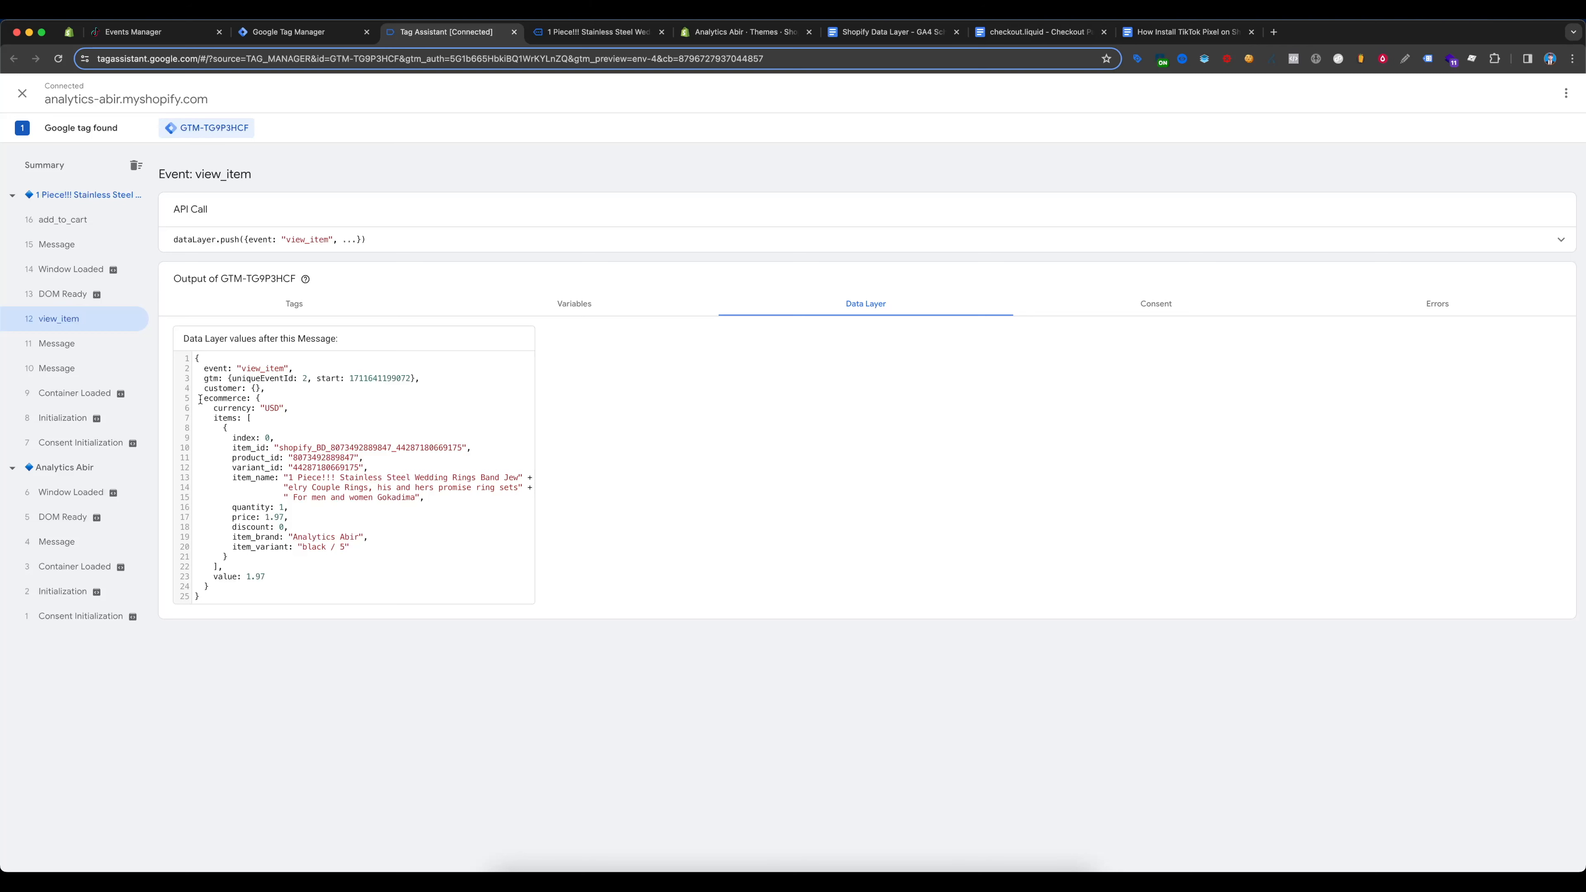
{"action": "left_click", "coordinate": [85, 221]}
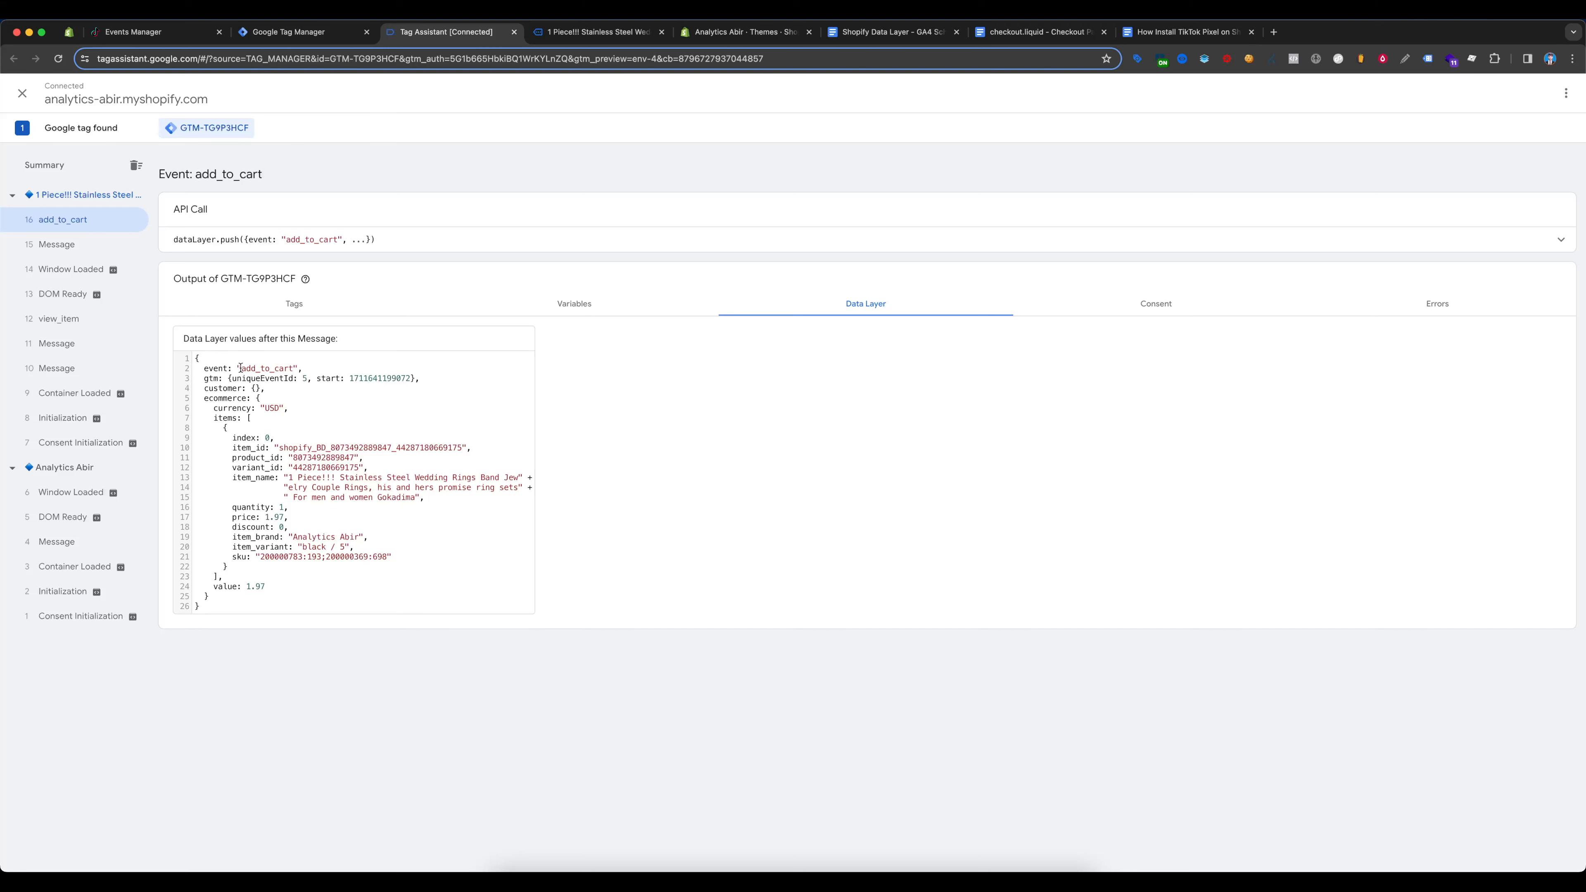
{"action": "left_click_drag", "start_coordinate": [240, 369], "coordinate": [287, 370]}
{"action": "left_click", "coordinate": [460, 436]}
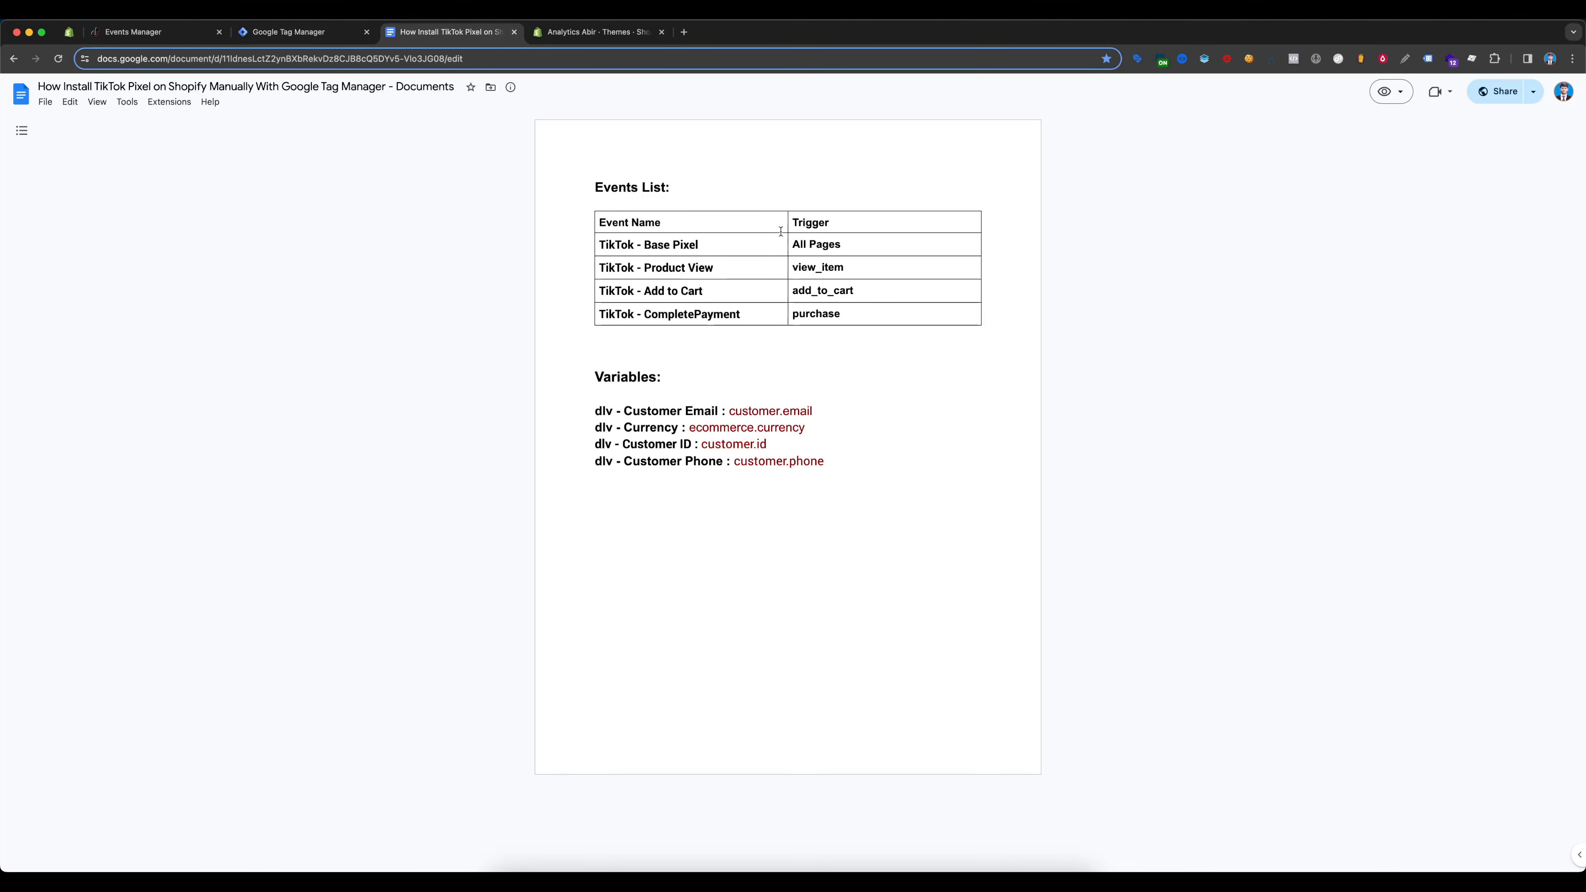
Open the container's trigger list and copy the view_item trigger name from the events list document
{"action": "left_click", "coordinate": [281, 33]}
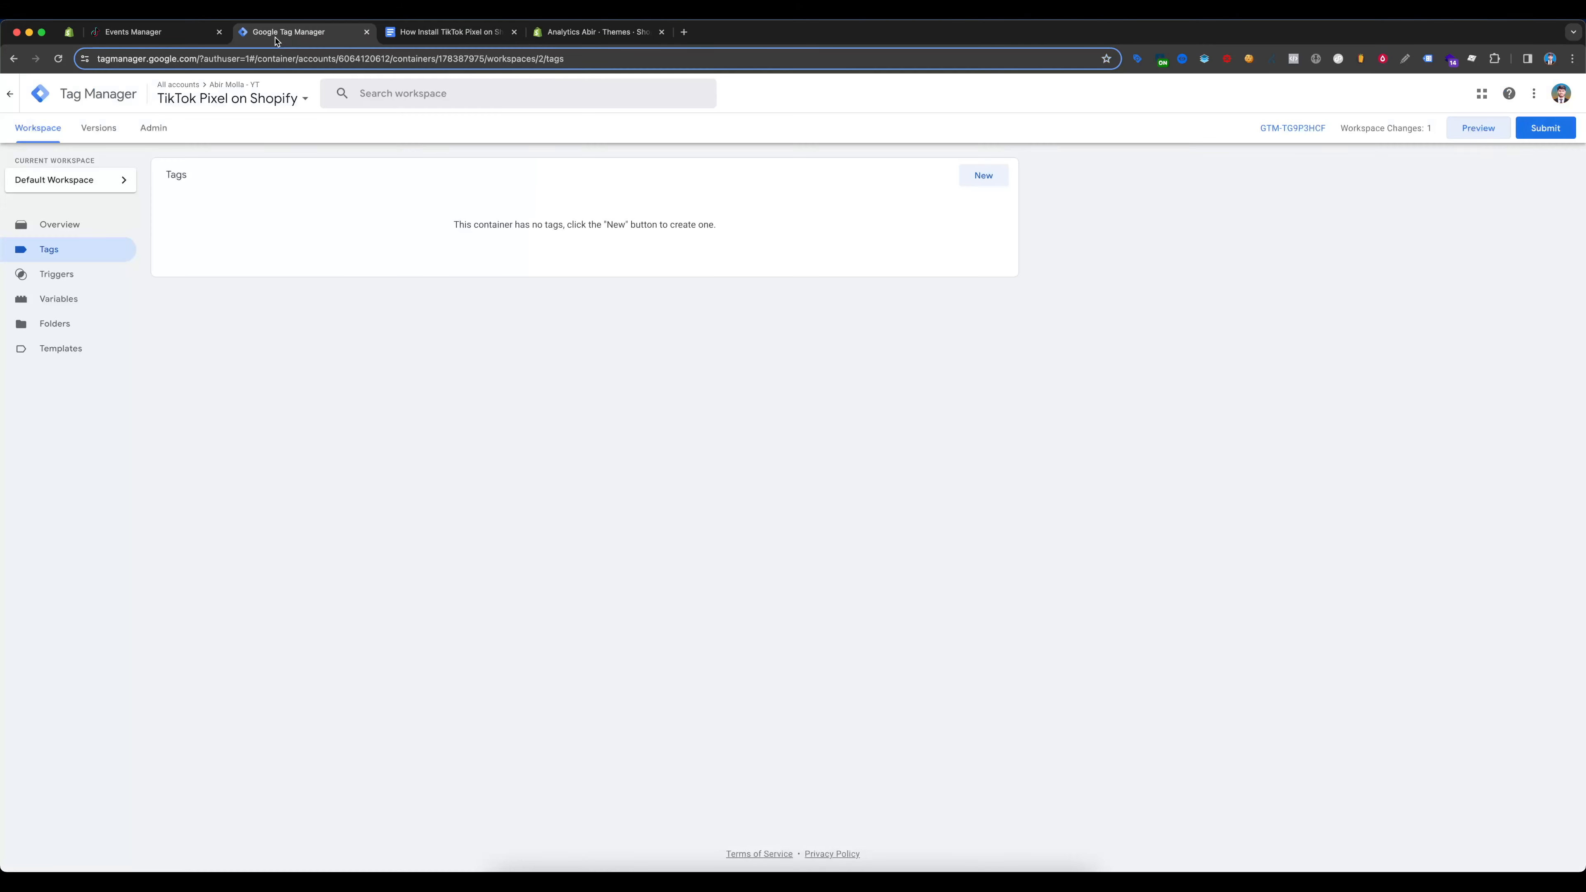
{"action": "left_click", "coordinate": [74, 278]}
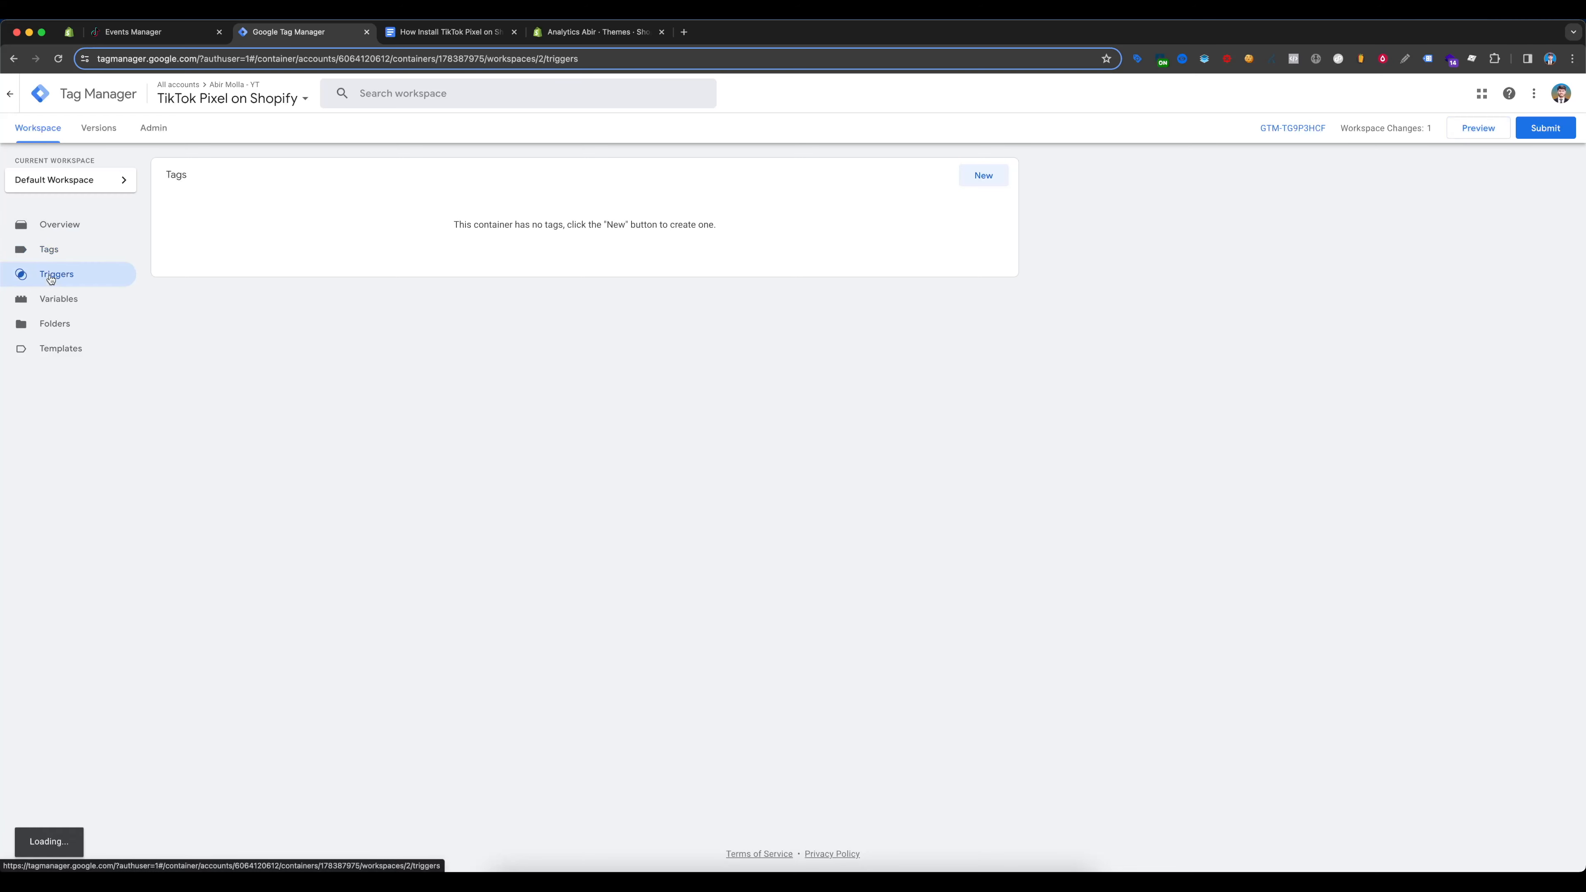
{"action": "key", "text": "ctrl+Tab"}
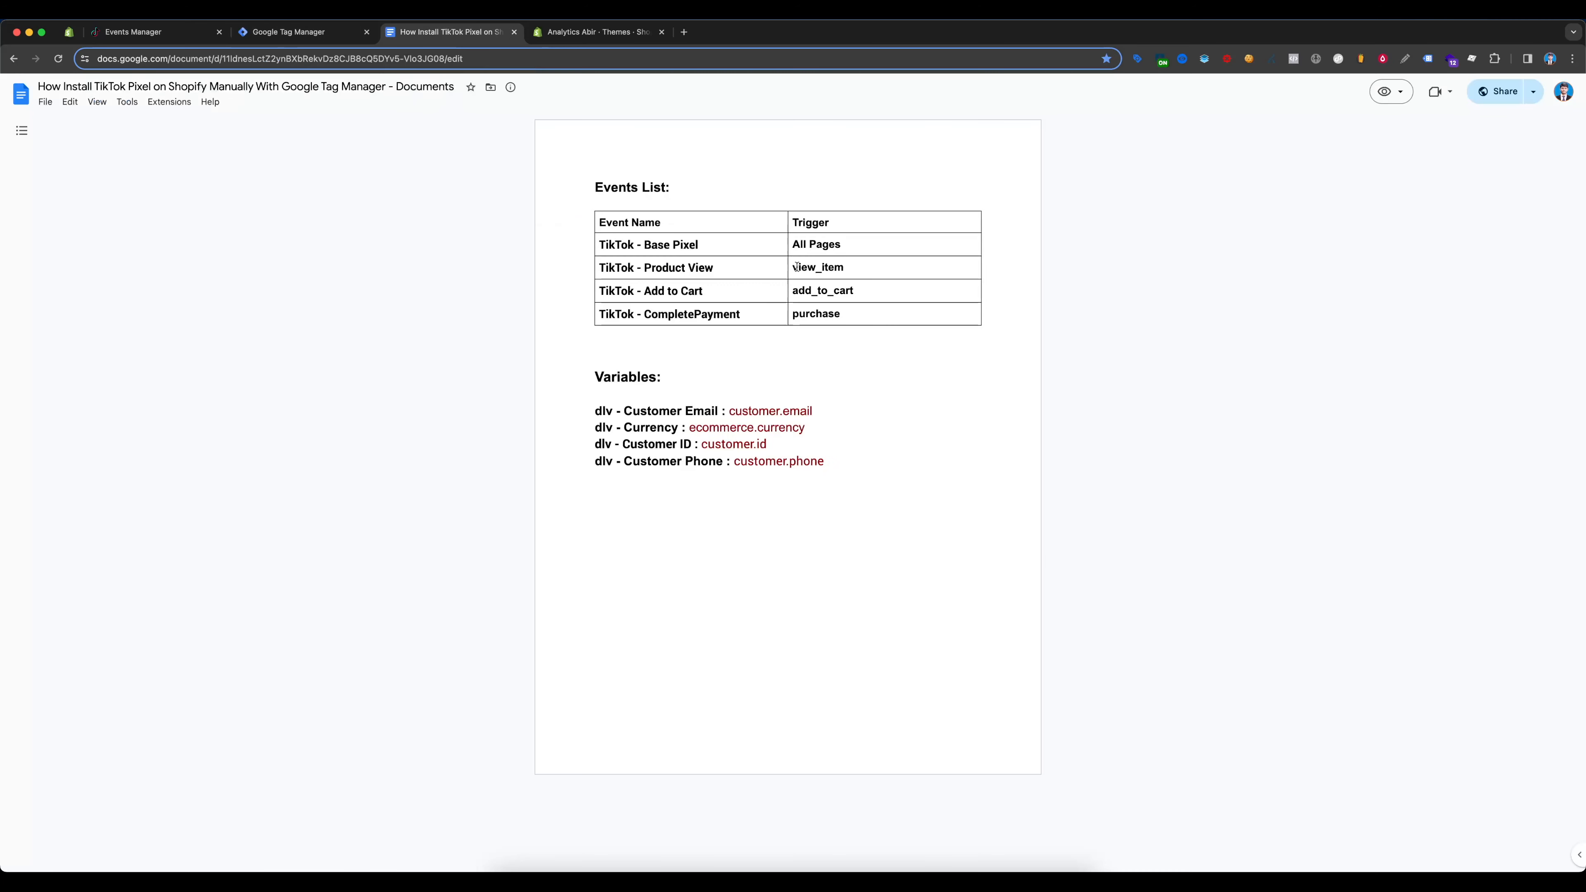
{"action": "left_click_drag", "start_coordinate": [799, 268], "coordinate": [844, 268]}
{"action": "key", "text": "super+c"}
Create a Custom Event trigger in Tag Manager with event name view_item, name it view_item, and save it
{"action": "left_click", "coordinate": [288, 31]}
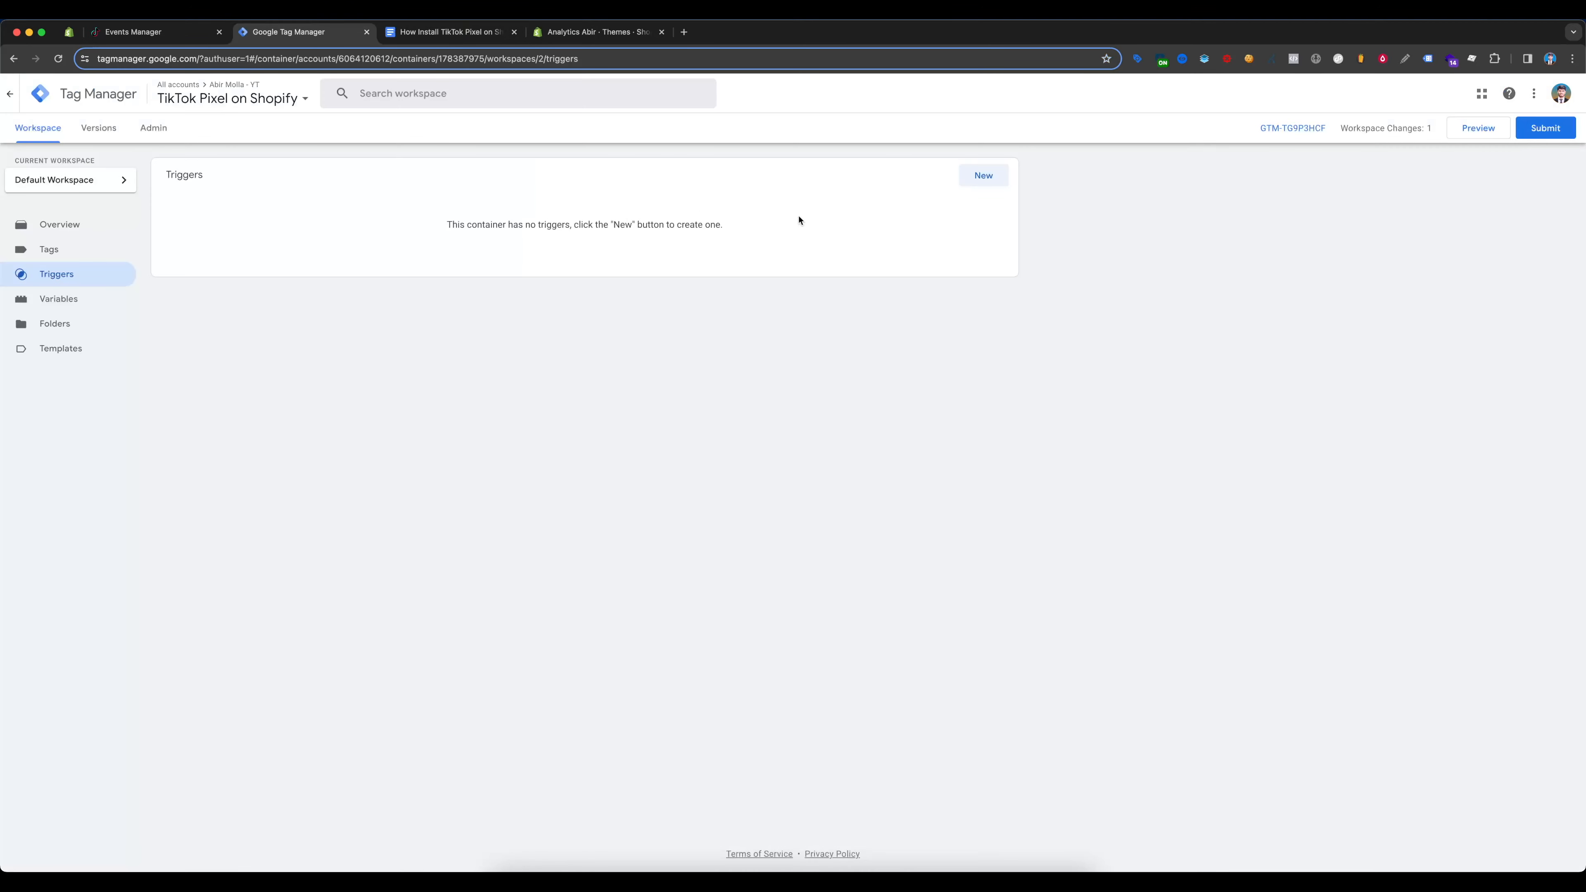
{"action": "left_click", "coordinate": [992, 181]}
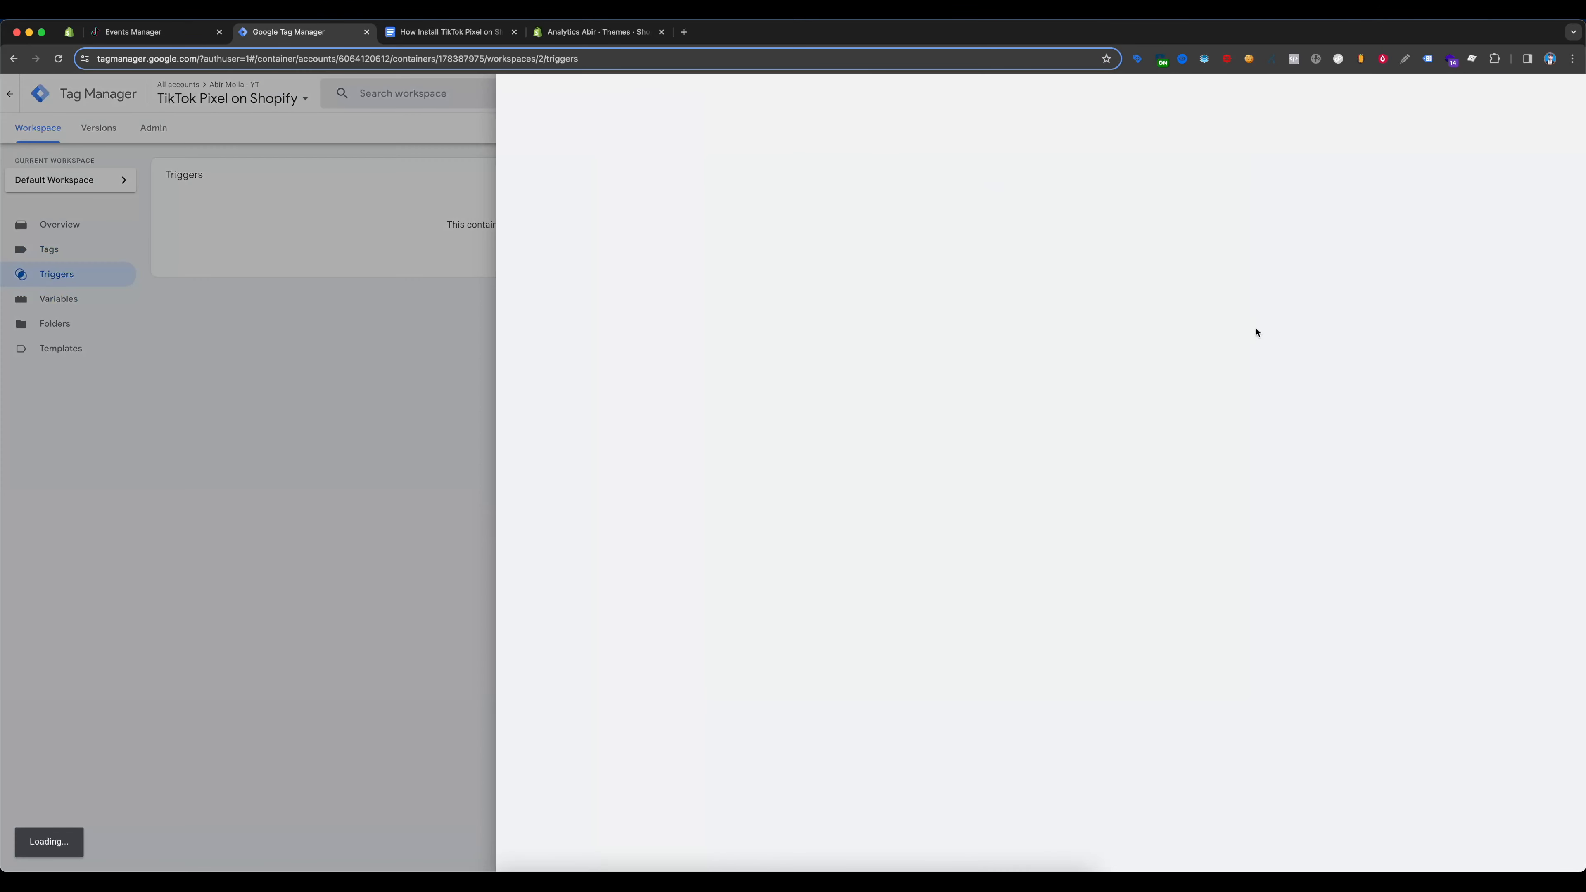
{"action": "left_click", "coordinate": [854, 203]}
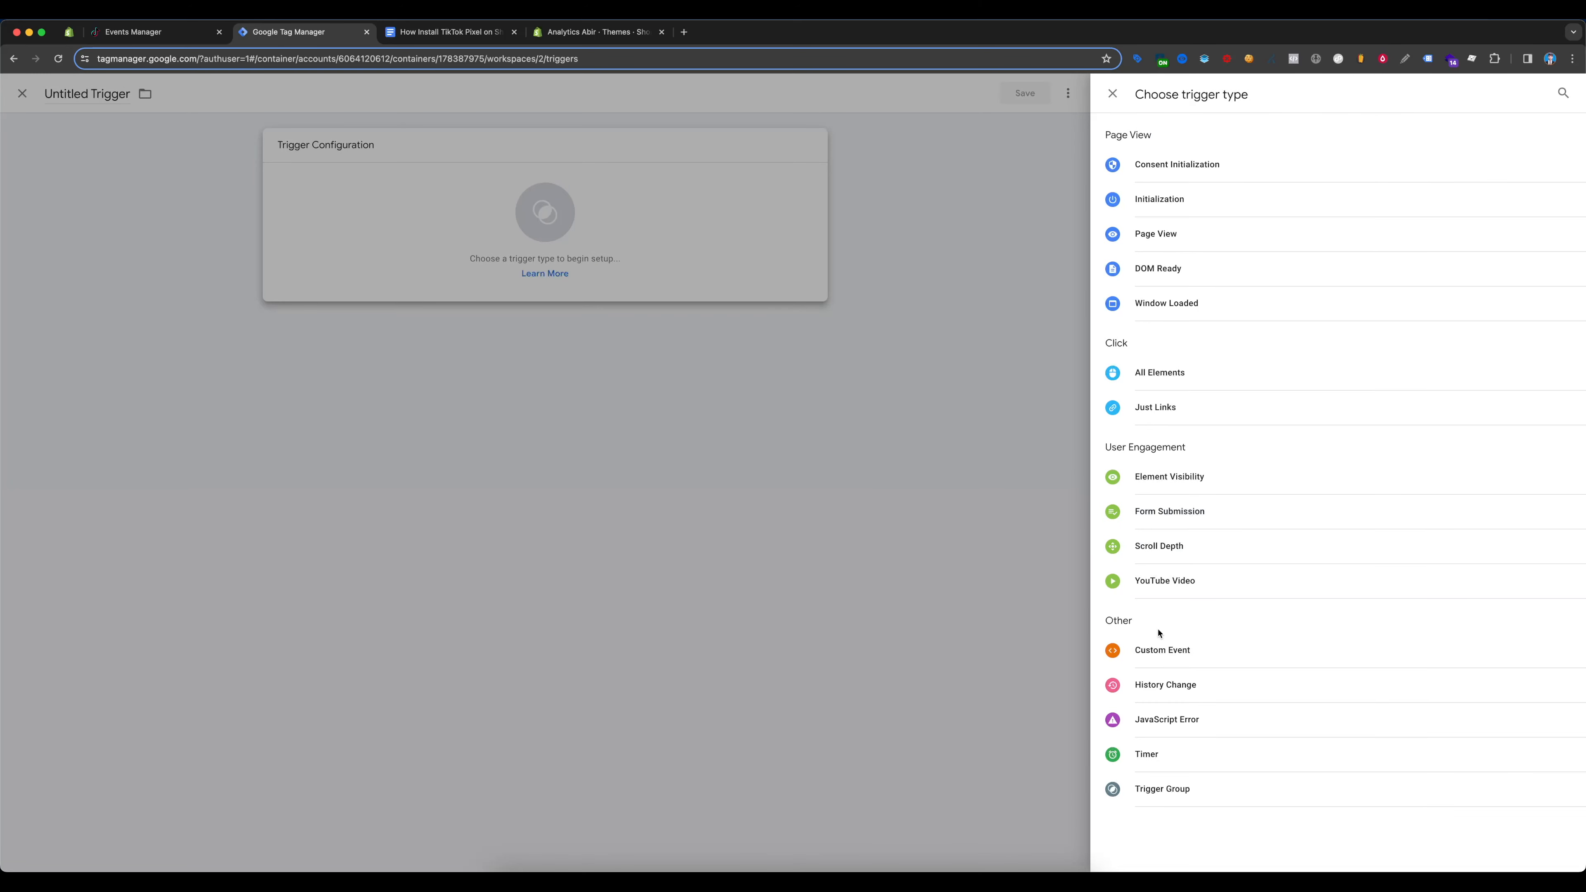
{"action": "left_click", "coordinate": [1193, 657]}
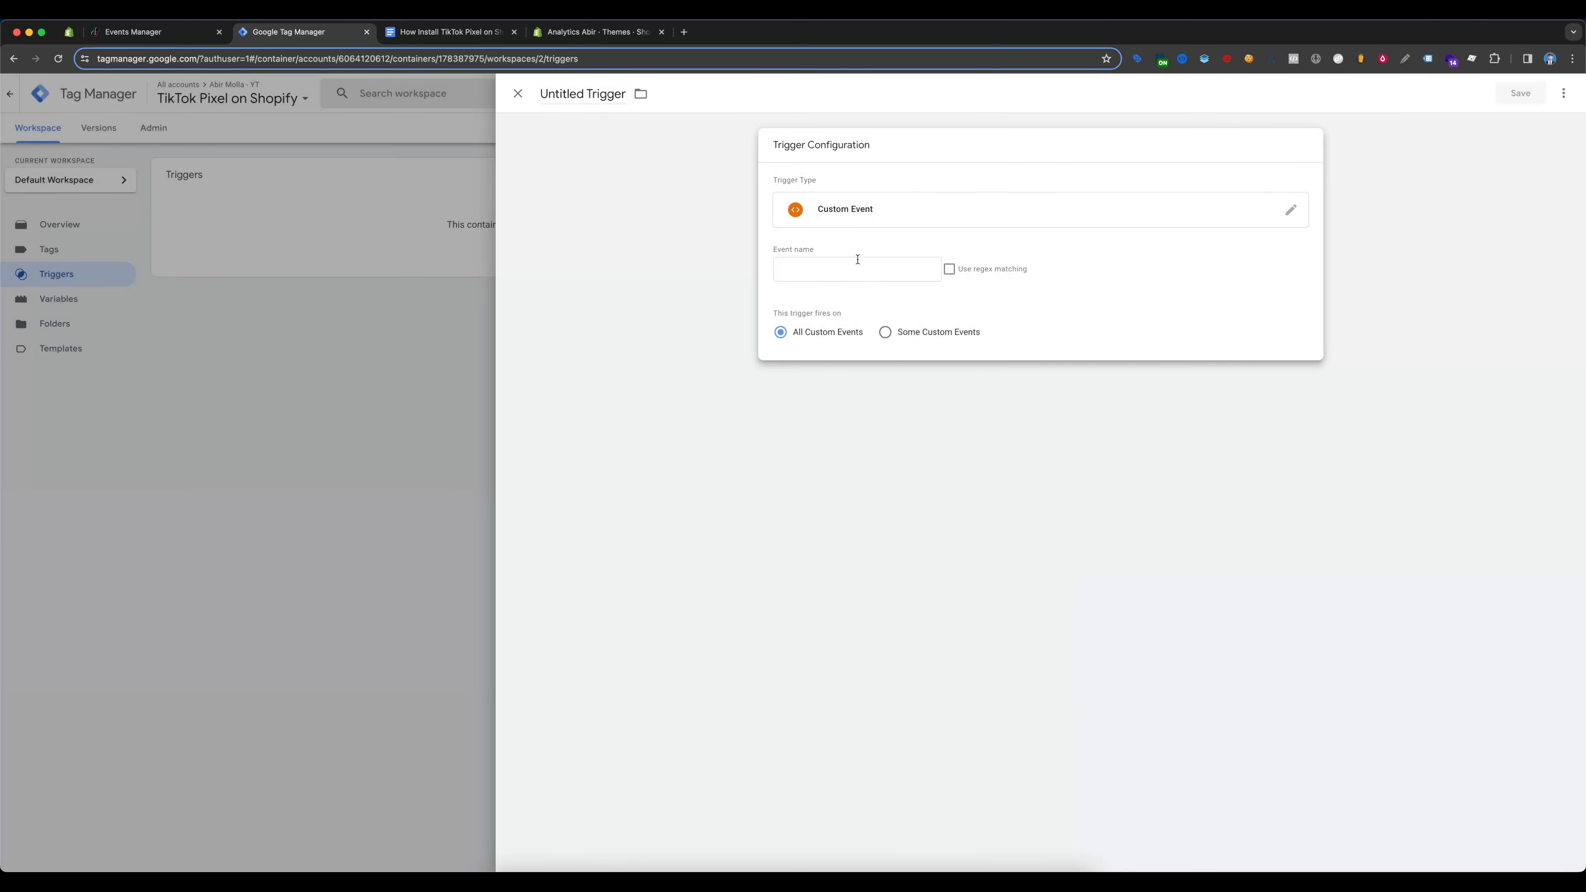
{"action": "left_click", "coordinate": [905, 271]}
{"action": "type", "text": "view_item"}
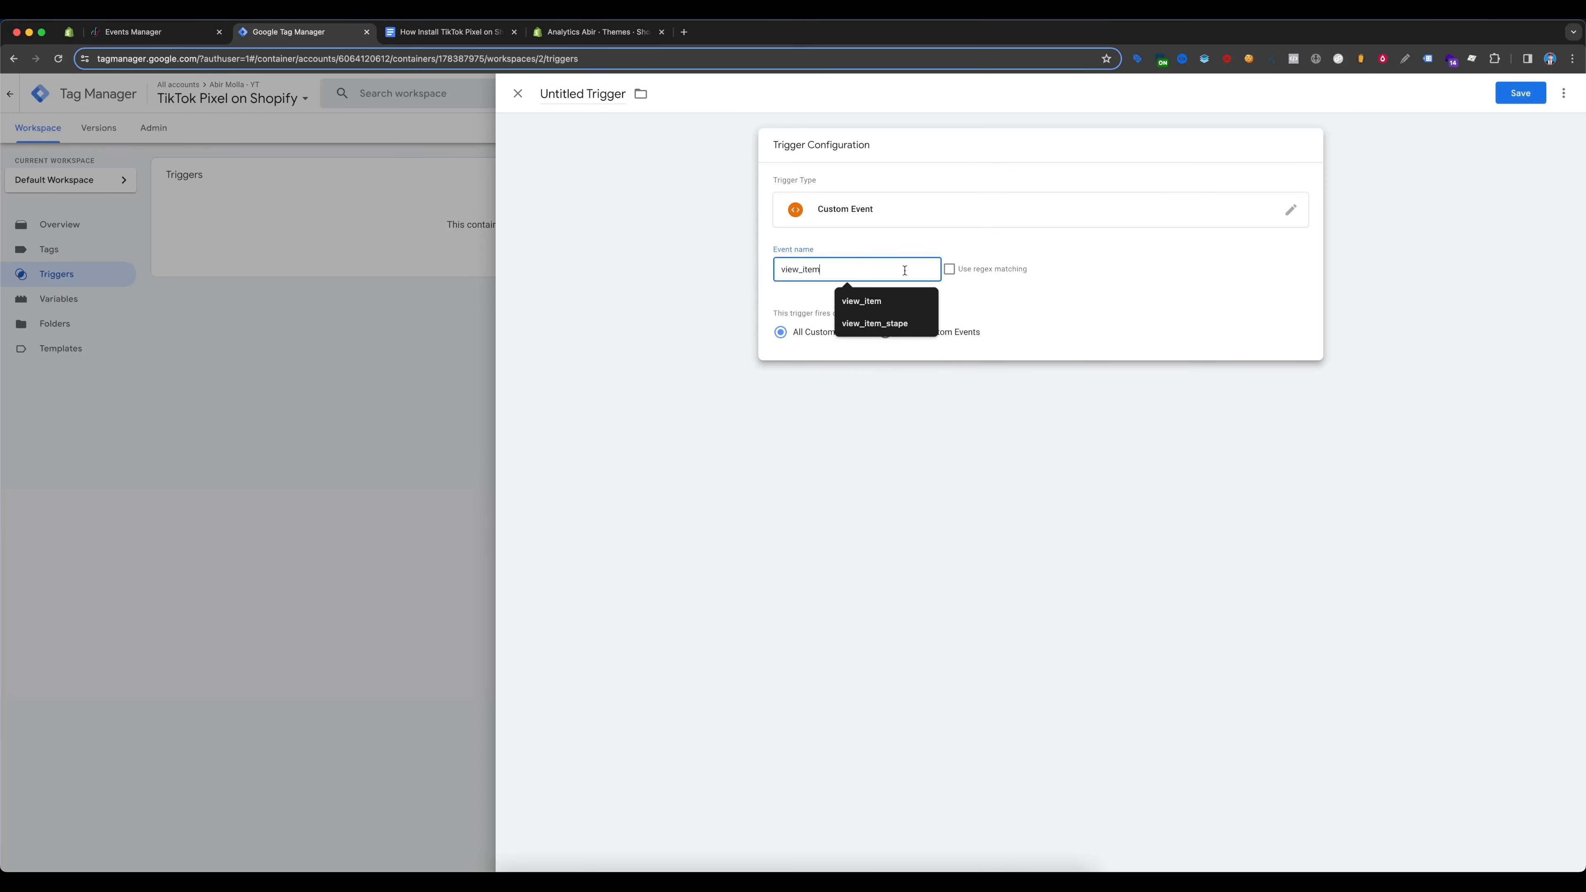
{"action": "left_click", "coordinate": [600, 100]}
{"action": "key", "text": "super+a"}
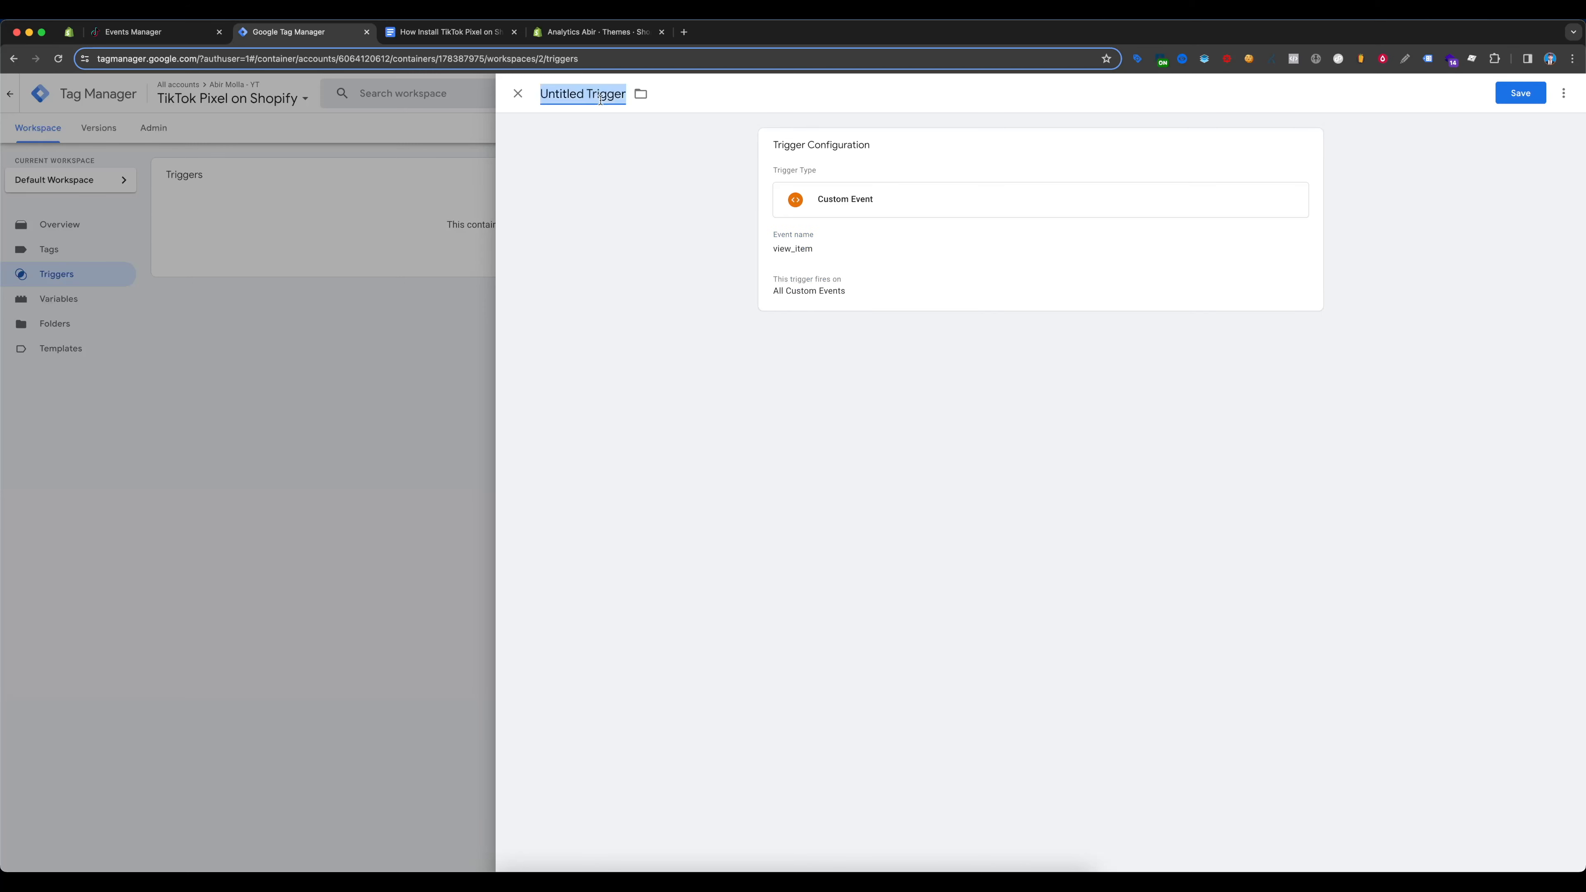
{"action": "key", "text": "super+v"}
{"action": "left_click", "coordinate": [1521, 93]}
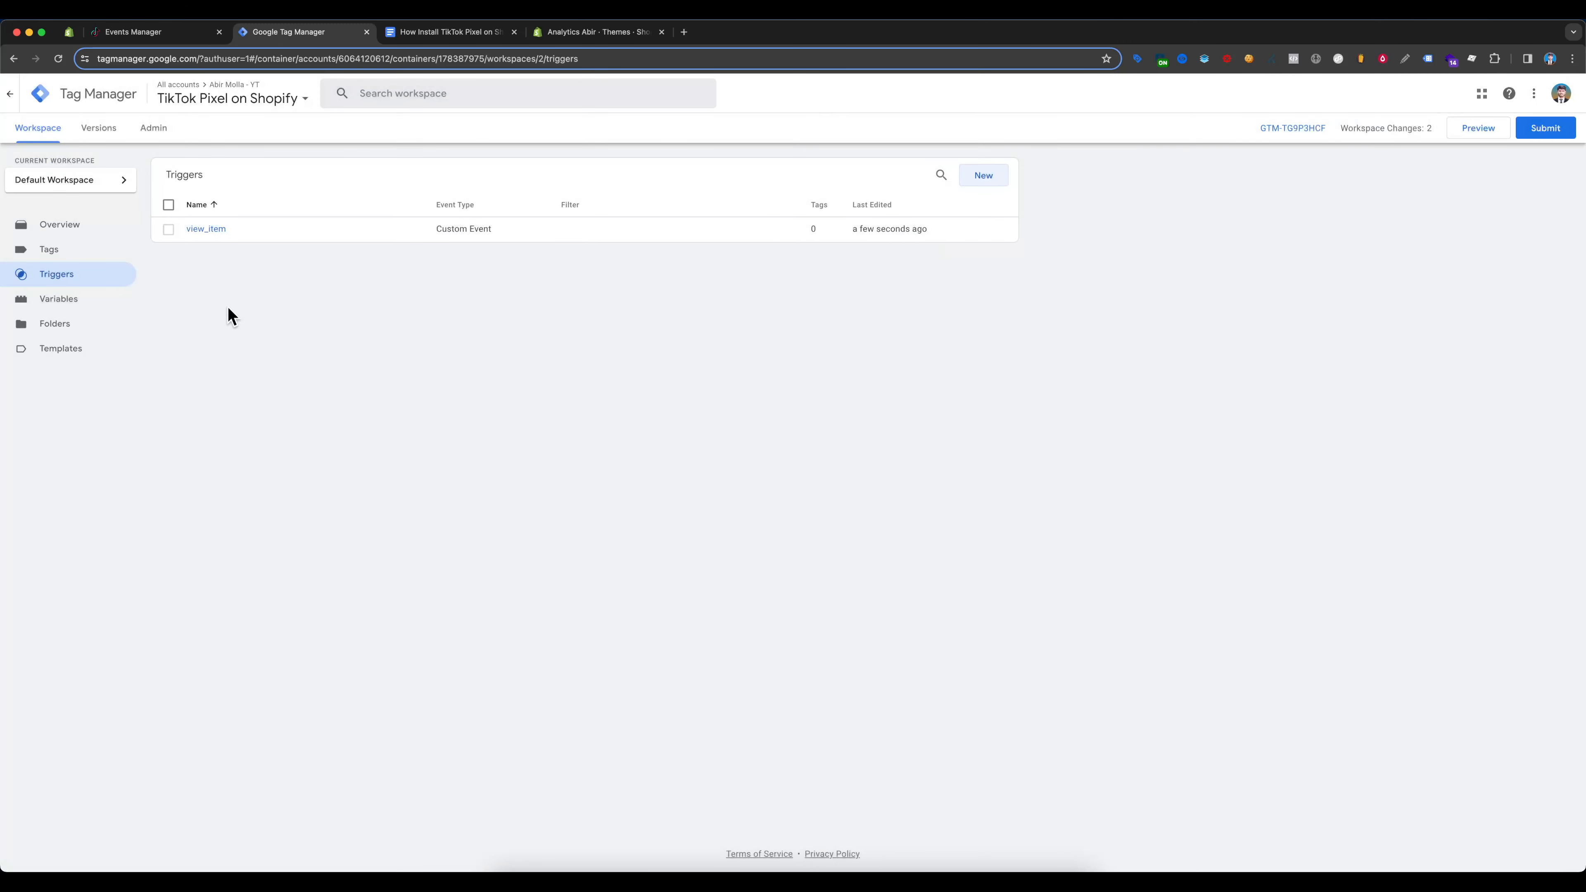
Copy the add_to_cart trigger name from the events list document
{"action": "left_click", "coordinate": [449, 32]}
{"action": "left_click_drag", "start_coordinate": [790, 296], "coordinate": [853, 292]}
{"action": "key", "text": "super+c"}
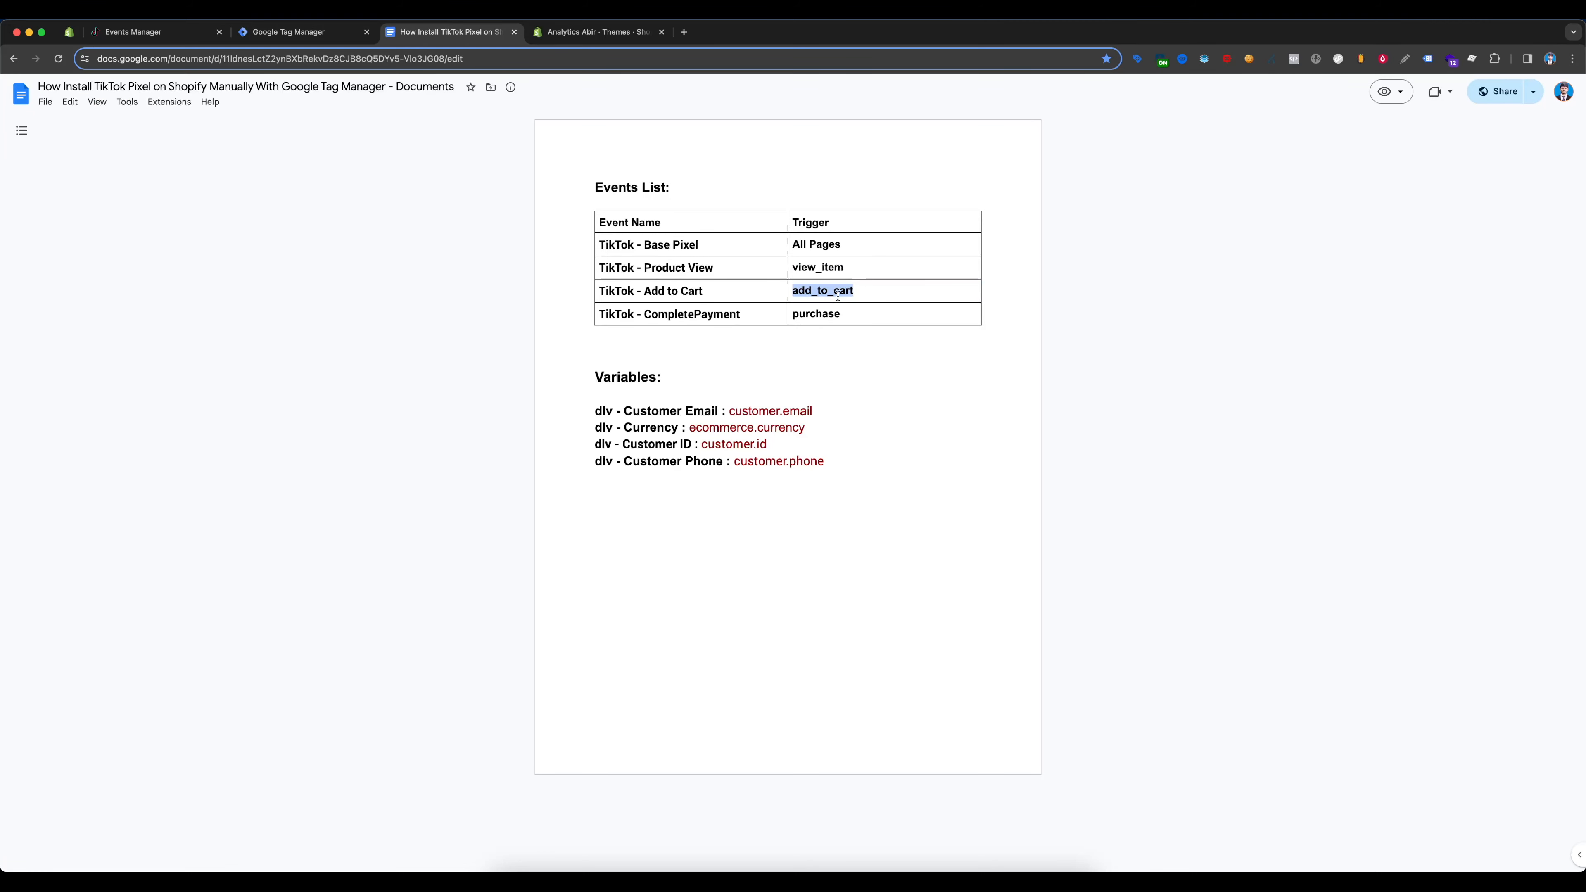
Create a Custom Event trigger in Tag Manager with event name add_to_cart, name it add_to_cart, and save it
{"action": "left_click", "coordinate": [282, 31]}
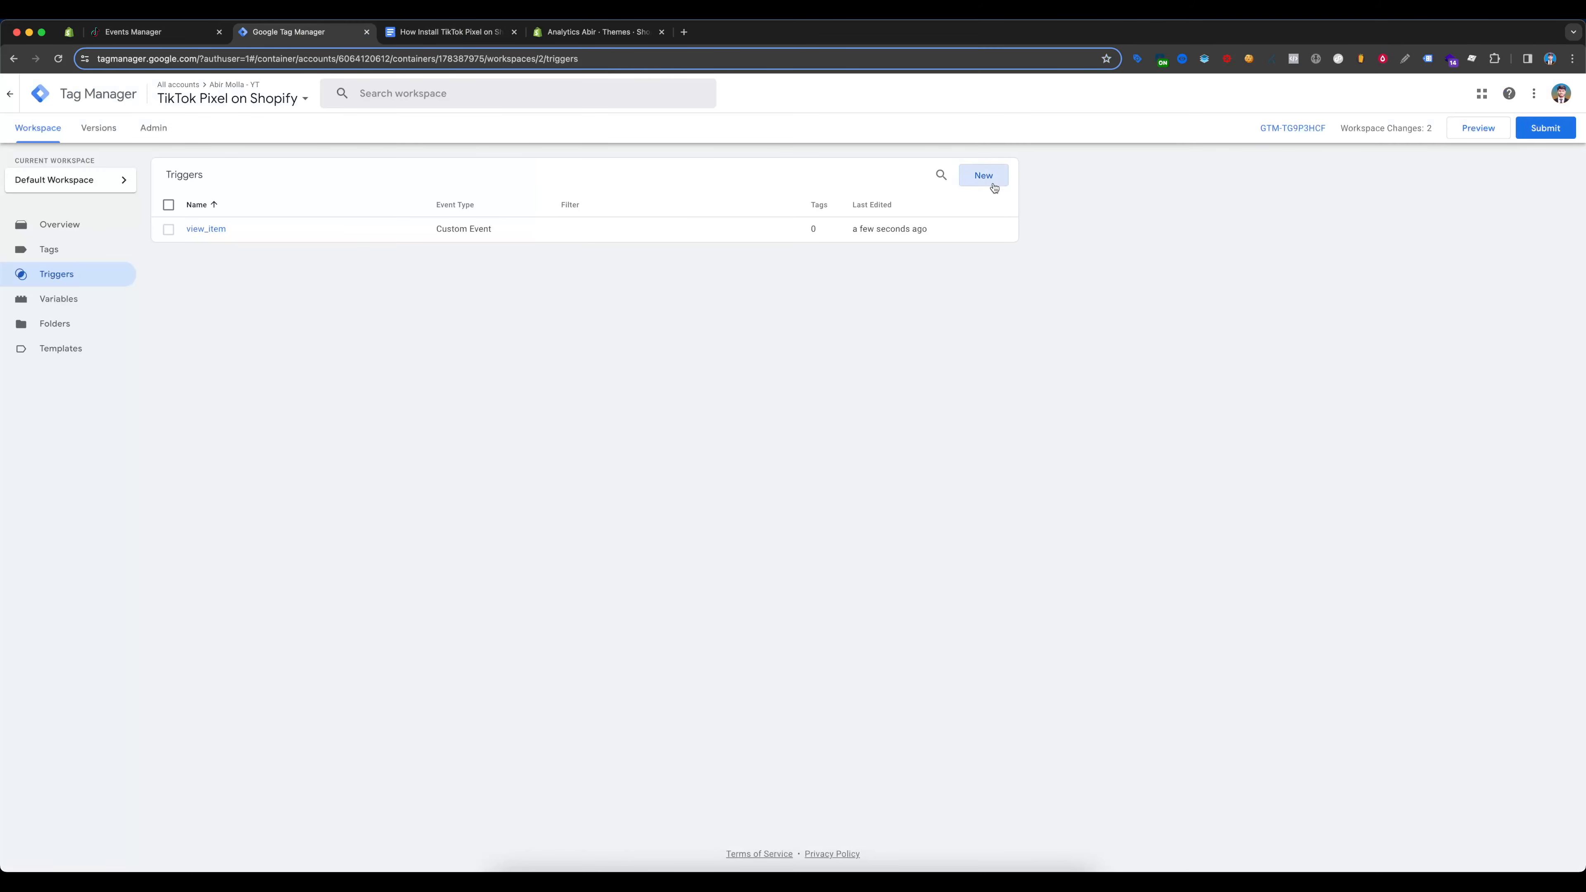
{"action": "left_click", "coordinate": [982, 174]}
{"action": "left_click", "coordinate": [1095, 235]}
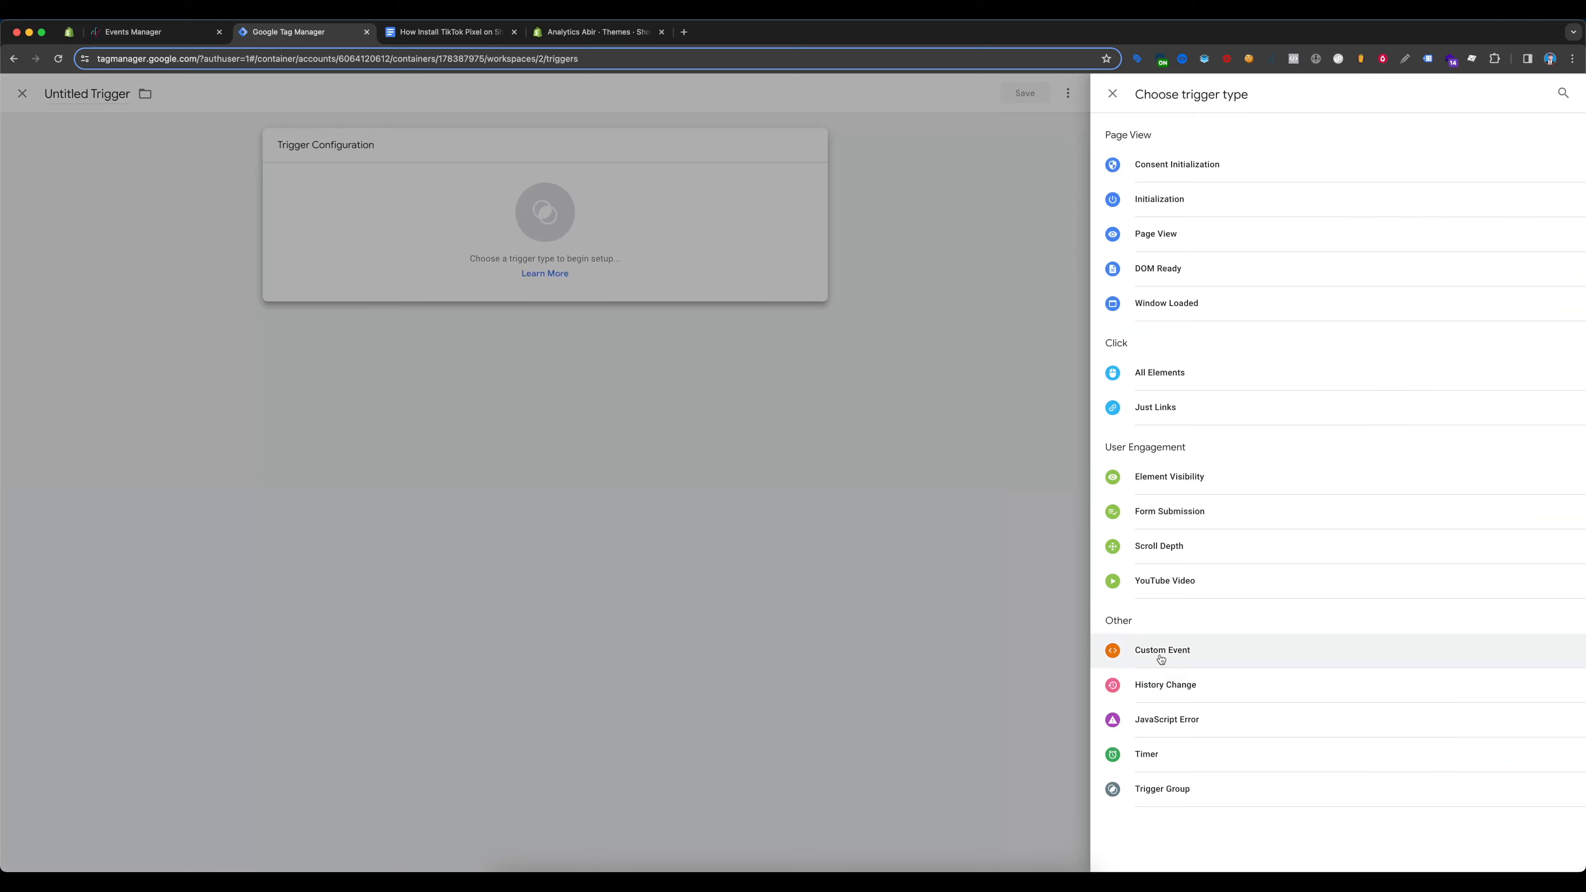
{"action": "left_click", "coordinate": [1206, 649]}
{"action": "left_click", "coordinate": [855, 270]}
{"action": "key", "text": "super+v"}
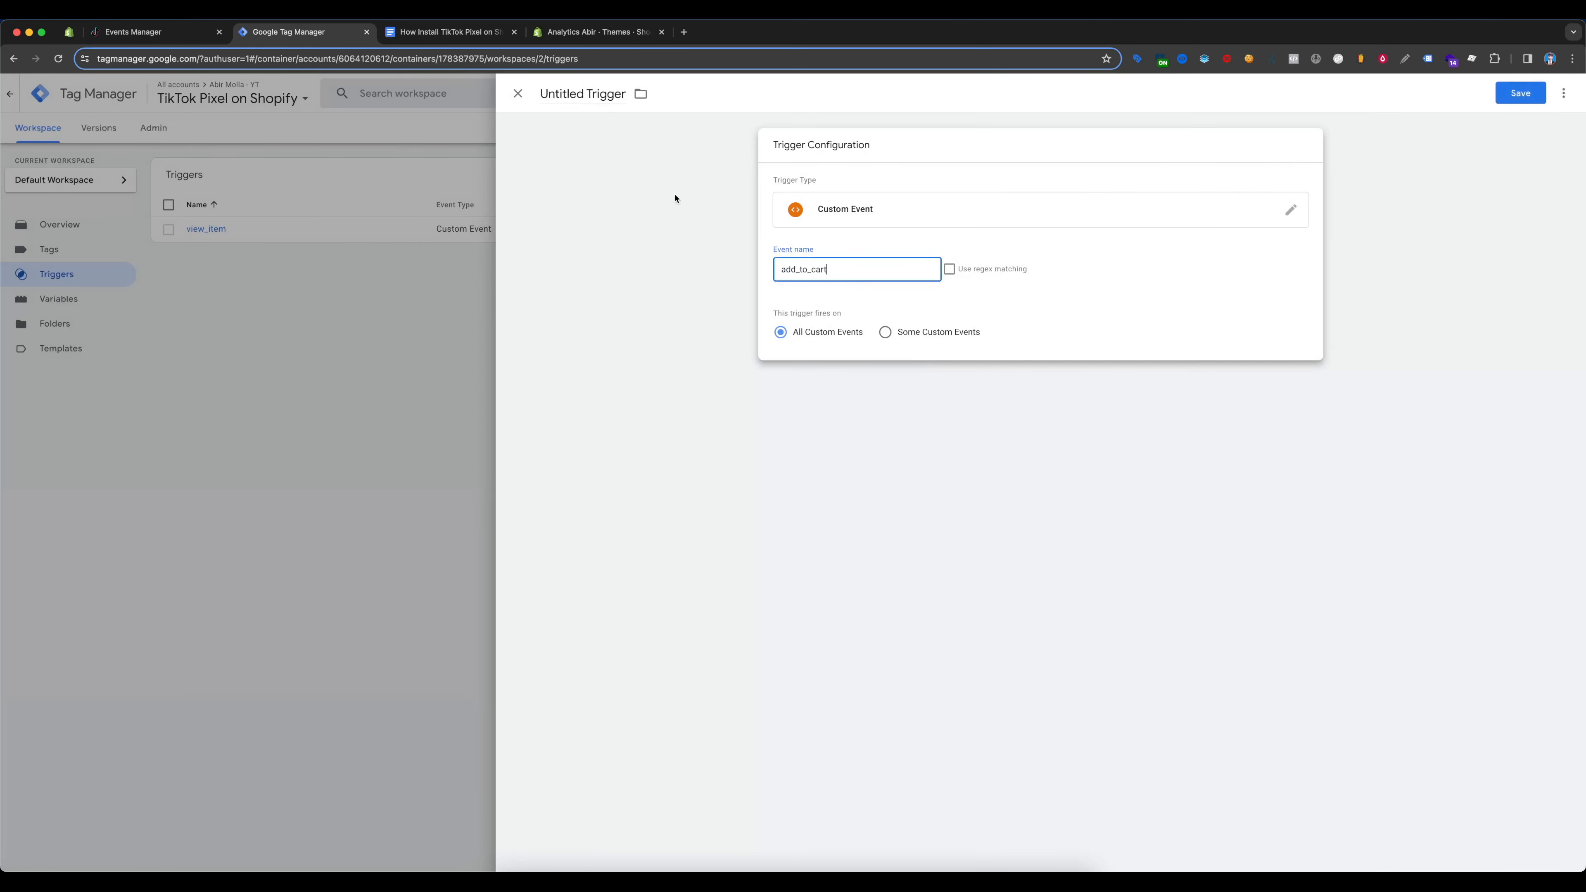
{"action": "left_click", "coordinate": [592, 102]}
{"action": "key", "text": "super+v"}
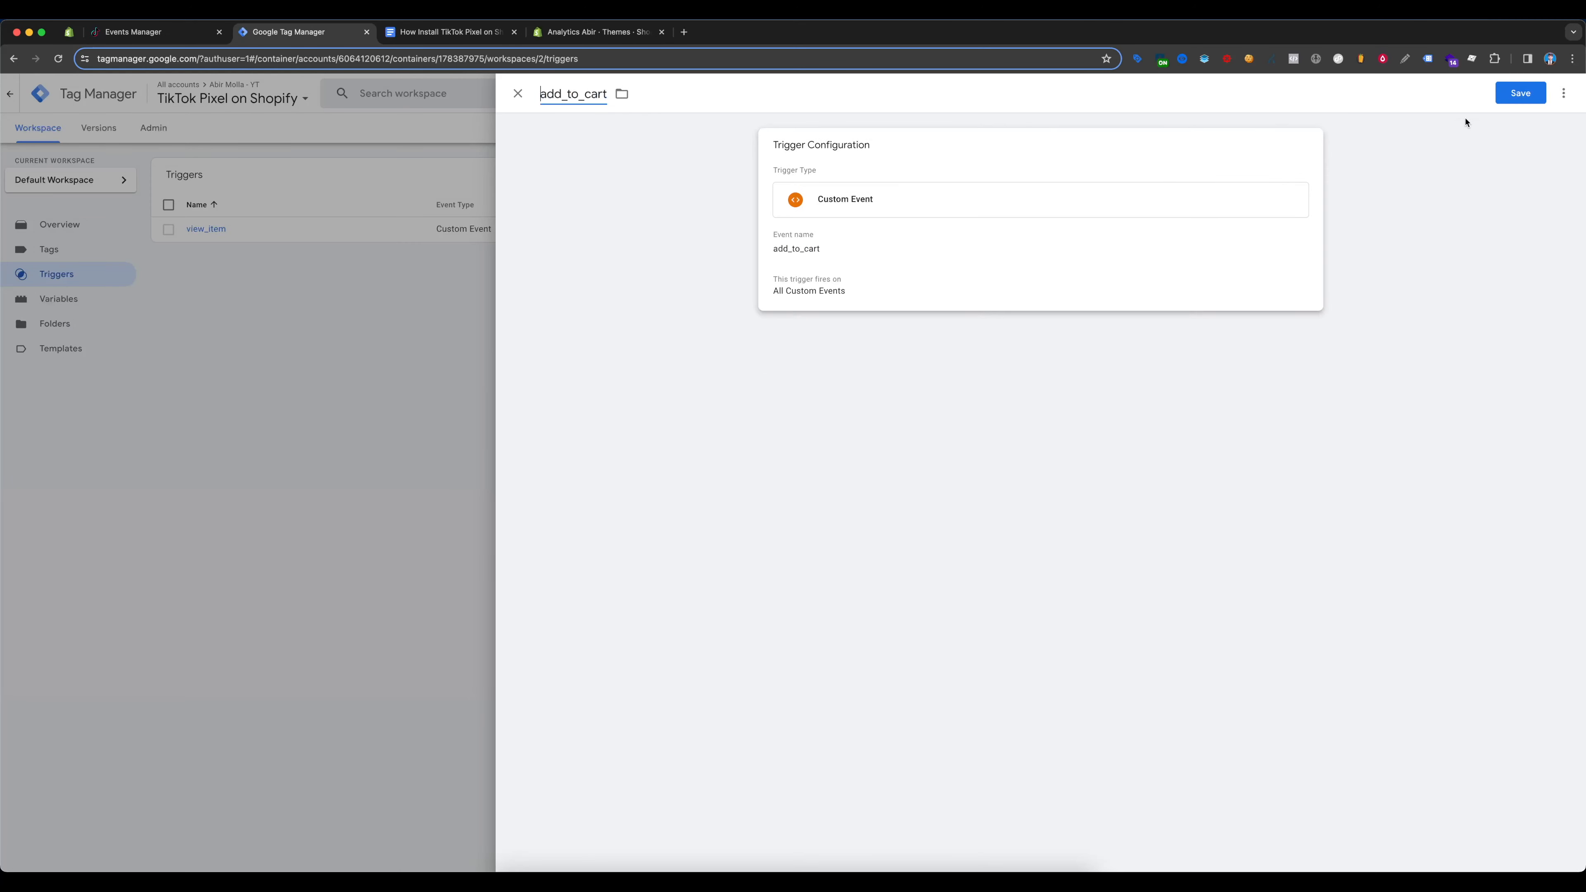
{"action": "left_click", "coordinate": [1519, 93]}
Create and save a Custom Event trigger named purchase, using the event name purchase copied from the events list document
{"action": "left_click", "coordinate": [447, 32]}
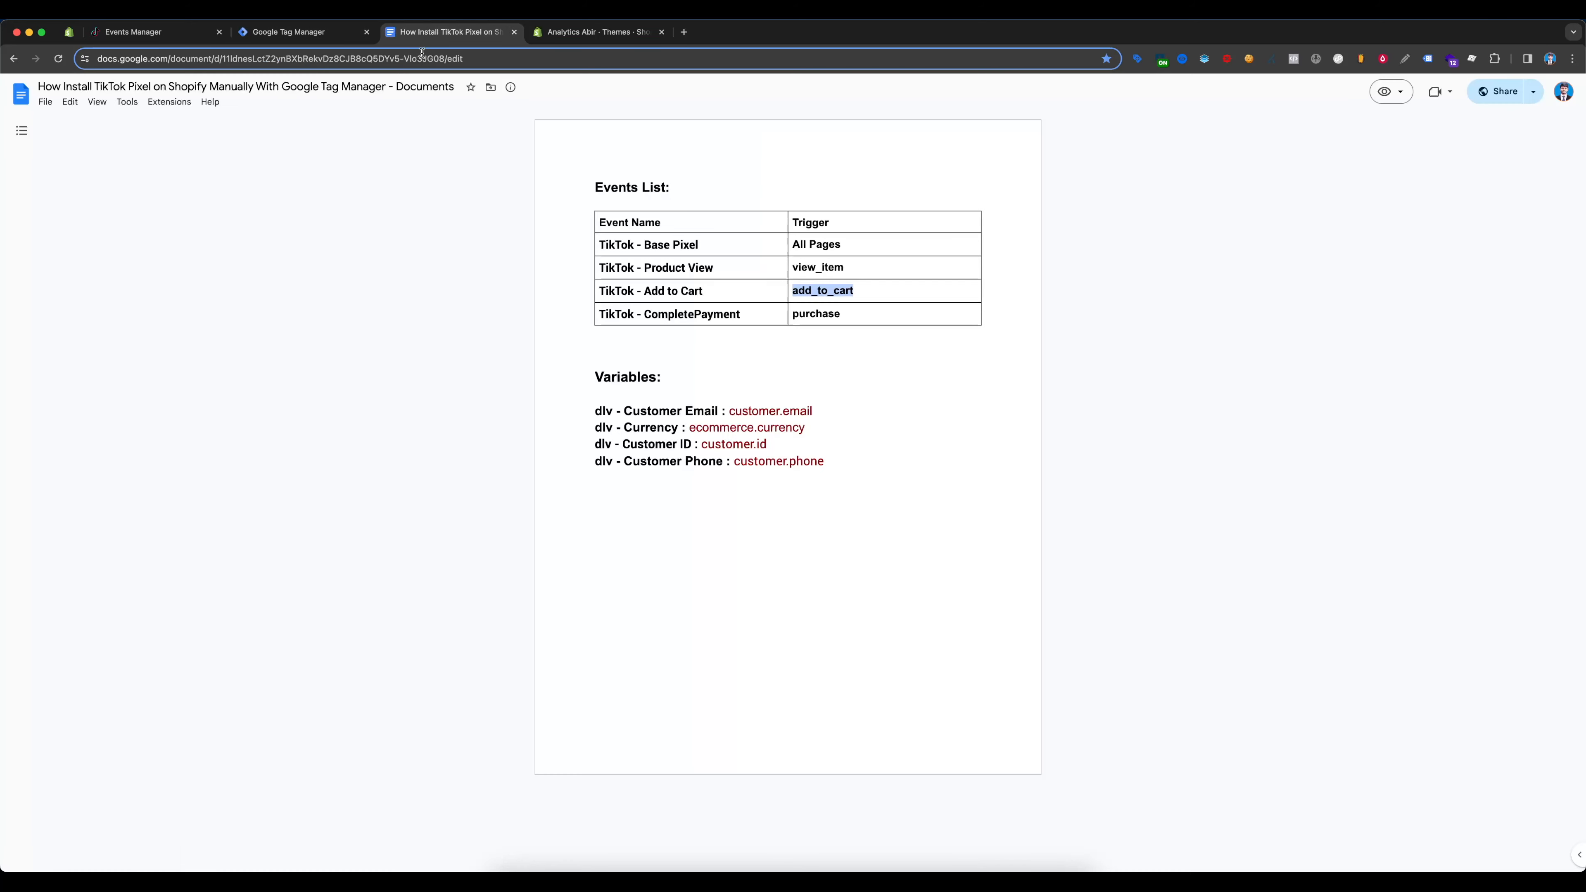
{"action": "double_click", "coordinate": [803, 315]}
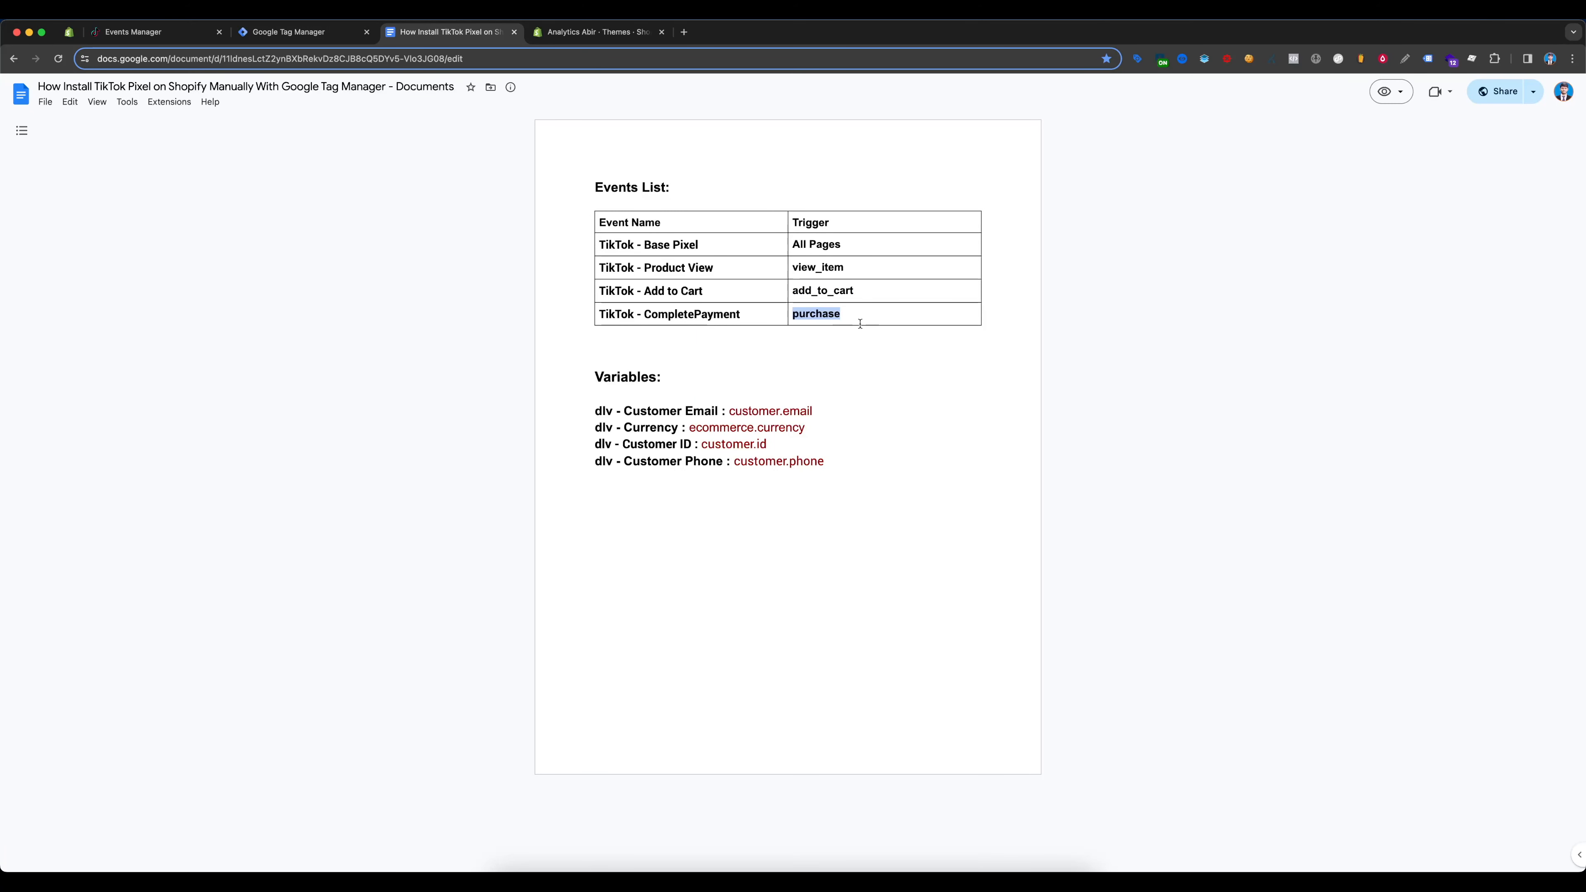
{"action": "left_click", "coordinate": [325, 43]}
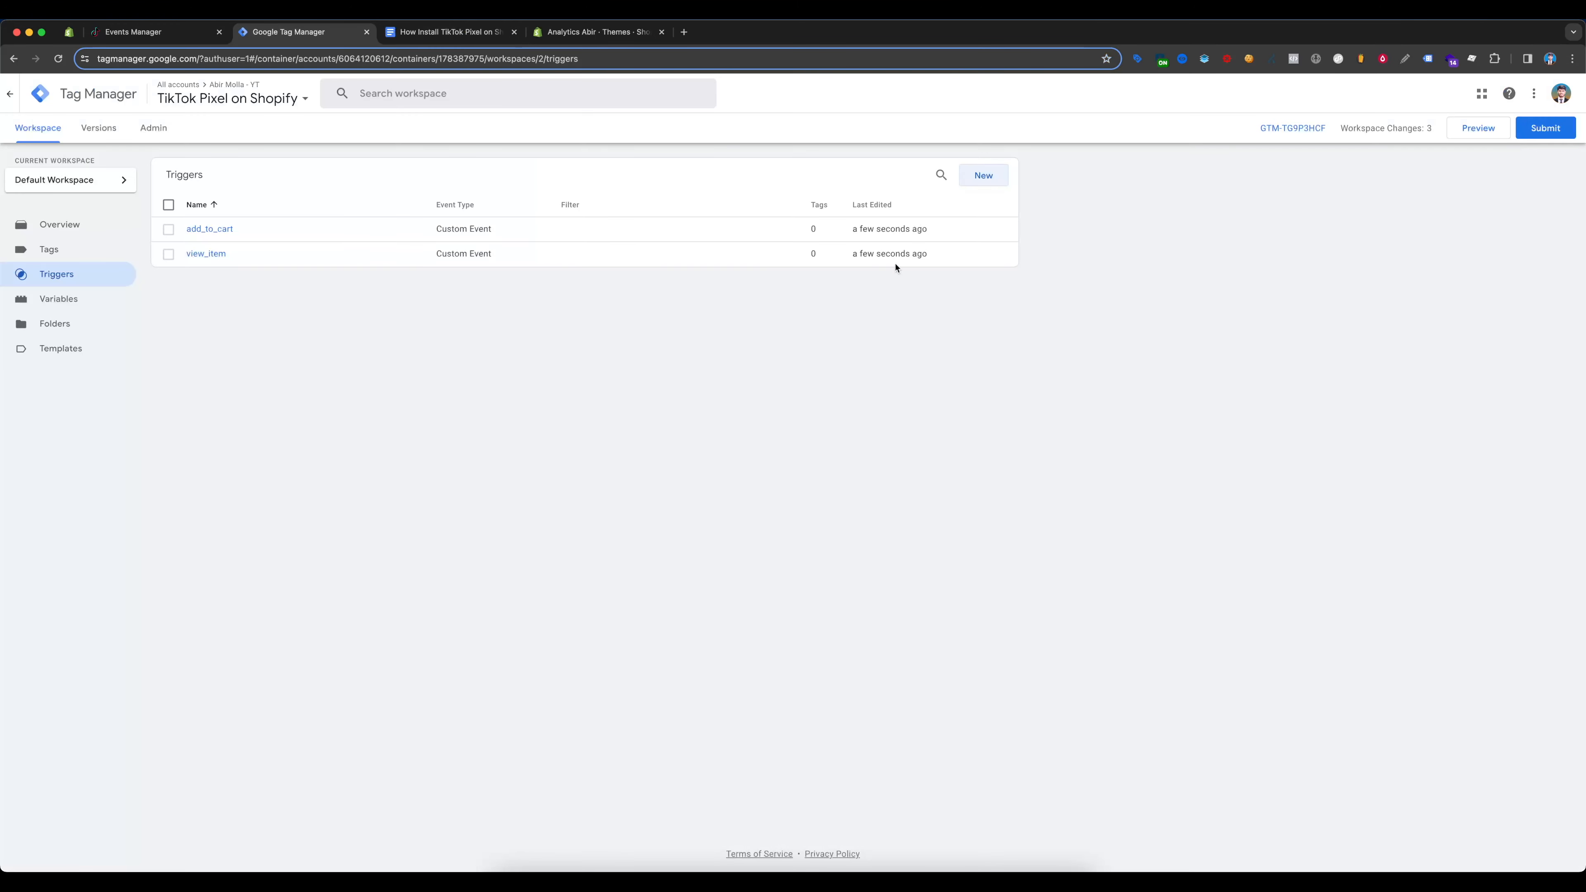
{"action": "left_click", "coordinate": [975, 181]}
{"action": "left_click", "coordinate": [1042, 210]}
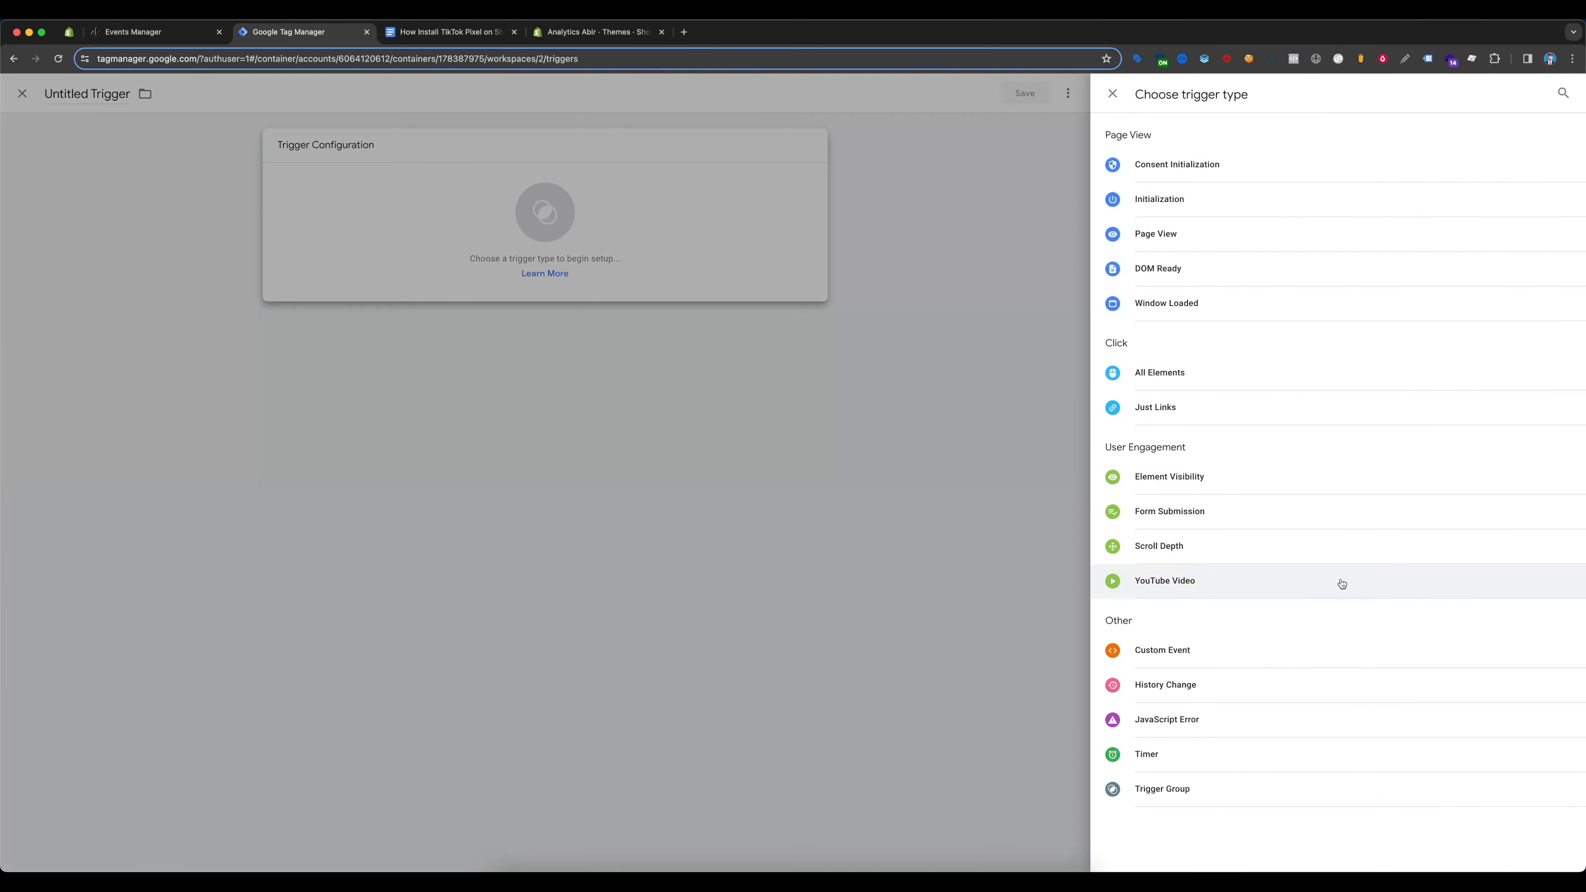
{"action": "left_click", "coordinate": [1198, 652]}
{"action": "left_click", "coordinate": [842, 264]}
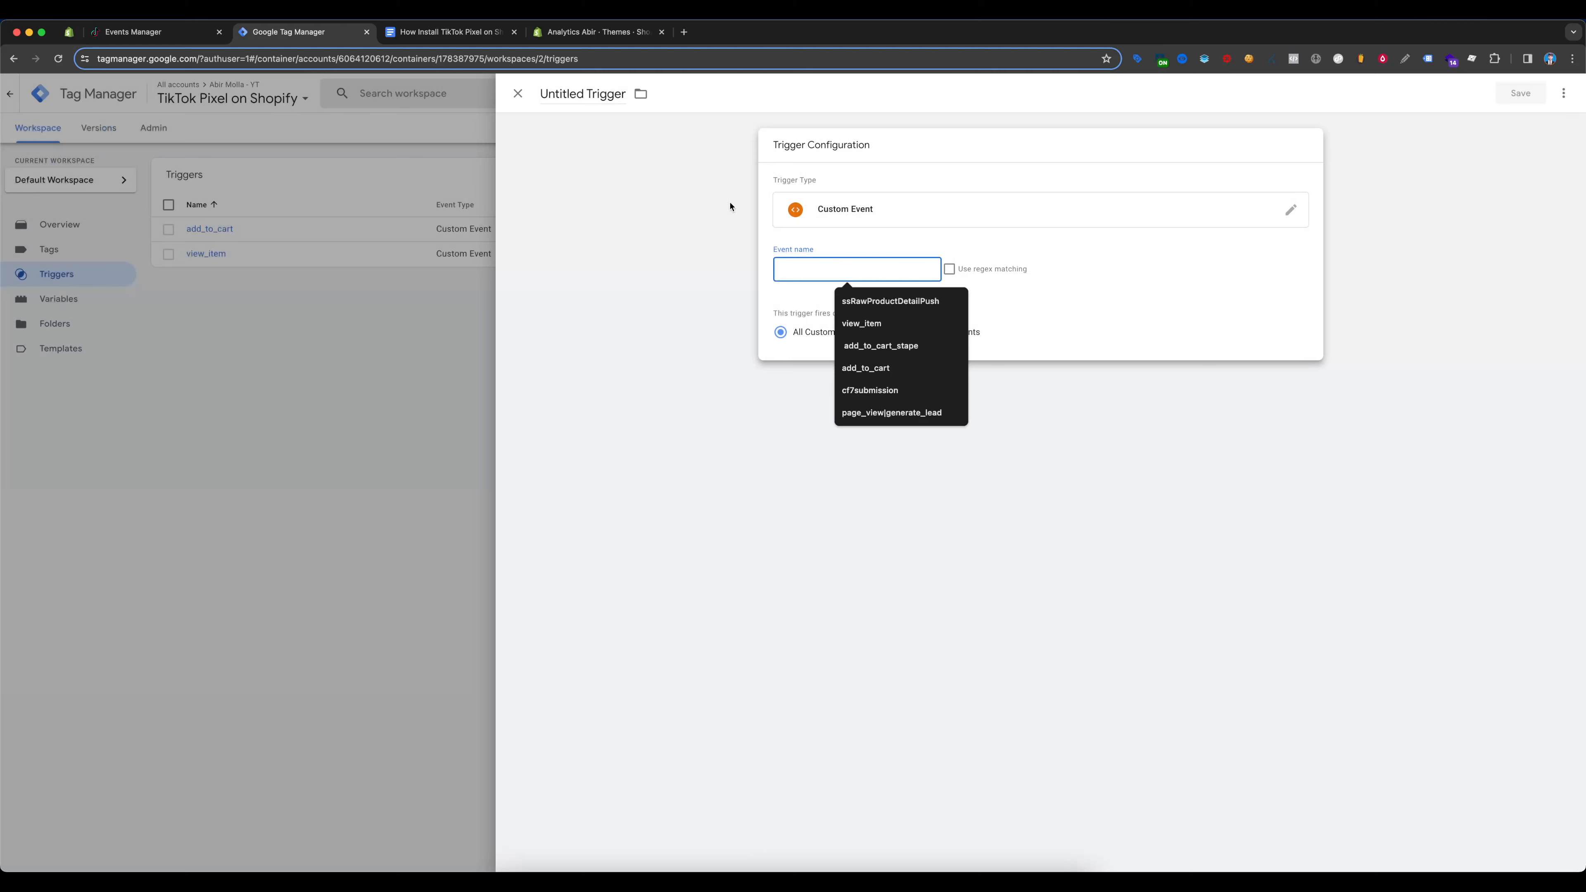
{"action": "type", "text": "purchase"}
{"action": "left_click", "coordinate": [592, 97]}
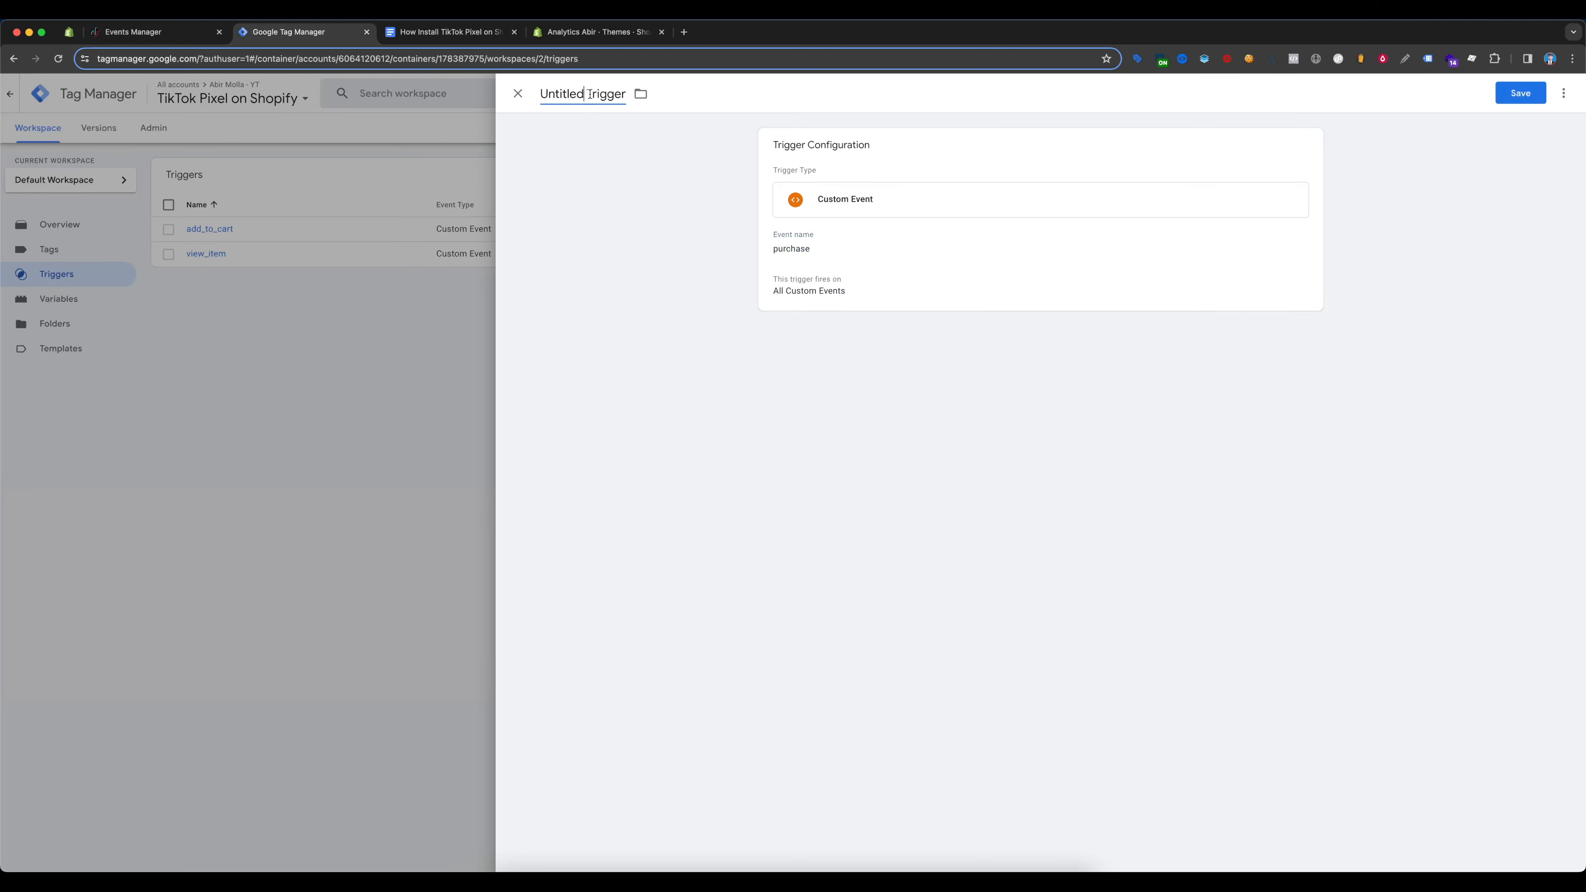
{"action": "type", "text": "purchase"}
{"action": "left_click", "coordinate": [1520, 93]}
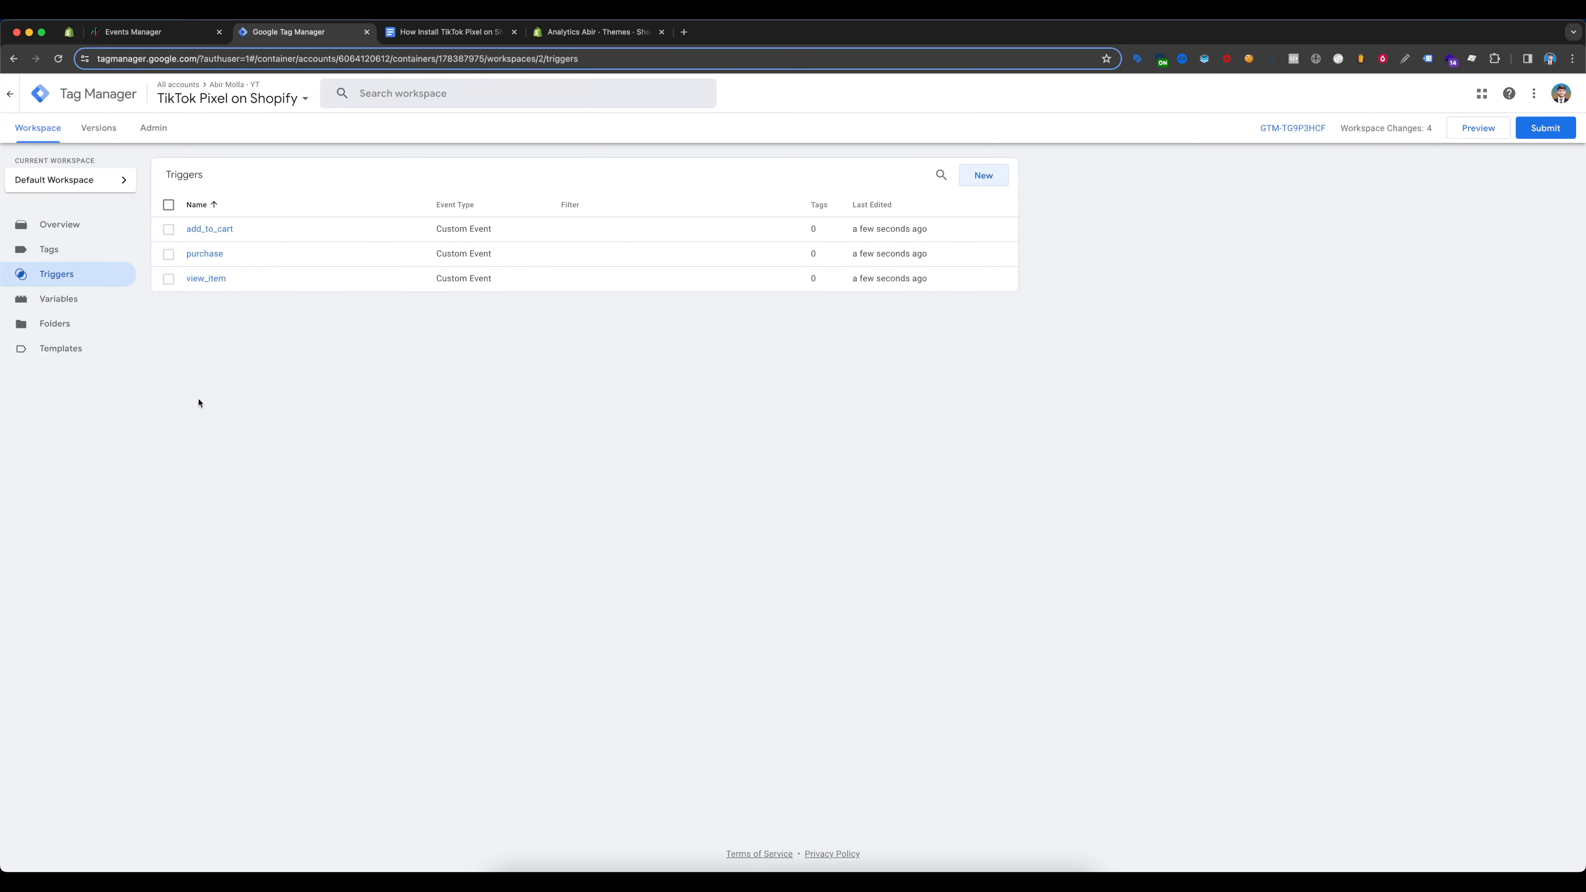
Check the trigger listed for the TikTok - Base Pixel event in the events list document
{"action": "left_click", "coordinate": [445, 31]}
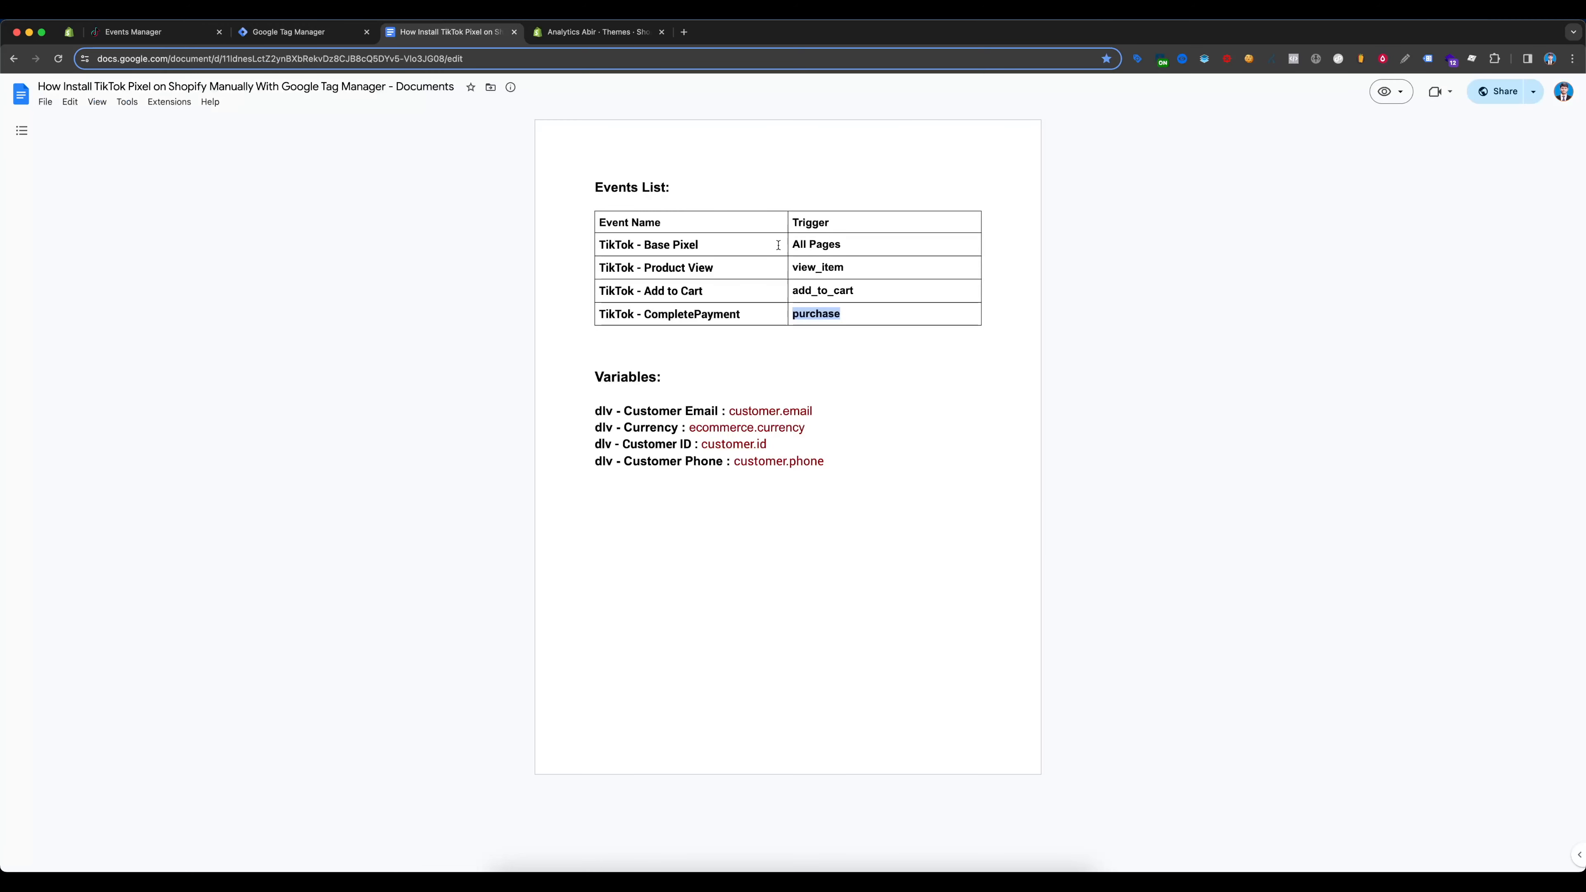
{"action": "left_click", "coordinate": [797, 245]}
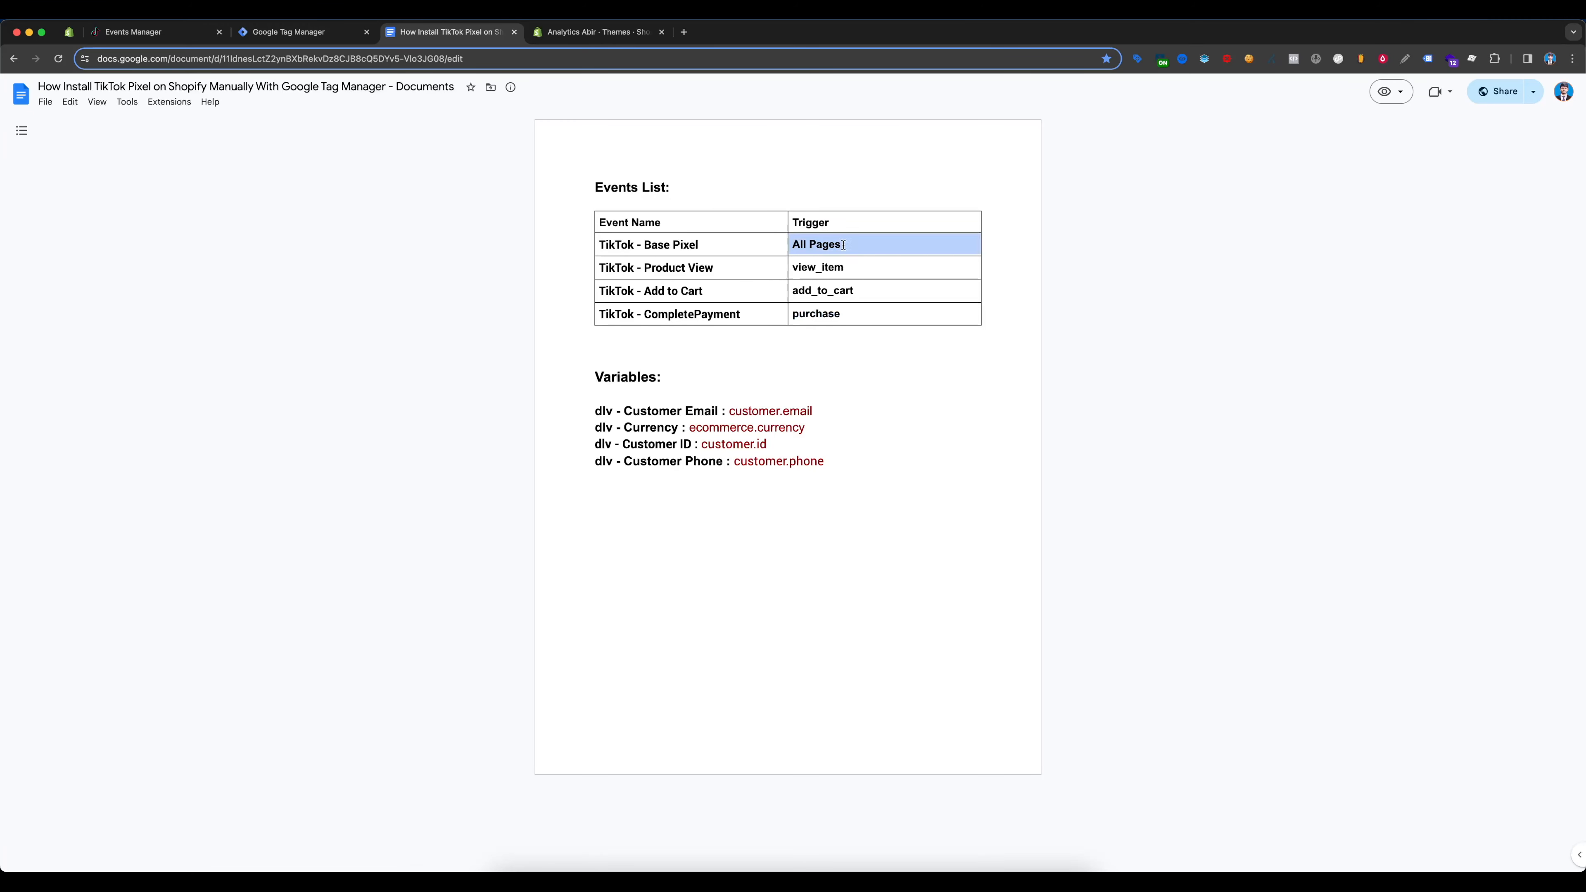
{"action": "triple_click", "coordinate": [842, 244]}
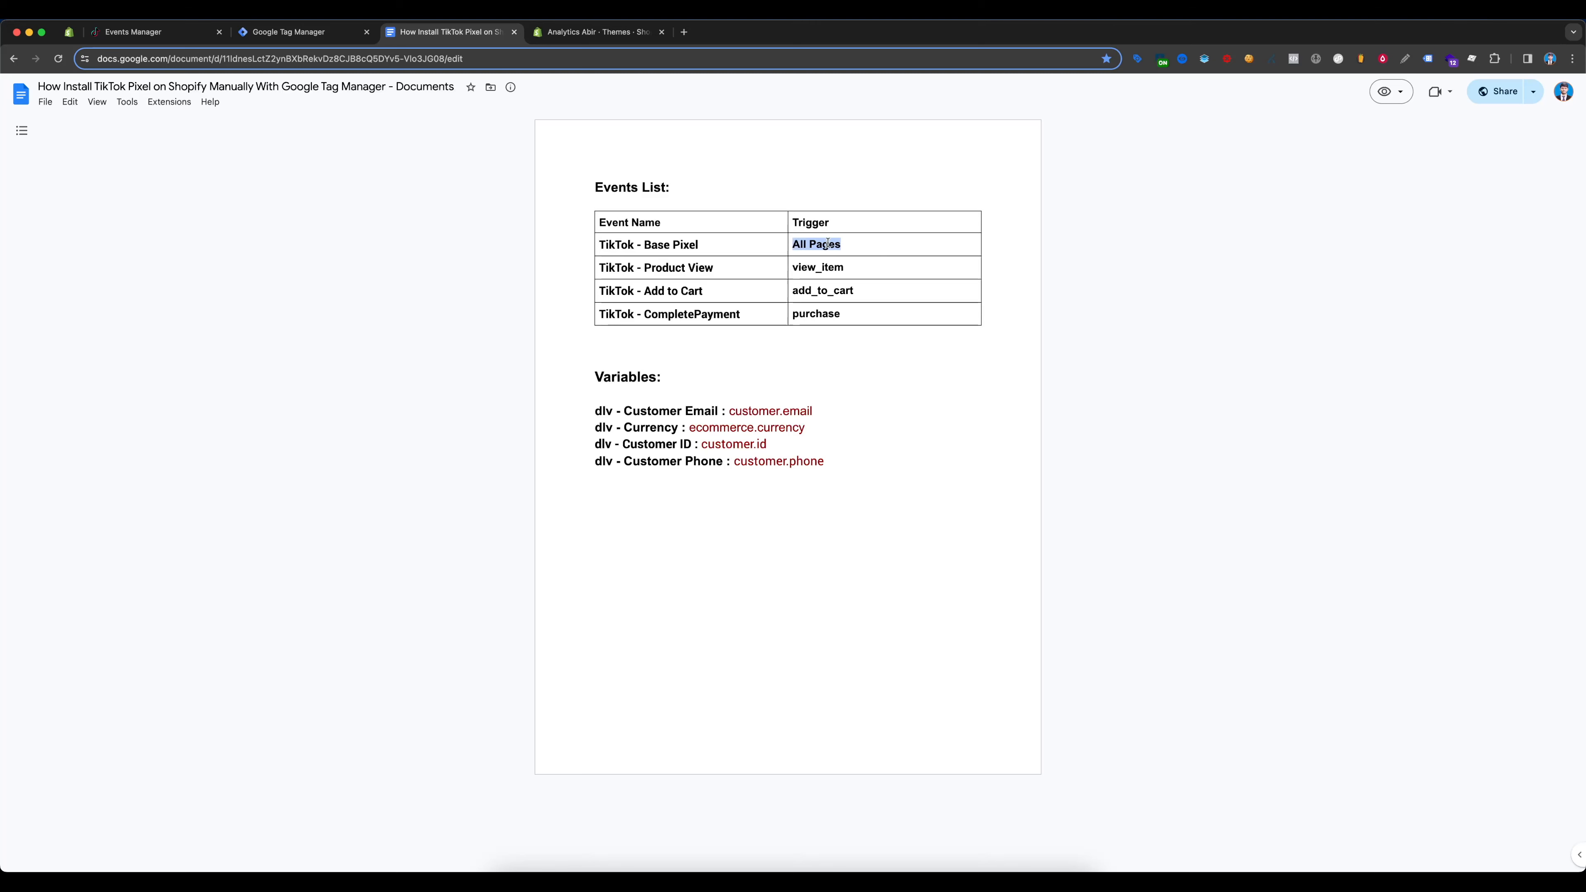
{"action": "key", "text": "ctrl+shift+Tab"}
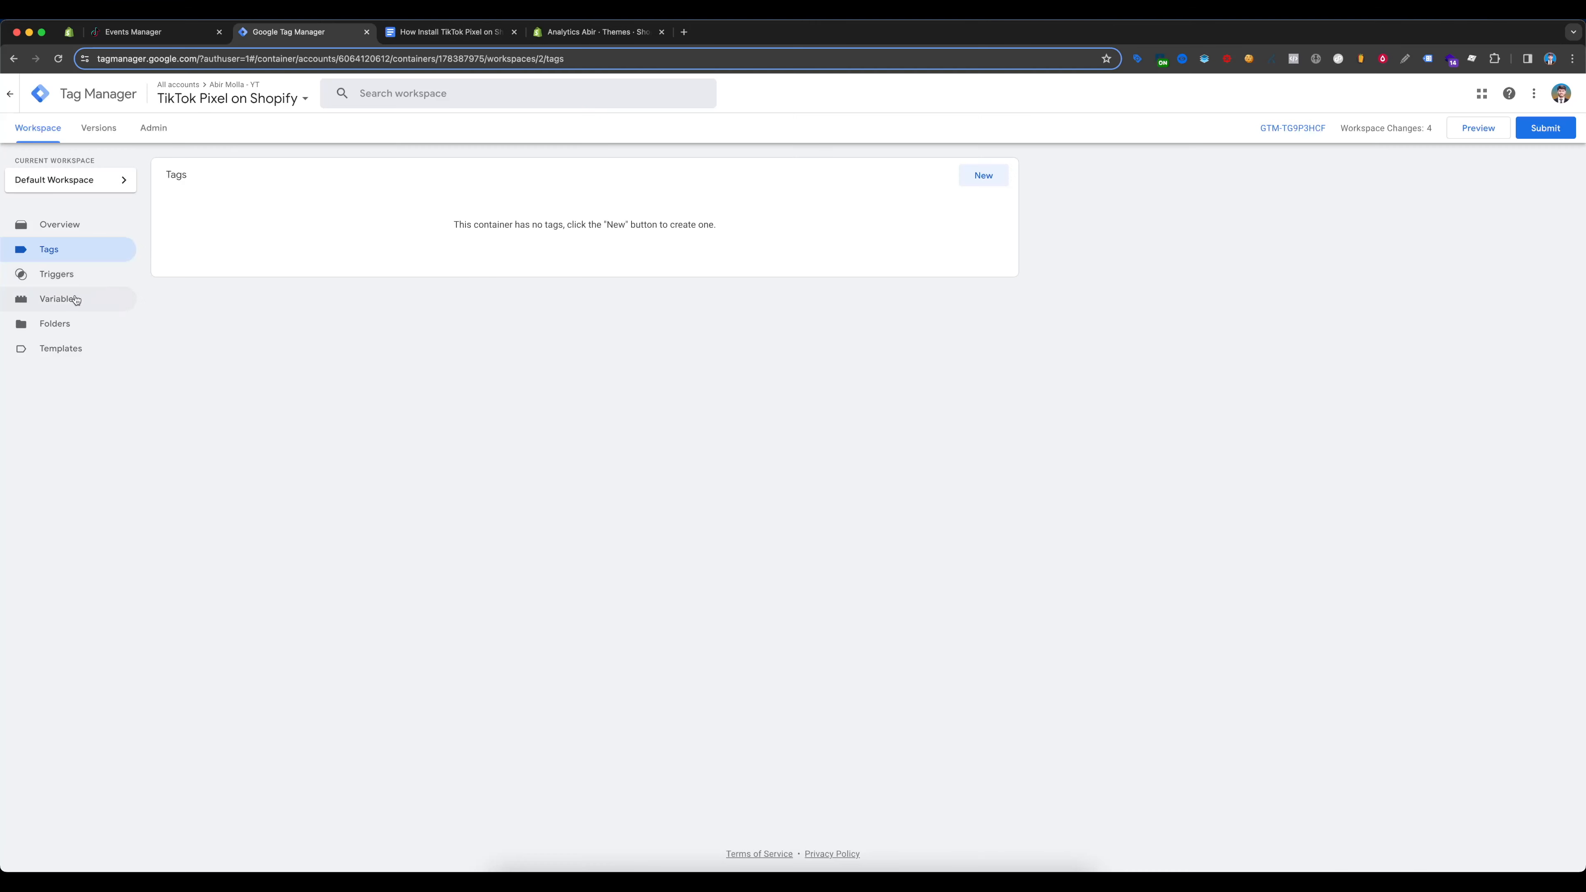
Open the Tag Manager container's variables list
{"action": "left_click", "coordinate": [71, 301]}
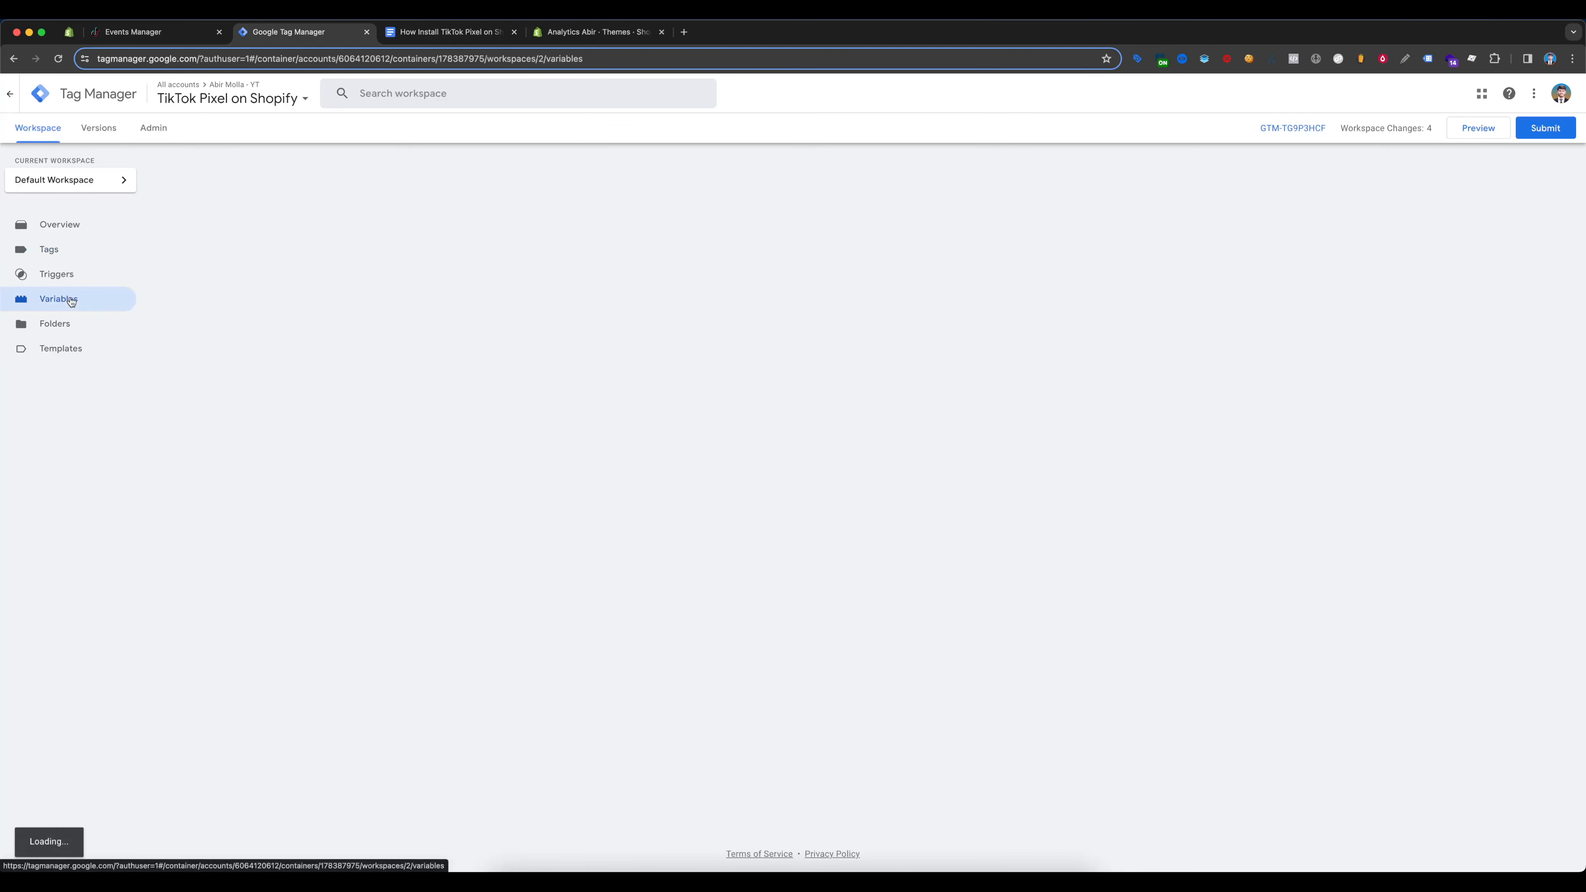
{"action": "left_click", "coordinate": [469, 37]}
{"action": "key", "text": "ctrl+shift+Tab"}
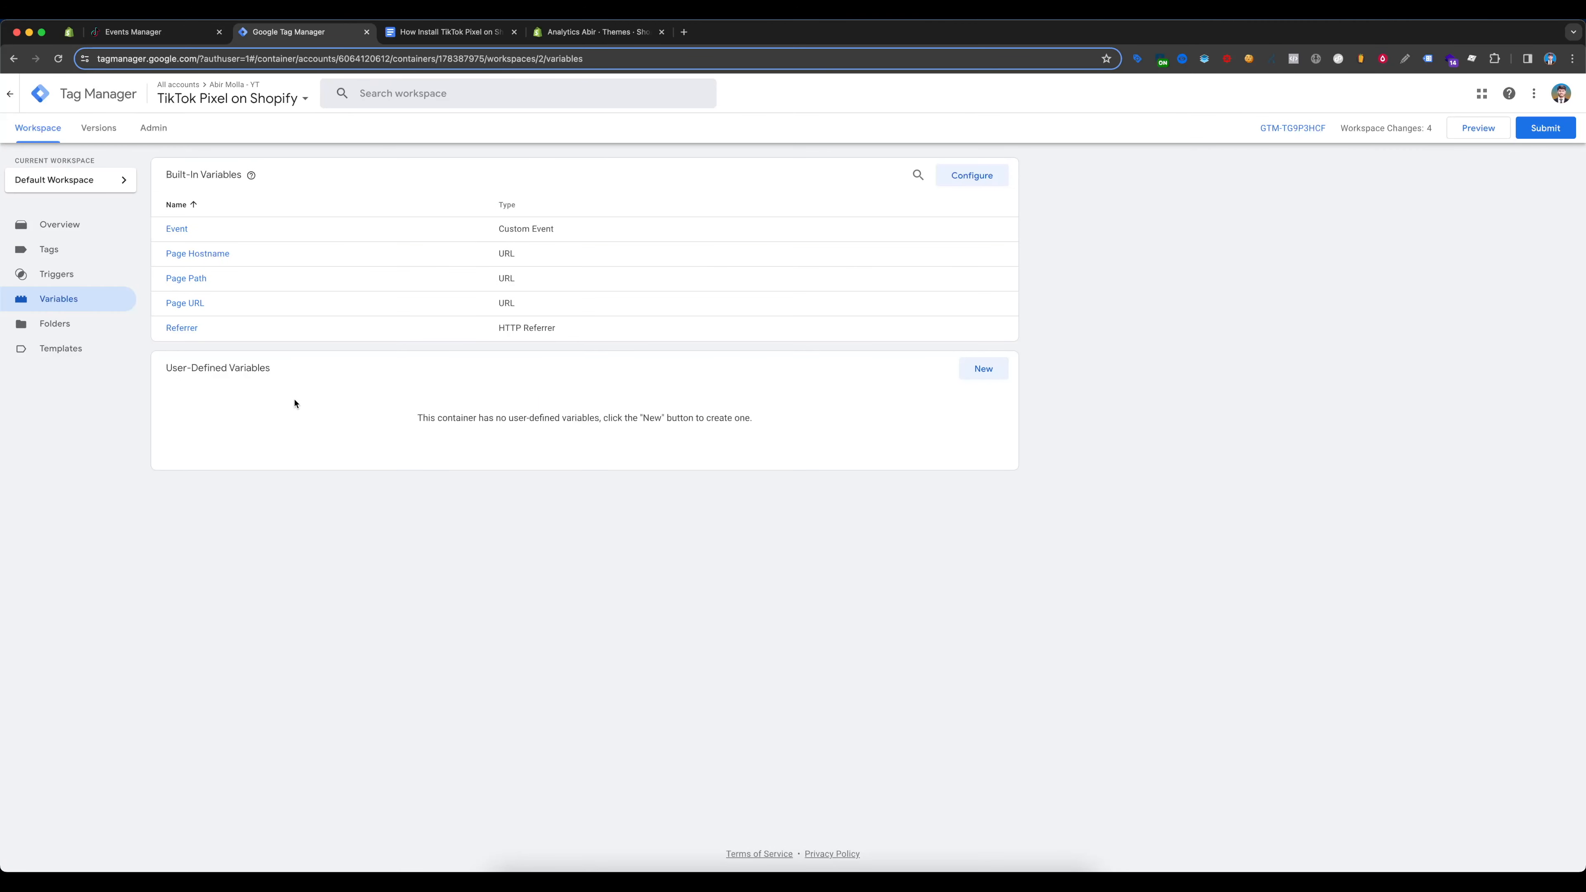
Create a user-defined Data Layer Variable and name it dlv - Customer Email, copying the name from the document
{"action": "left_click", "coordinate": [451, 34]}
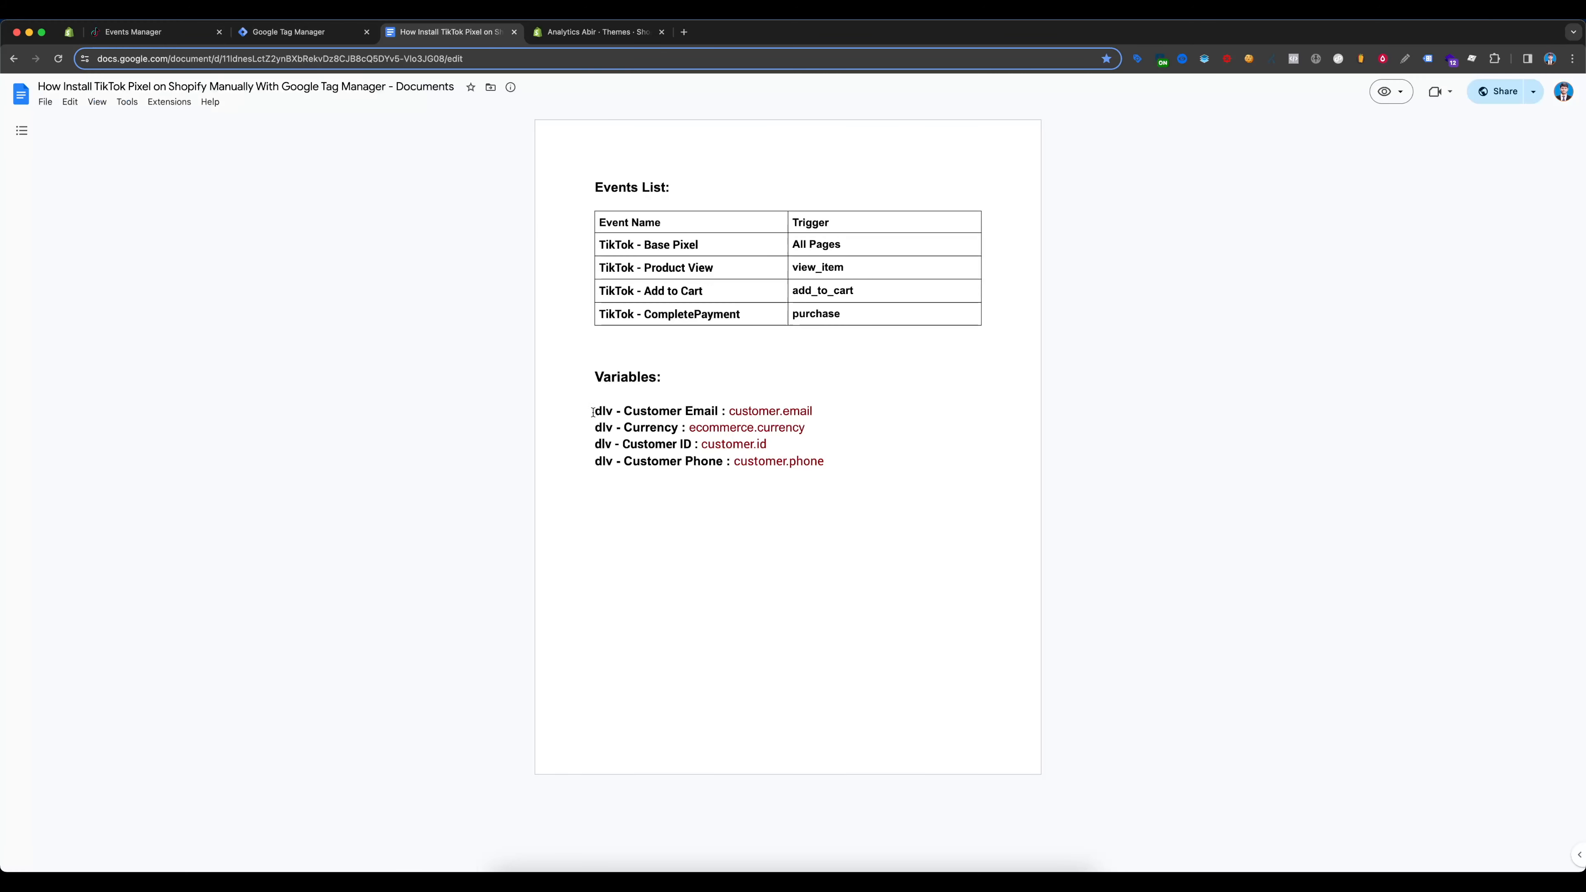
{"action": "left_click_drag", "start_coordinate": [586, 414], "coordinate": [717, 411]}
{"action": "key", "text": "cmd+c"}
{"action": "left_click", "coordinate": [287, 32]}
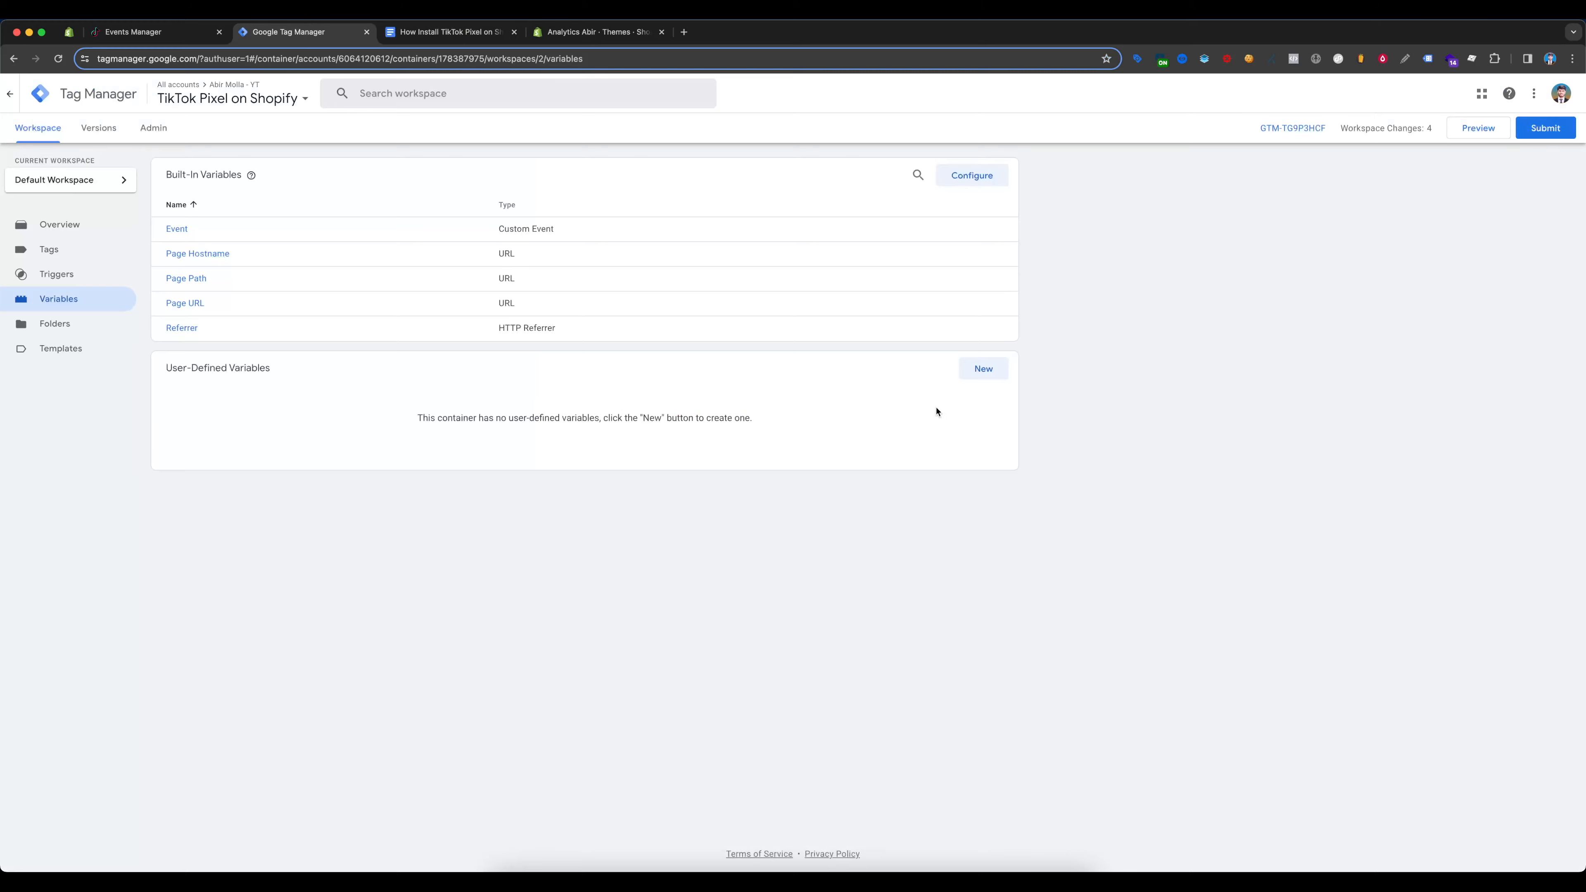
{"action": "left_click", "coordinate": [966, 379]}
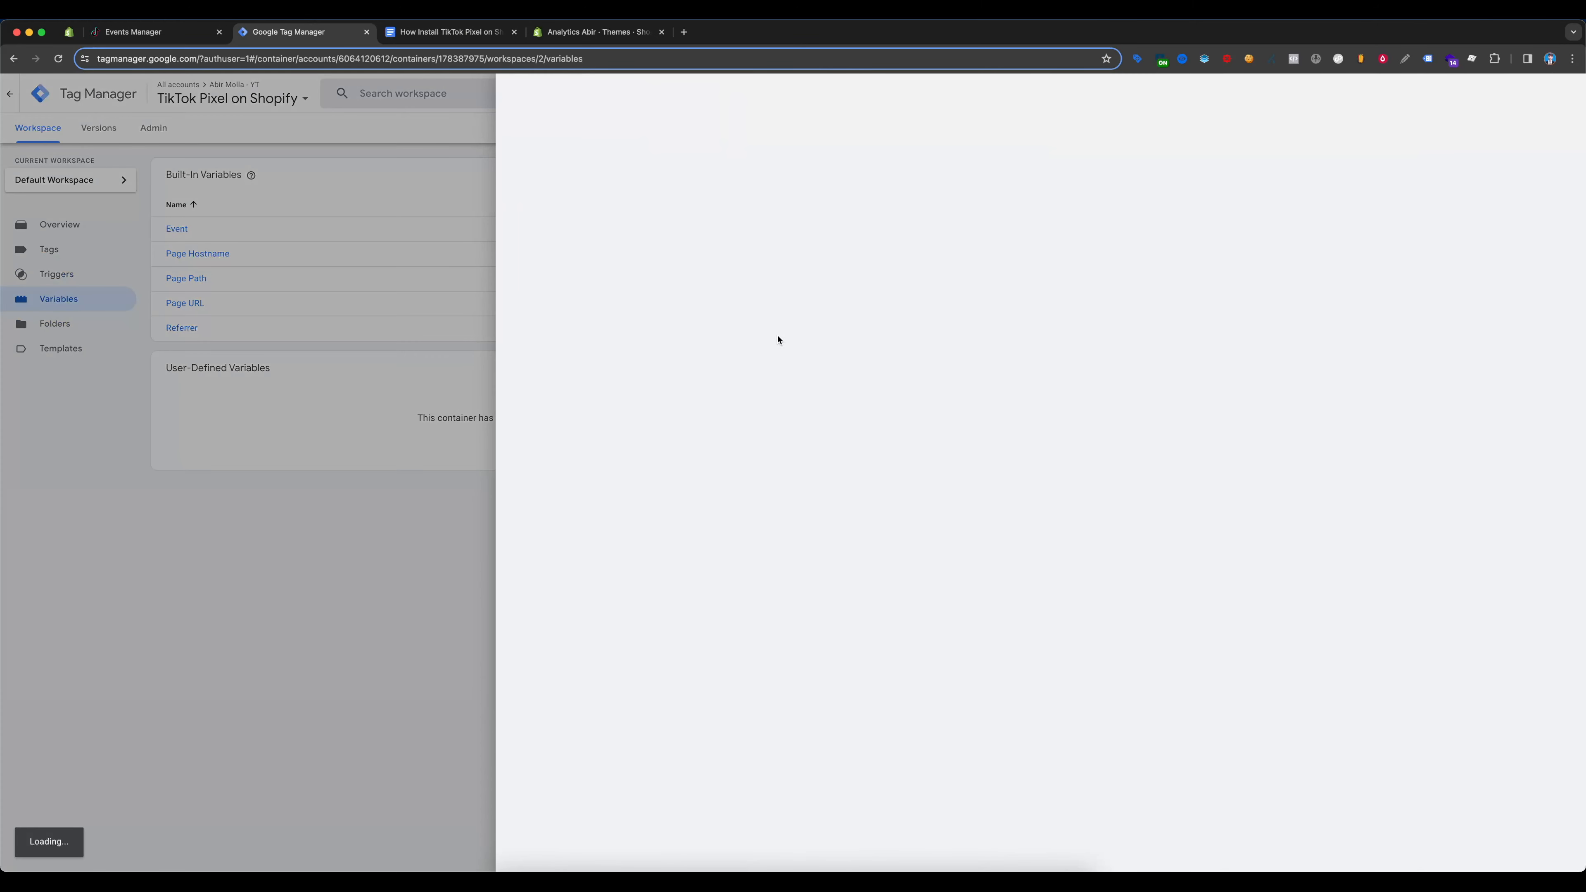
{"action": "left_click", "coordinate": [859, 209]}
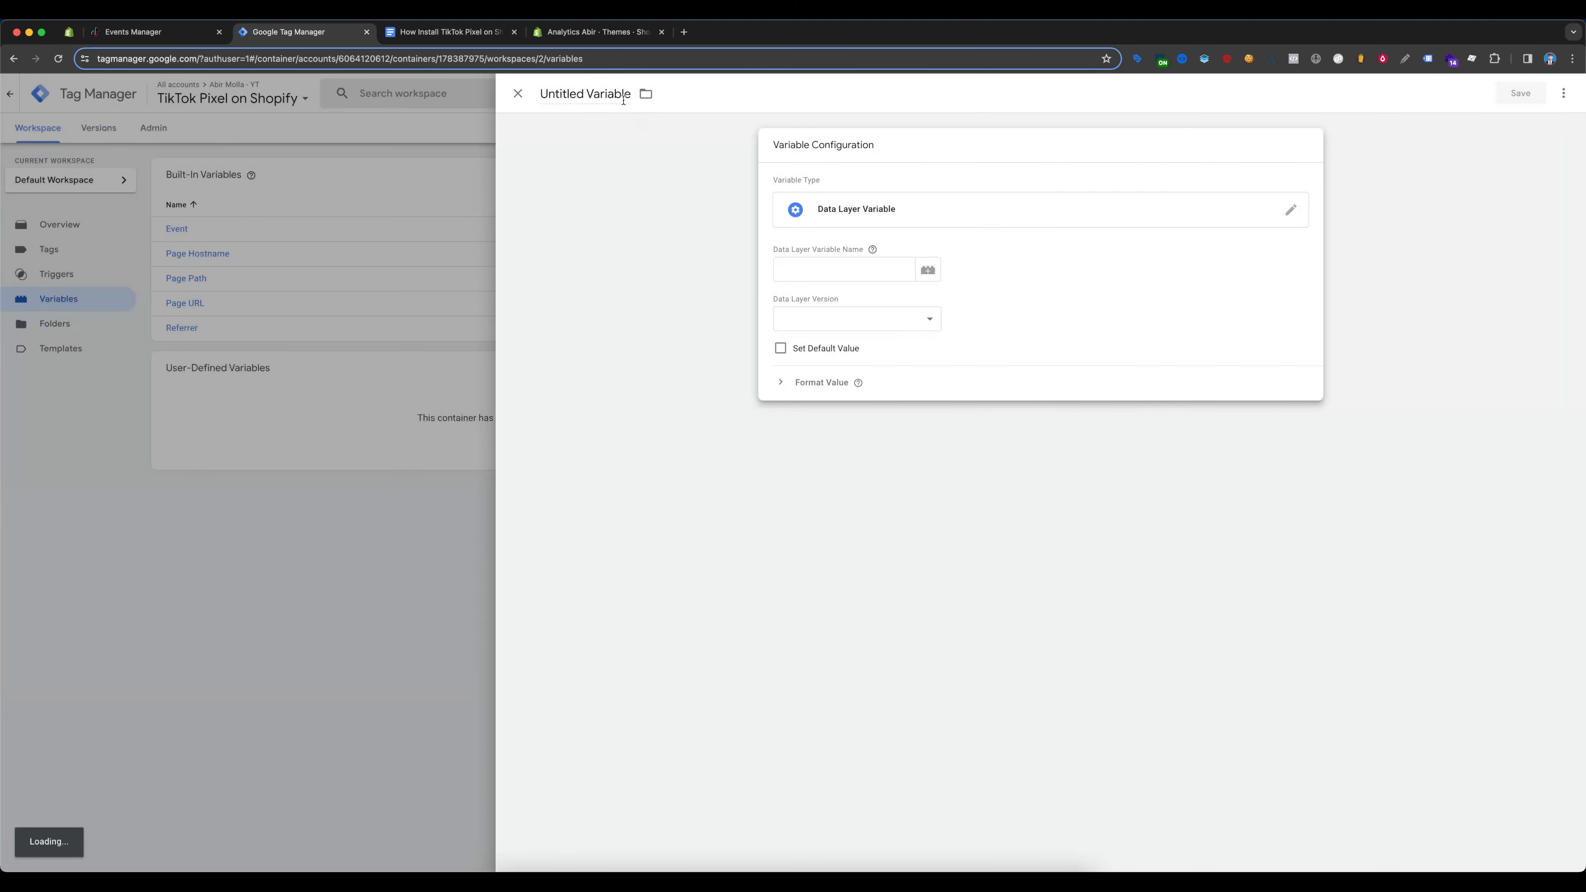
{"action": "left_click", "coordinate": [615, 97]}
{"action": "key", "text": "cmd+v"}
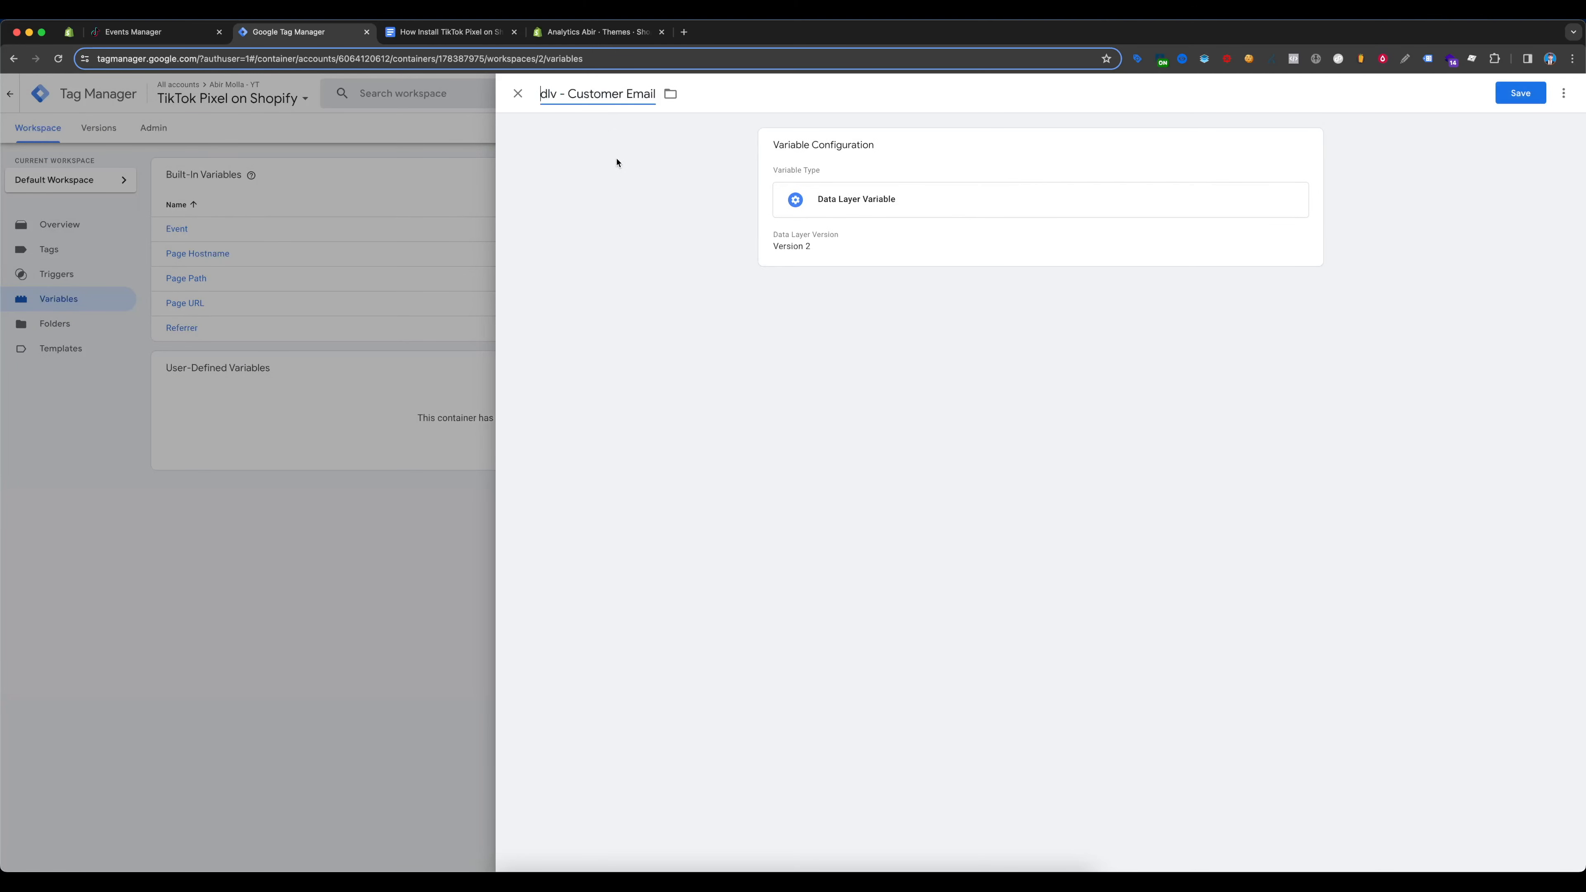
Set the data layer variable name to customer.email, copied from the document, and save the variable
{"action": "left_click", "coordinate": [465, 34]}
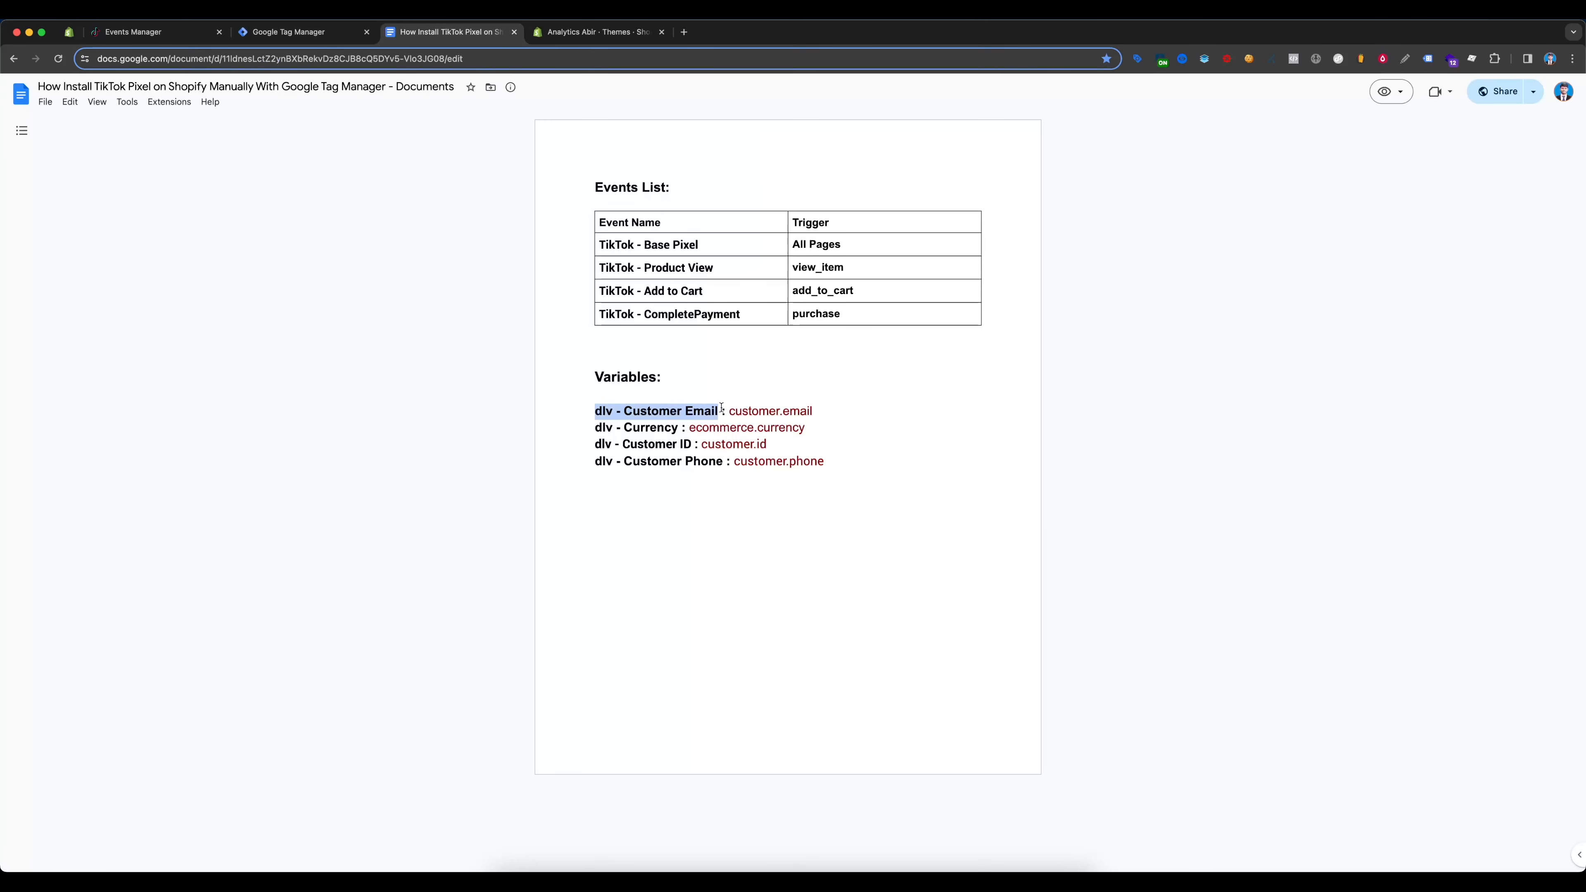
{"action": "left_click_drag", "start_coordinate": [729, 411], "coordinate": [814, 414]}
{"action": "key", "text": "cmd+c"}
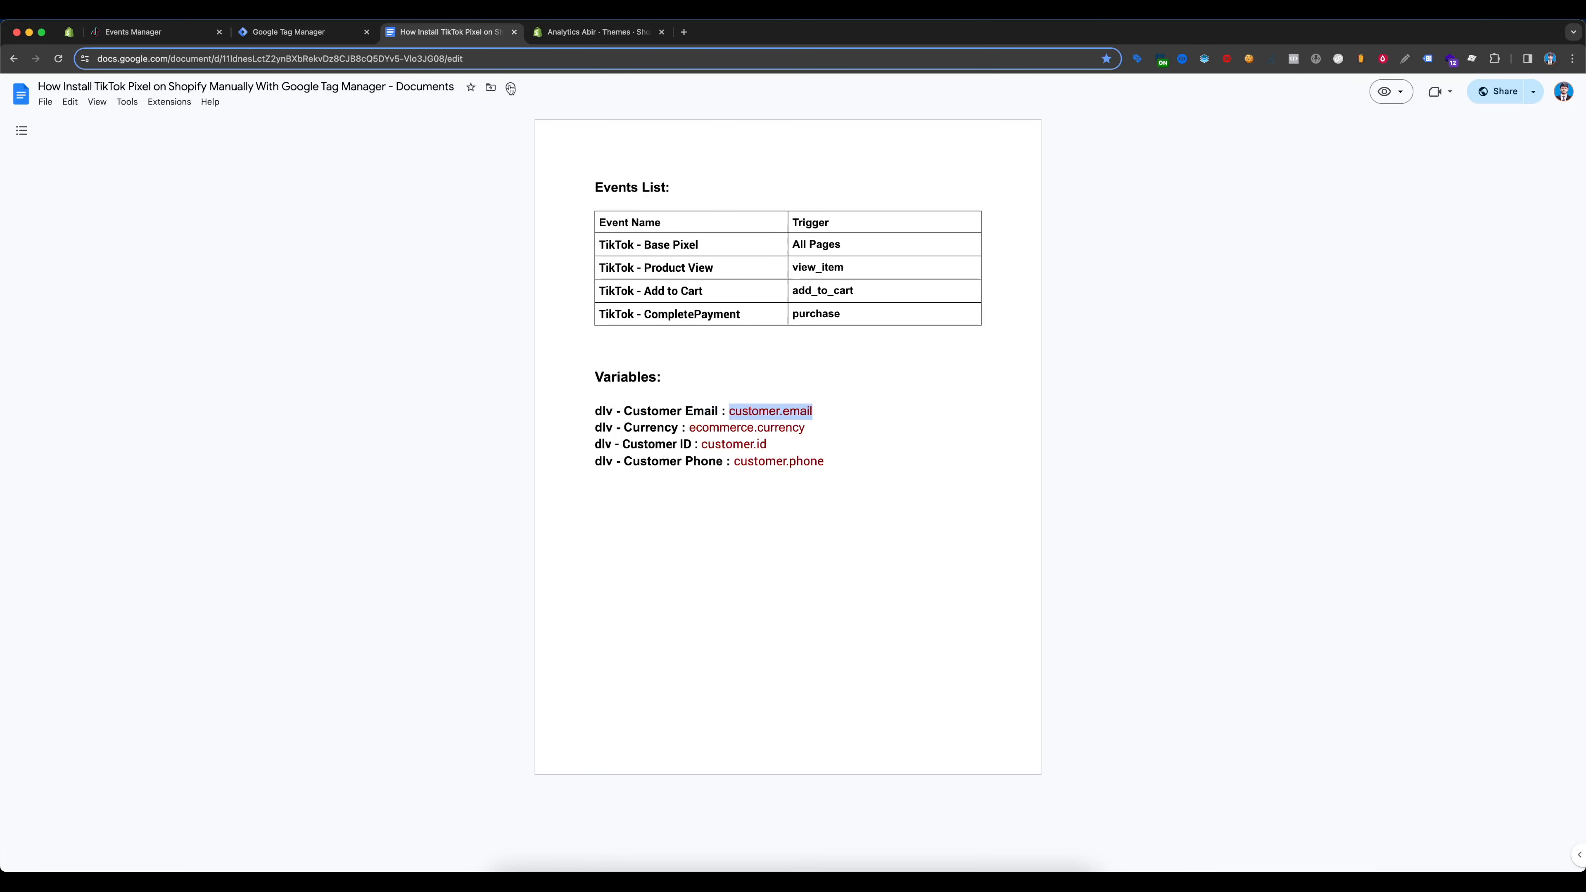
{"action": "left_click", "coordinate": [294, 32]}
{"action": "left_click", "coordinate": [1047, 262]}
{"action": "key", "text": "cmd+v"}
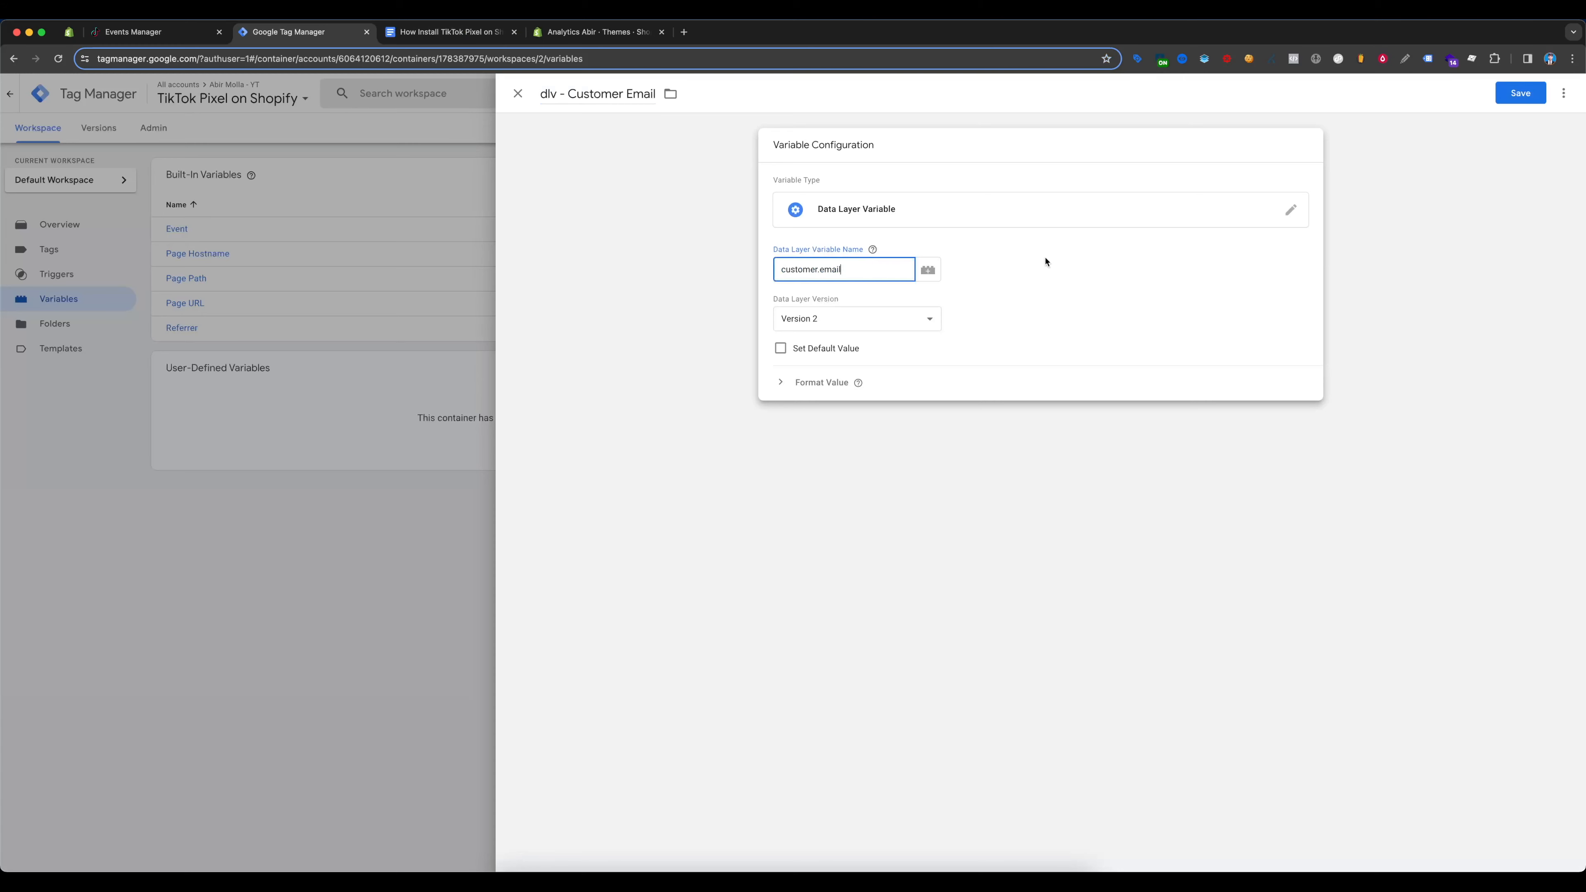
{"action": "left_click", "coordinate": [1517, 93]}
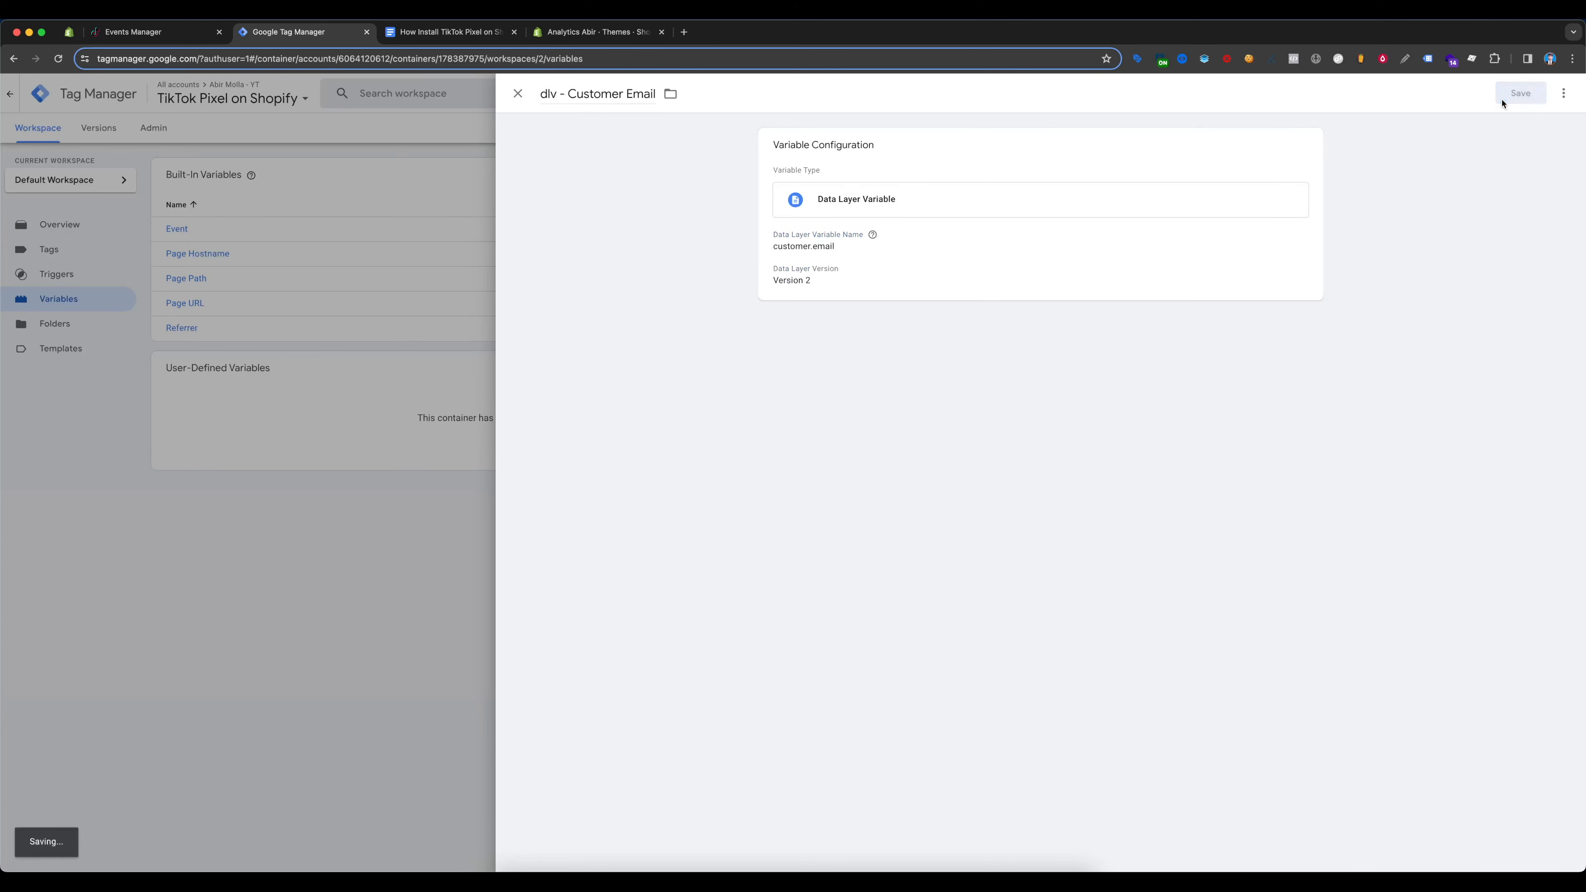
Copy the name dlv - Currency from the document and set up a new user-defined Data Layer Variable for it
{"action": "left_click", "coordinate": [431, 32]}
{"action": "left_click_drag", "start_coordinate": [594, 427], "coordinate": [677, 427]}
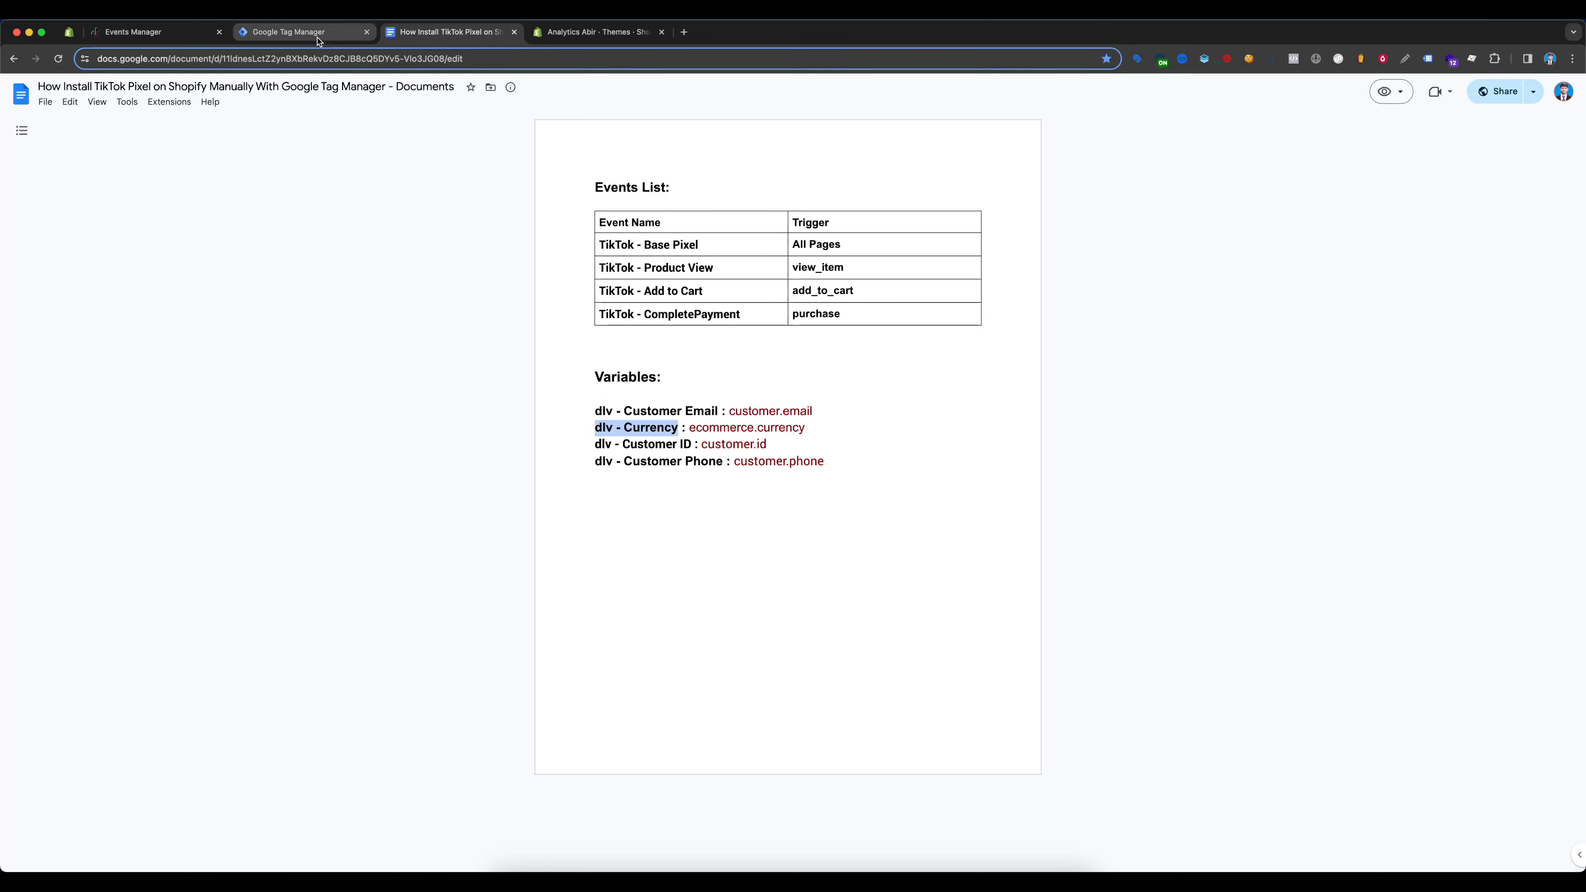
{"action": "left_click", "coordinate": [293, 32]}
{"action": "left_click", "coordinate": [995, 371]}
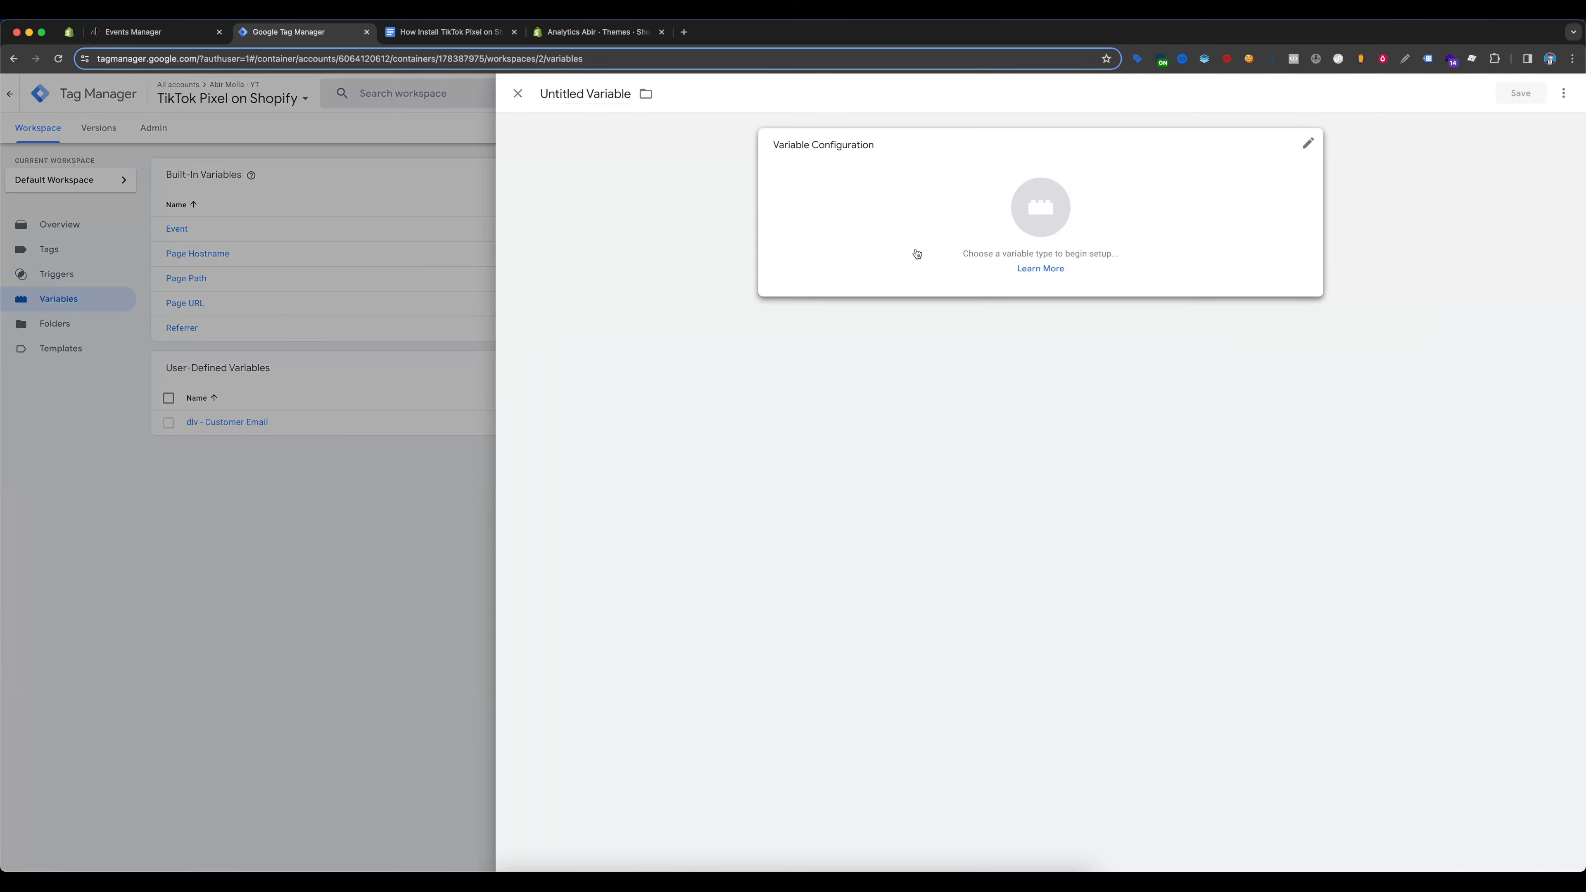
{"action": "left_click", "coordinate": [916, 251]}
{"action": "left_click", "coordinate": [1162, 394]}
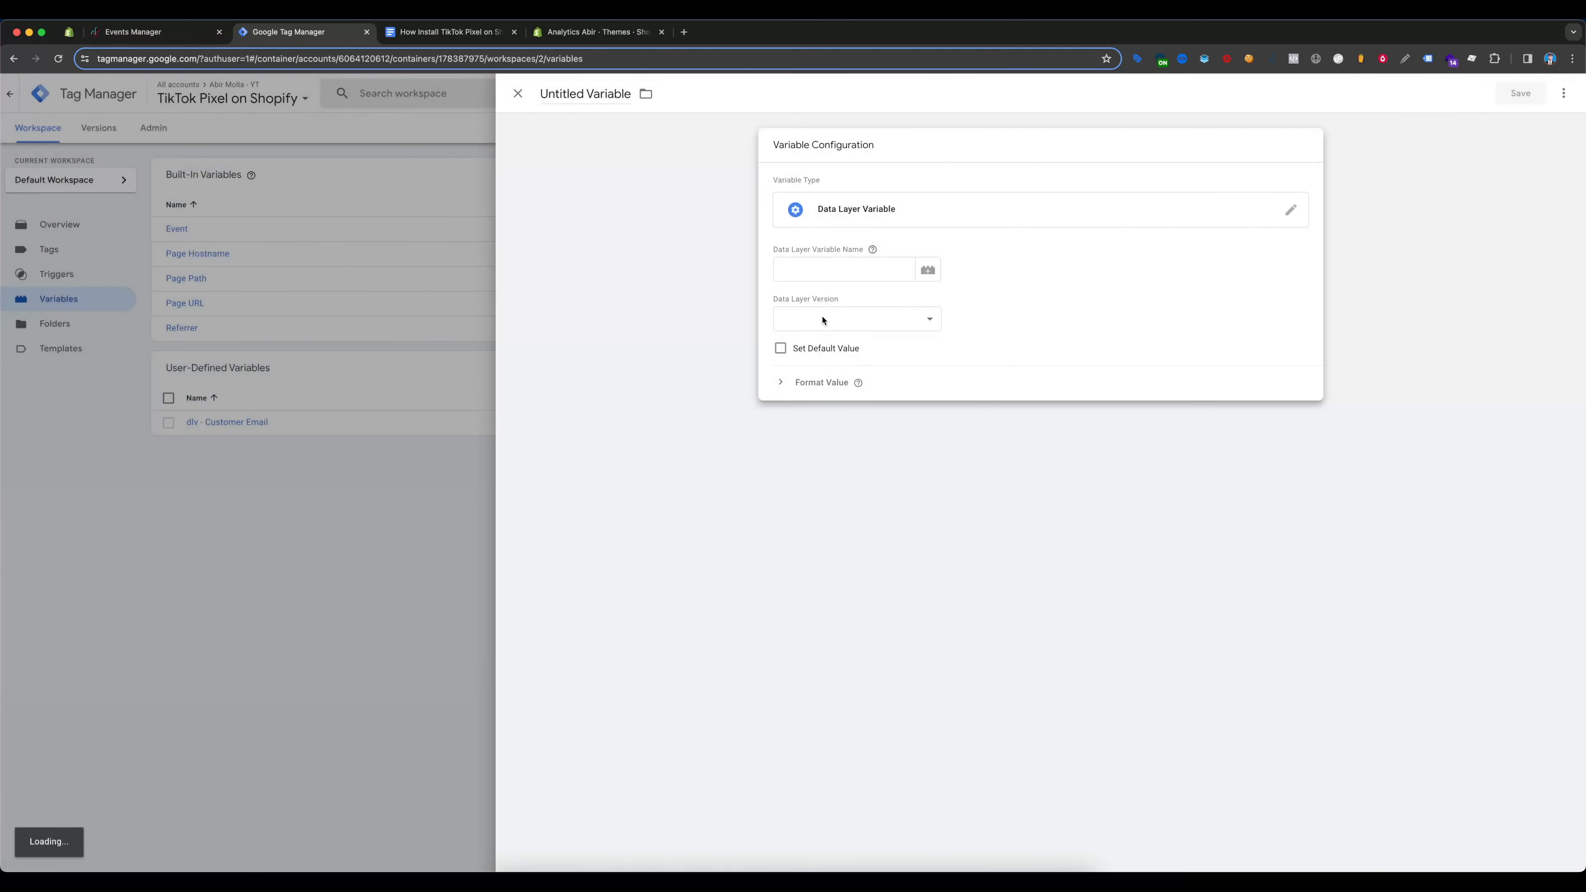
{"action": "left_click", "coordinate": [823, 266]}
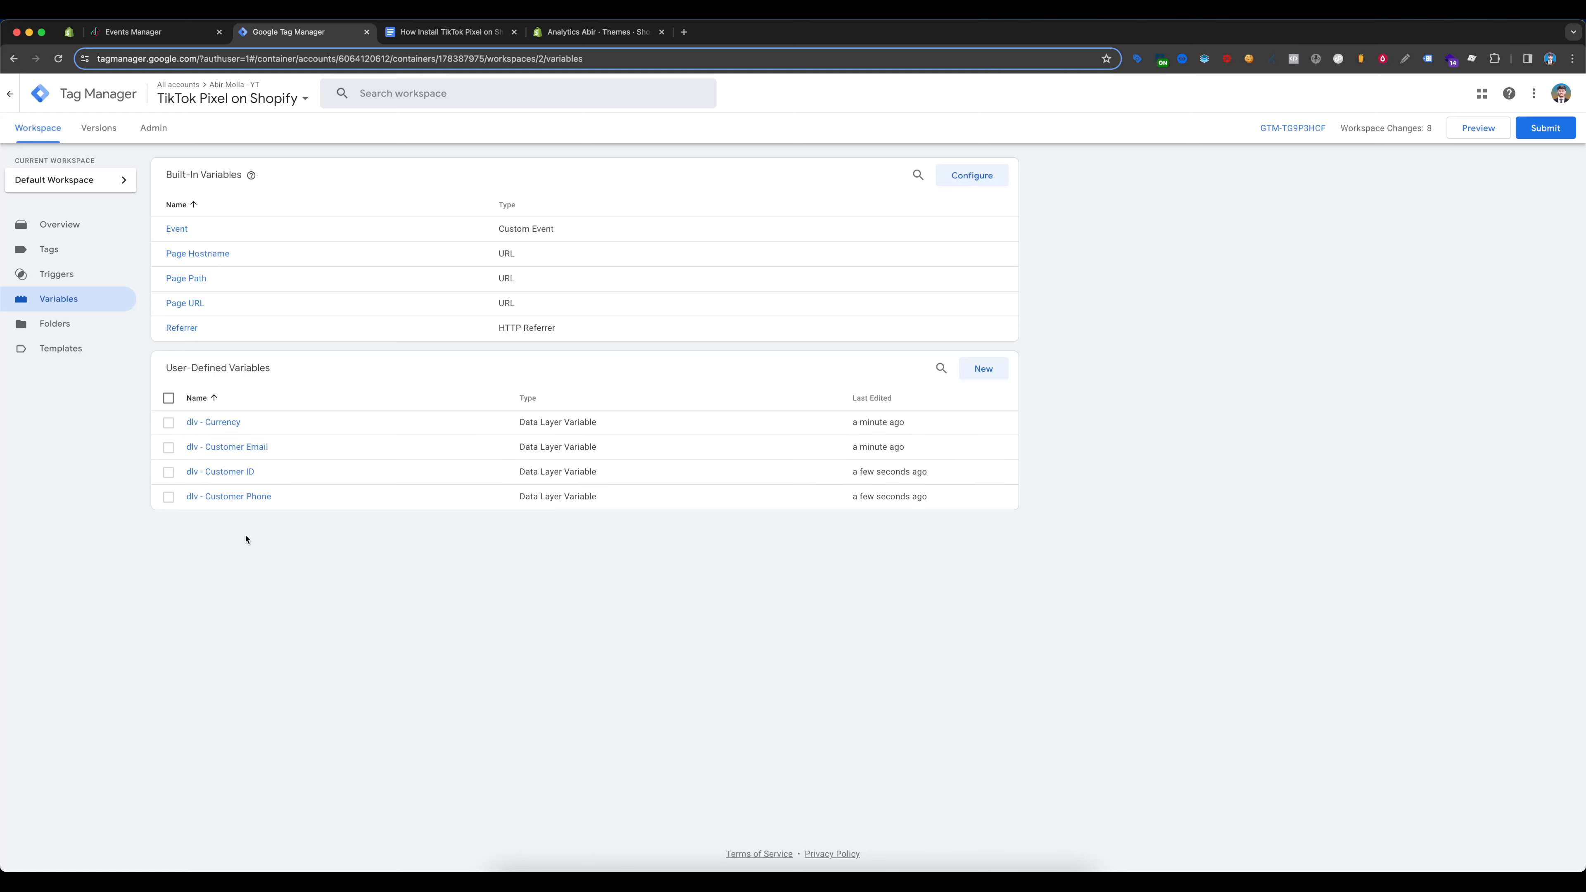
Compare the container's user-defined variables with the document's variables list, and open the container's tags list
{"action": "left_click", "coordinate": [447, 31]}
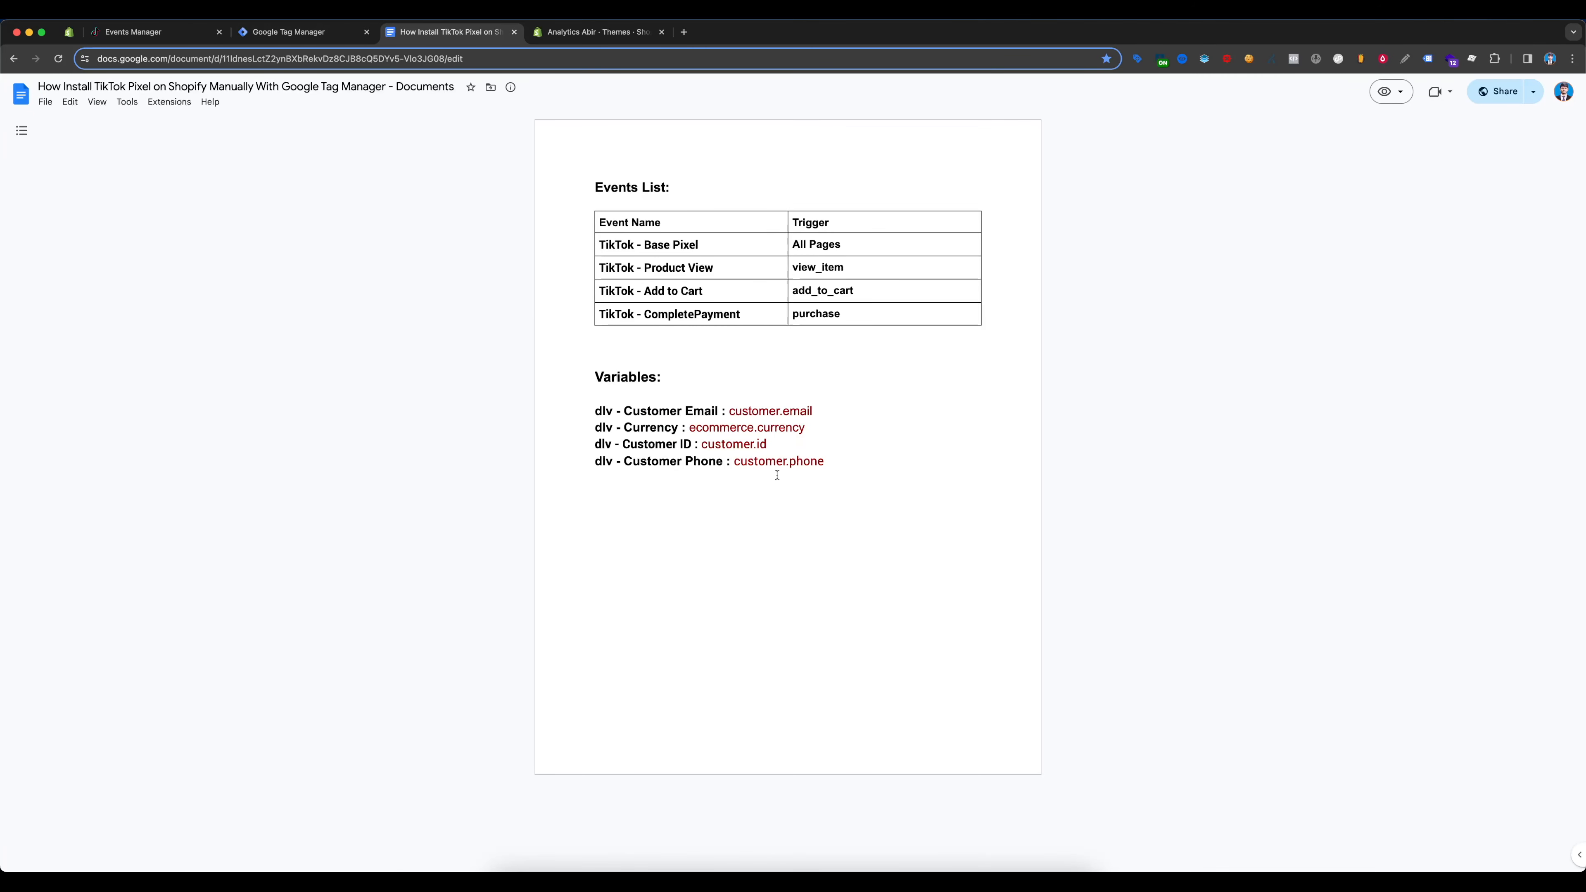
{"action": "left_click", "coordinate": [294, 32]}
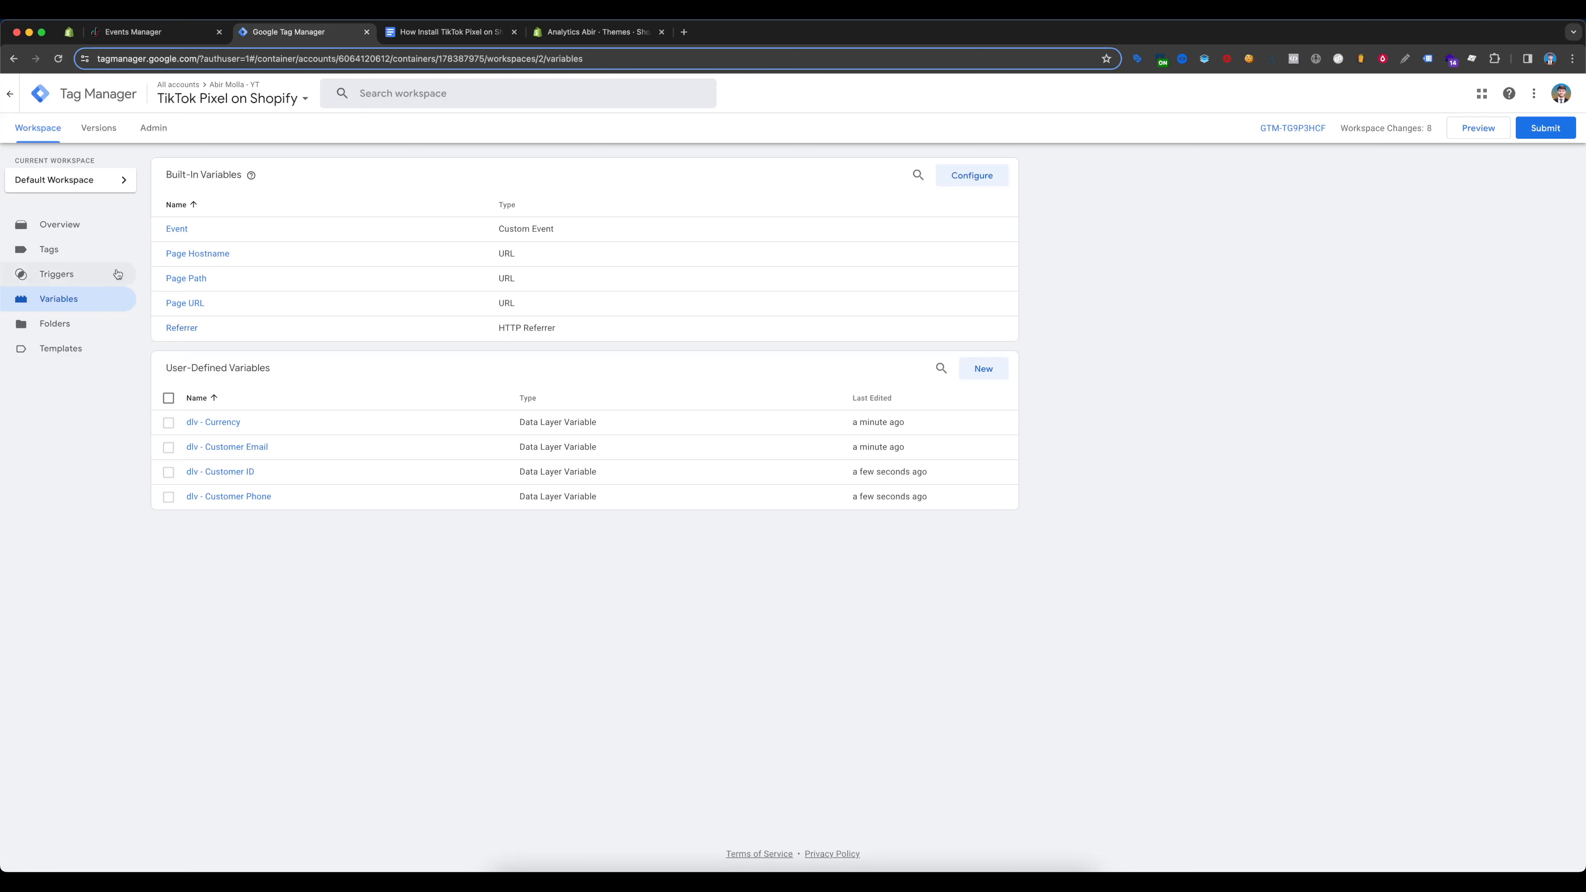
{"action": "left_click", "coordinate": [89, 258]}
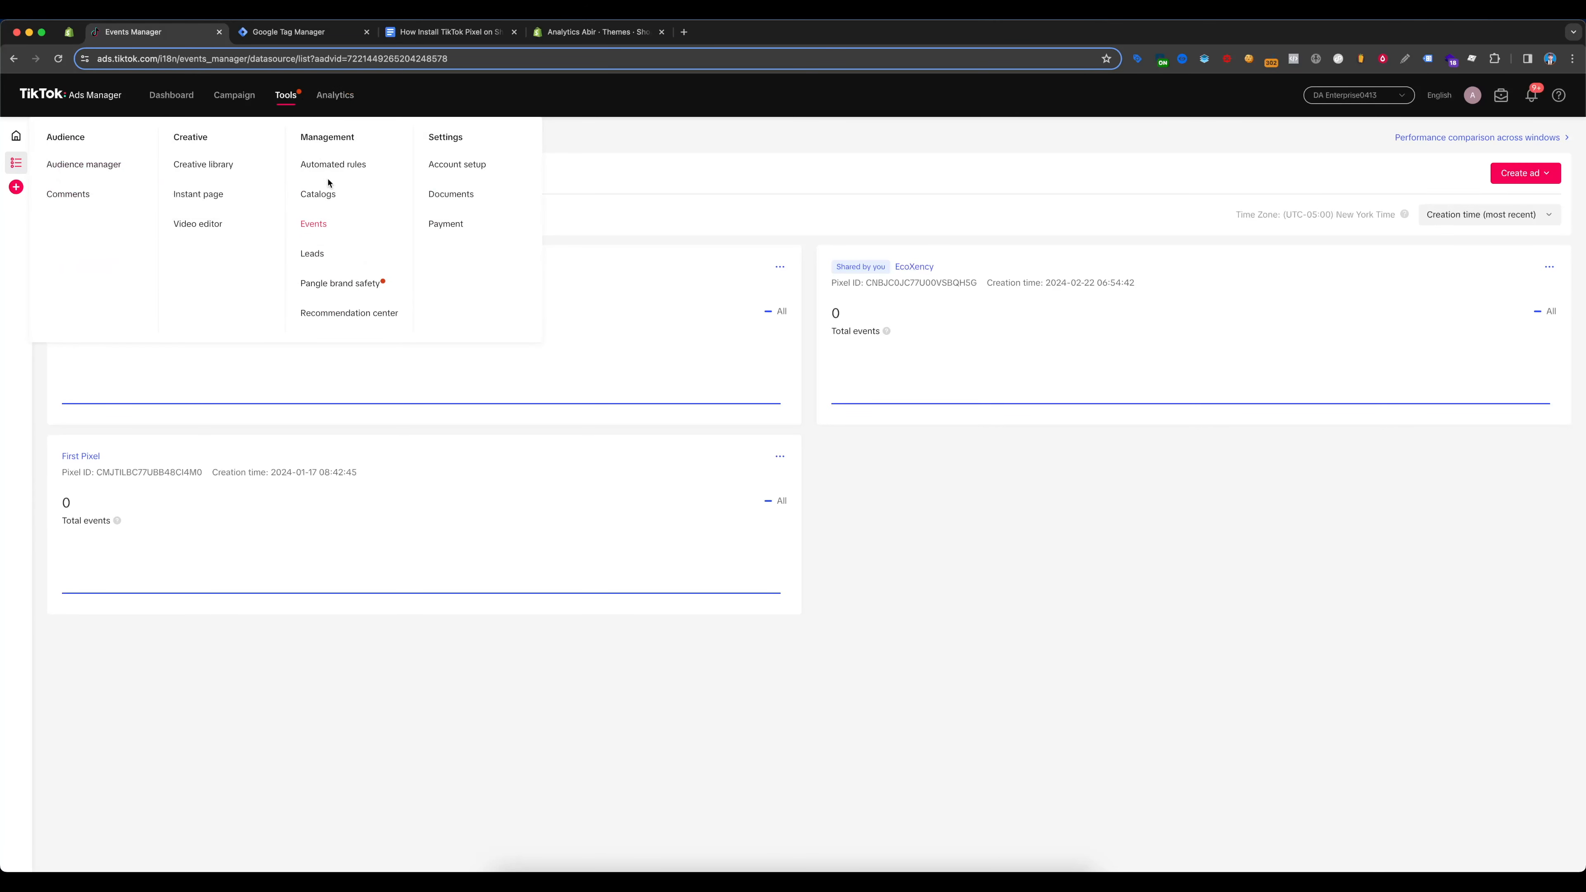
Start creating a TikTok pixel in Events Manager with Web as the data source and Manual setup as the method
{"action": "left_click", "coordinate": [325, 229]}
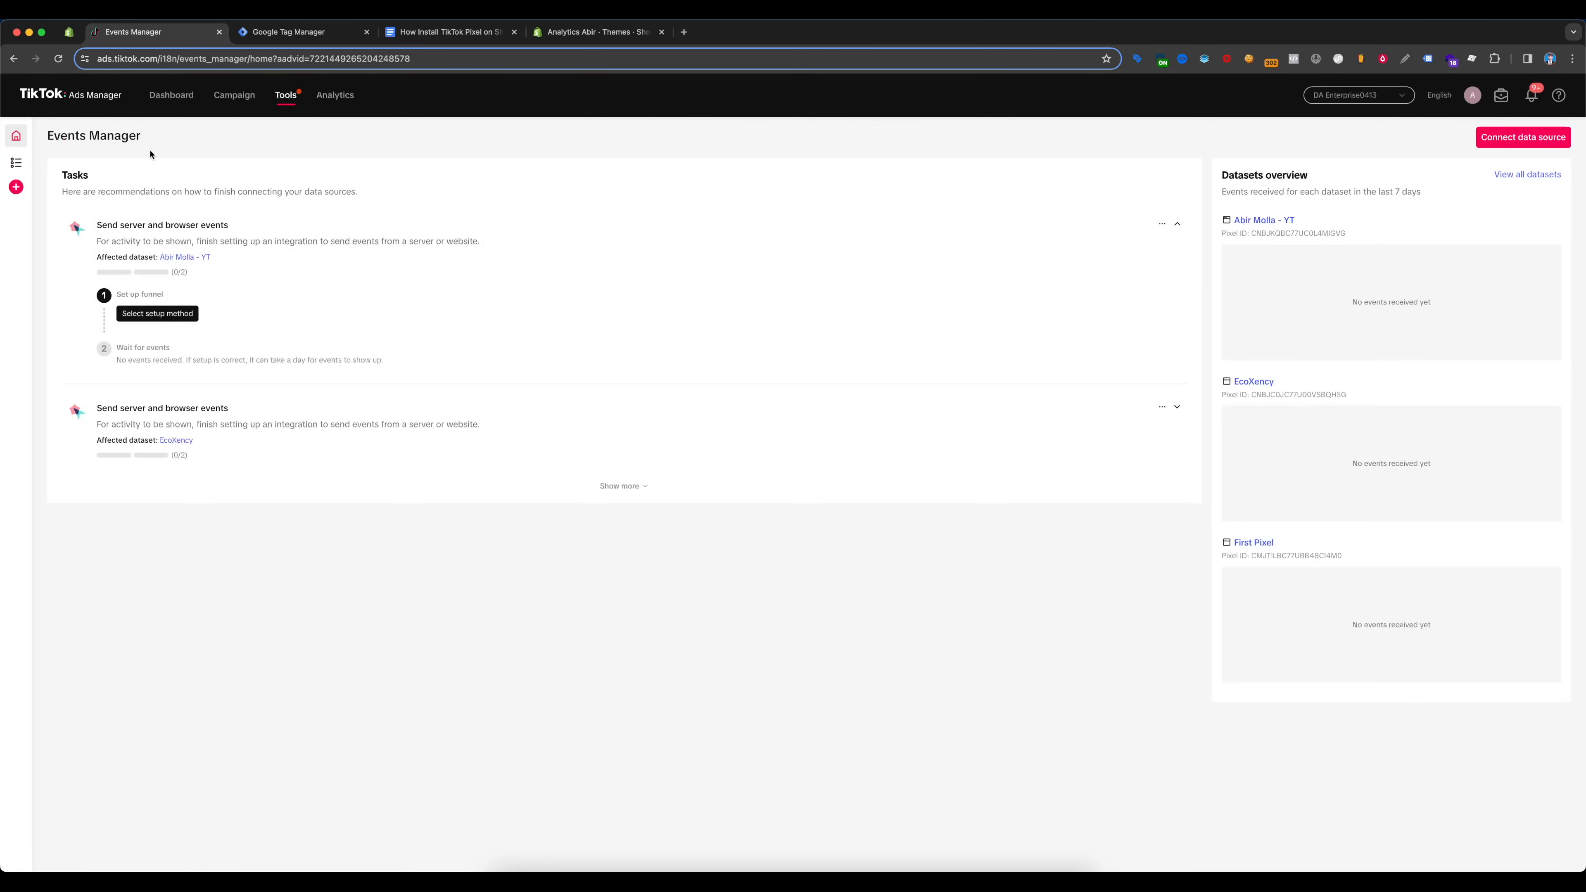
{"action": "left_click", "coordinate": [71, 192]}
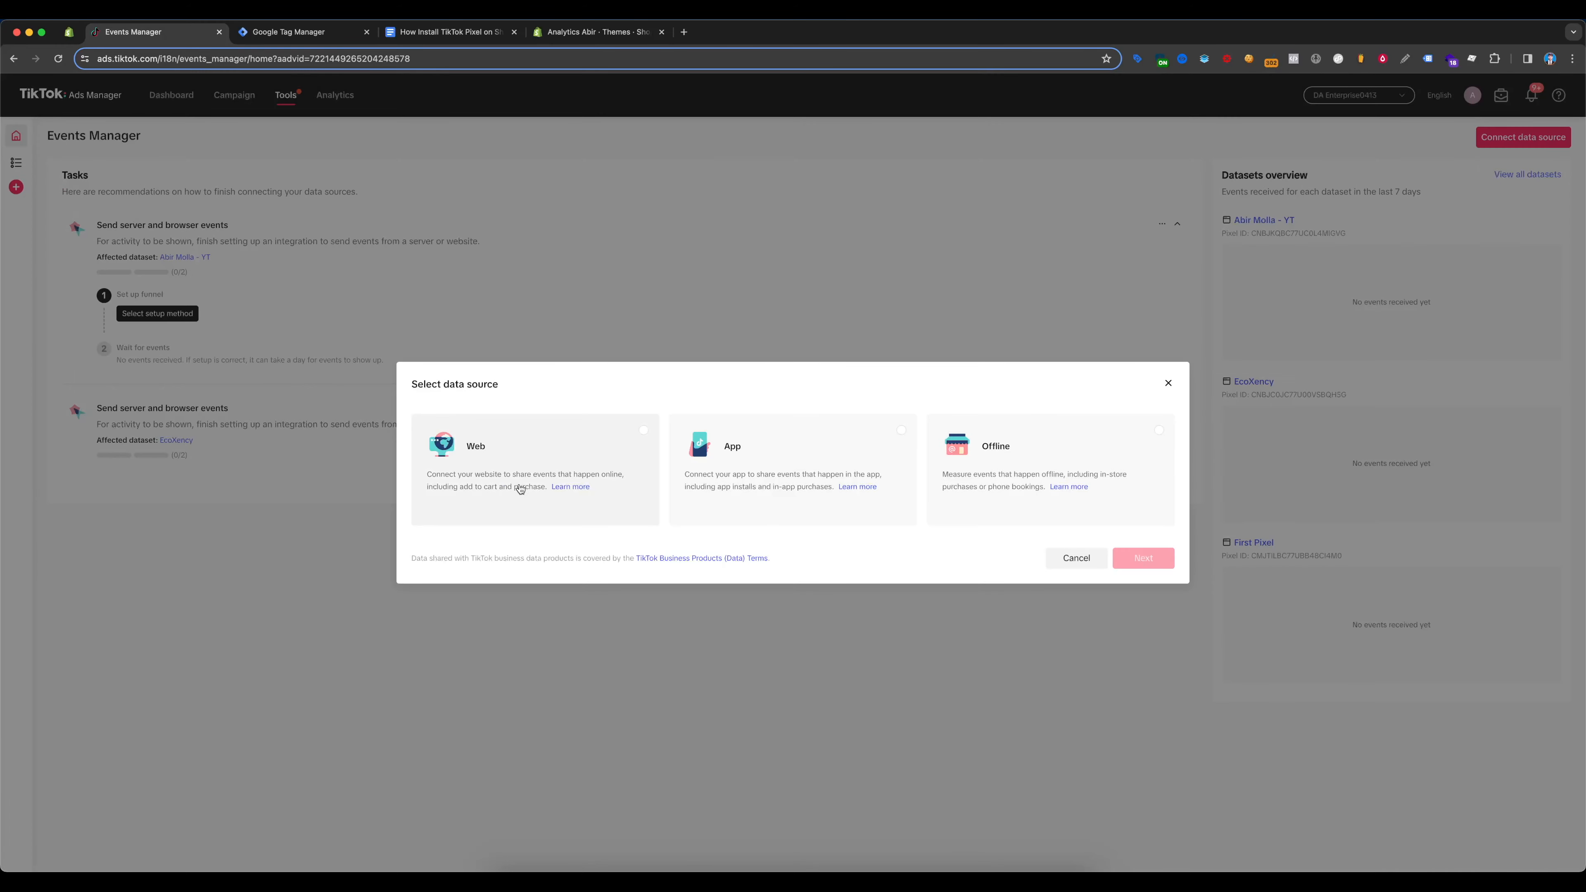
{"action": "left_click", "coordinate": [598, 447]}
{"action": "left_click", "coordinate": [1138, 562]}
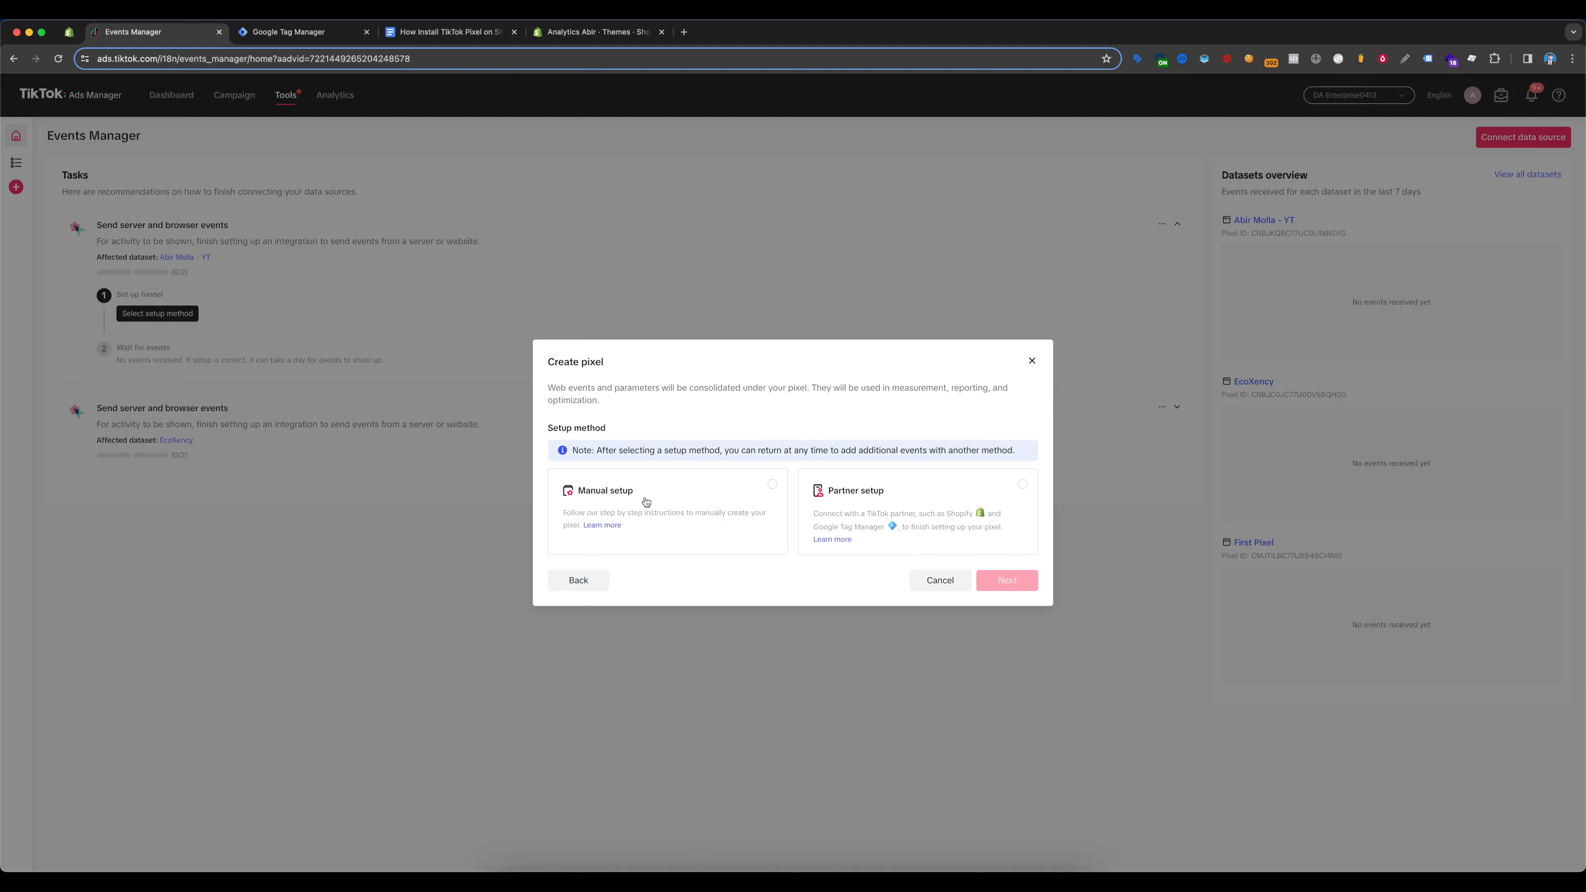
{"action": "left_click", "coordinate": [781, 497]}
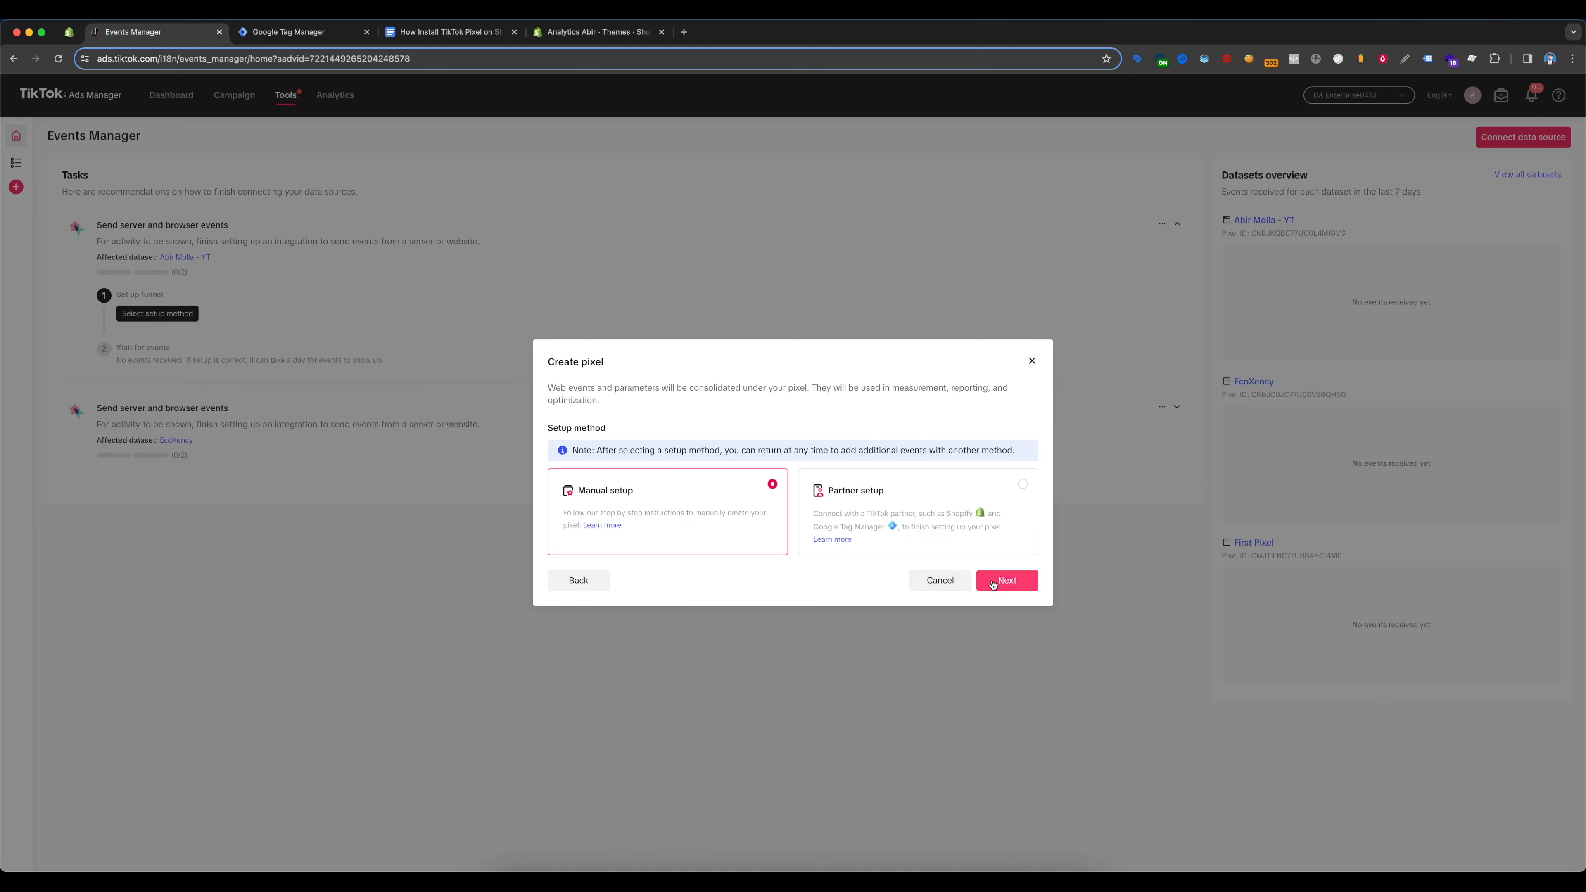
{"action": "left_click", "coordinate": [1011, 580]}
{"action": "left_click", "coordinate": [722, 538]}
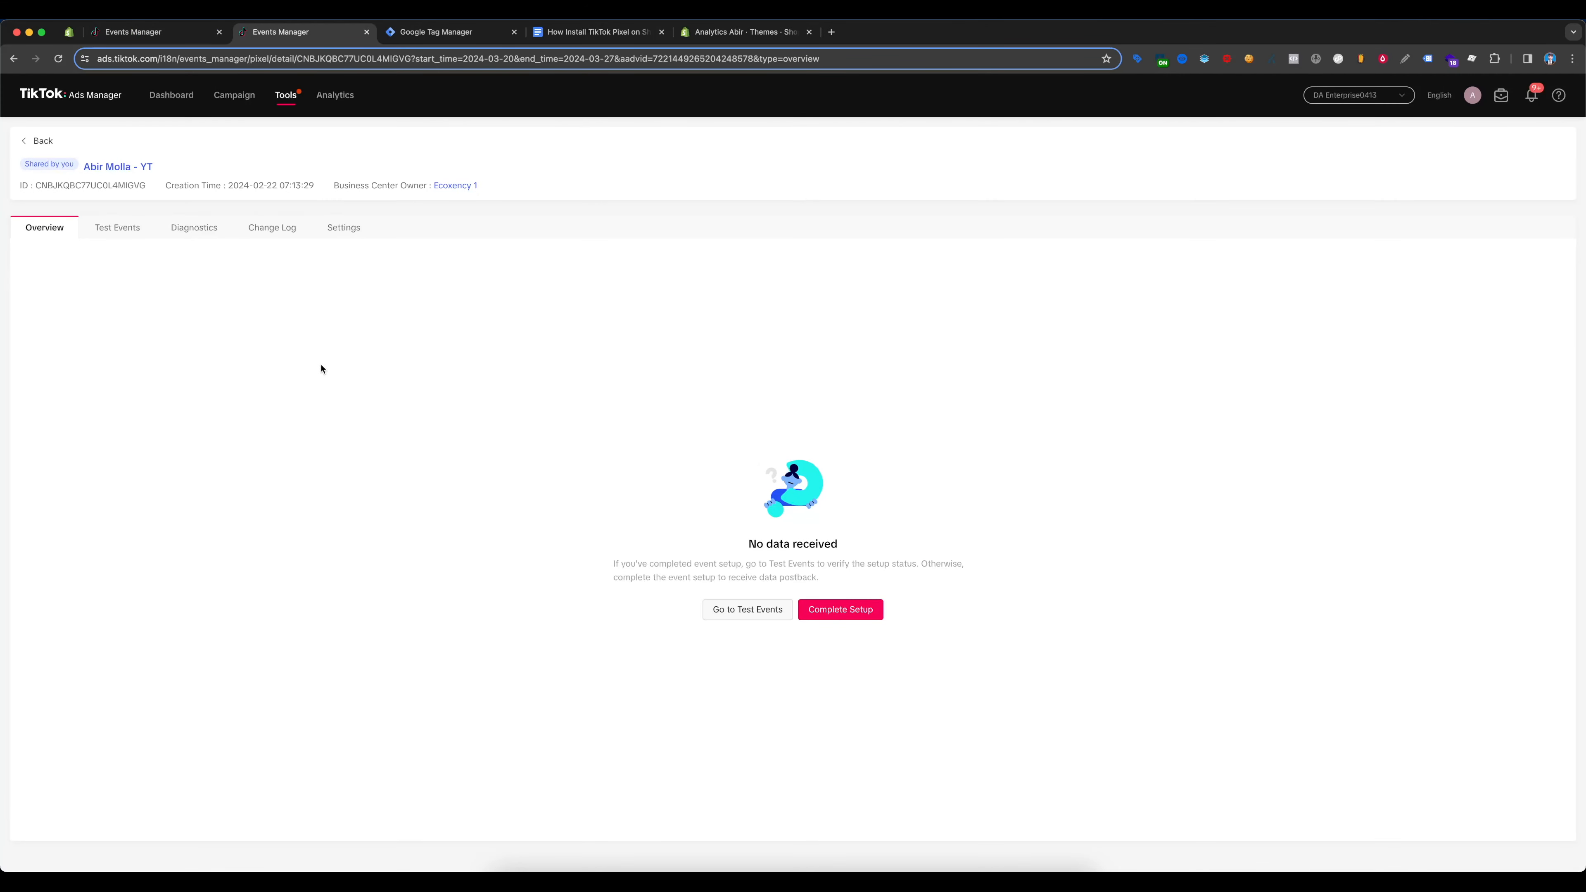
Open the base code from the TikTok pixel's settings and copy the pixel code
{"action": "left_click", "coordinate": [344, 227]}
{"action": "scroll", "coordinate": [188, 500], "scroll_direction": "down", "scroll_amount": 10}
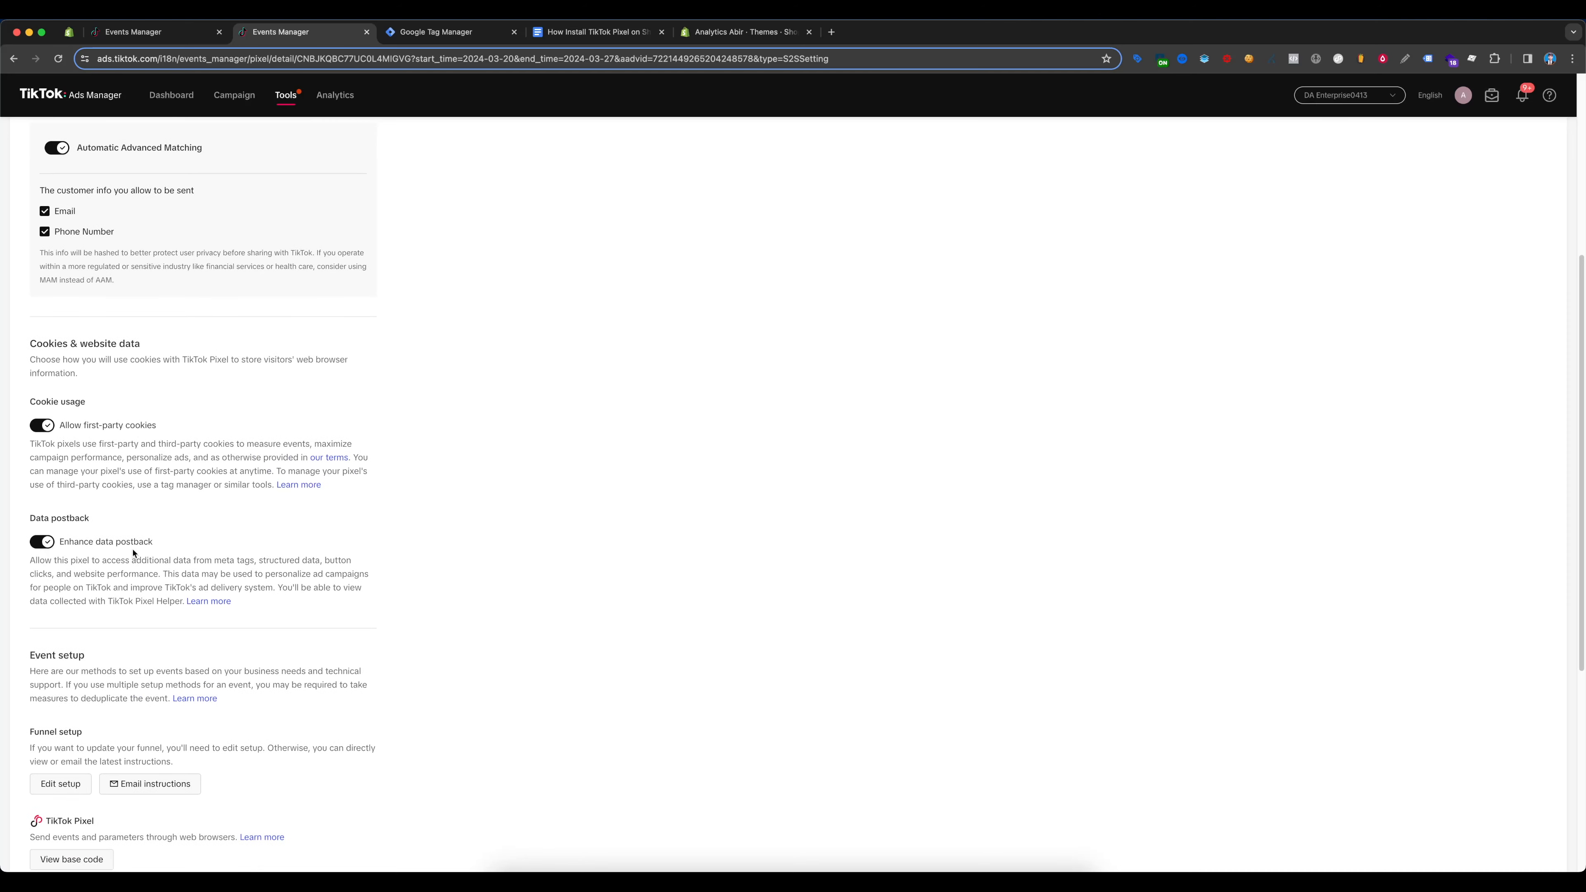
{"action": "scroll", "coordinate": [503, 570], "scroll_direction": "down", "scroll_amount": 4}
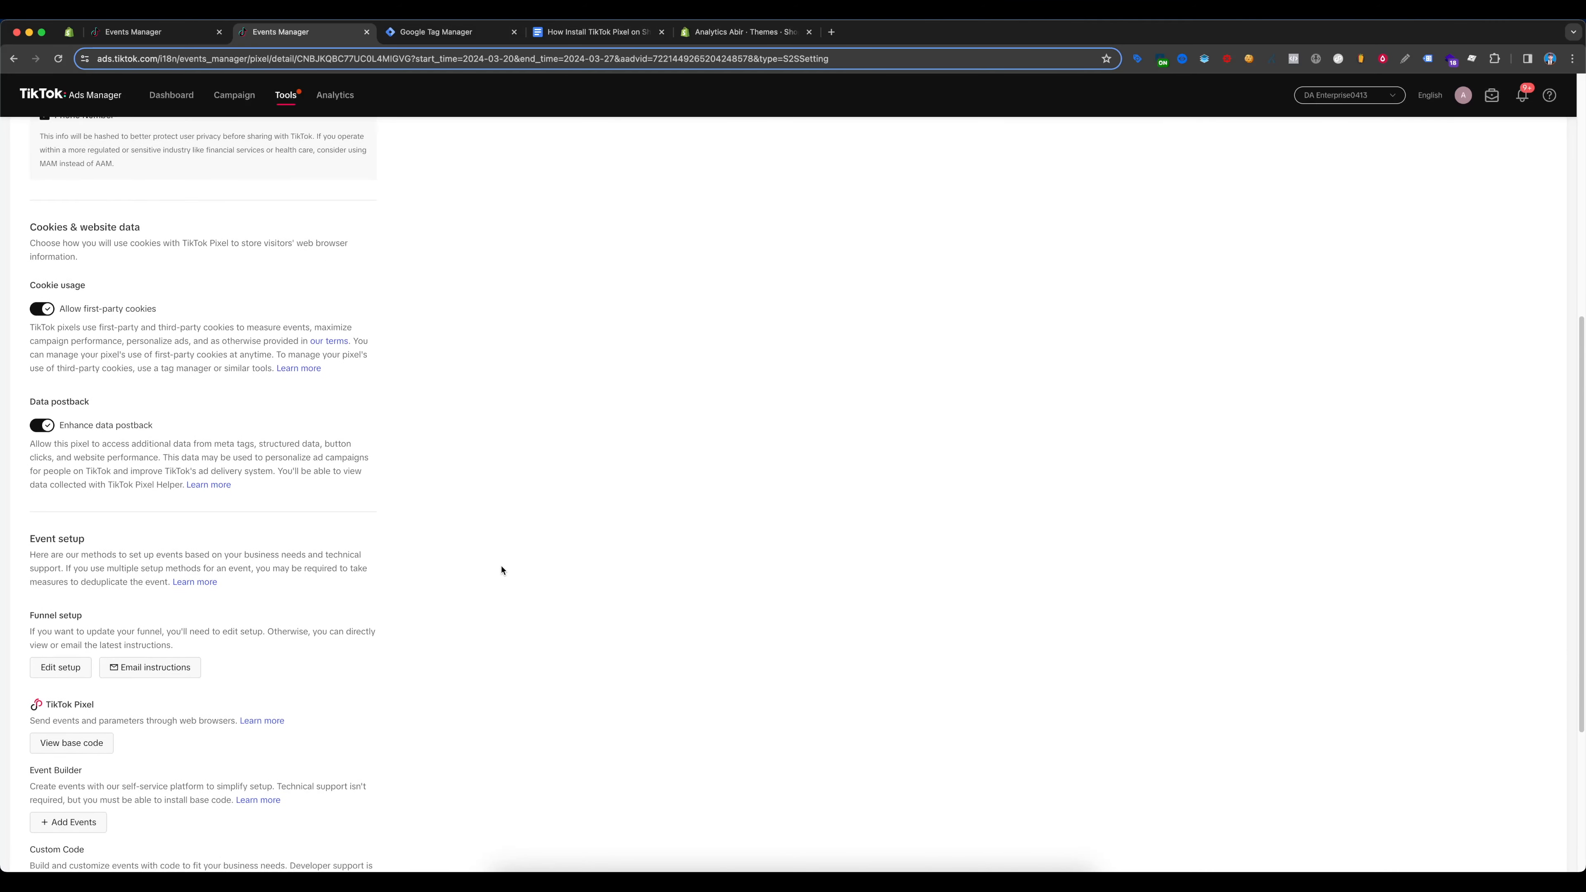
{"action": "scroll", "coordinate": [503, 569], "scroll_direction": "down", "scroll_amount": 3}
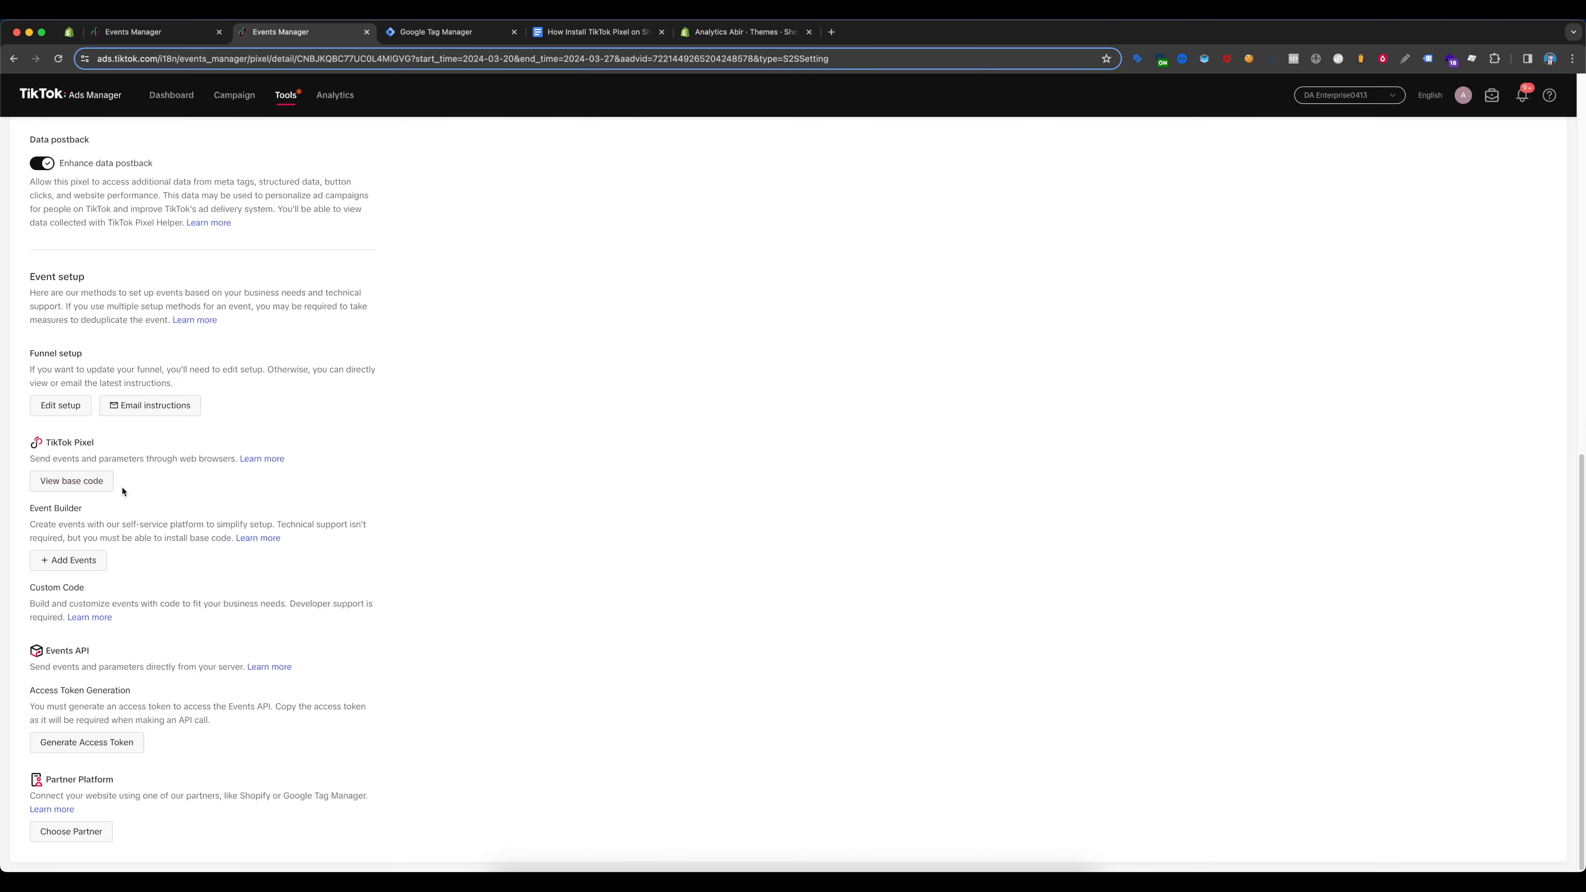
{"action": "left_click", "coordinate": [69, 489]}
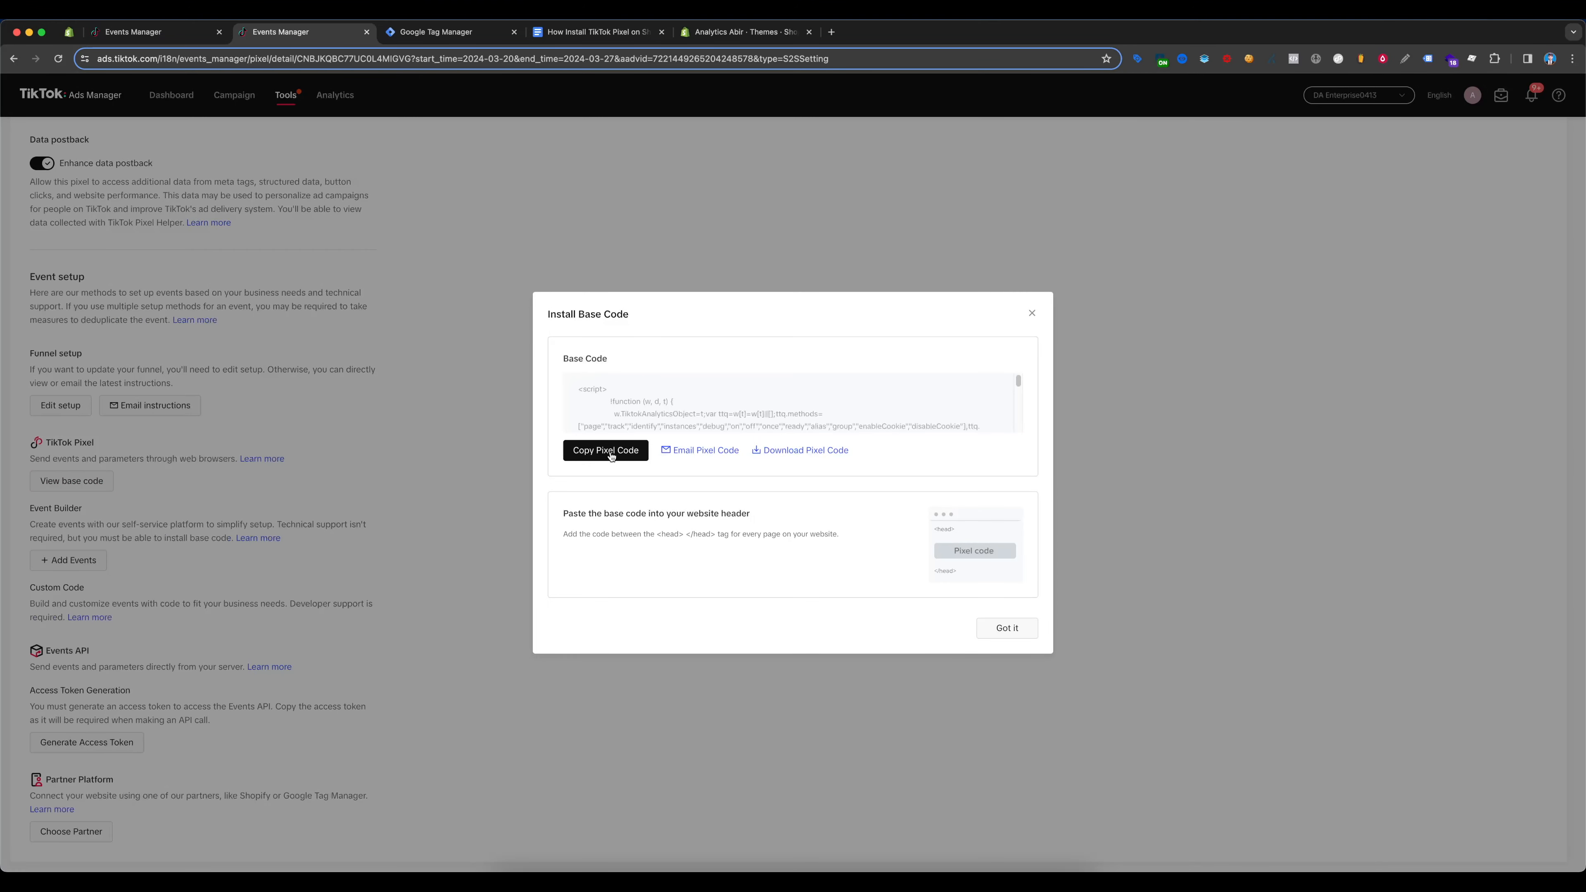
{"action": "left_click", "coordinate": [613, 454]}
In Google Tag Manager, create a Custom HTML tag containing the copied pixel base code and fire it on the All Pages trigger
{"action": "left_click", "coordinate": [435, 31]}
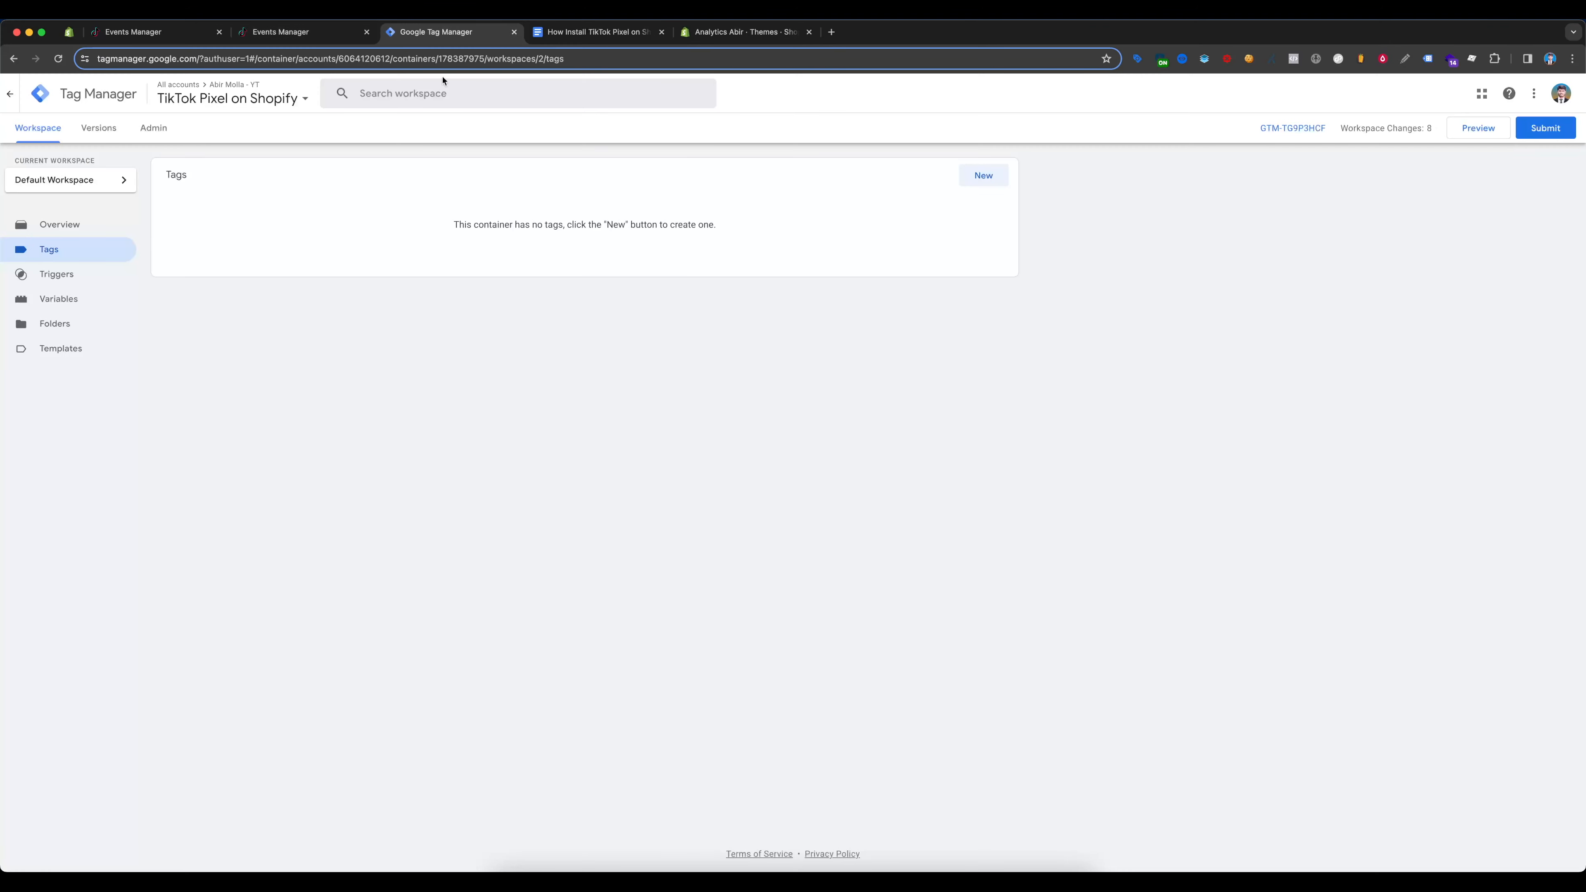
{"action": "left_click", "coordinate": [984, 176]}
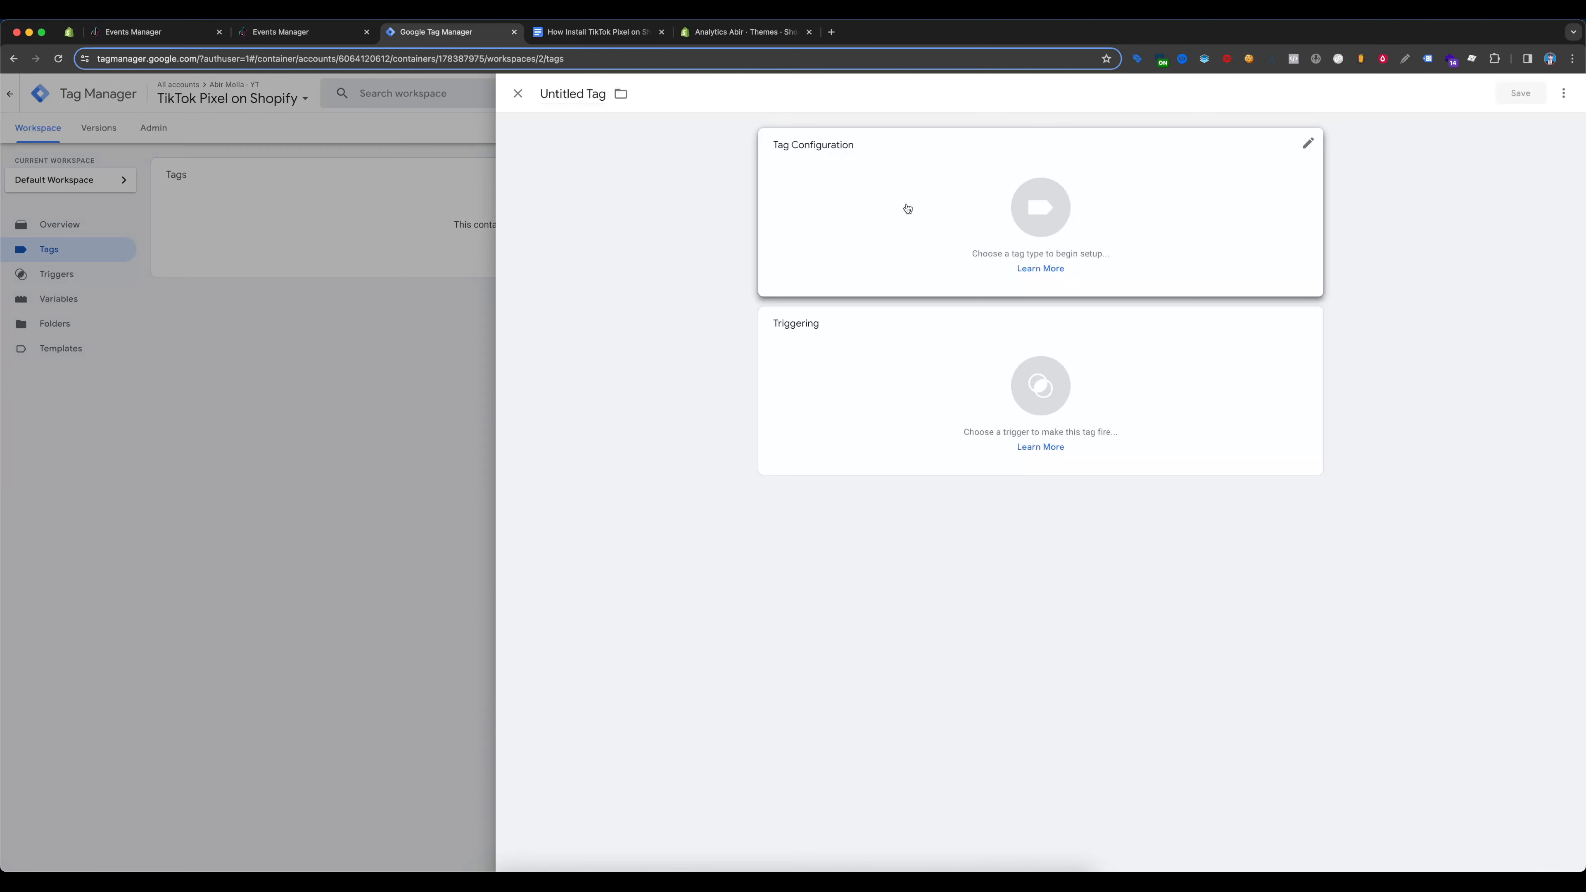
{"action": "left_click", "coordinate": [903, 205]}
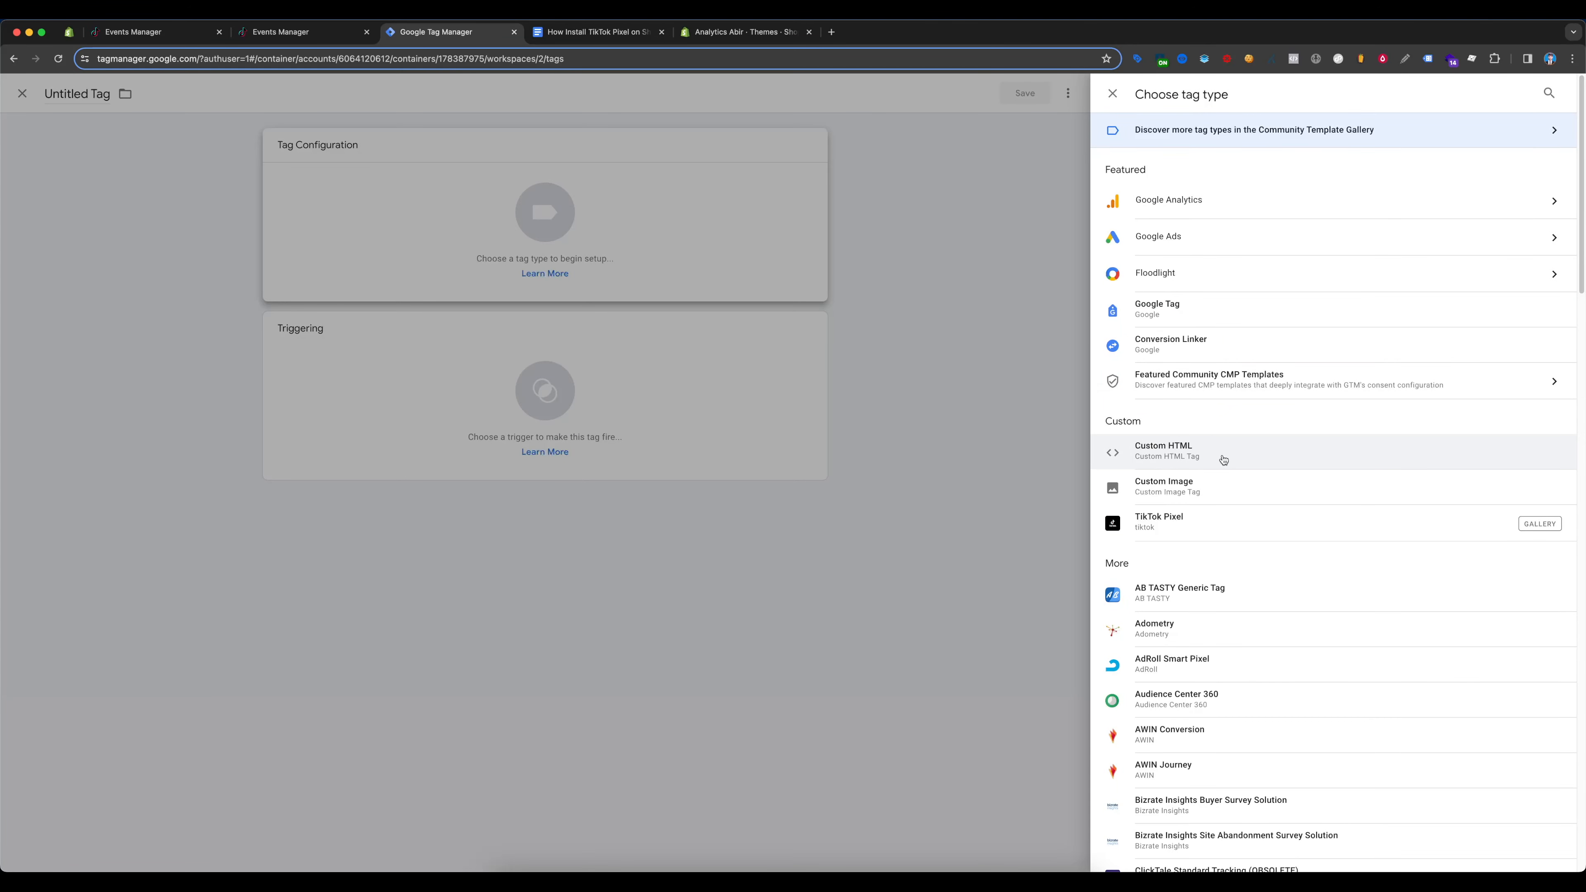
{"action": "left_click", "coordinate": [1223, 460]}
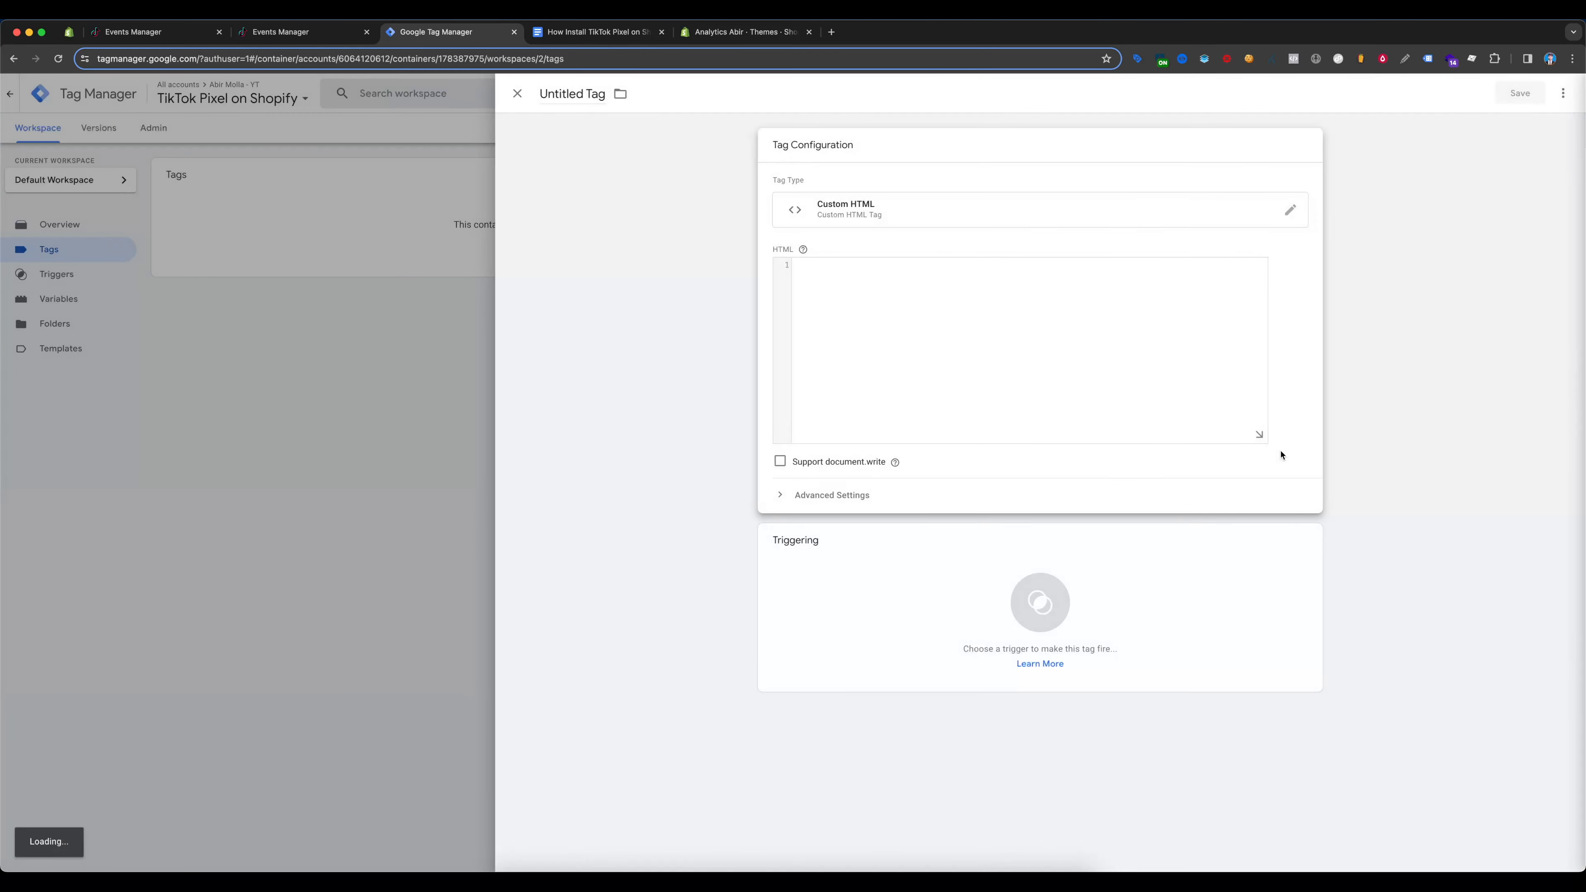
{"action": "right_click", "coordinate": [968, 333]}
{"action": "left_click", "coordinate": [1015, 420]}
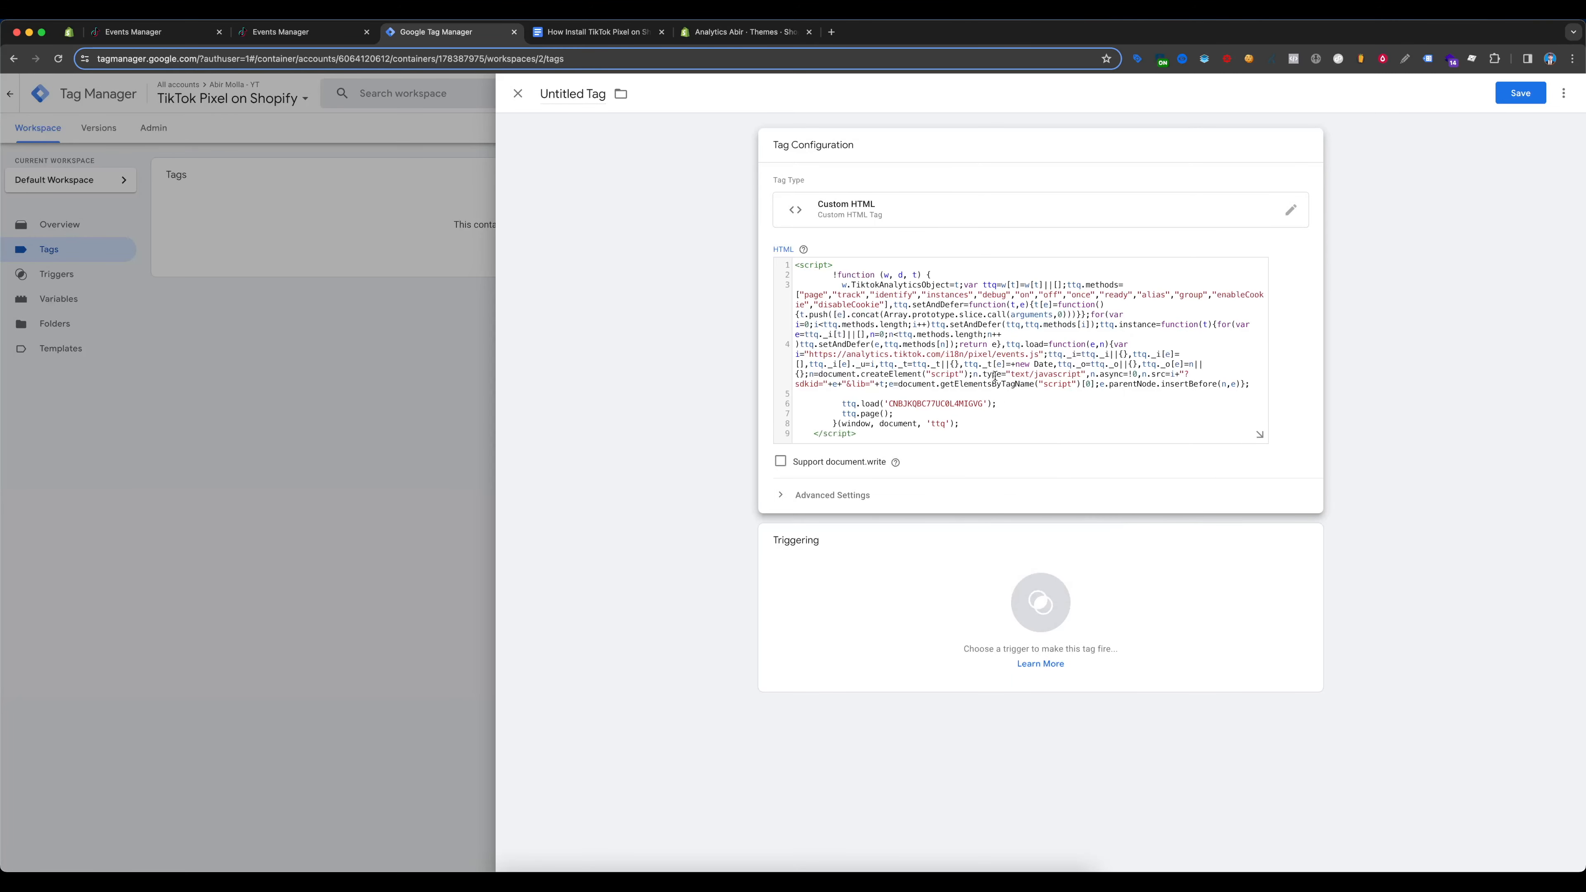
{"action": "left_click", "coordinate": [937, 587]}
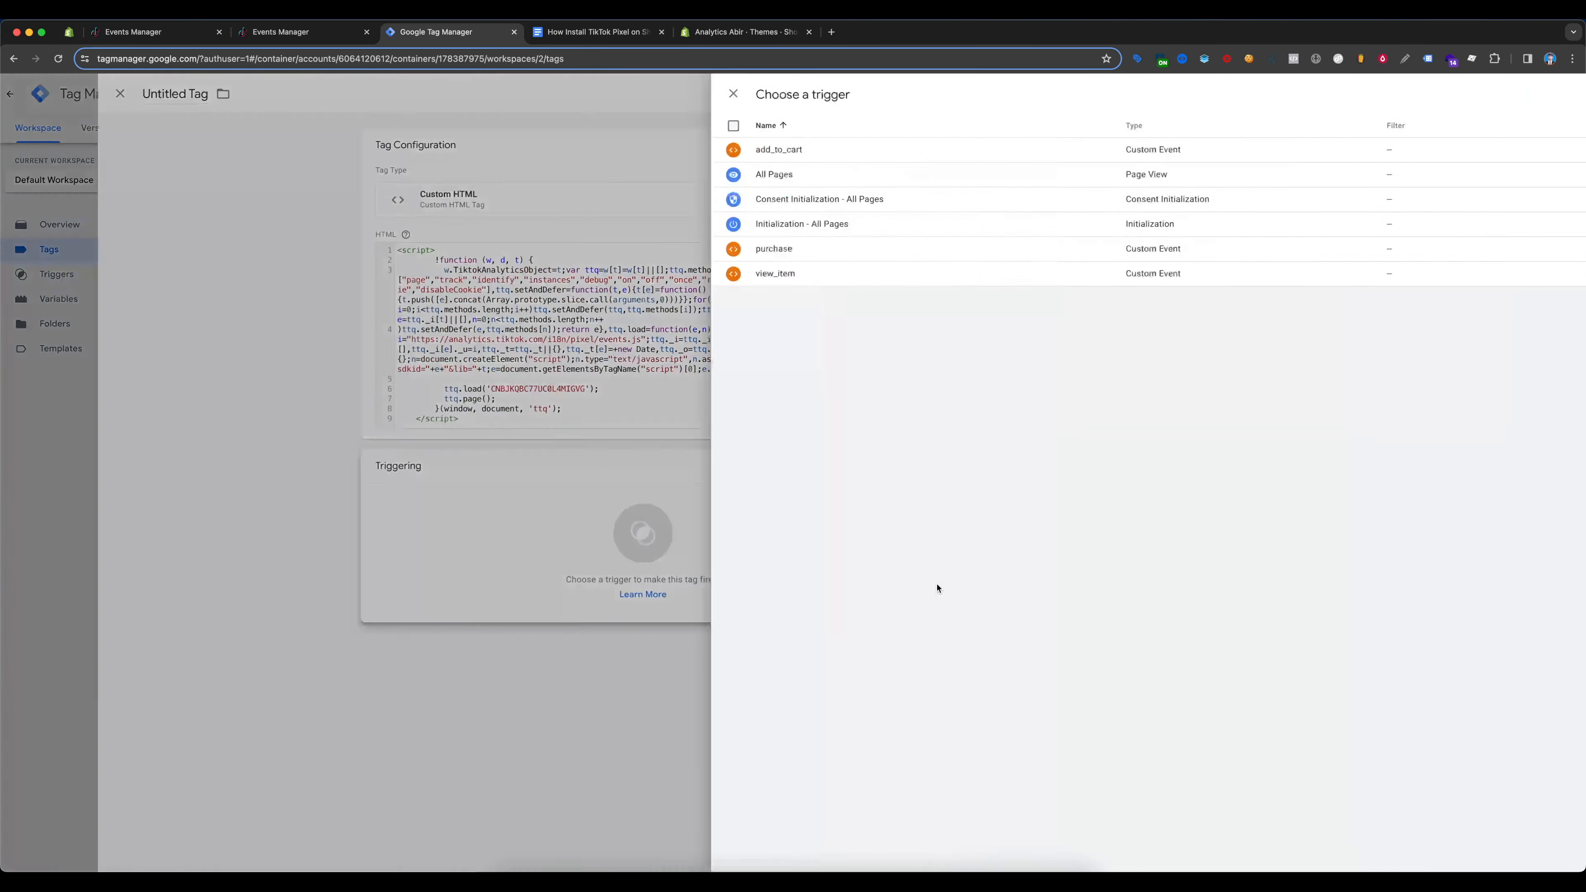
{"action": "left_click", "coordinate": [612, 180]}
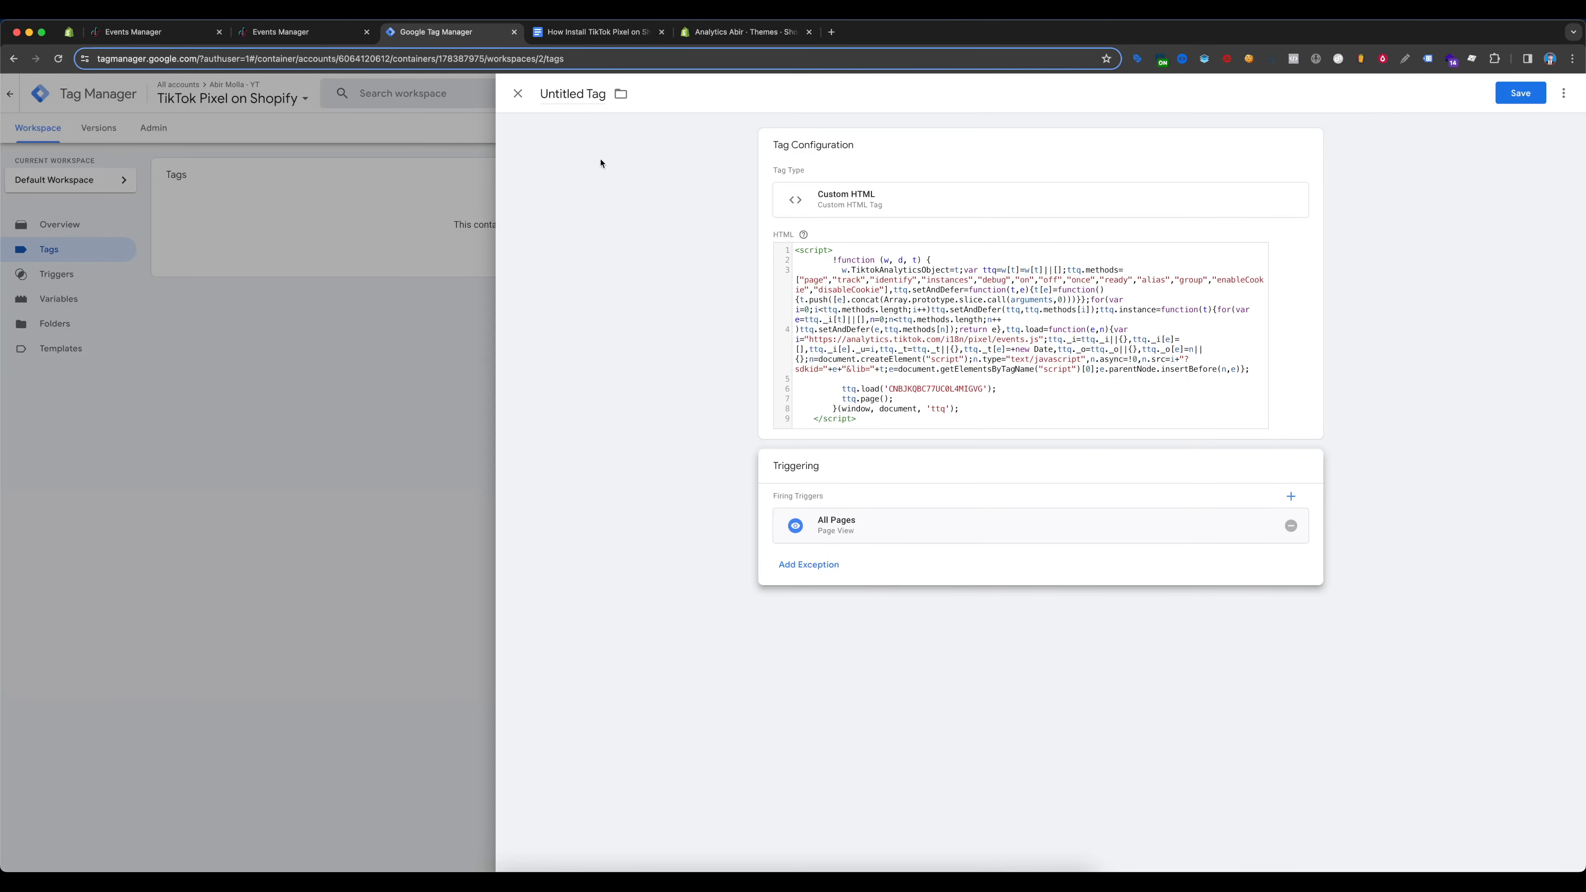
Name the tag TikTok - Base Pixel, copied from the document's events list, and save it
{"action": "left_click", "coordinate": [597, 32]}
{"action": "left_click_drag", "start_coordinate": [700, 244], "coordinate": [598, 244]}
{"action": "key", "text": "super+c"}
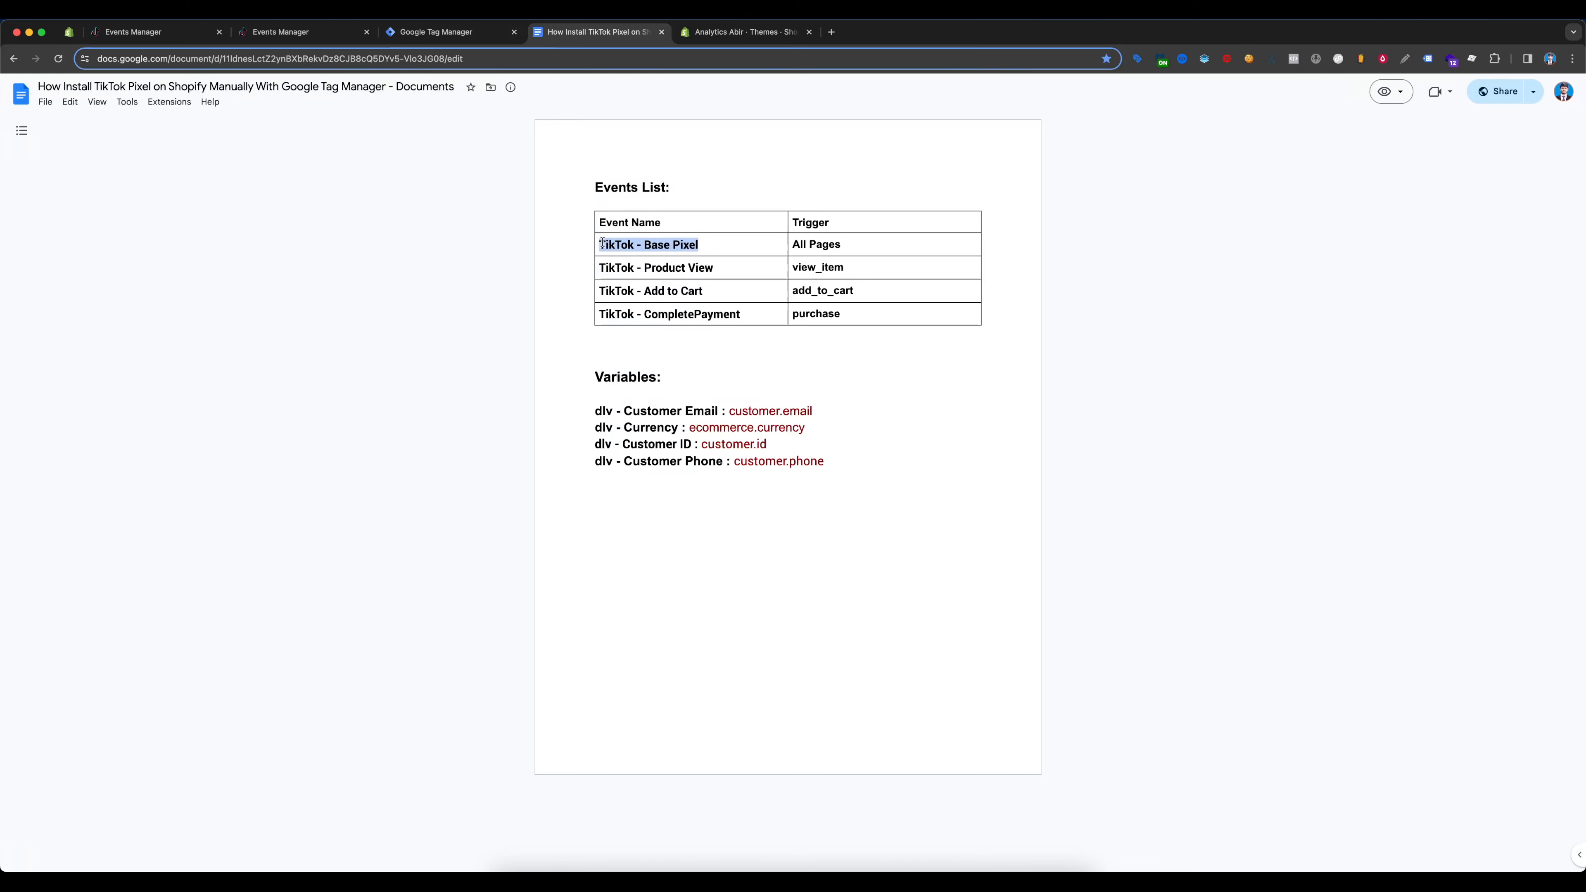
{"action": "left_click", "coordinate": [400, 35]}
{"action": "key", "text": "super+v"}
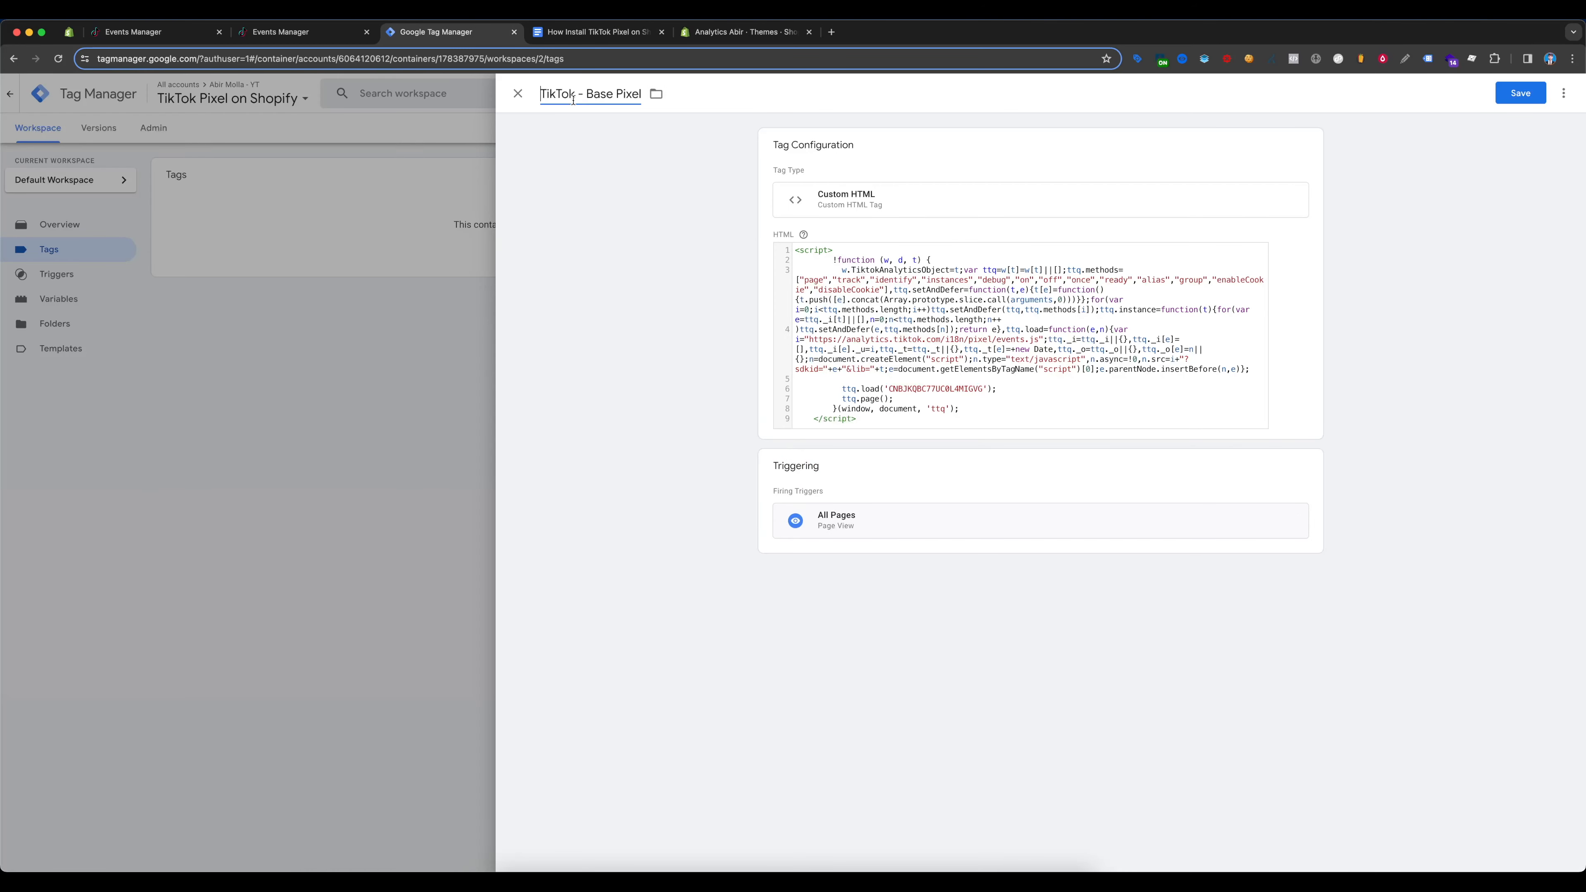
{"action": "left_click", "coordinate": [1533, 99]}
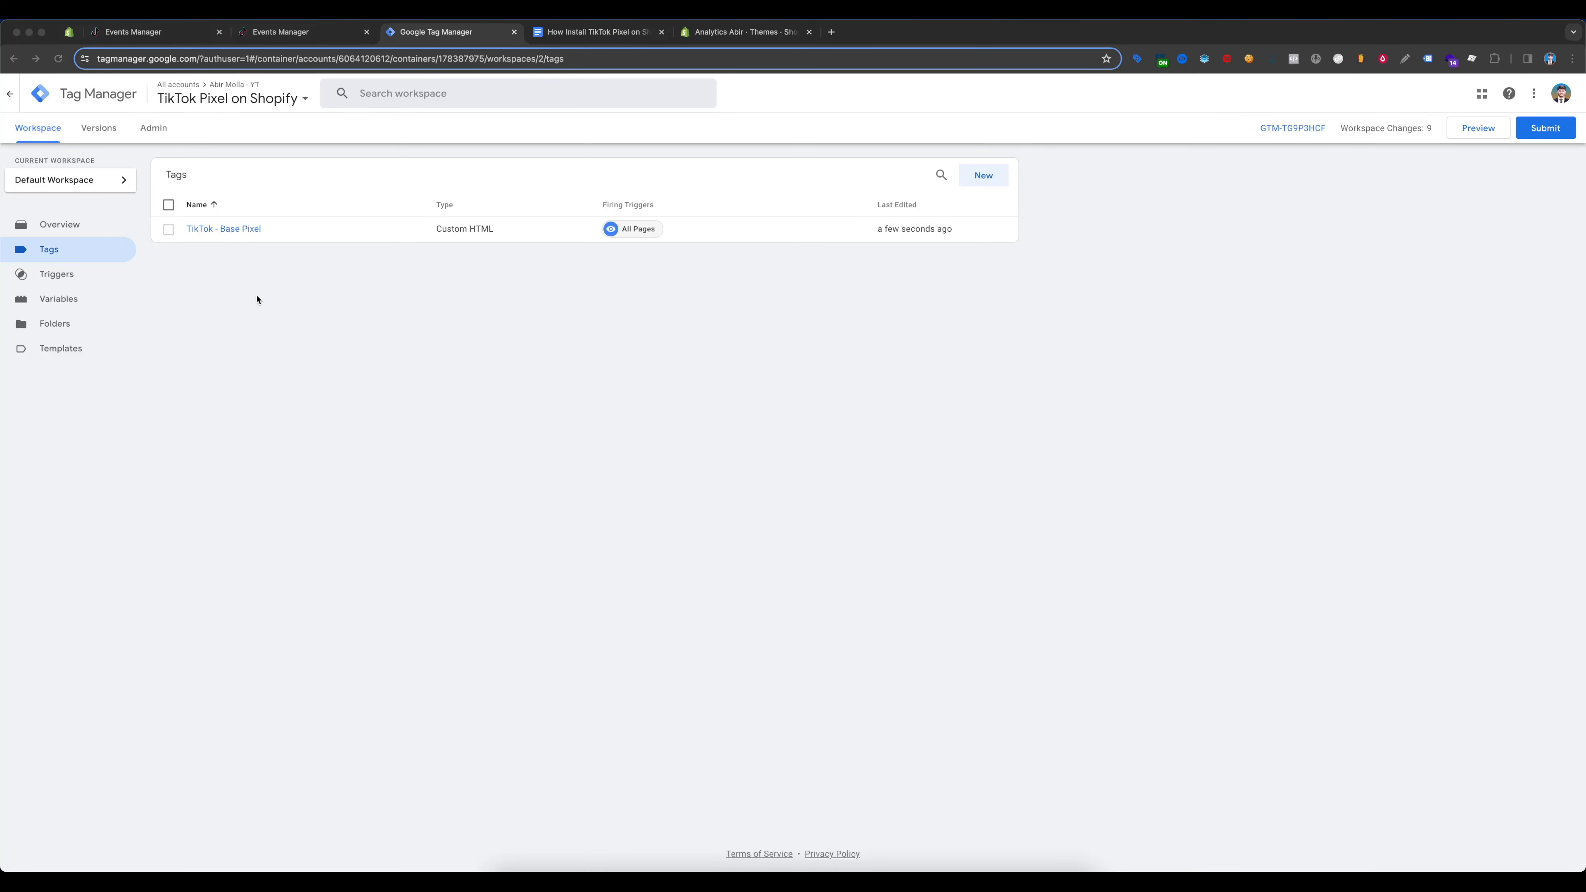
Check the document's events list for the event that follows the base pixel
{"action": "left_click", "coordinate": [235, 284]}
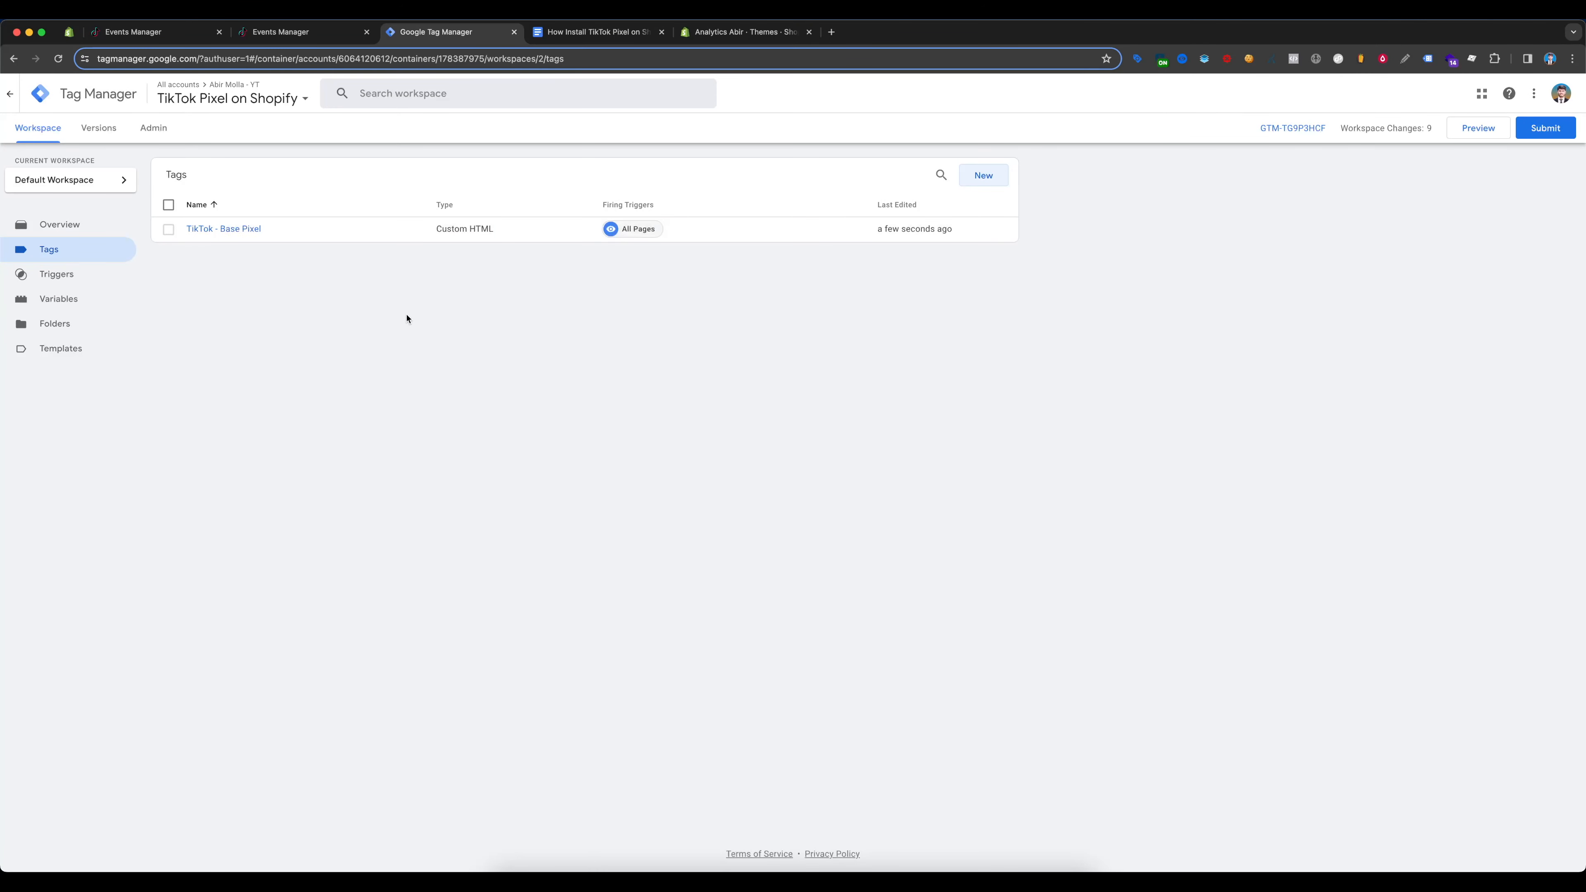
{"action": "left_click", "coordinate": [584, 32]}
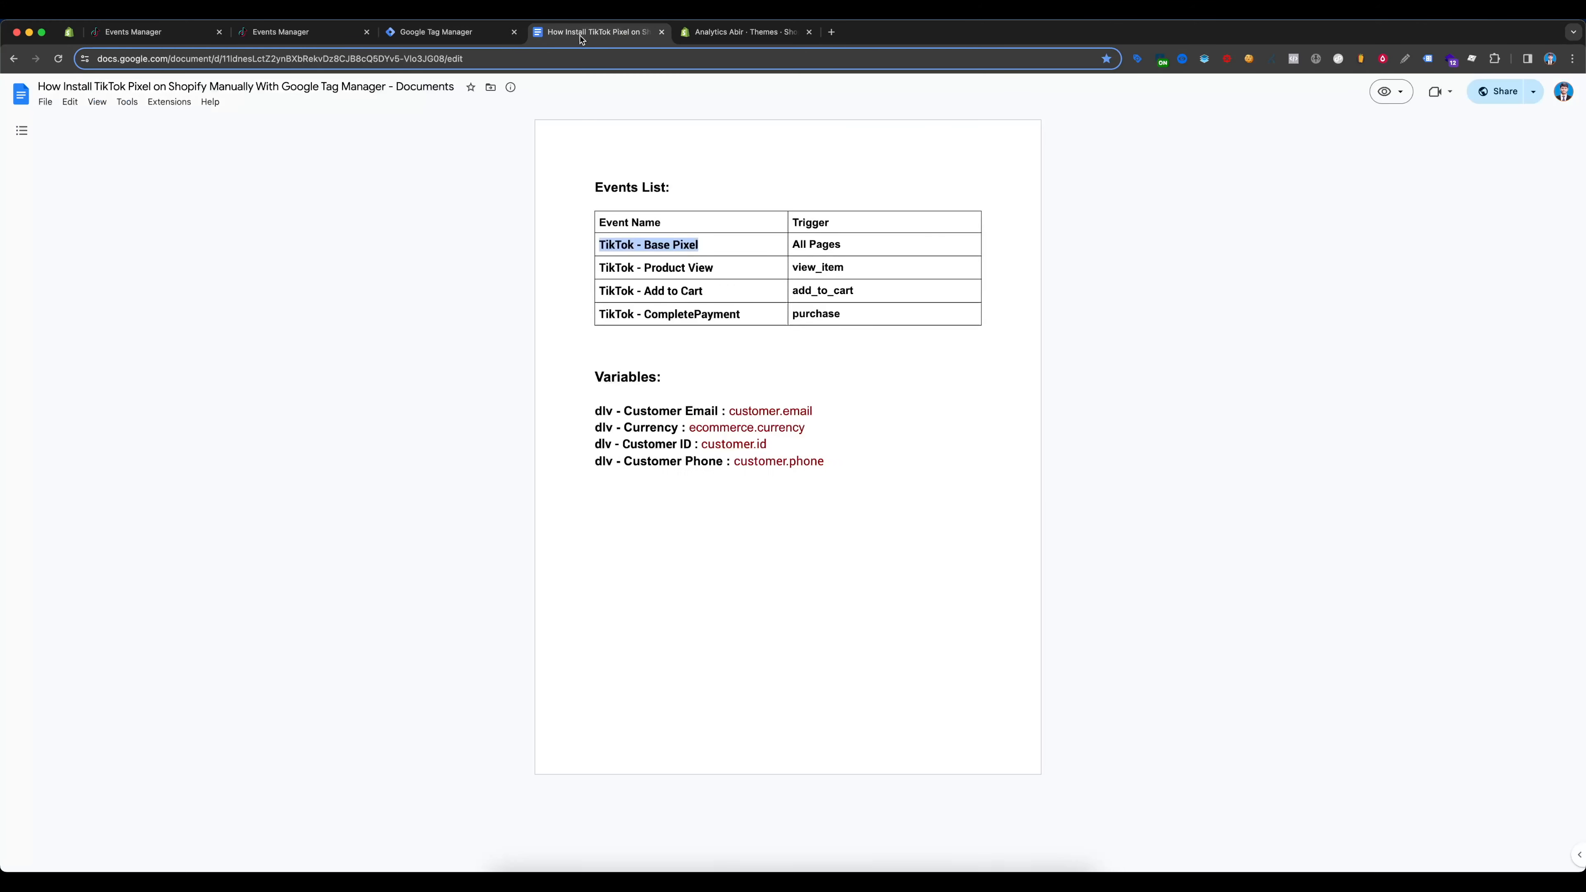
{"action": "left_click", "coordinate": [617, 283]}
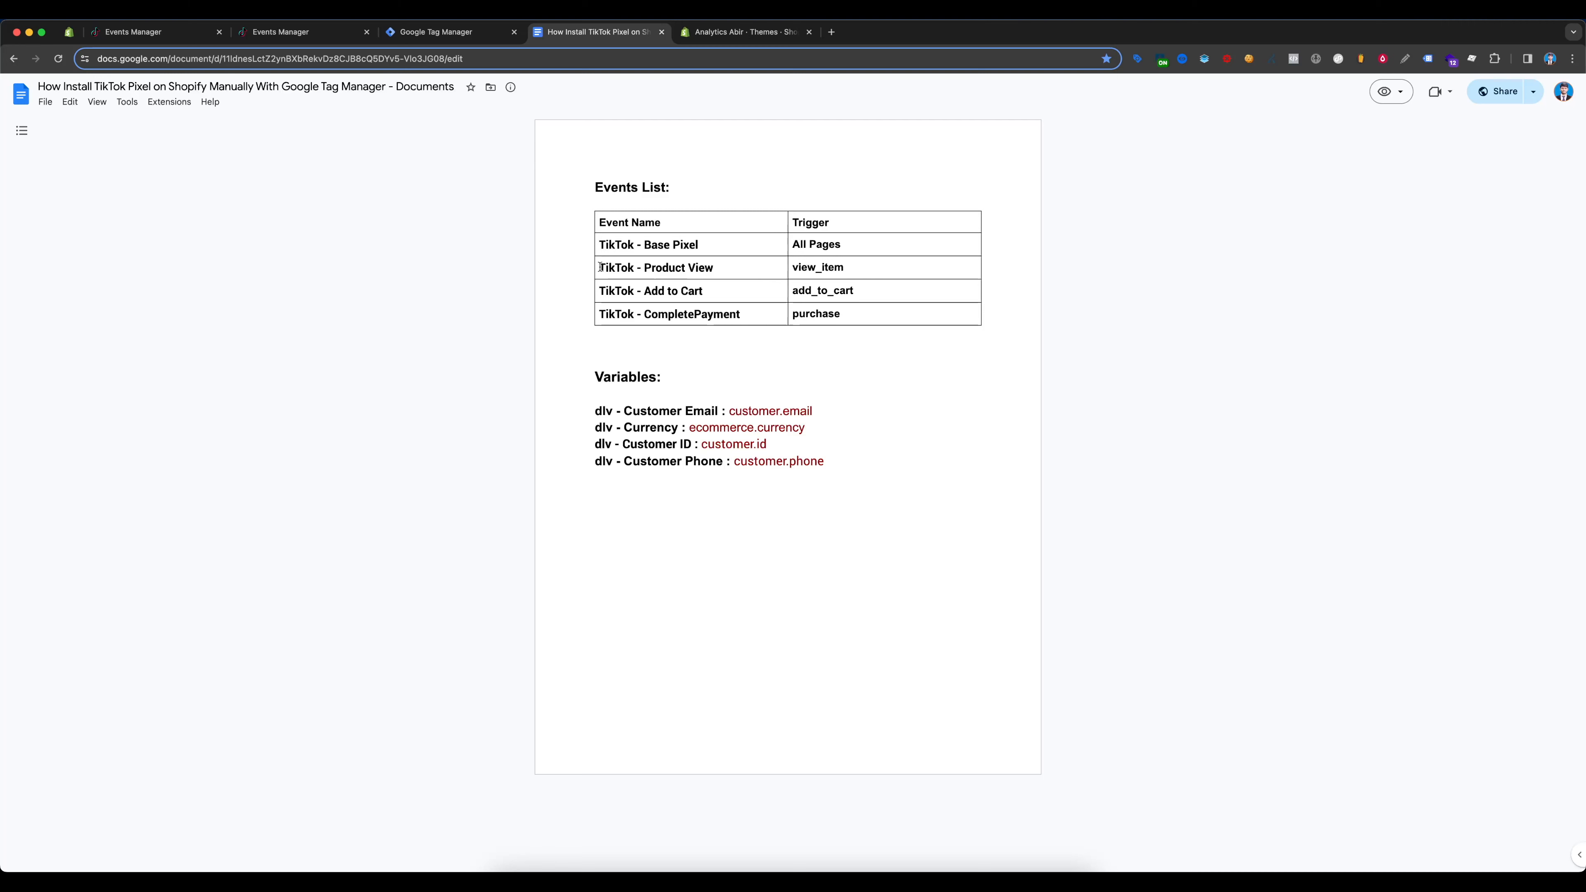
{"action": "left_click", "coordinate": [447, 34]}
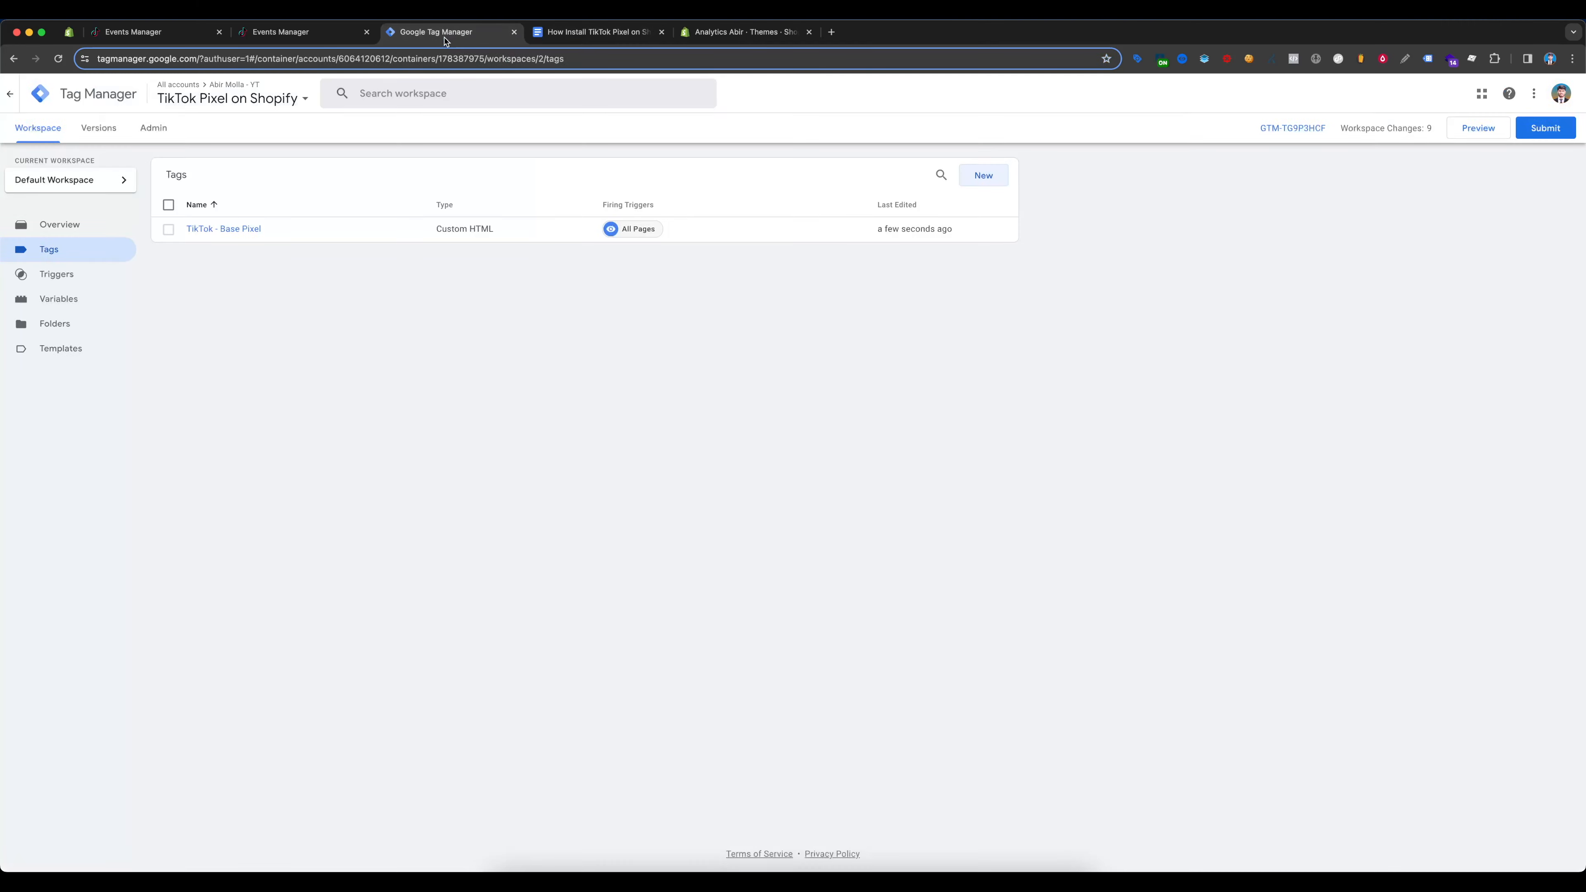
Open the container's variables list, and copy the pixel's ID from its details in TikTok Events Manager
{"action": "left_click", "coordinate": [74, 301]}
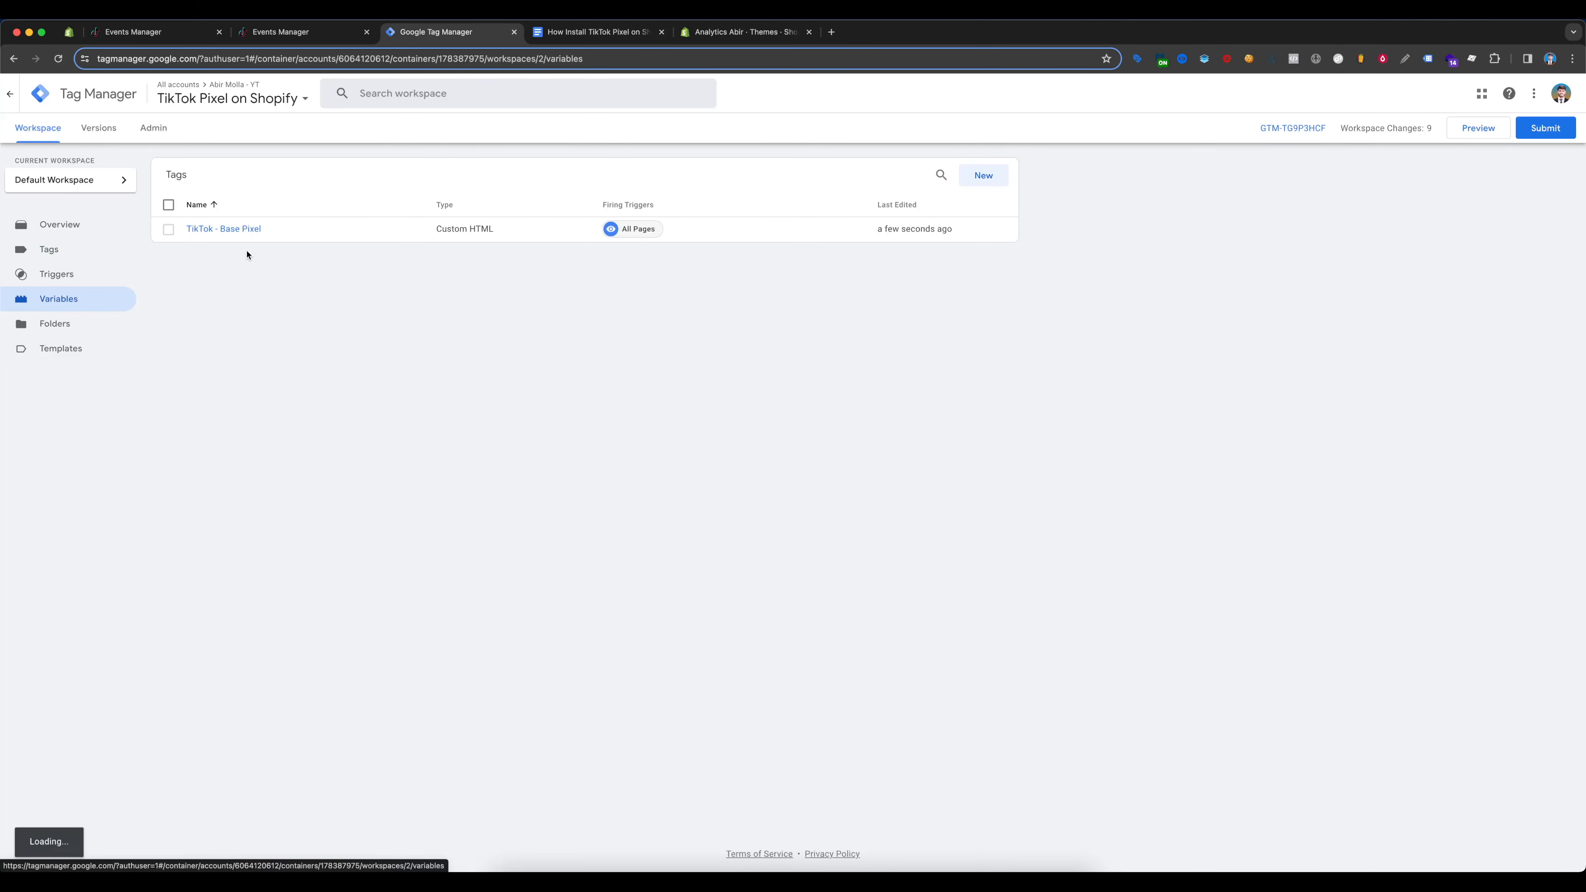
{"action": "left_click", "coordinate": [290, 37]}
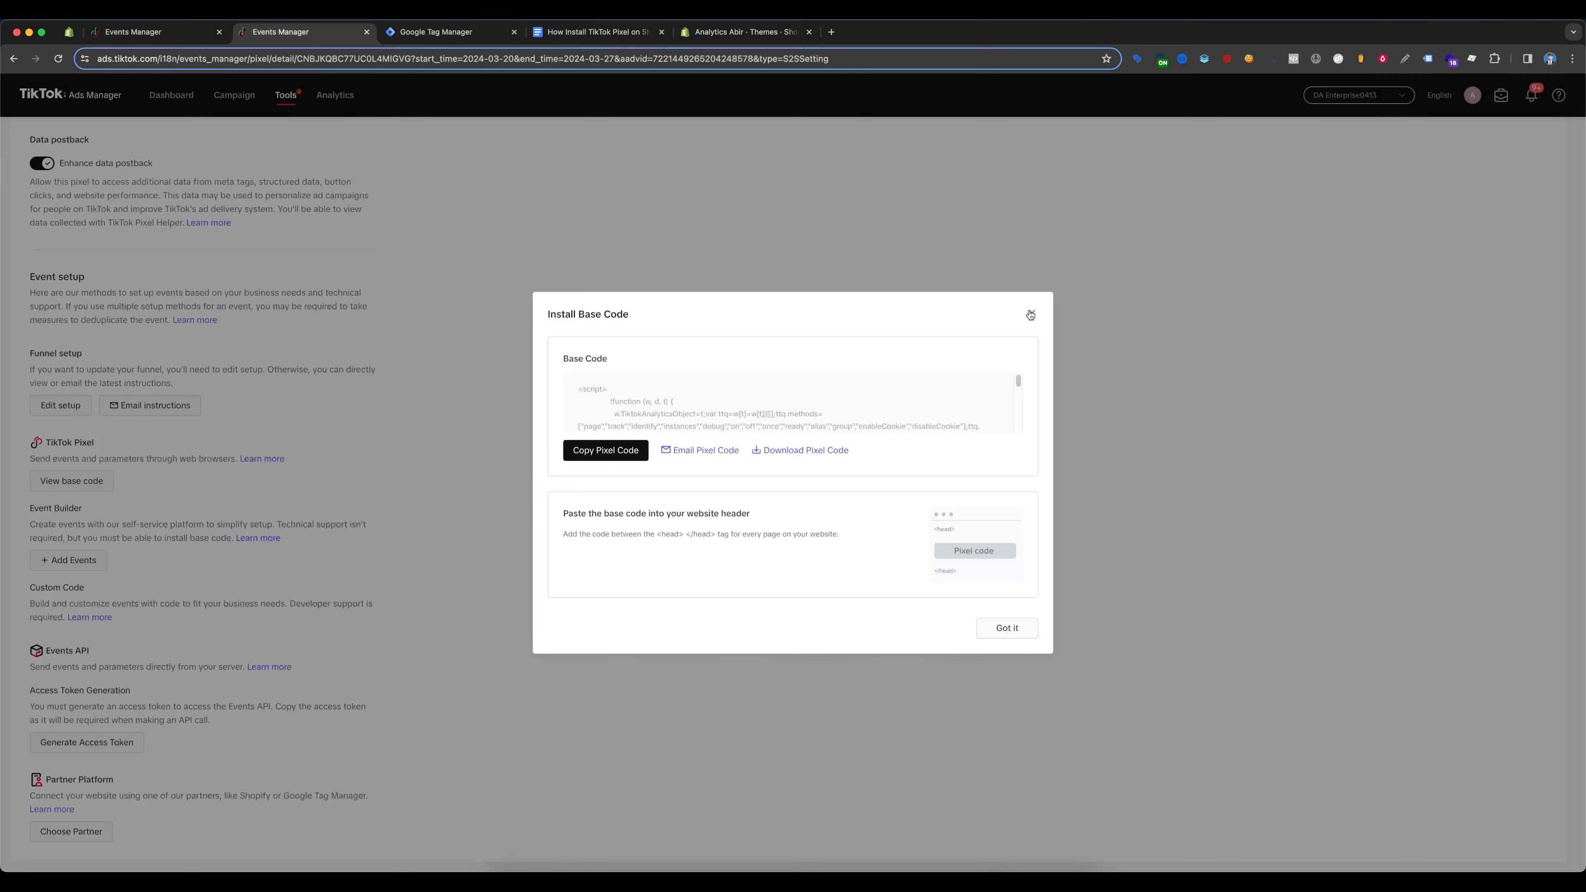
{"action": "left_click", "coordinate": [1031, 313]}
{"action": "scroll", "coordinate": [655, 393], "scroll_direction": "up", "scroll_amount": 5}
{"action": "scroll", "coordinate": [659, 399], "scroll_direction": "up", "scroll_amount": 5}
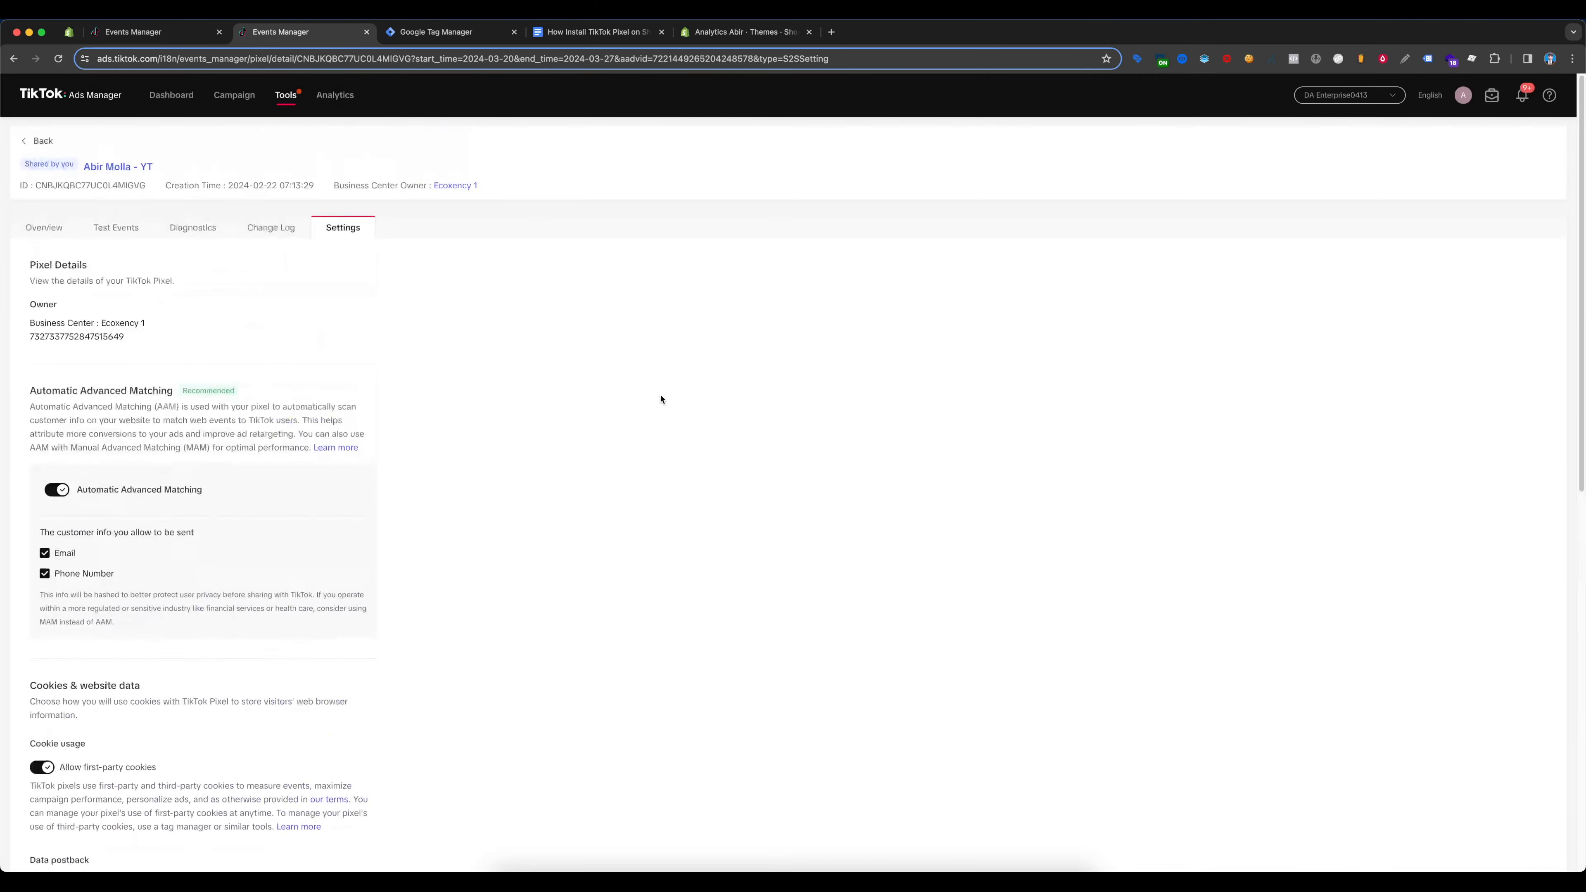
{"action": "triple_click", "coordinate": [81, 186]}
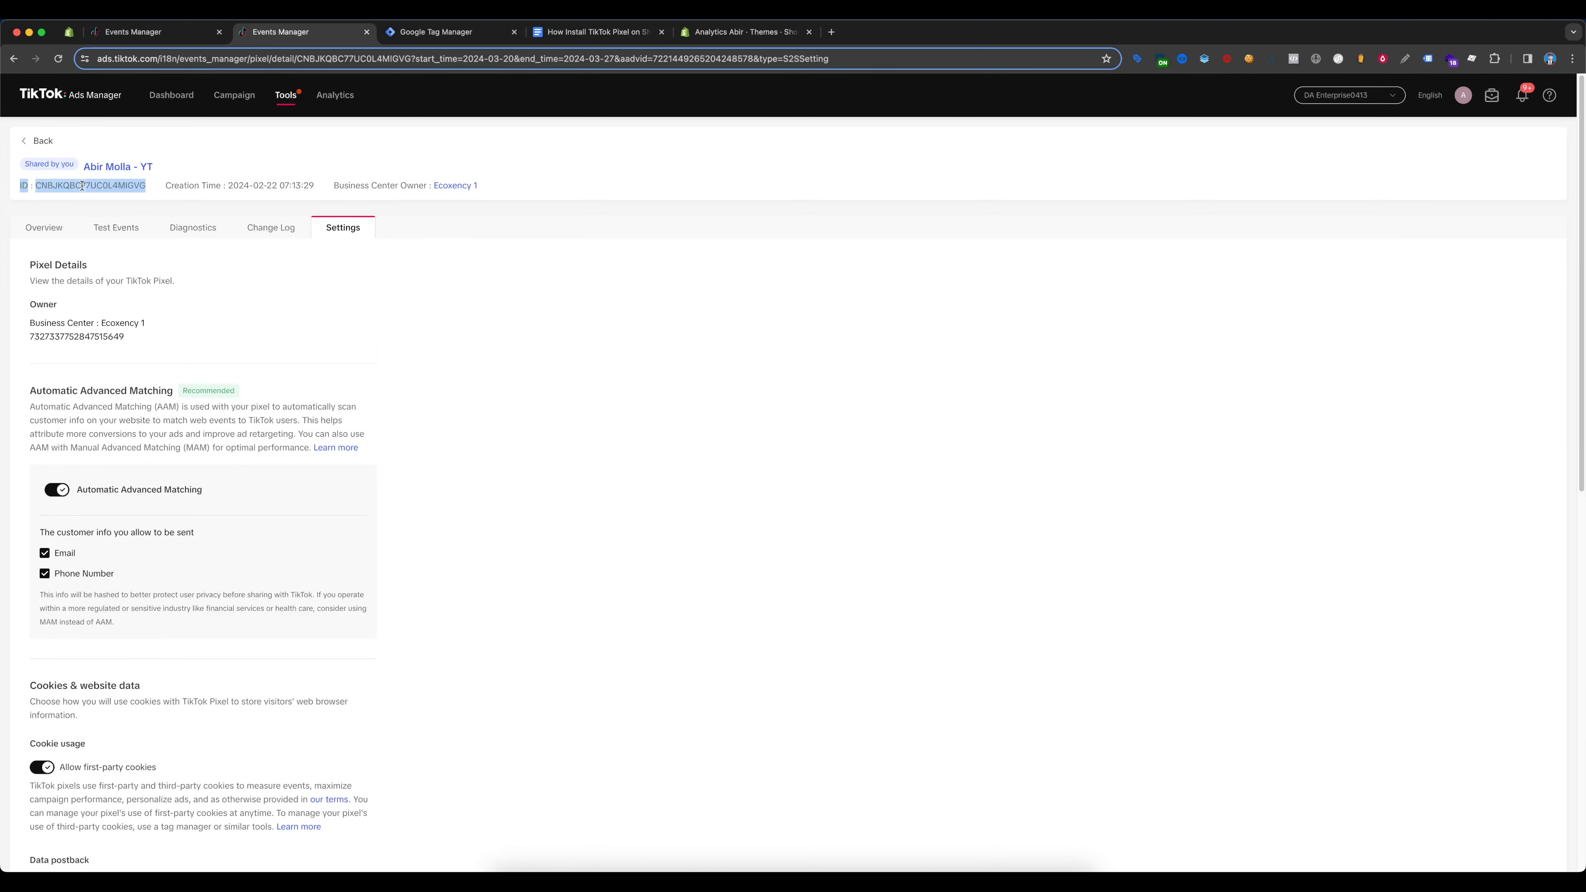
{"action": "left_click", "coordinate": [82, 186], "text": "shift"}
{"action": "double_click", "coordinate": [56, 185]}
{"action": "key", "text": "super+c"}
In Google Tag Manager, create a user-defined Constant variable with the copied pixel ID as its value
{"action": "left_click", "coordinate": [450, 31]}
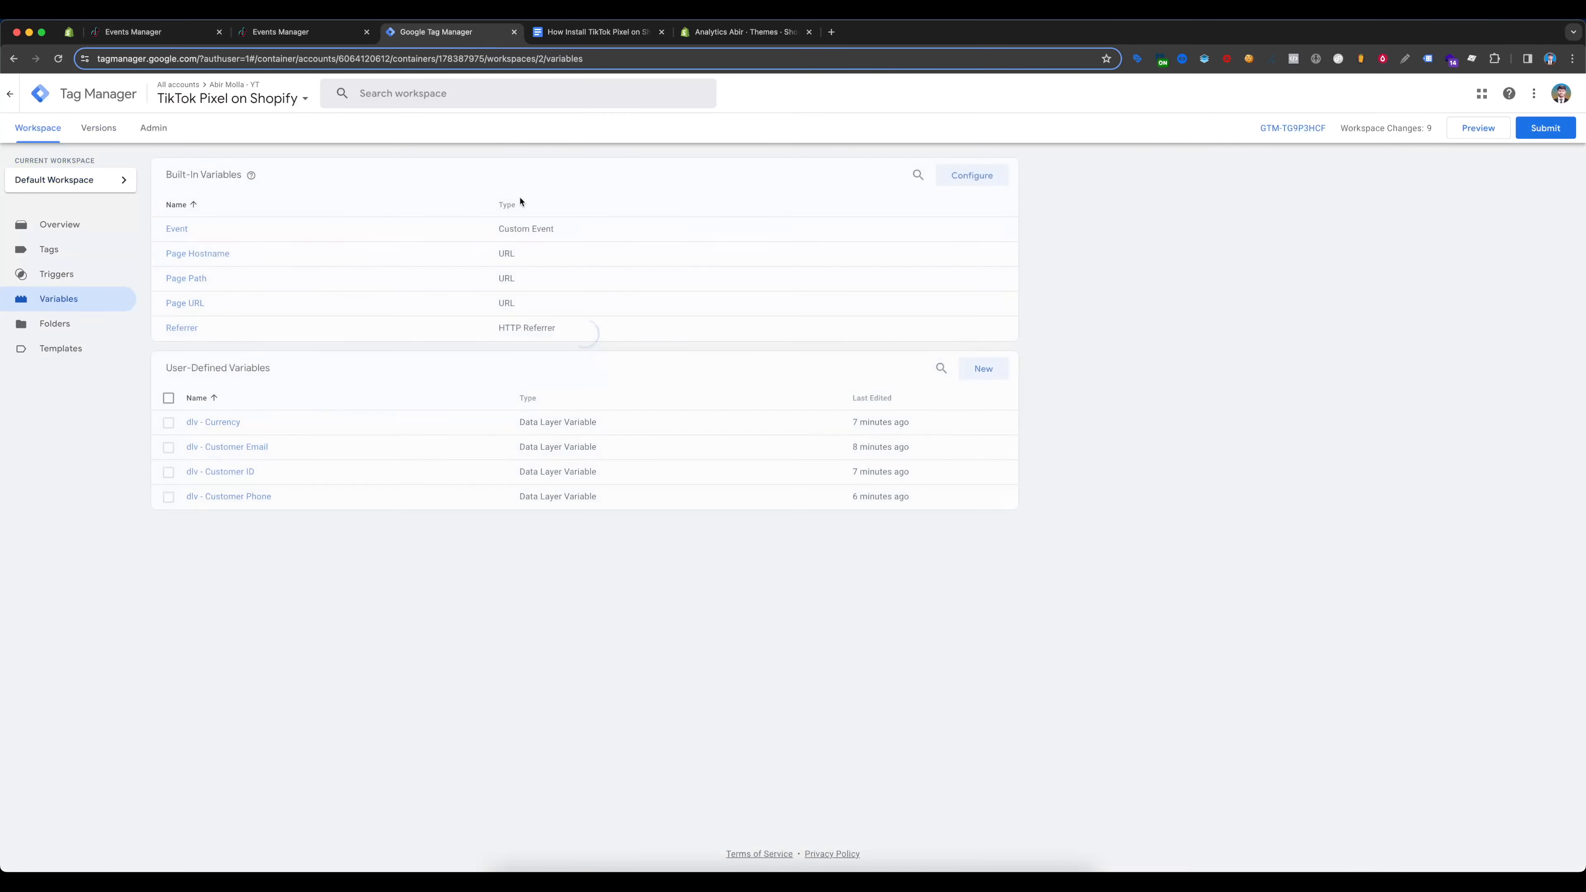
{"action": "left_click", "coordinate": [983, 370]}
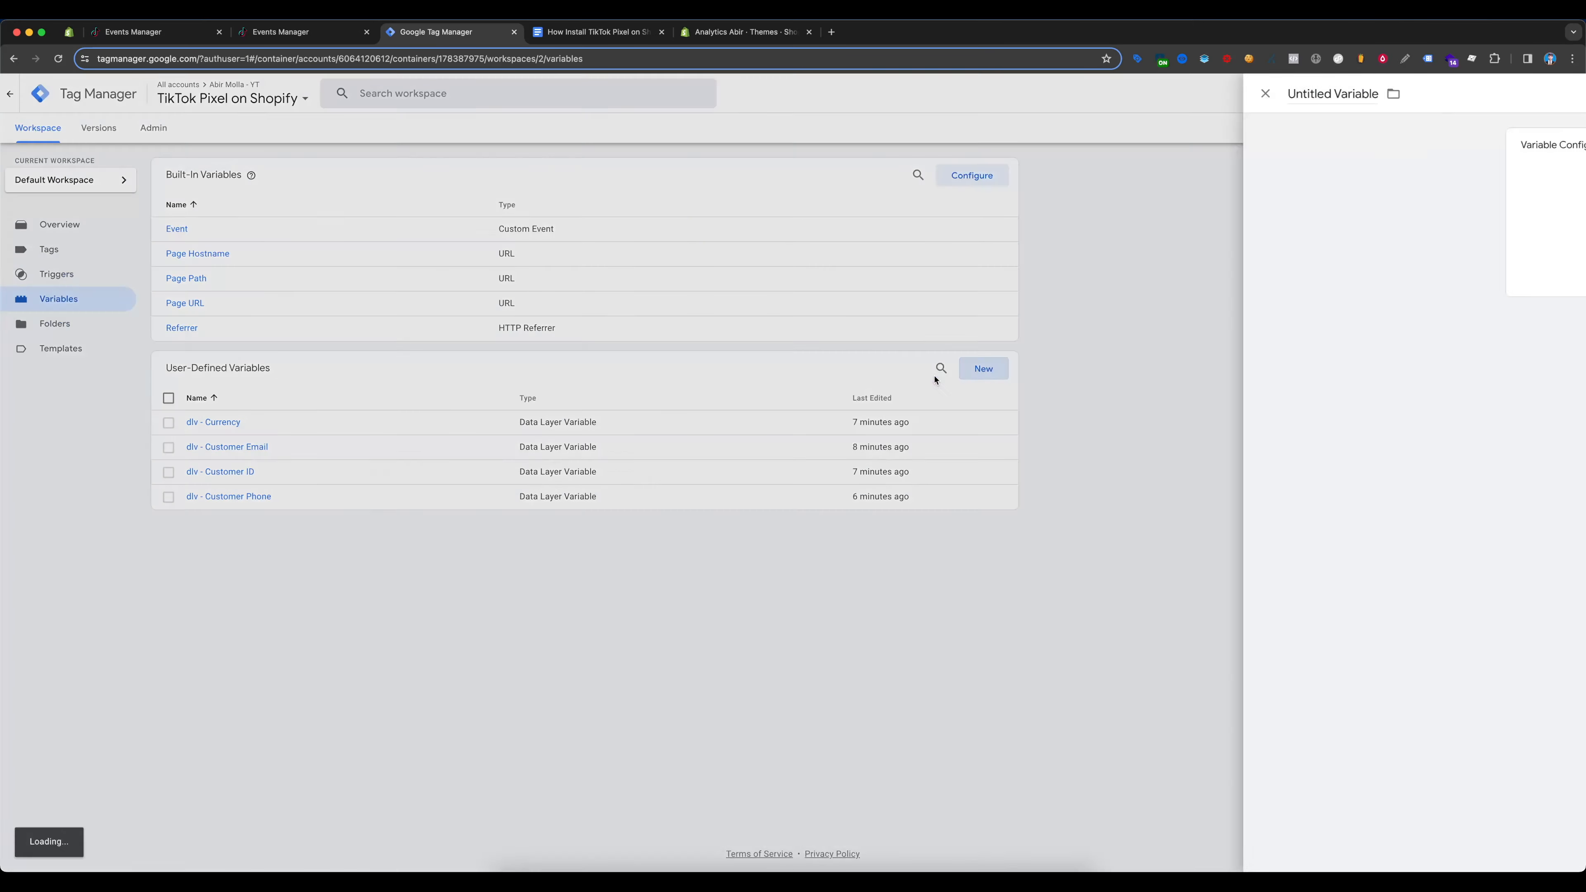
{"action": "left_click", "coordinate": [814, 205]}
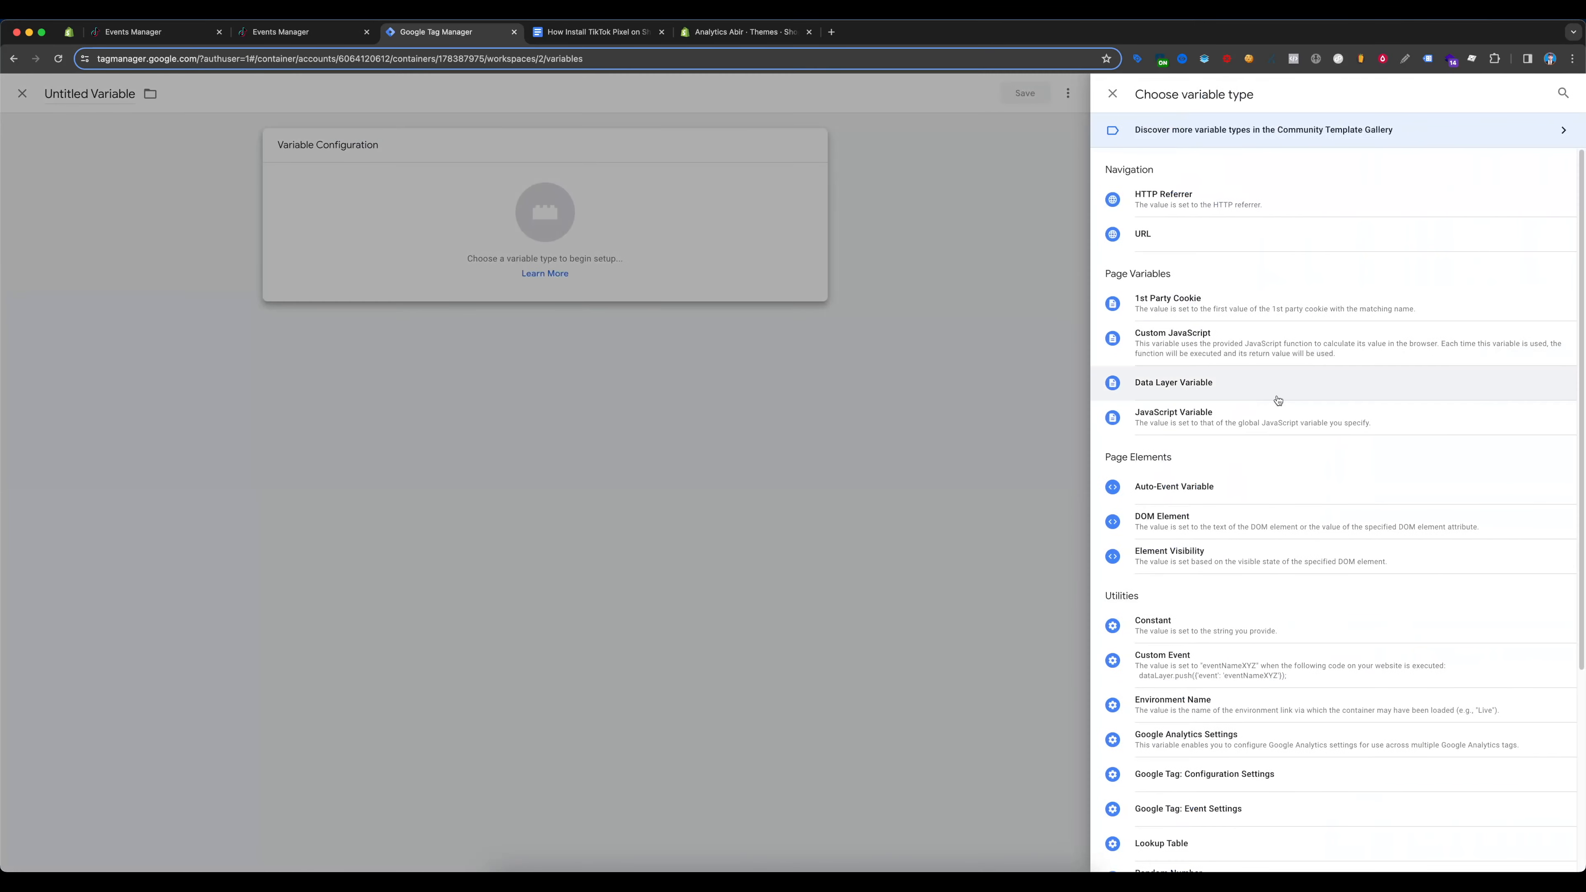
{"action": "scroll", "coordinate": [1278, 400], "scroll_direction": "down", "scroll_amount": 2}
{"action": "left_click", "coordinate": [1184, 575]}
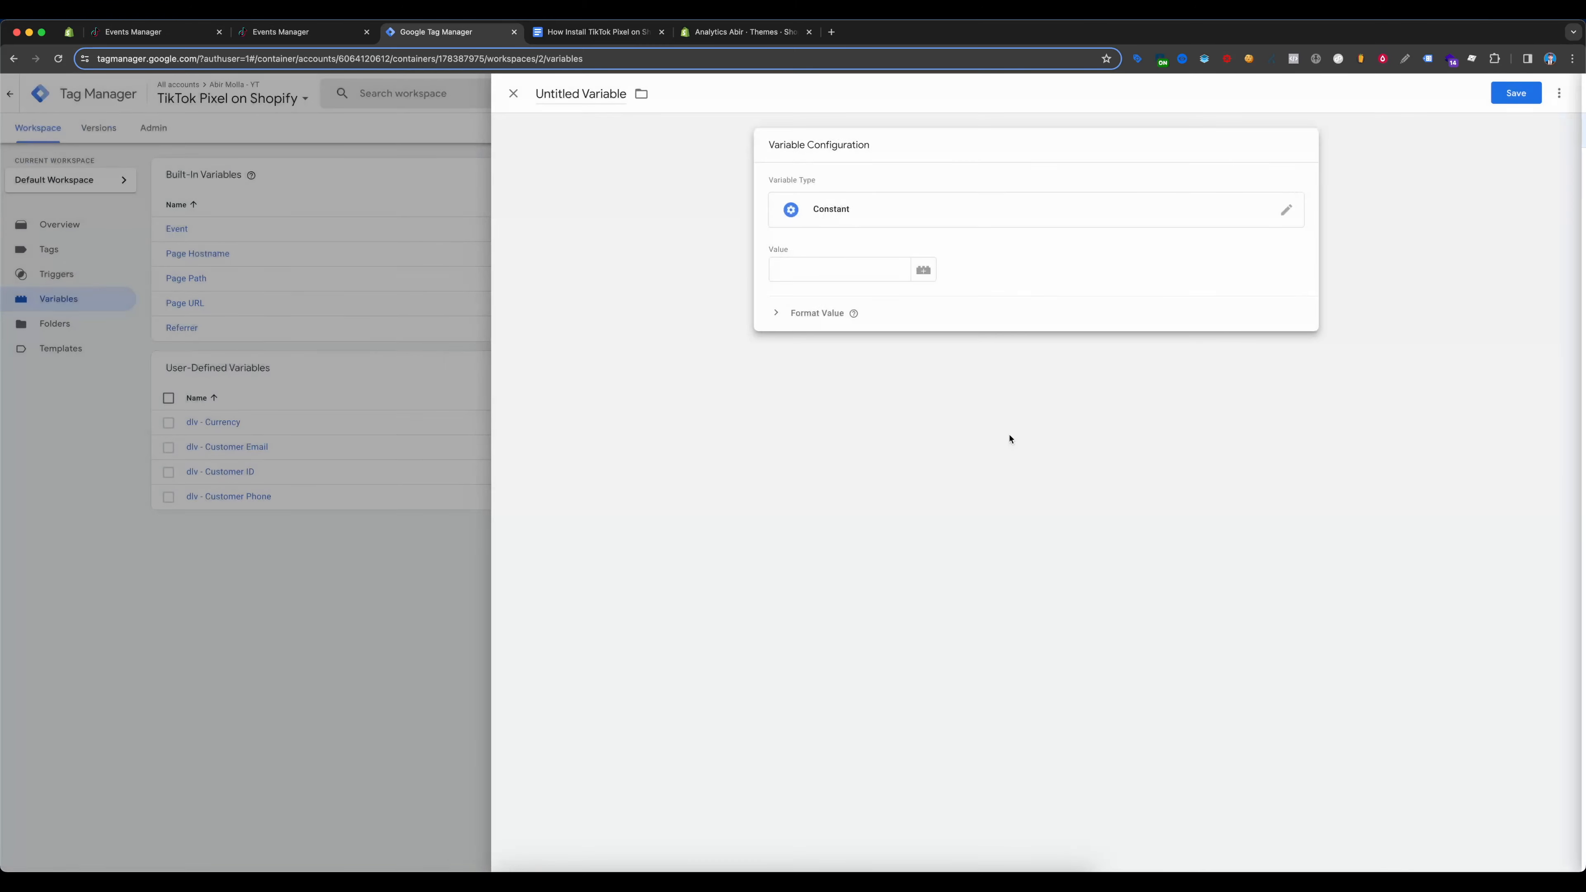
{"action": "left_click", "coordinate": [815, 271]}
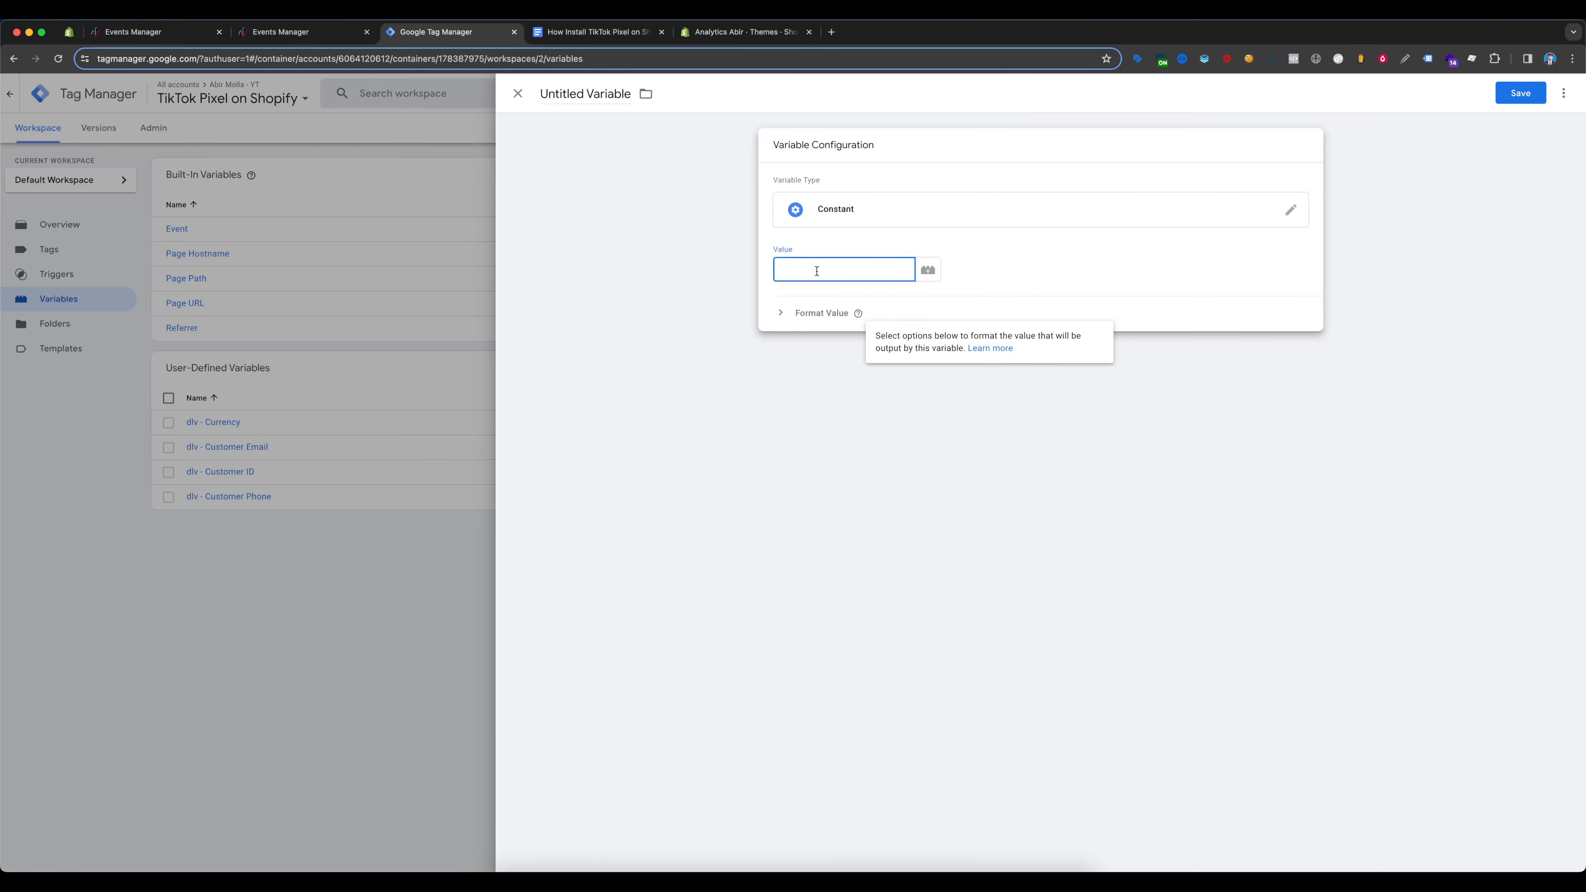
{"action": "key", "text": "super+v"}
Name the constant variable TikTok Pixel ID and save it
{"action": "left_click", "coordinate": [585, 89]}
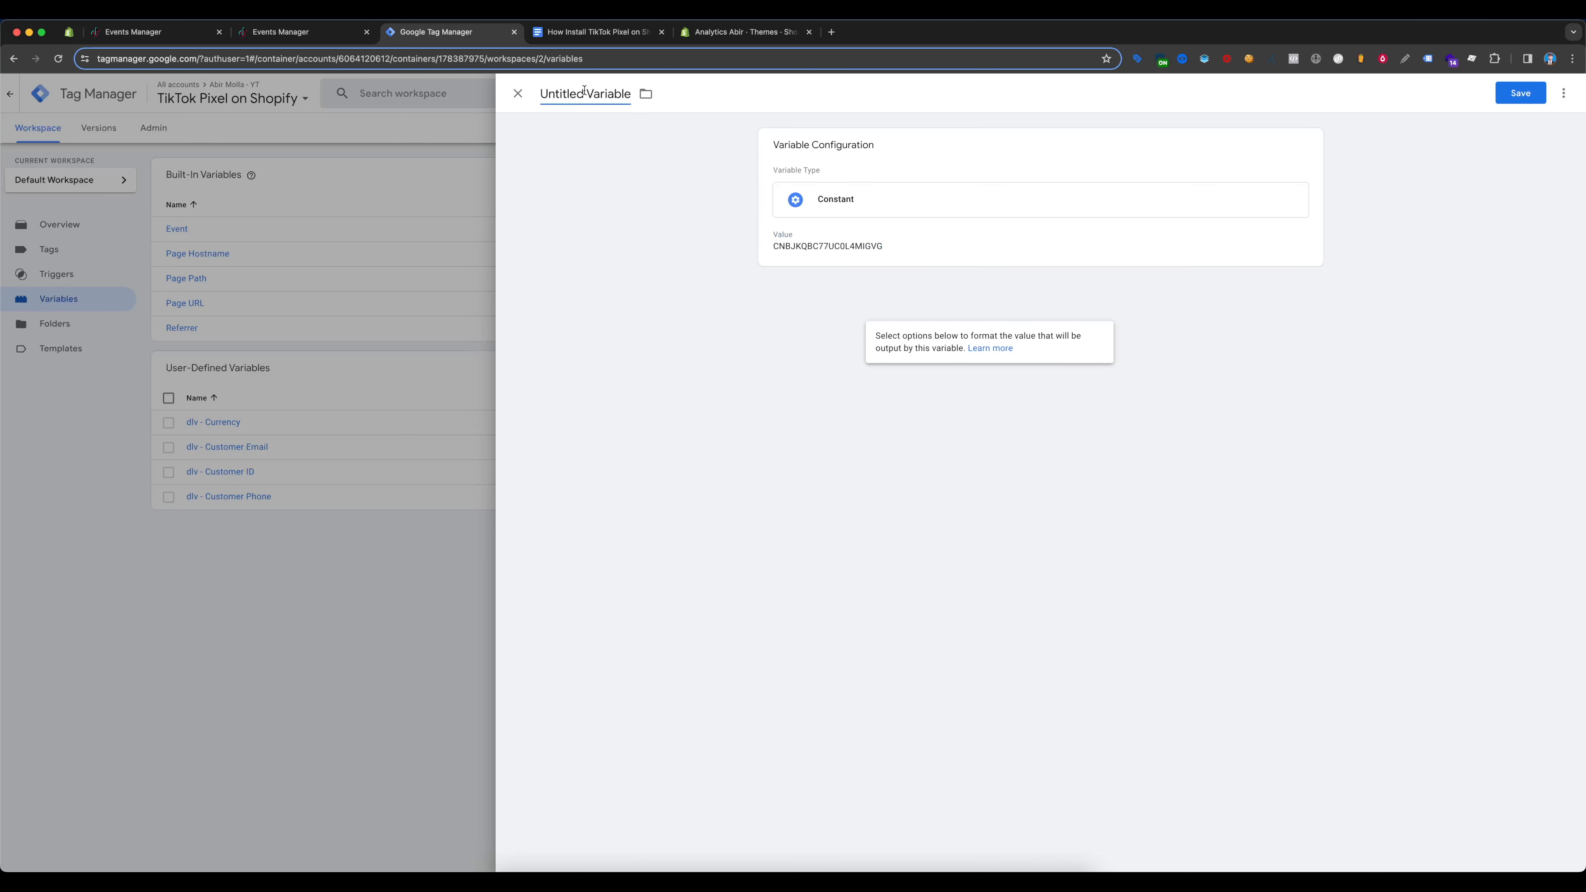
{"action": "key", "text": "super+a"}
{"action": "type", "text": "TikTok Pixel ID"}
{"action": "left_click", "coordinate": [721, 98]}
{"action": "left_click", "coordinate": [1520, 92]}
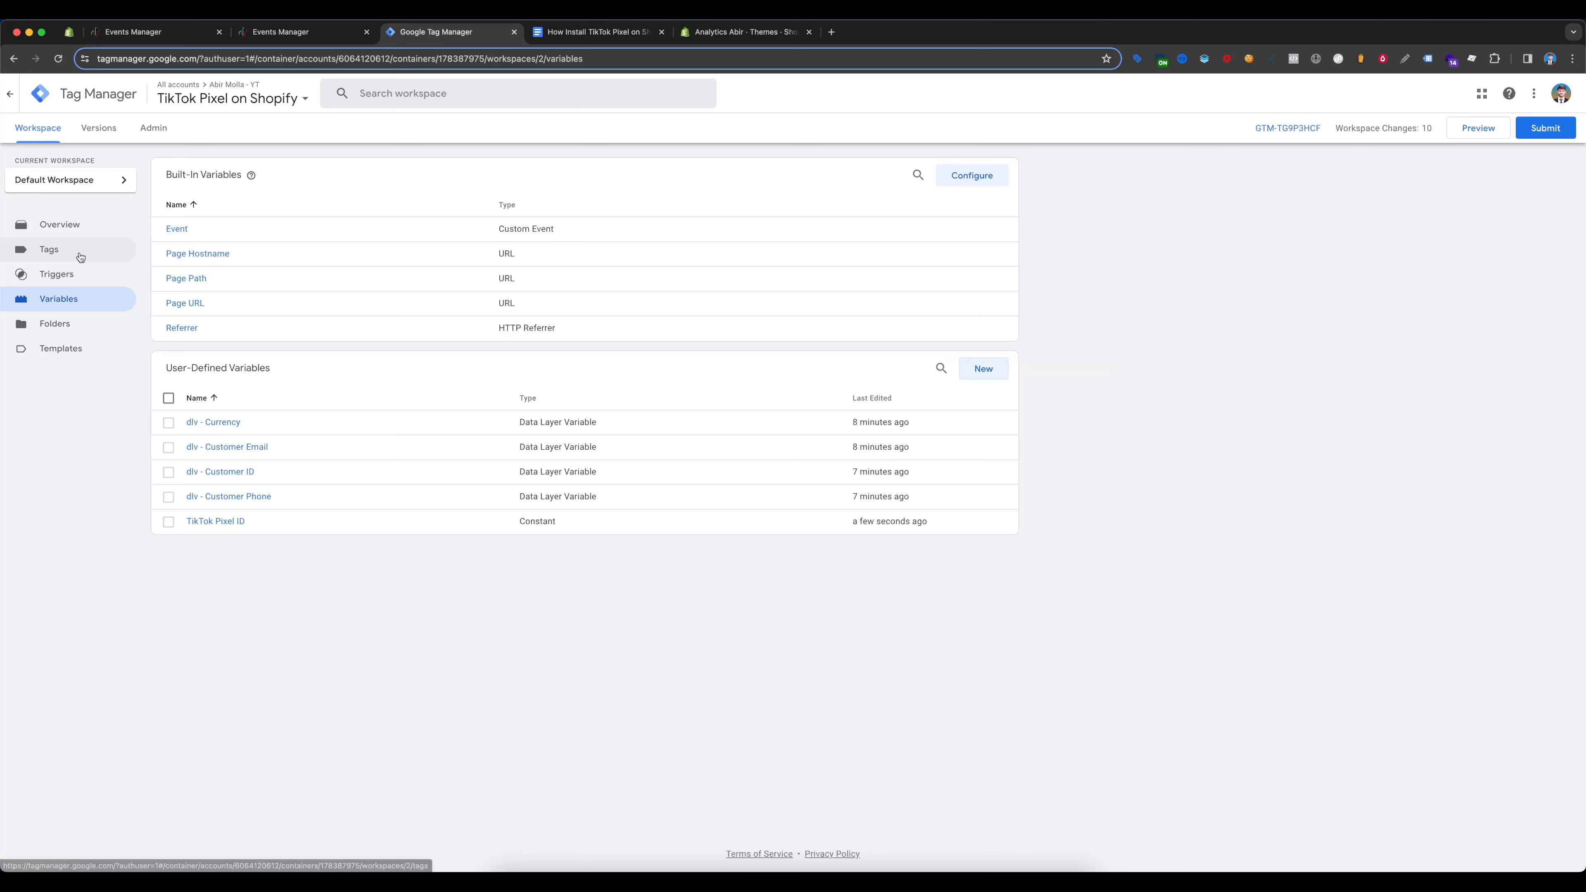
Create a new tag of type TikTok Pixel and set its Pixel ID to the TikTok Pixel ID variable
{"action": "left_click", "coordinate": [80, 256]}
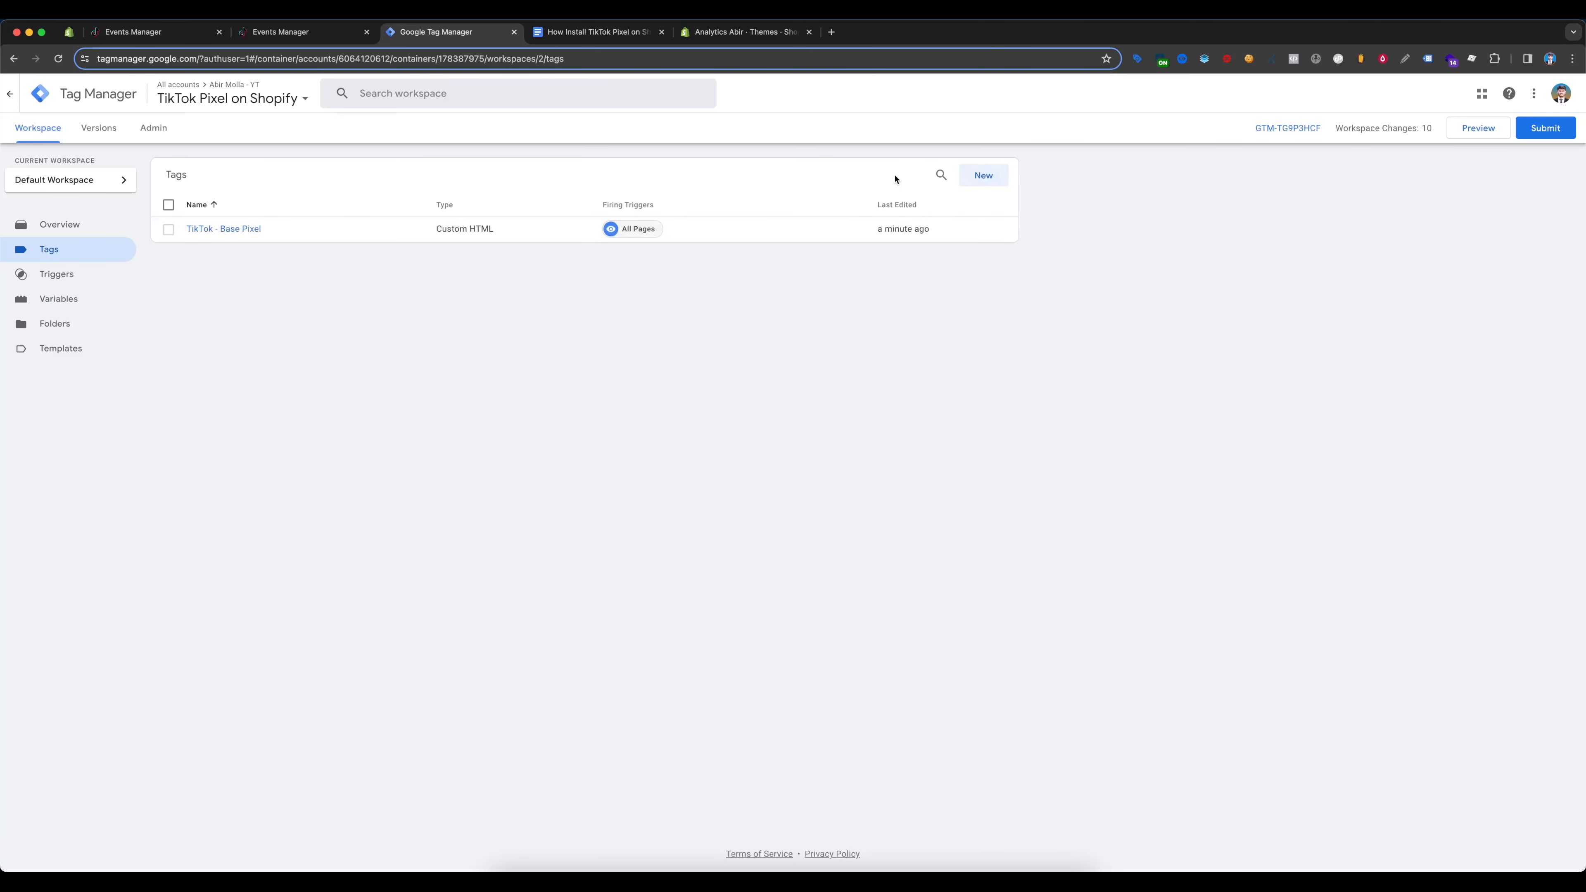
{"action": "left_click", "coordinate": [993, 177]}
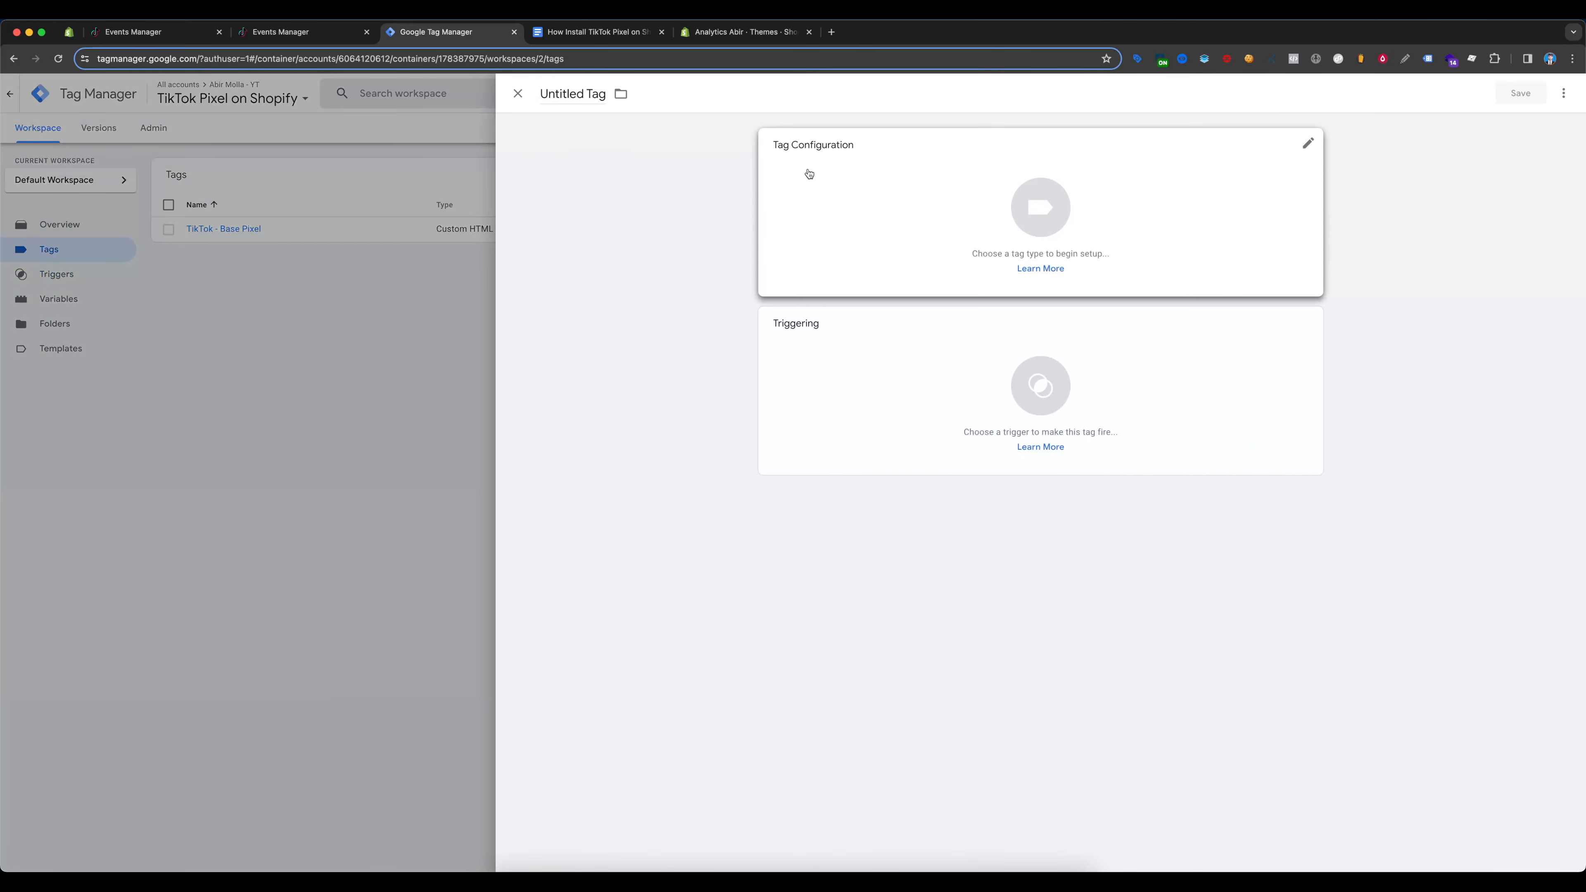
{"action": "left_click", "coordinate": [806, 177]}
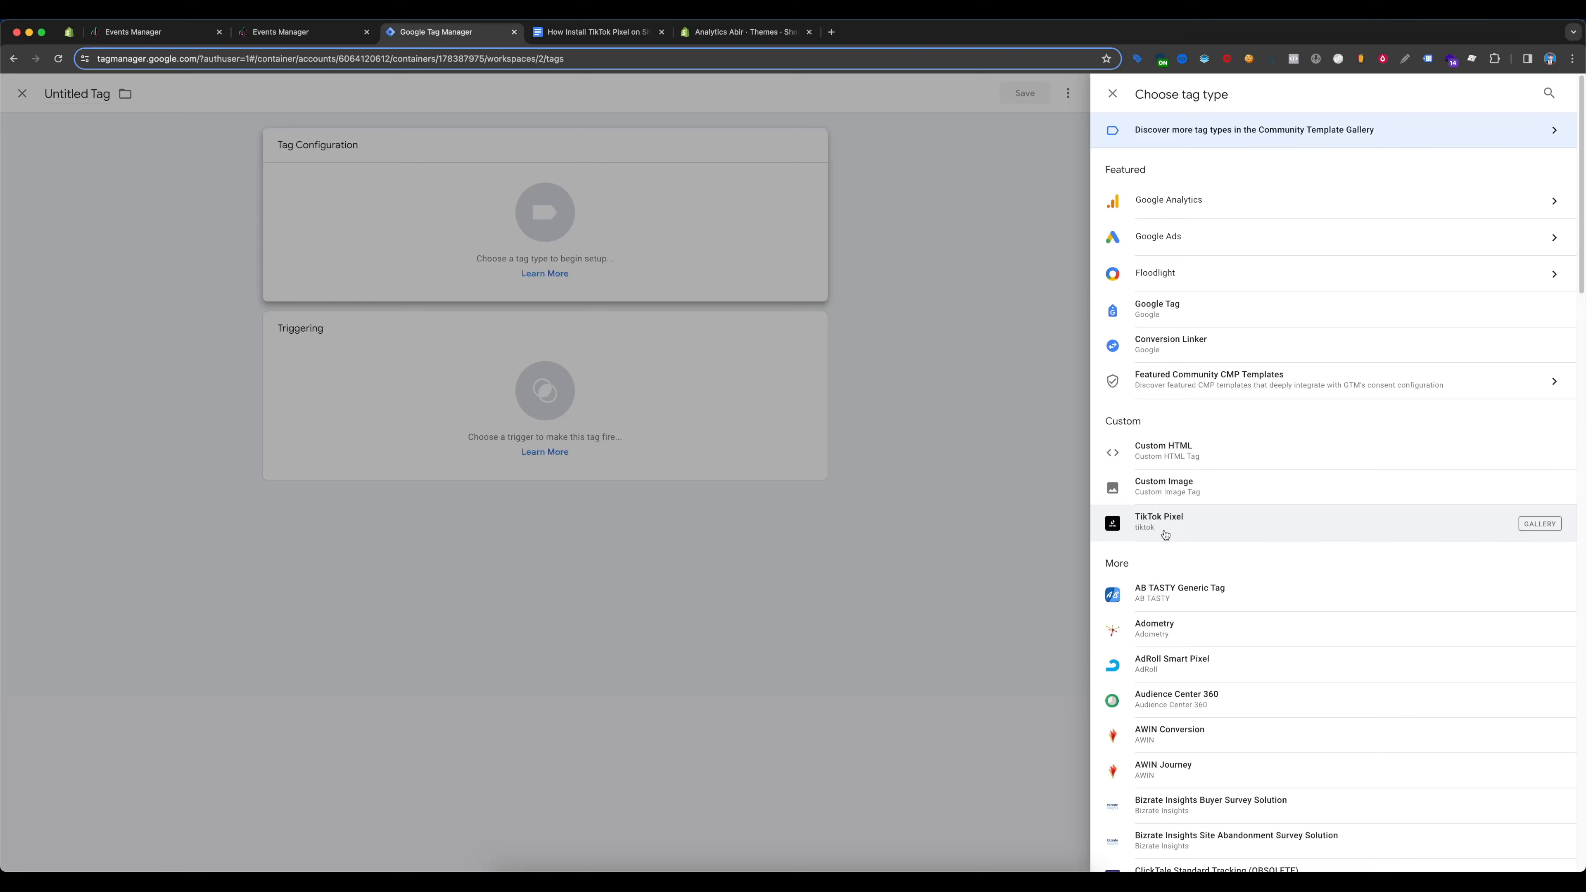
{"action": "left_click", "coordinate": [1200, 530]}
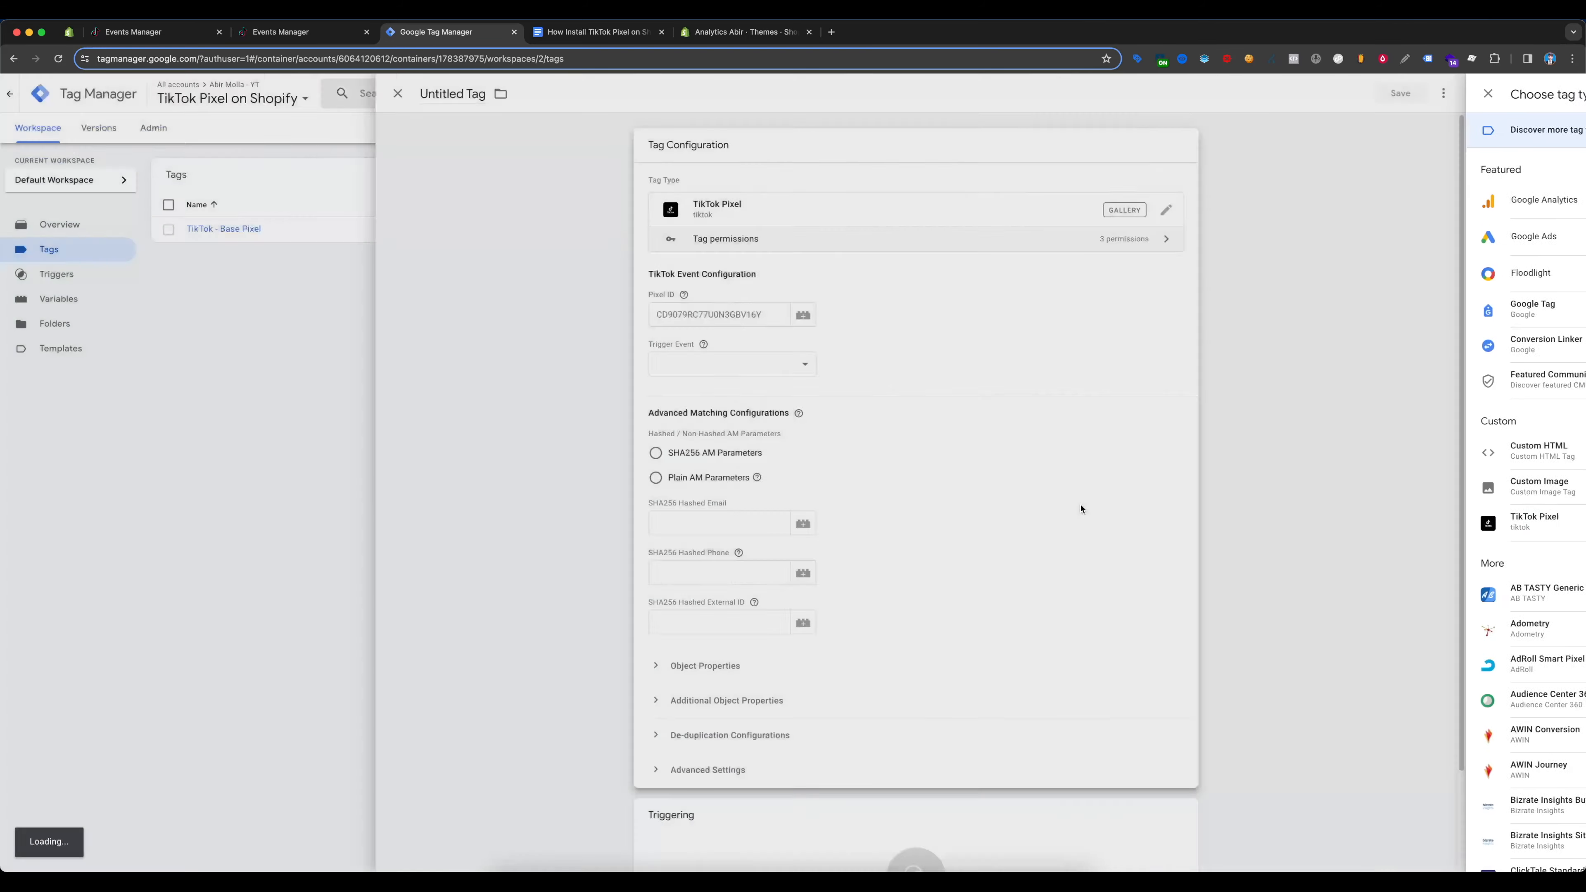
{"action": "left_click", "coordinate": [822, 317]}
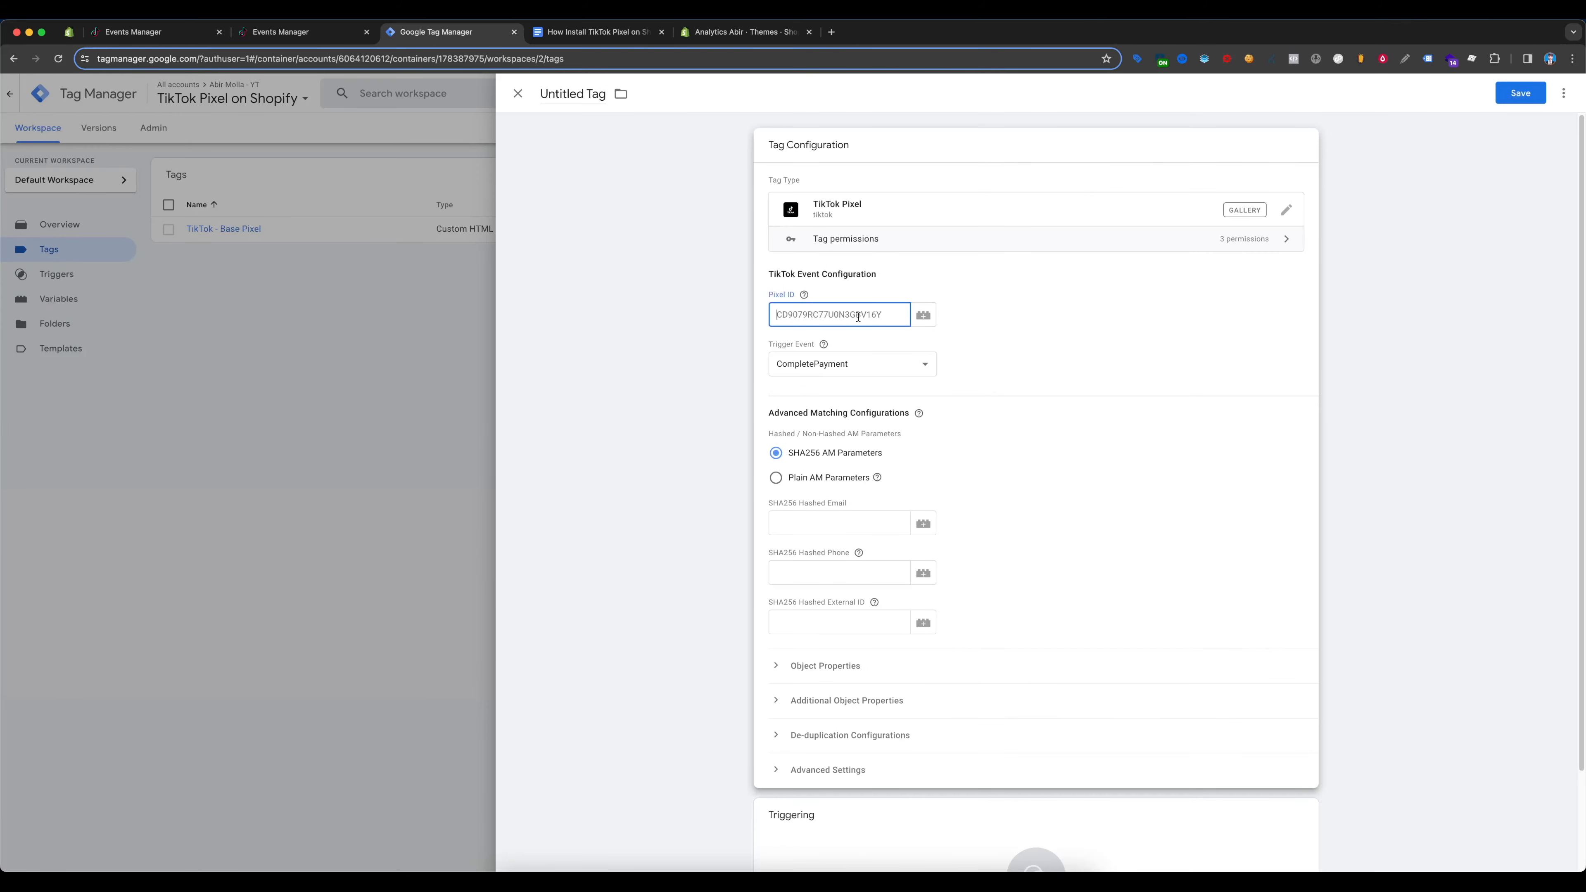
{"action": "left_click", "coordinate": [922, 315]}
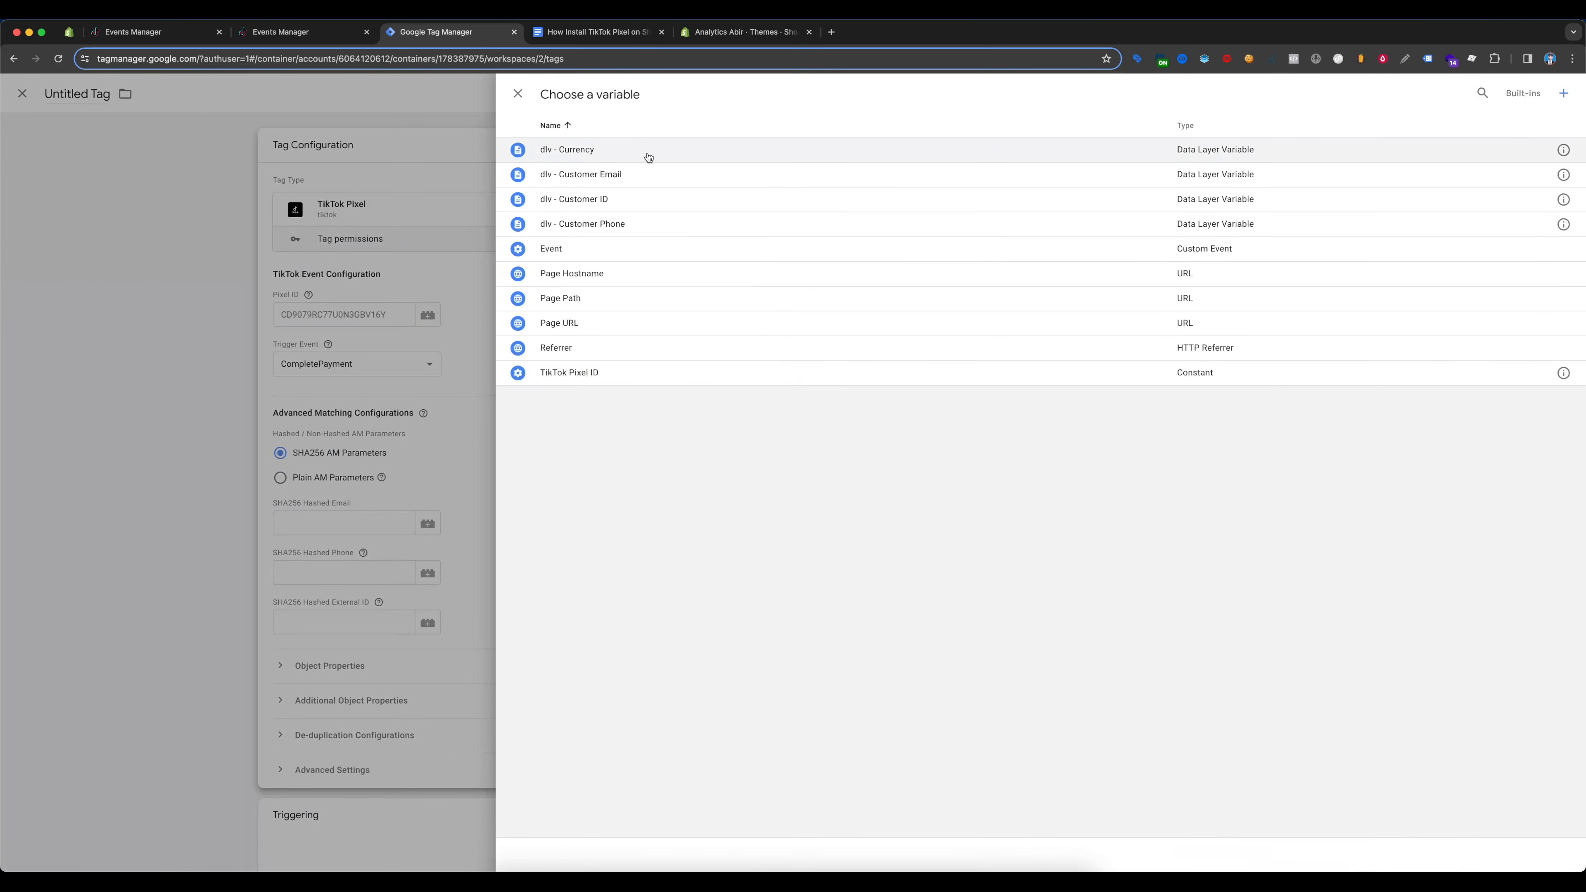
{"action": "left_click", "coordinate": [587, 373]}
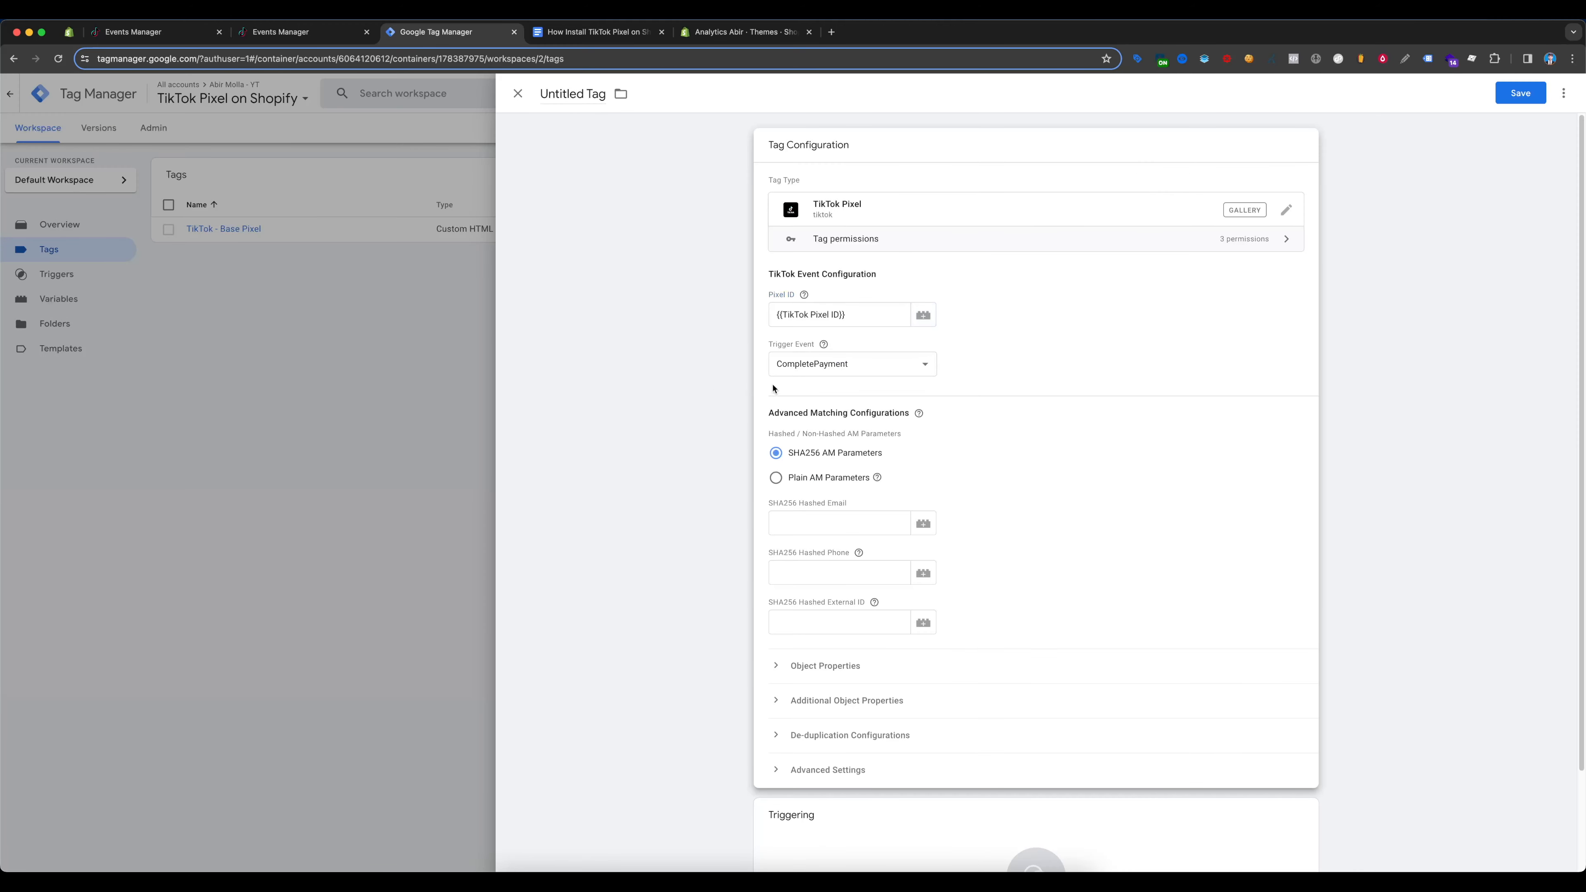
Check the Product View event in the document's events list, and set the tag's Trigger Event to ViewContent in Google Tag Manager
{"action": "left_click", "coordinate": [597, 31]}
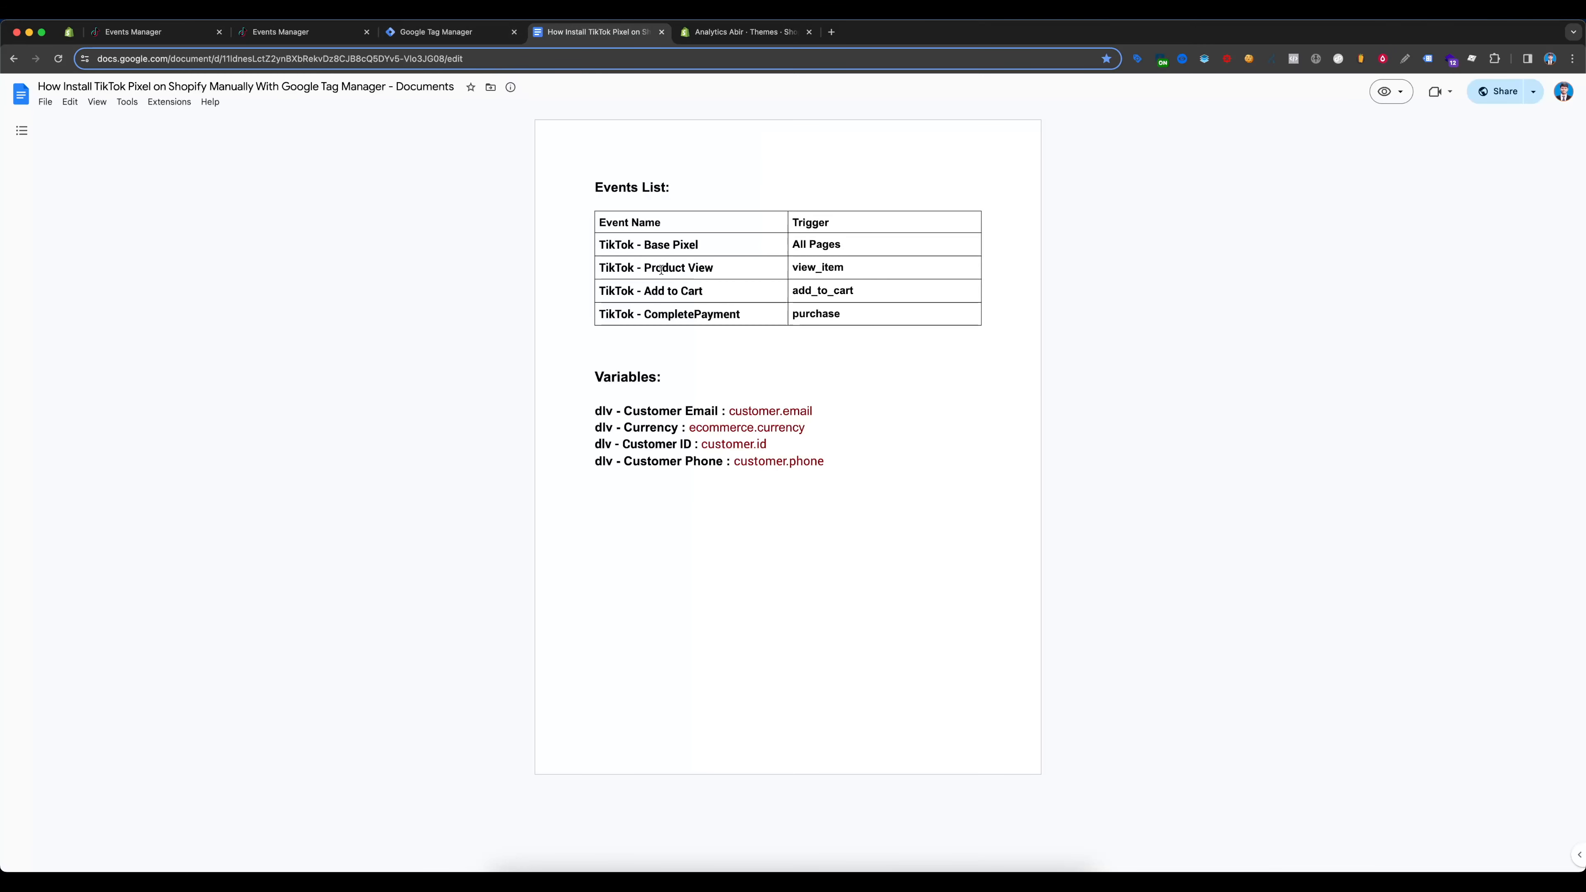
{"action": "left_click_drag", "start_coordinate": [661, 269], "coordinate": [715, 269]}
{"action": "left_click", "coordinate": [437, 31]}
{"action": "left_click", "coordinate": [853, 364]}
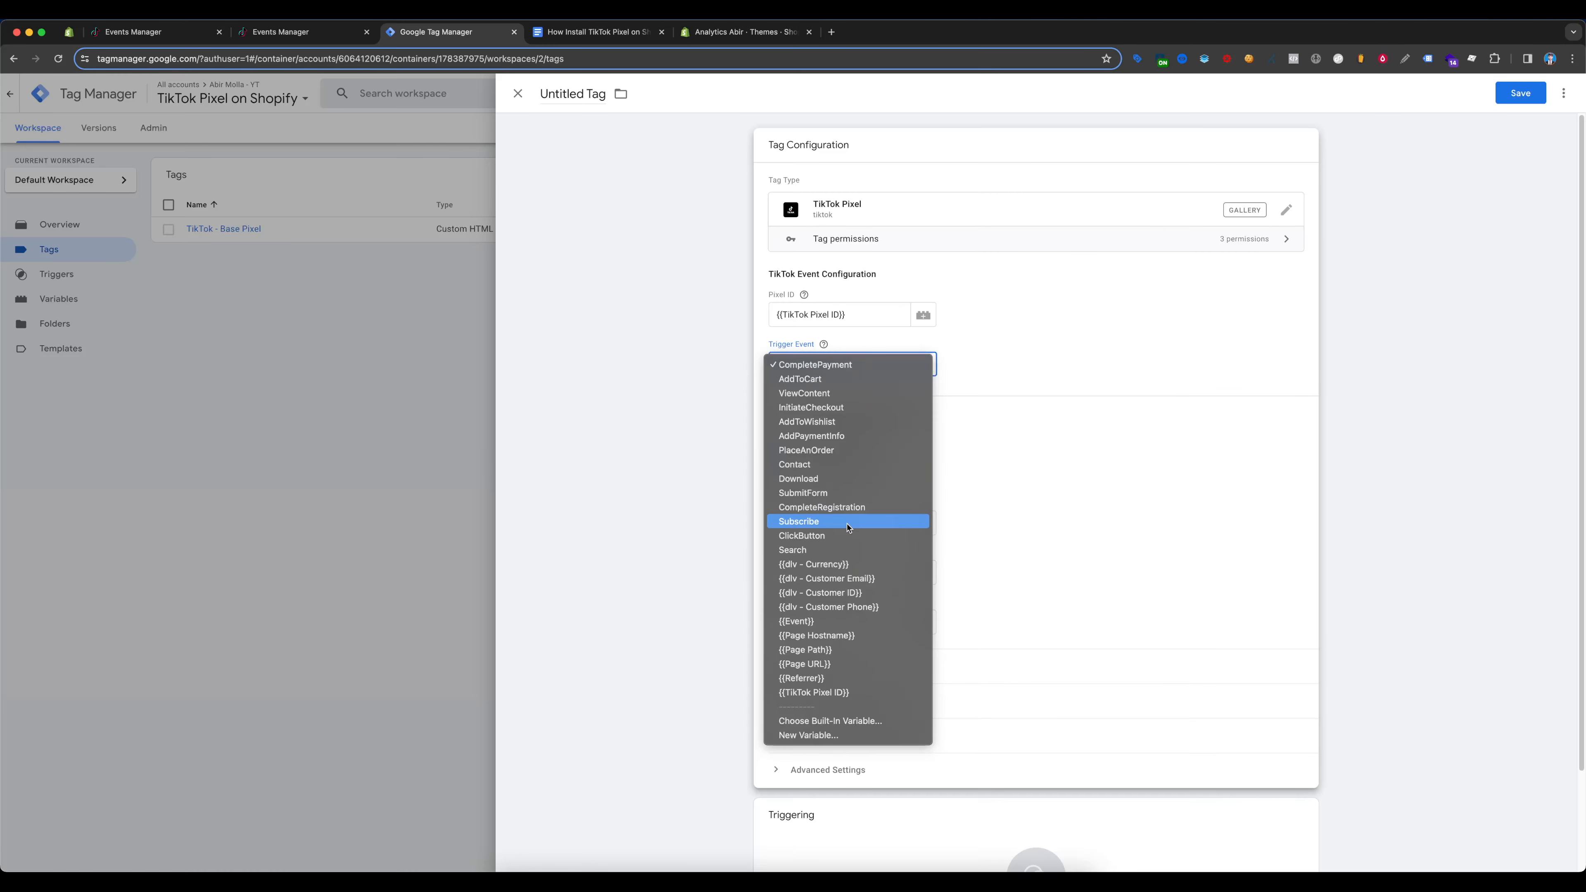
{"action": "left_click", "coordinate": [832, 394]}
Fill the SHA256 hashed email, phone and external ID with the dlv - Customer Email, dlv - Customer Phone and dlv - Customer ID variables
{"action": "scroll", "coordinate": [1074, 353], "scroll_direction": "down", "scroll_amount": 3}
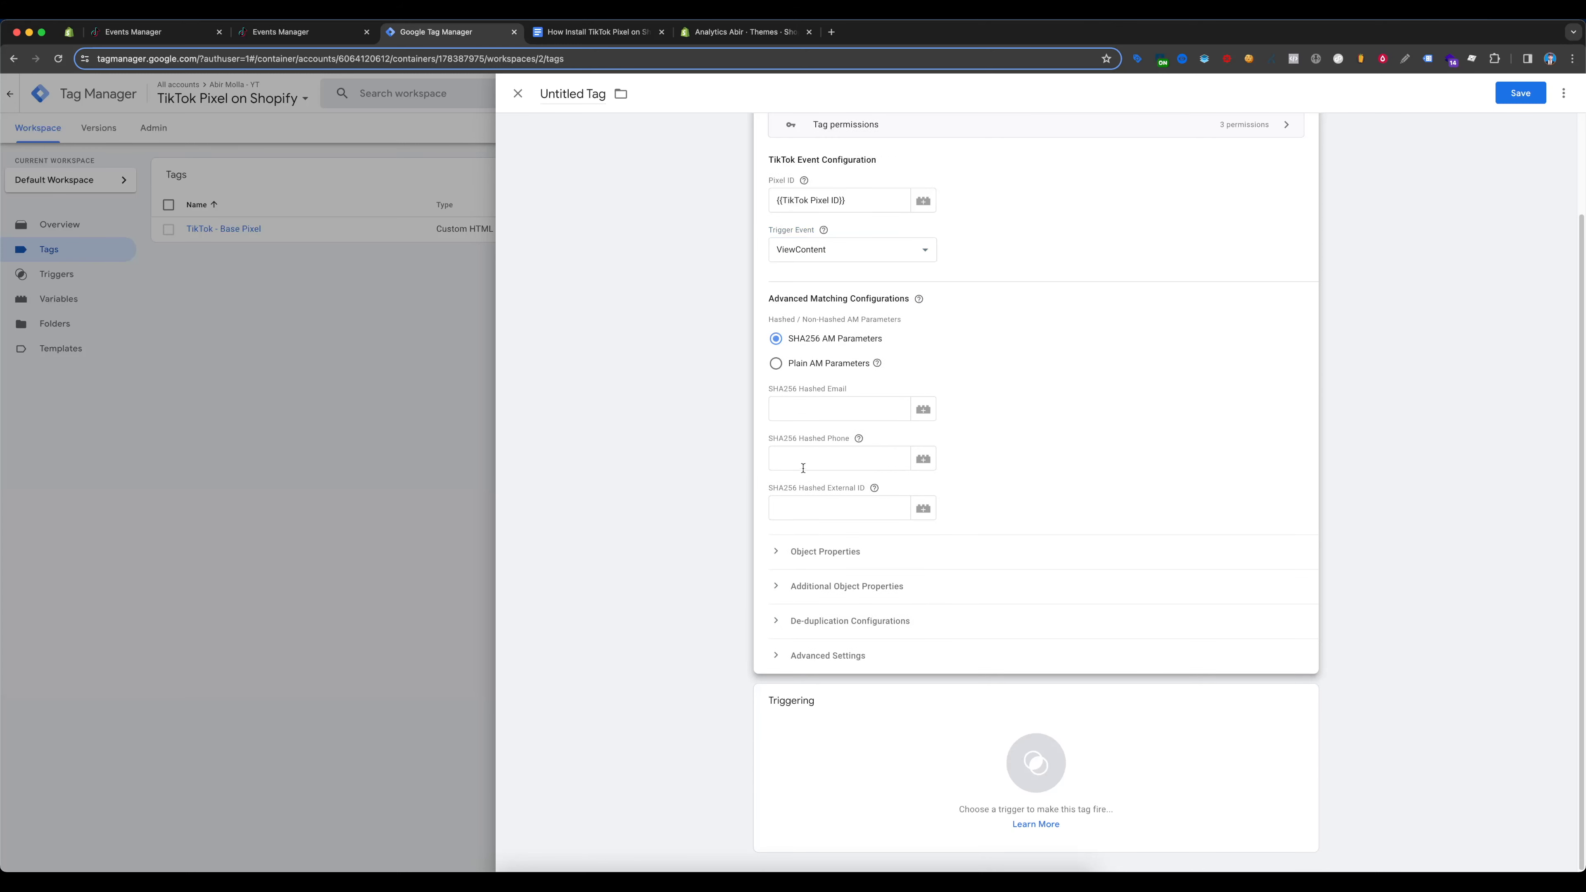
{"action": "left_click", "coordinate": [890, 414]}
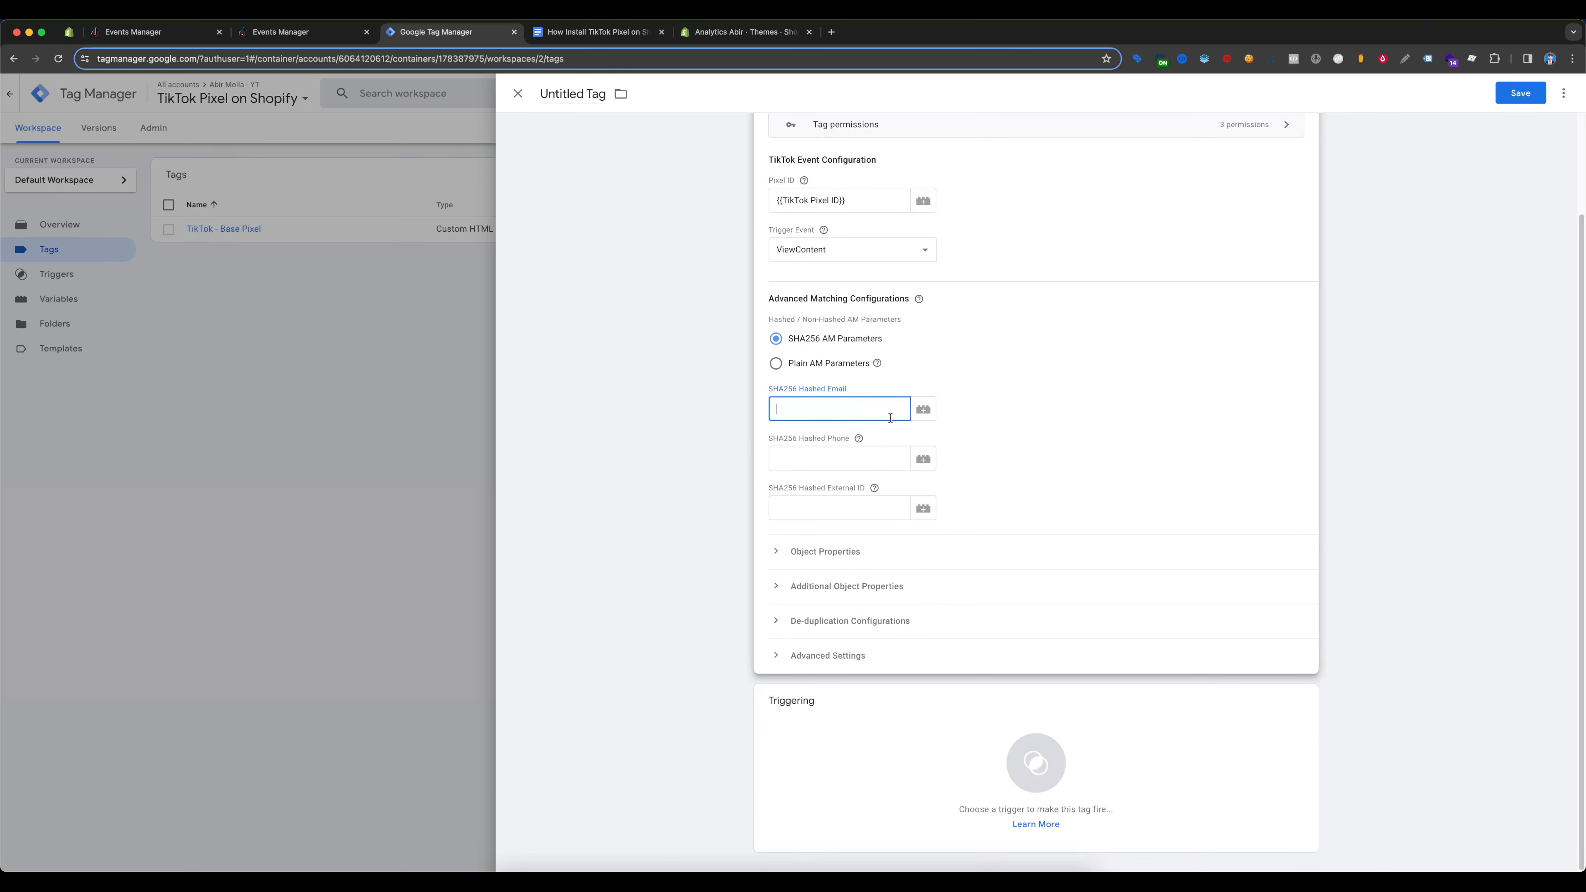
{"action": "left_click", "coordinate": [924, 414]}
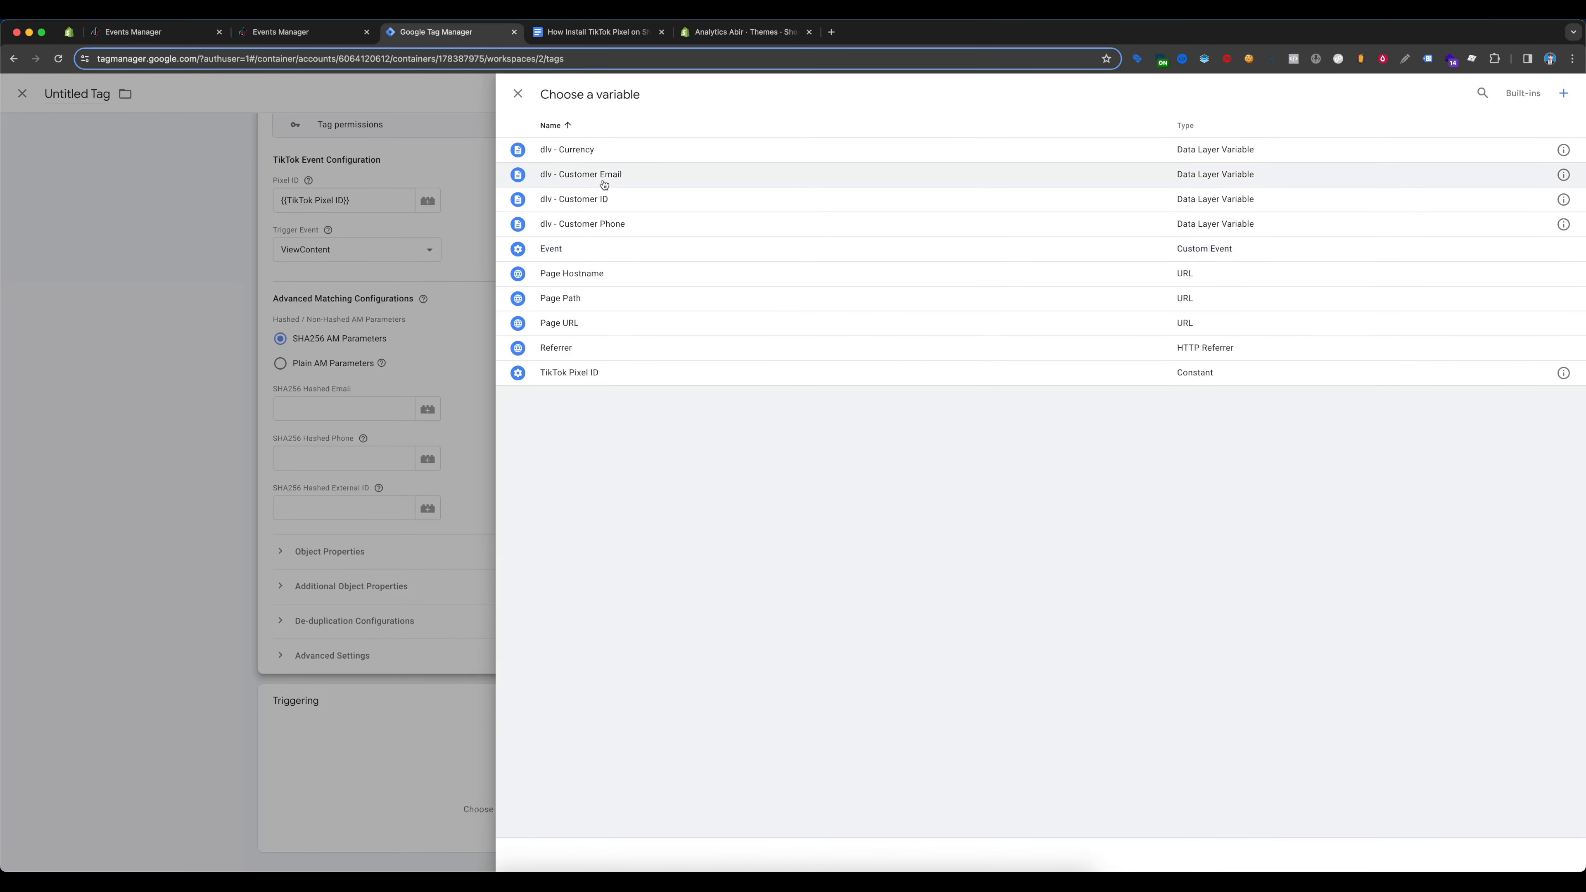
{"action": "left_click", "coordinate": [605, 181]}
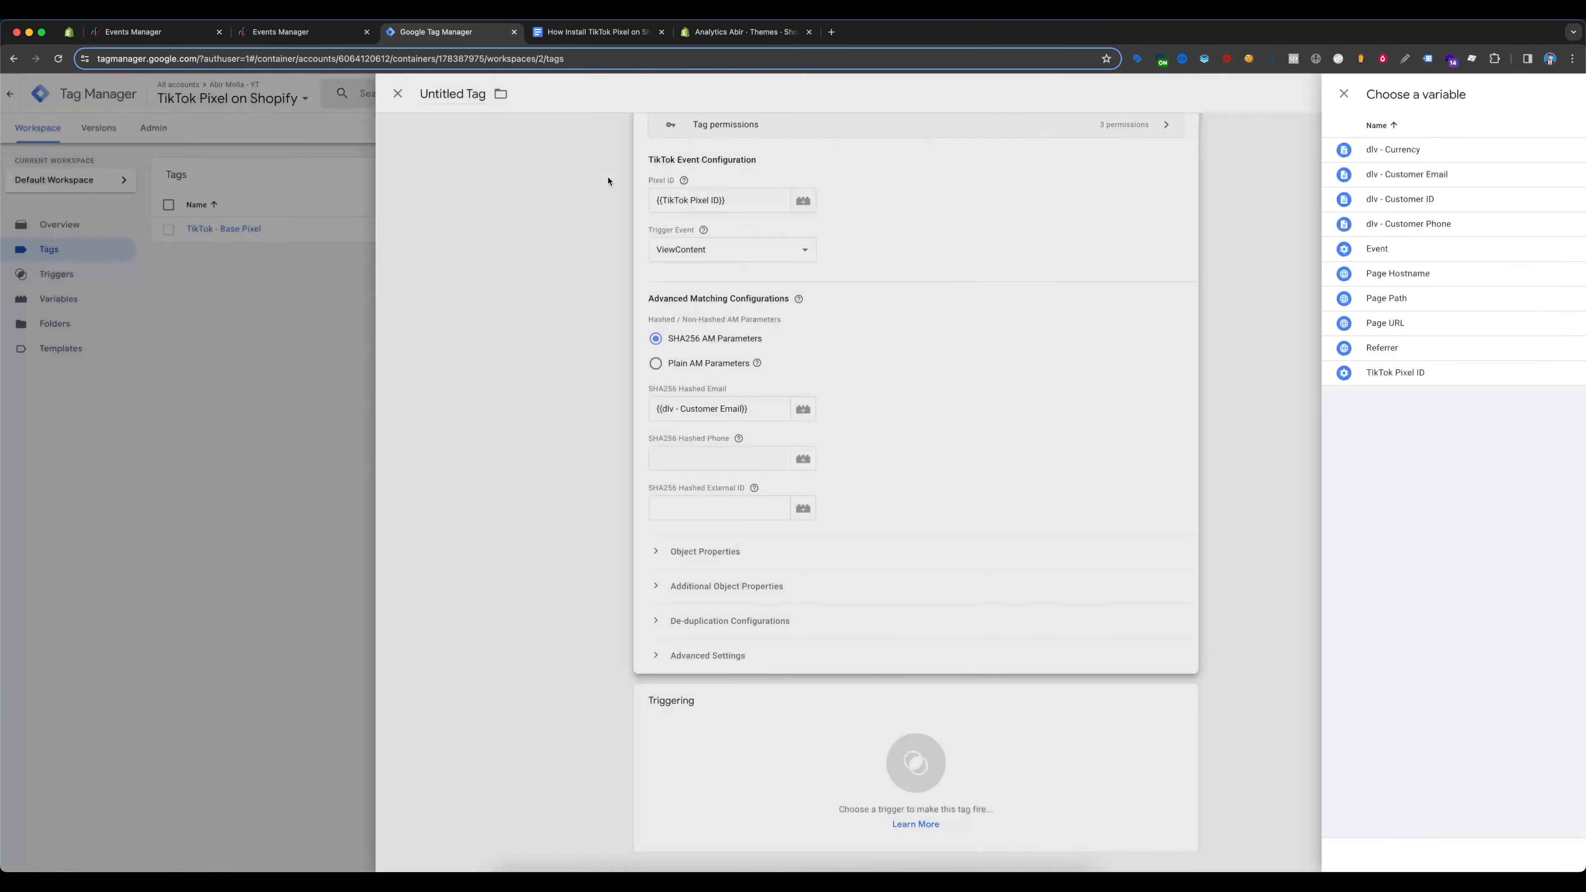
{"action": "left_click", "coordinate": [921, 463]}
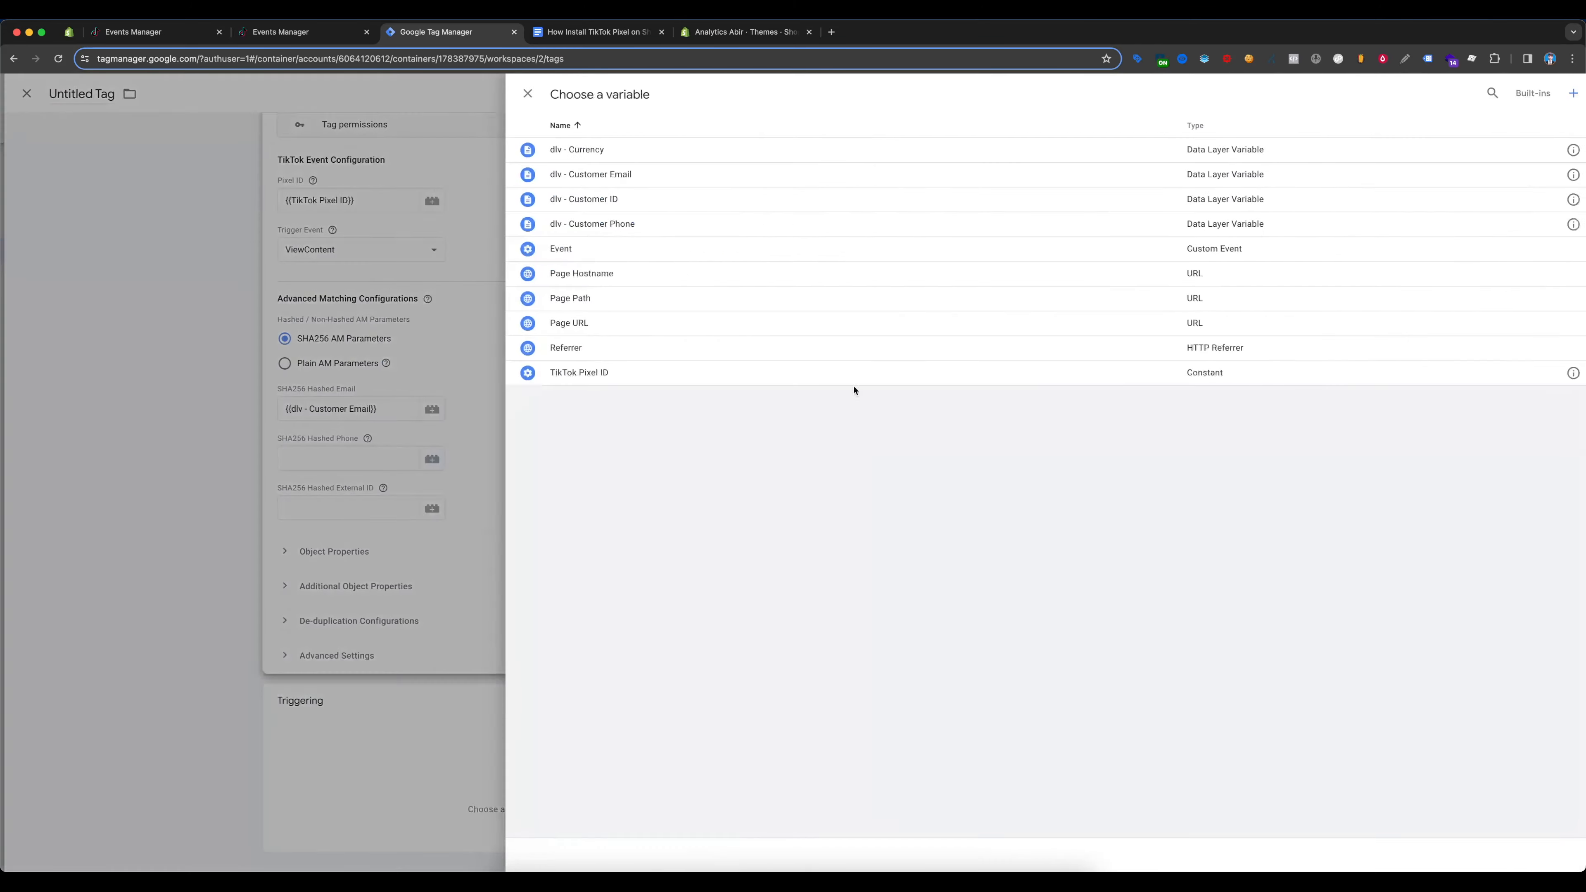
{"action": "left_click", "coordinate": [635, 231]}
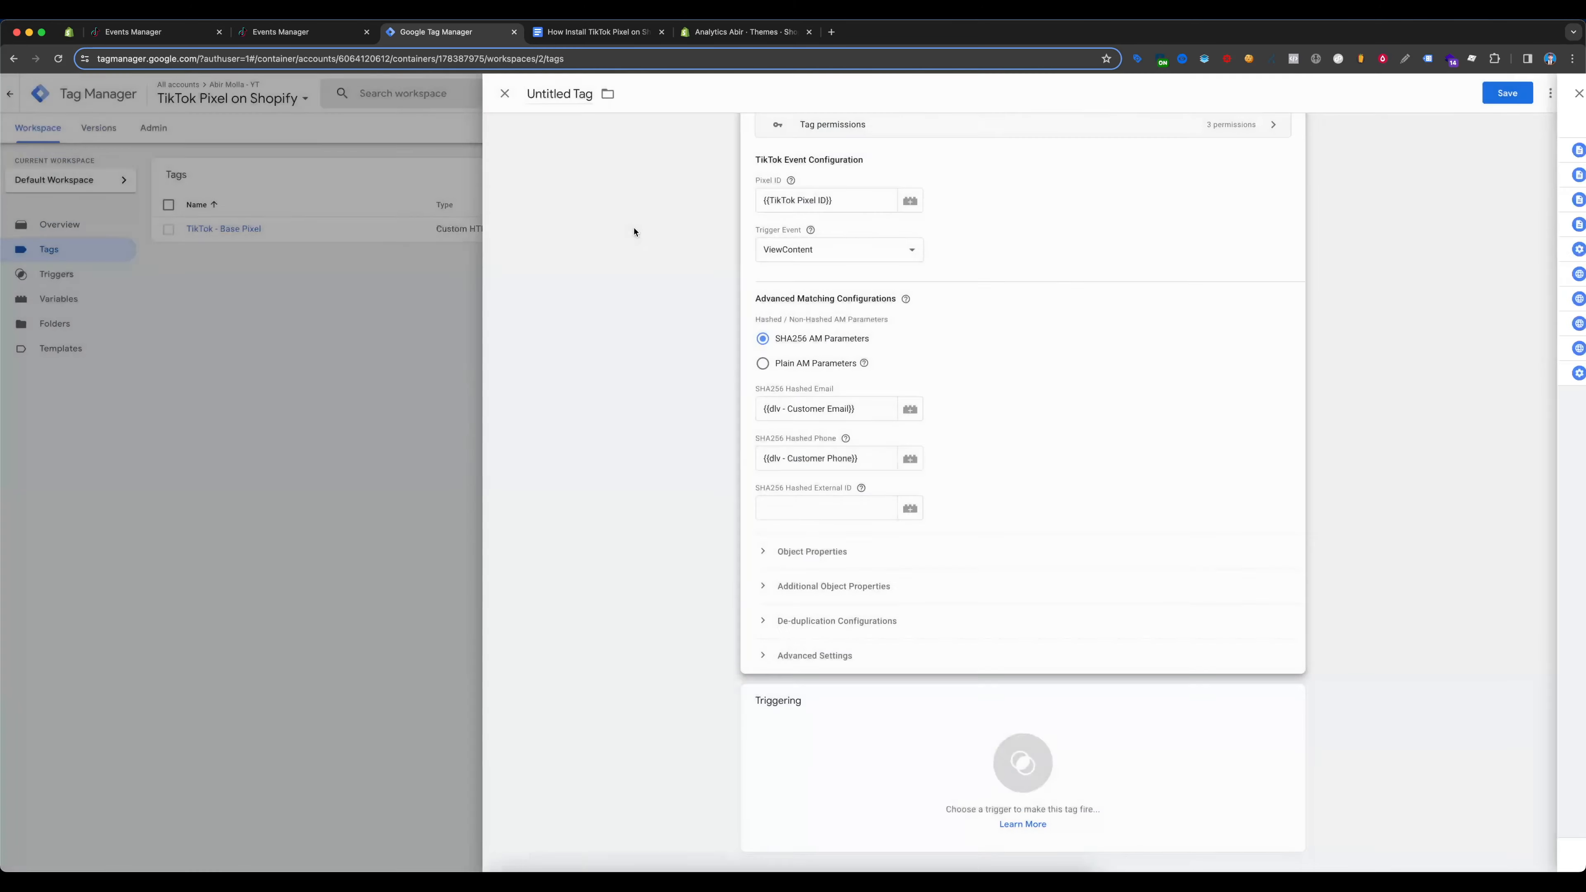
{"action": "left_click", "coordinate": [929, 513]}
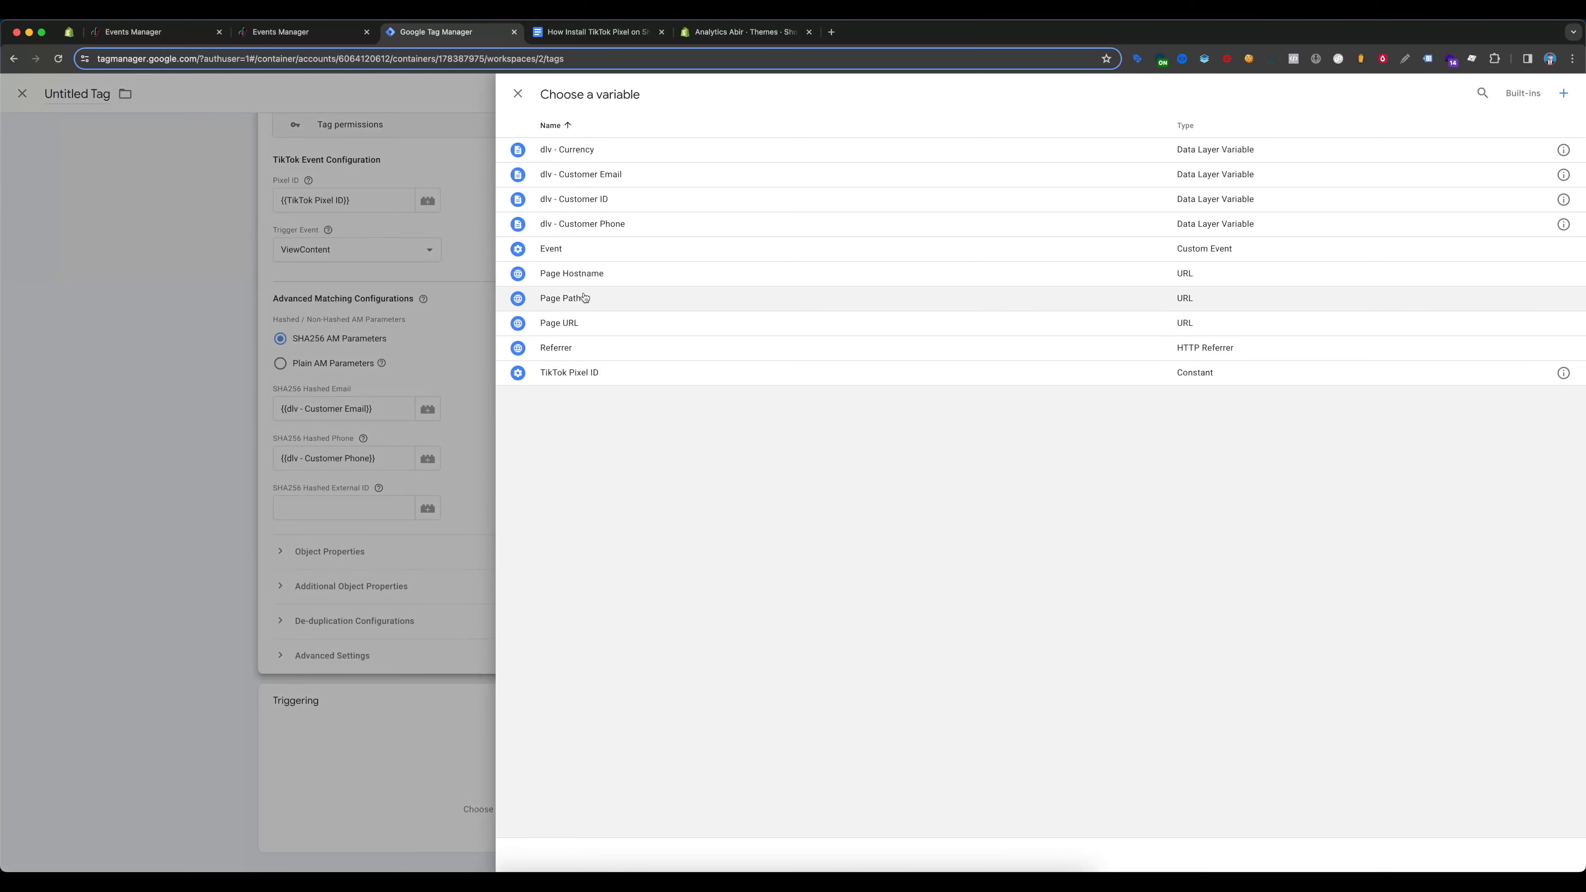
{"action": "left_click", "coordinate": [604, 201]}
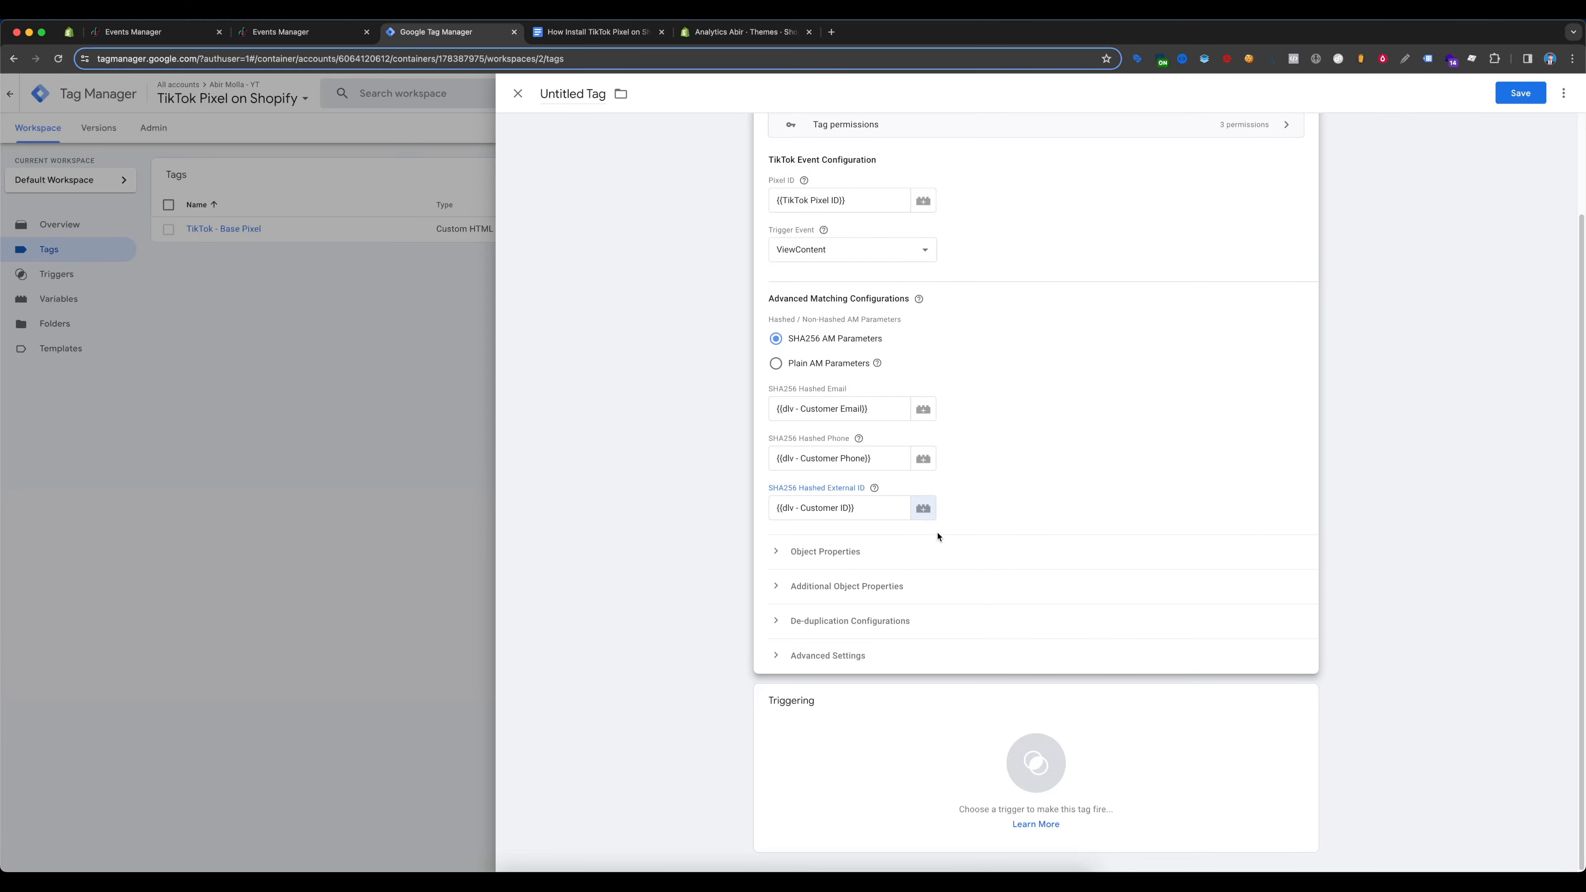
In Object Properties, enable Google Analytics E-commerce Data Layers and set the currency to the dlv - Currency variable
{"action": "left_click", "coordinate": [822, 552]}
{"action": "scroll", "coordinate": [1080, 433], "scroll_direction": "down", "scroll_amount": 3}
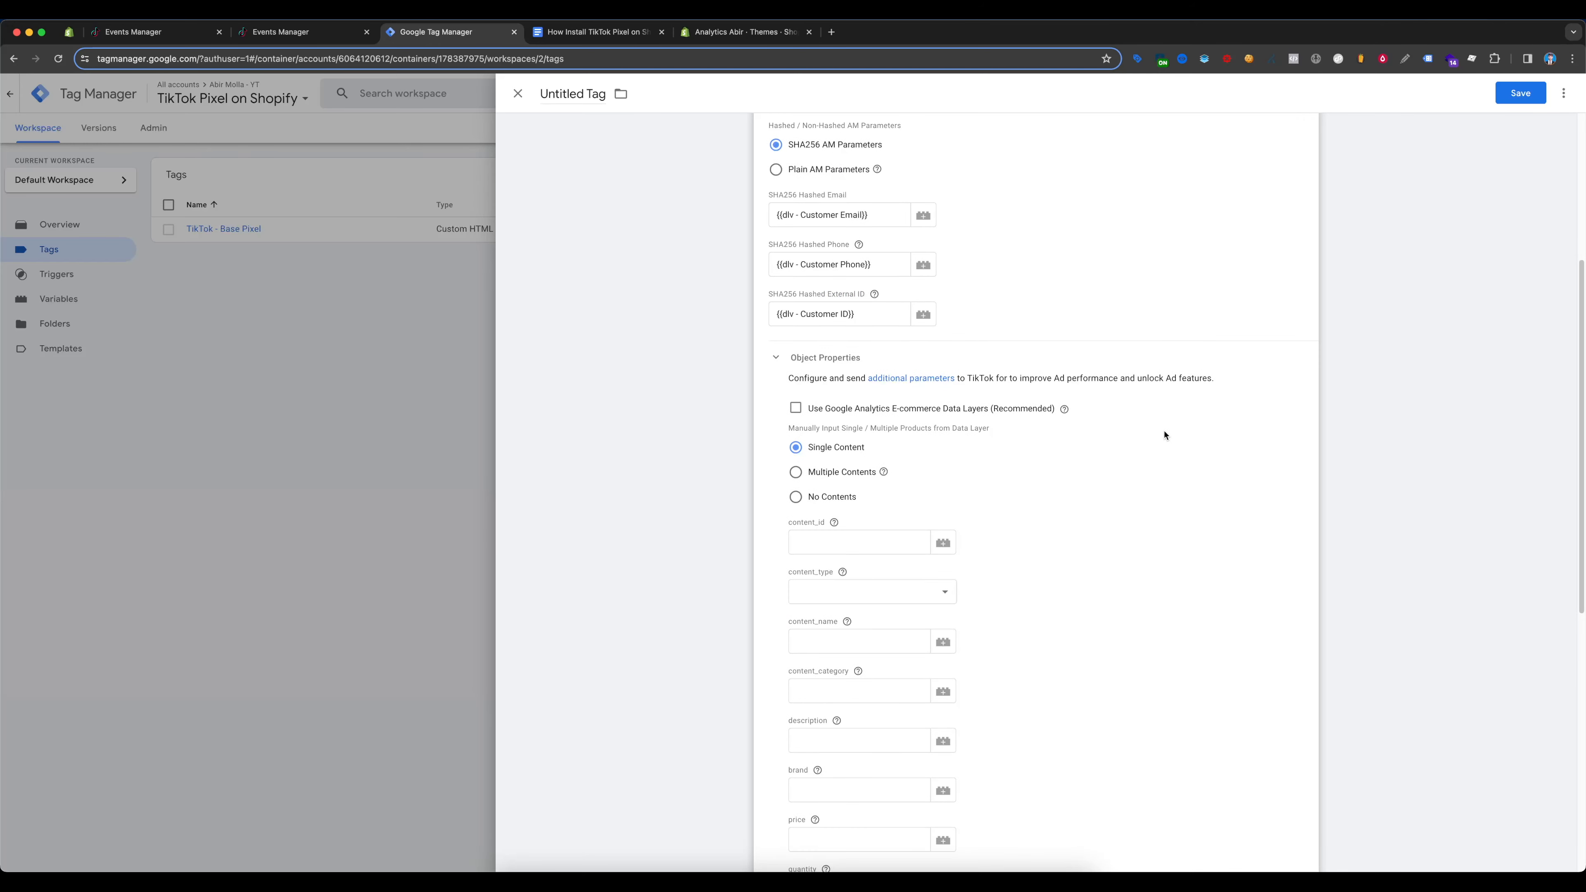
{"action": "scroll", "coordinate": [1165, 435], "scroll_direction": "down", "scroll_amount": 1}
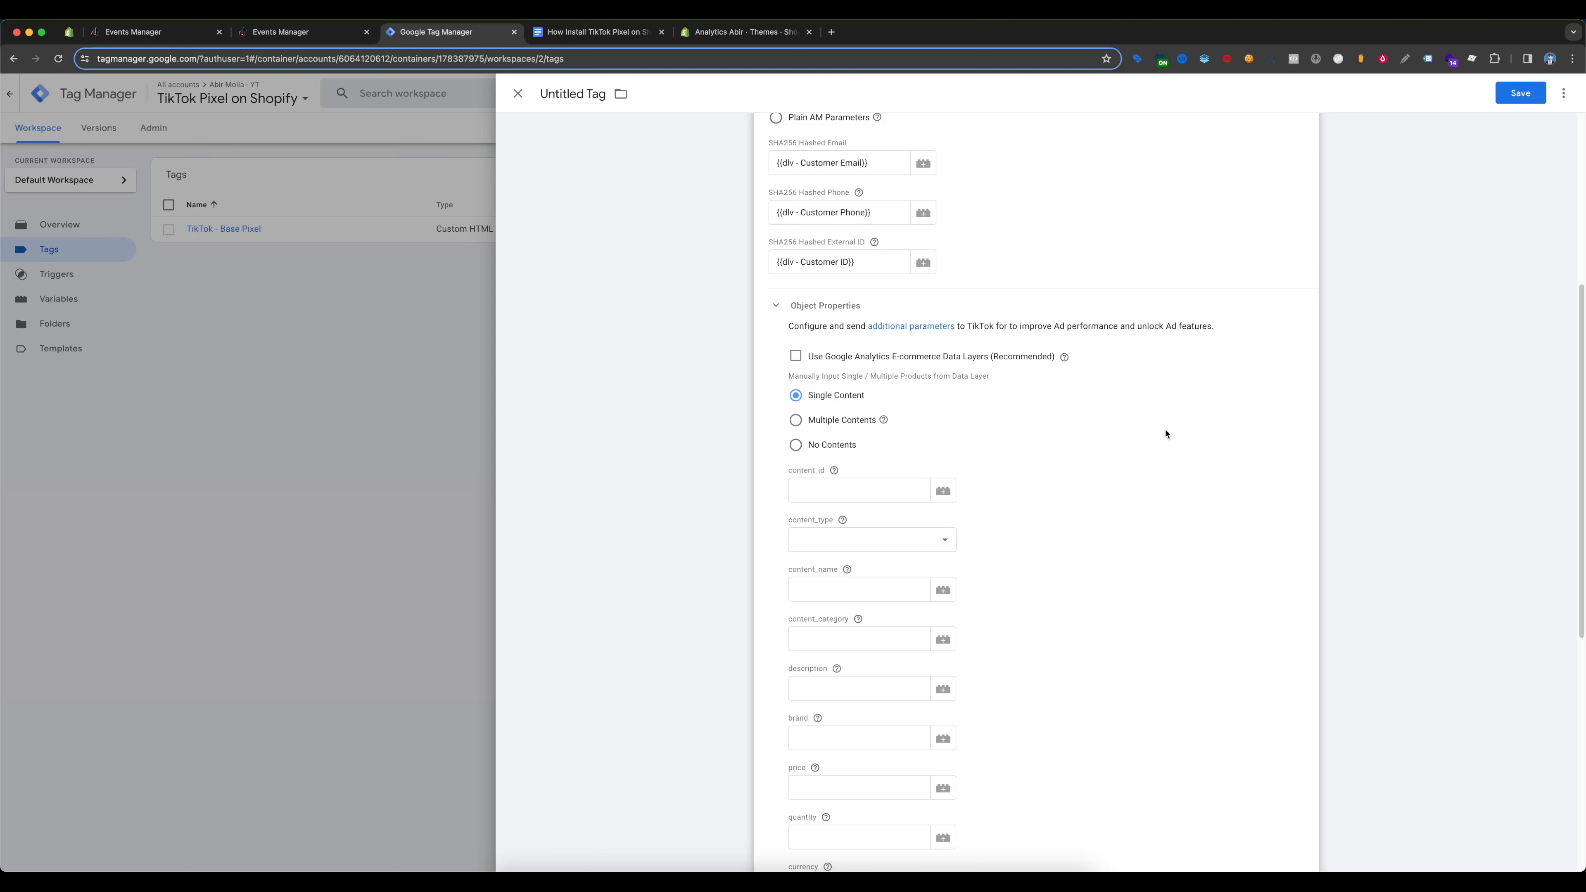
{"action": "scroll", "coordinate": [1165, 435], "scroll_direction": "down", "scroll_amount": 3}
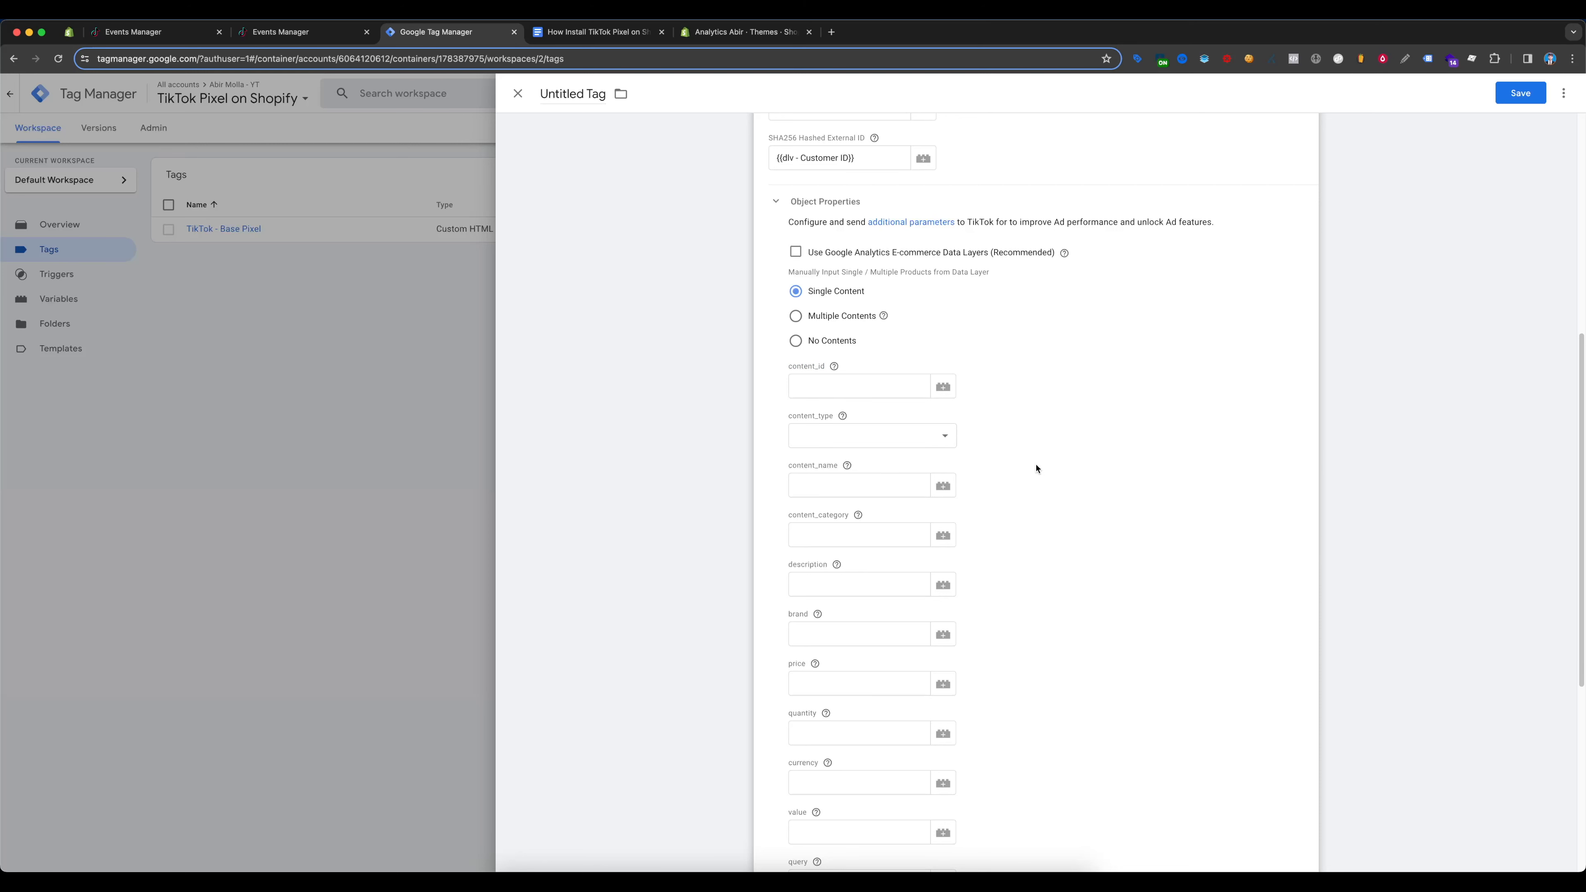
{"action": "scroll", "coordinate": [690, 347], "scroll_direction": "up", "scroll_amount": 2}
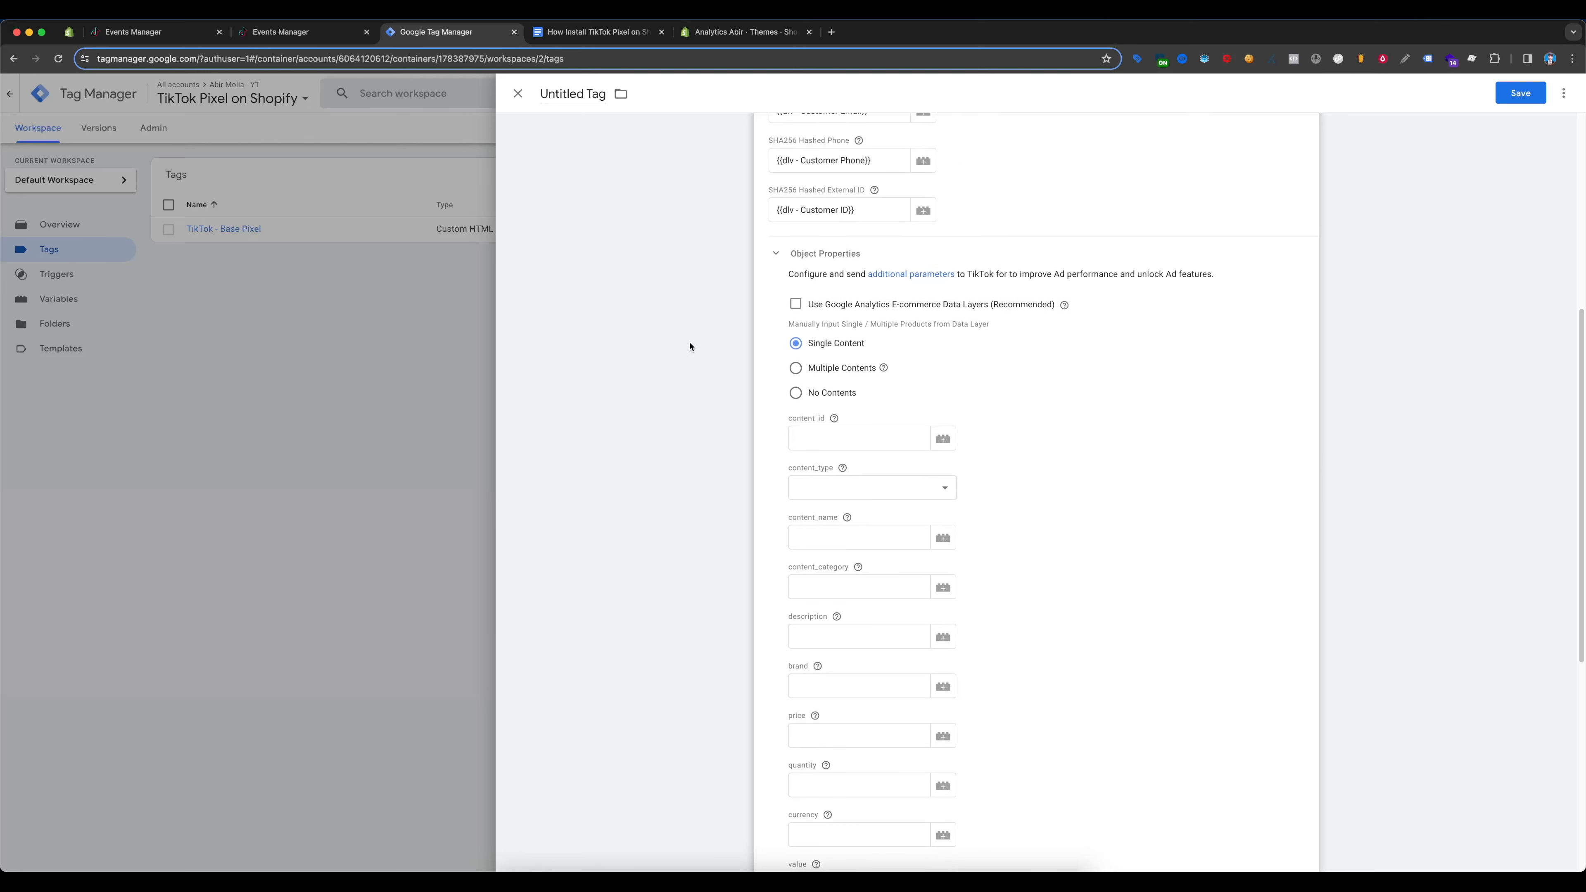
{"action": "left_click", "coordinate": [797, 304]}
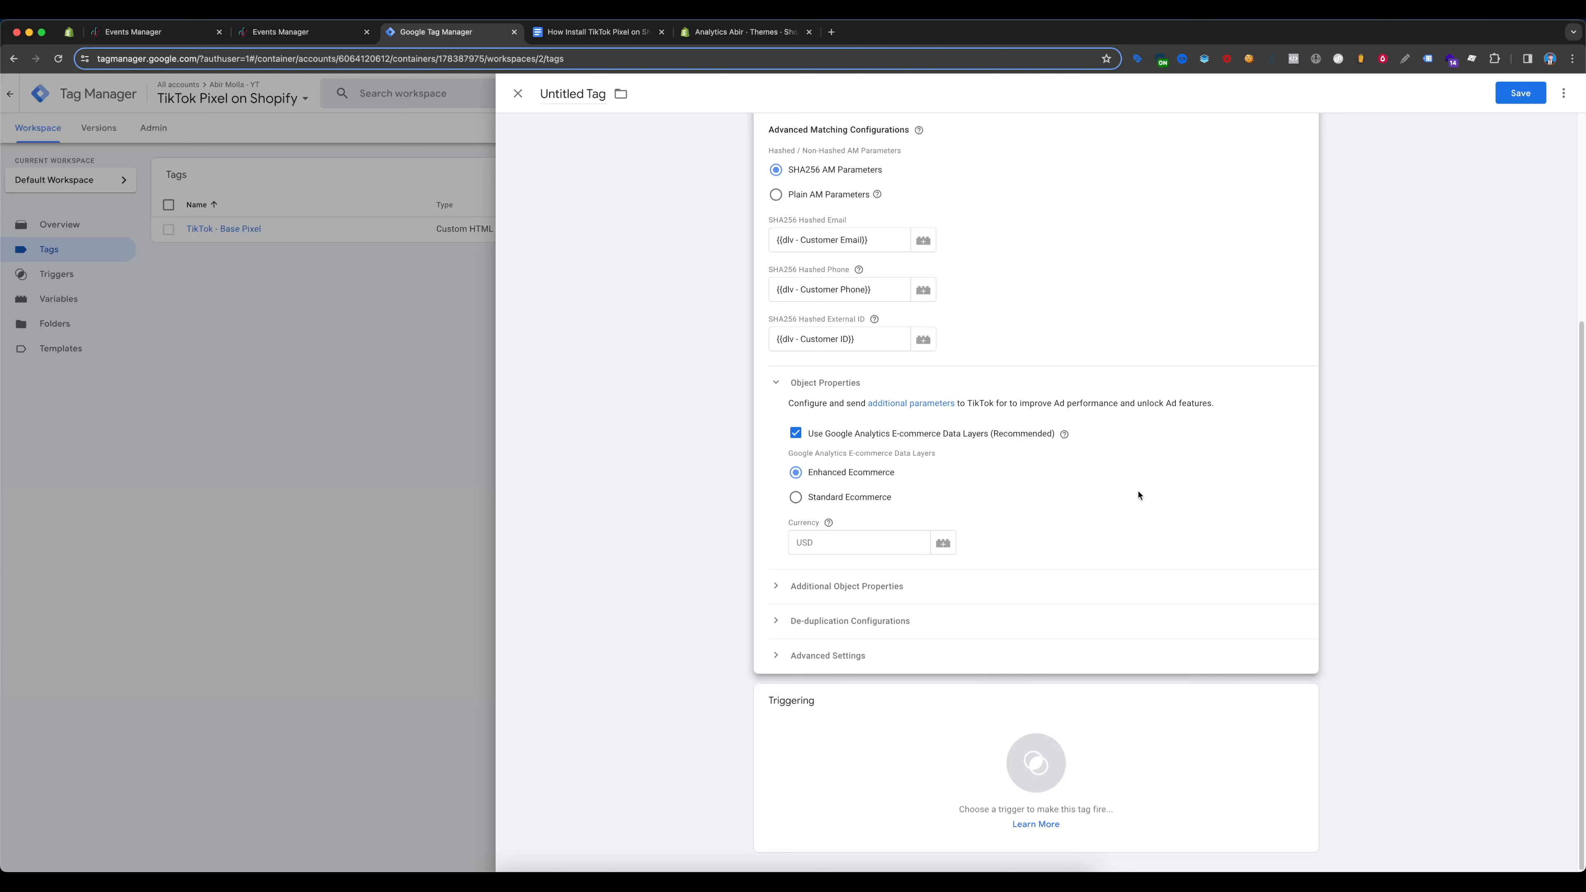
{"action": "mouse_move", "coordinate": [1064, 433]}
{"action": "left_click", "coordinate": [943, 542]}
{"action": "left_click", "coordinate": [590, 155]}
Assign the view_item trigger to the tag, and save it under the document's event name TikTok - Product View
{"action": "left_click", "coordinate": [835, 737]}
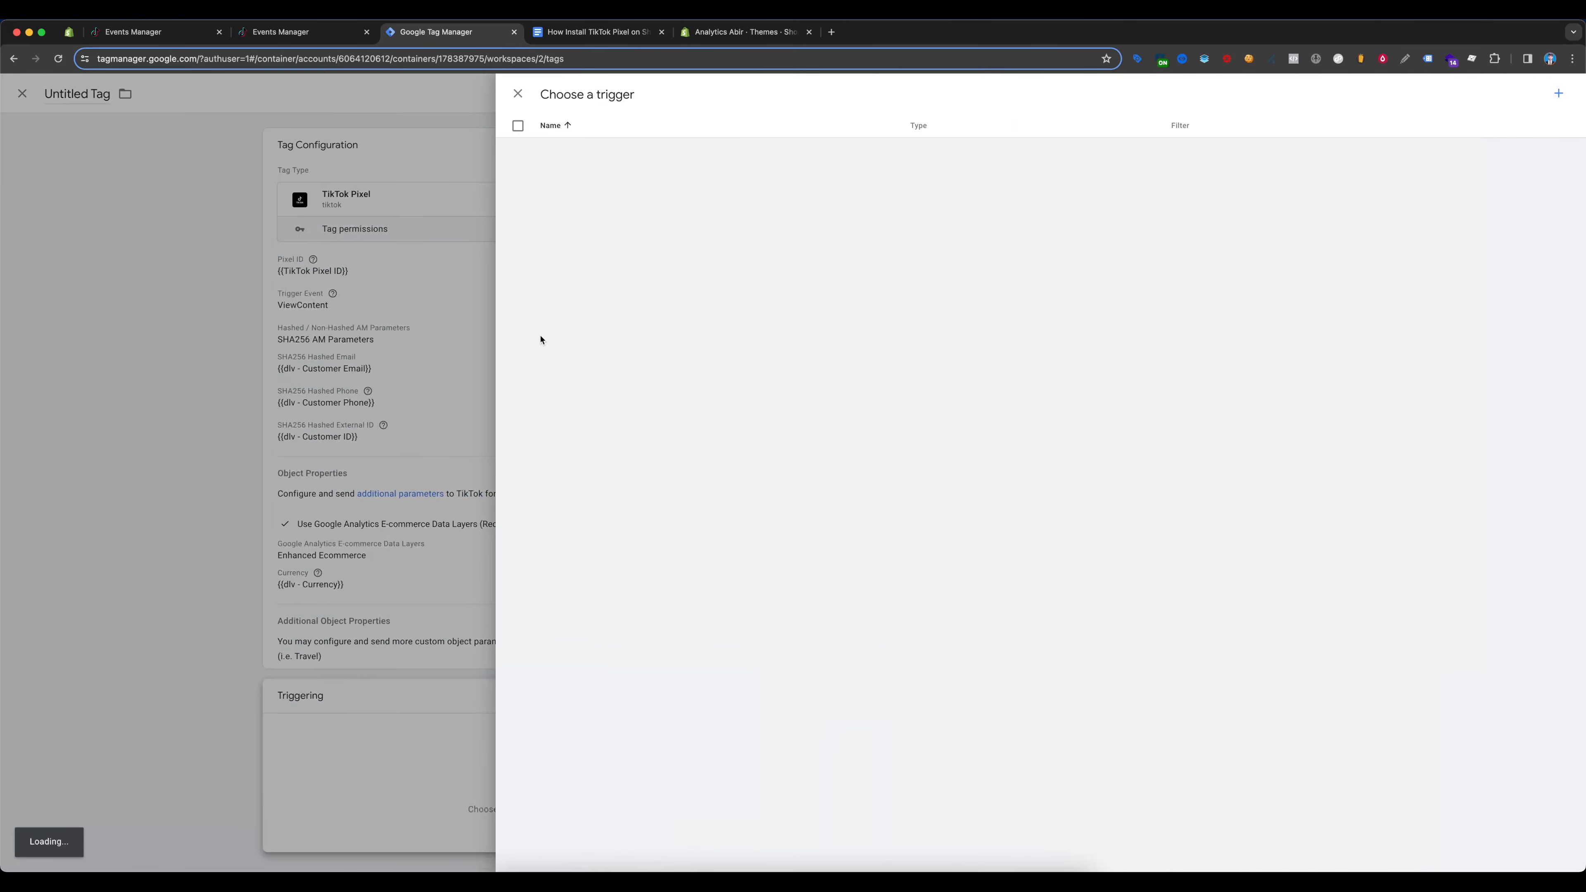
{"action": "left_click", "coordinate": [566, 281]}
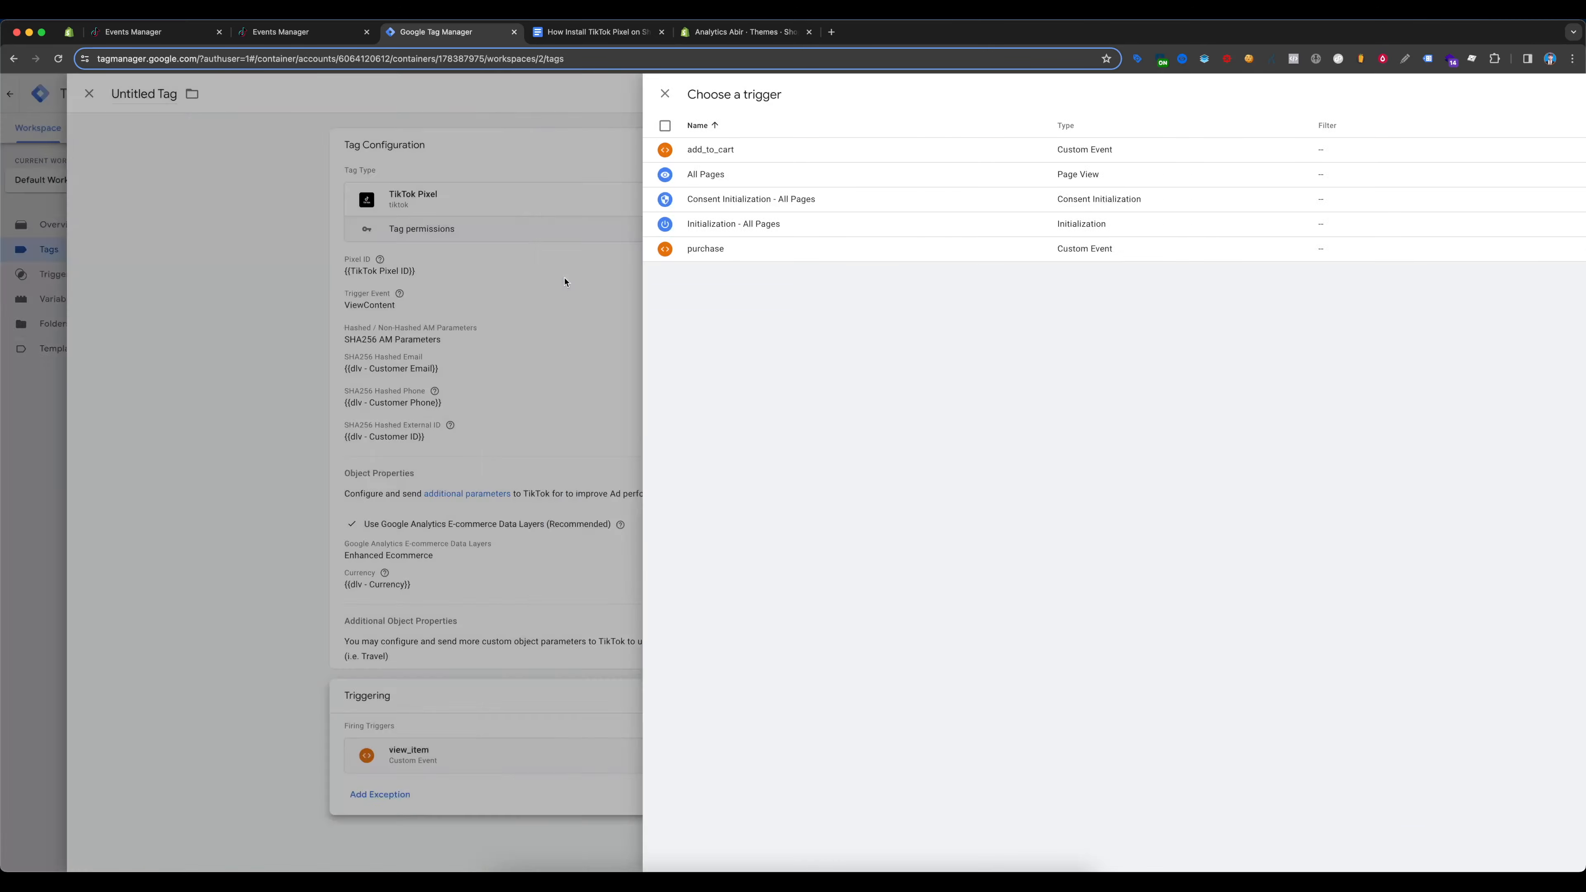
{"action": "left_click", "coordinate": [595, 33]}
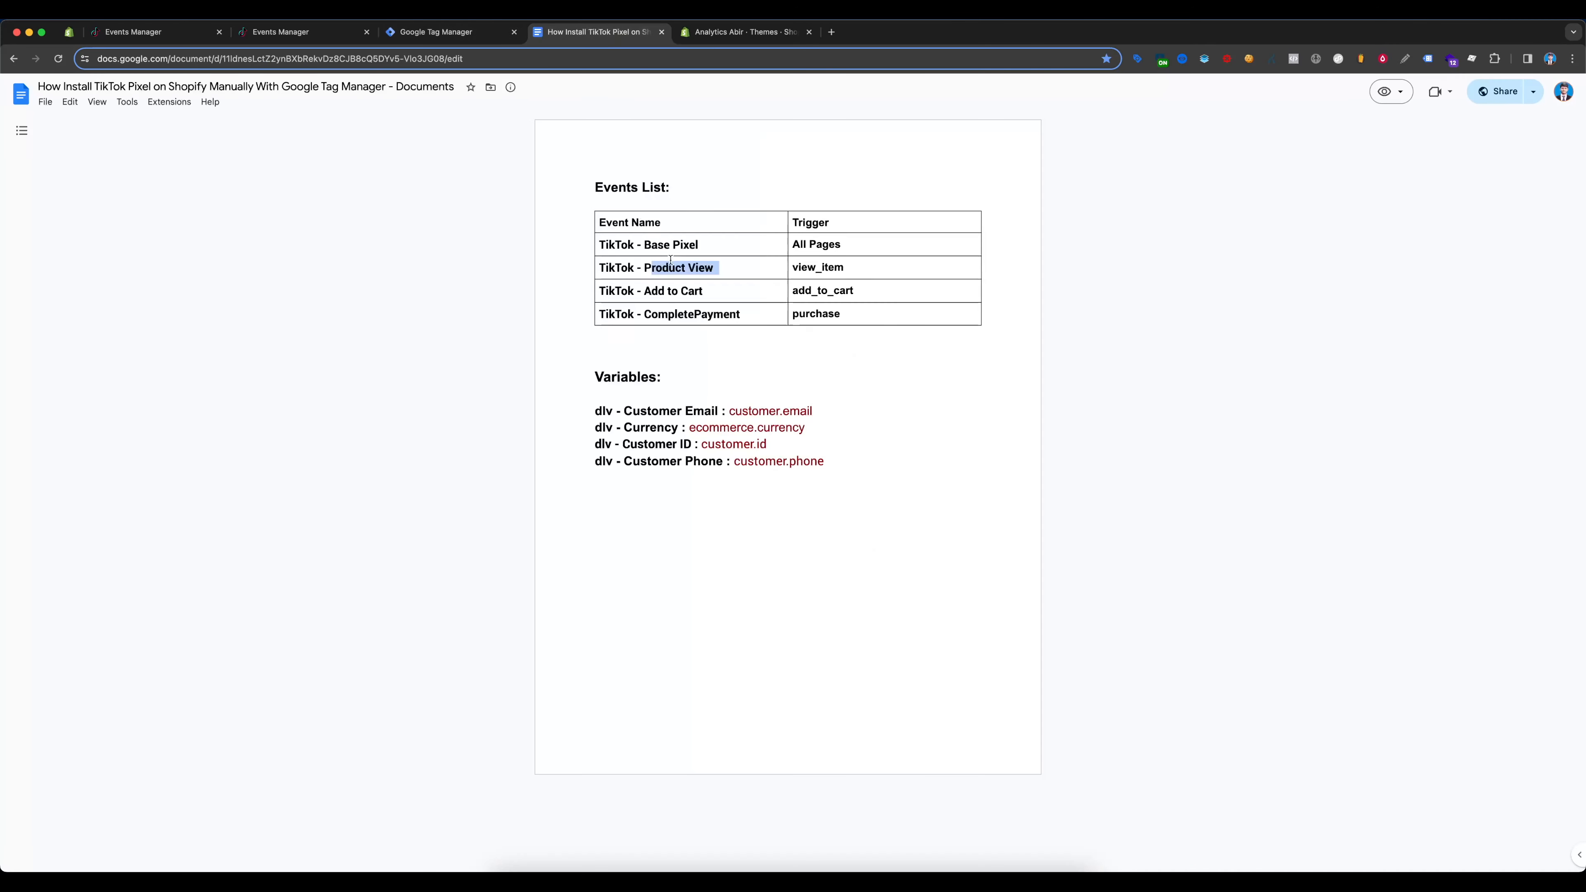
{"action": "left_click_drag", "start_coordinate": [714, 269], "coordinate": [604, 269]}
{"action": "left_click", "coordinate": [432, 33]}
{"action": "left_click", "coordinate": [558, 95]}
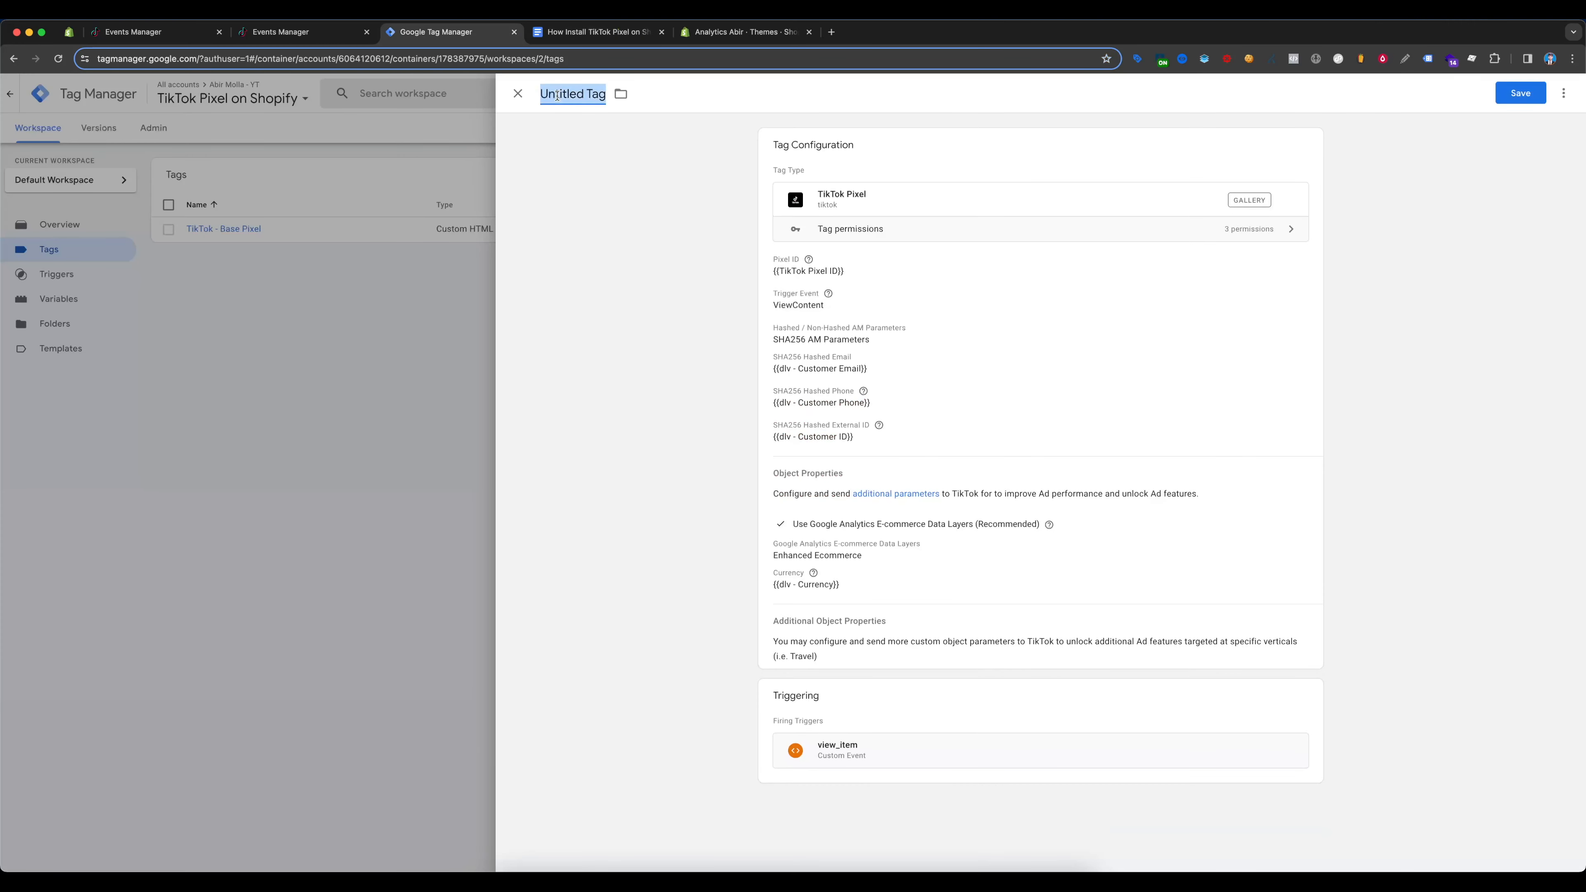
{"action": "type", "text": "TikTok - Product View"}
{"action": "left_click", "coordinate": [1540, 97]}
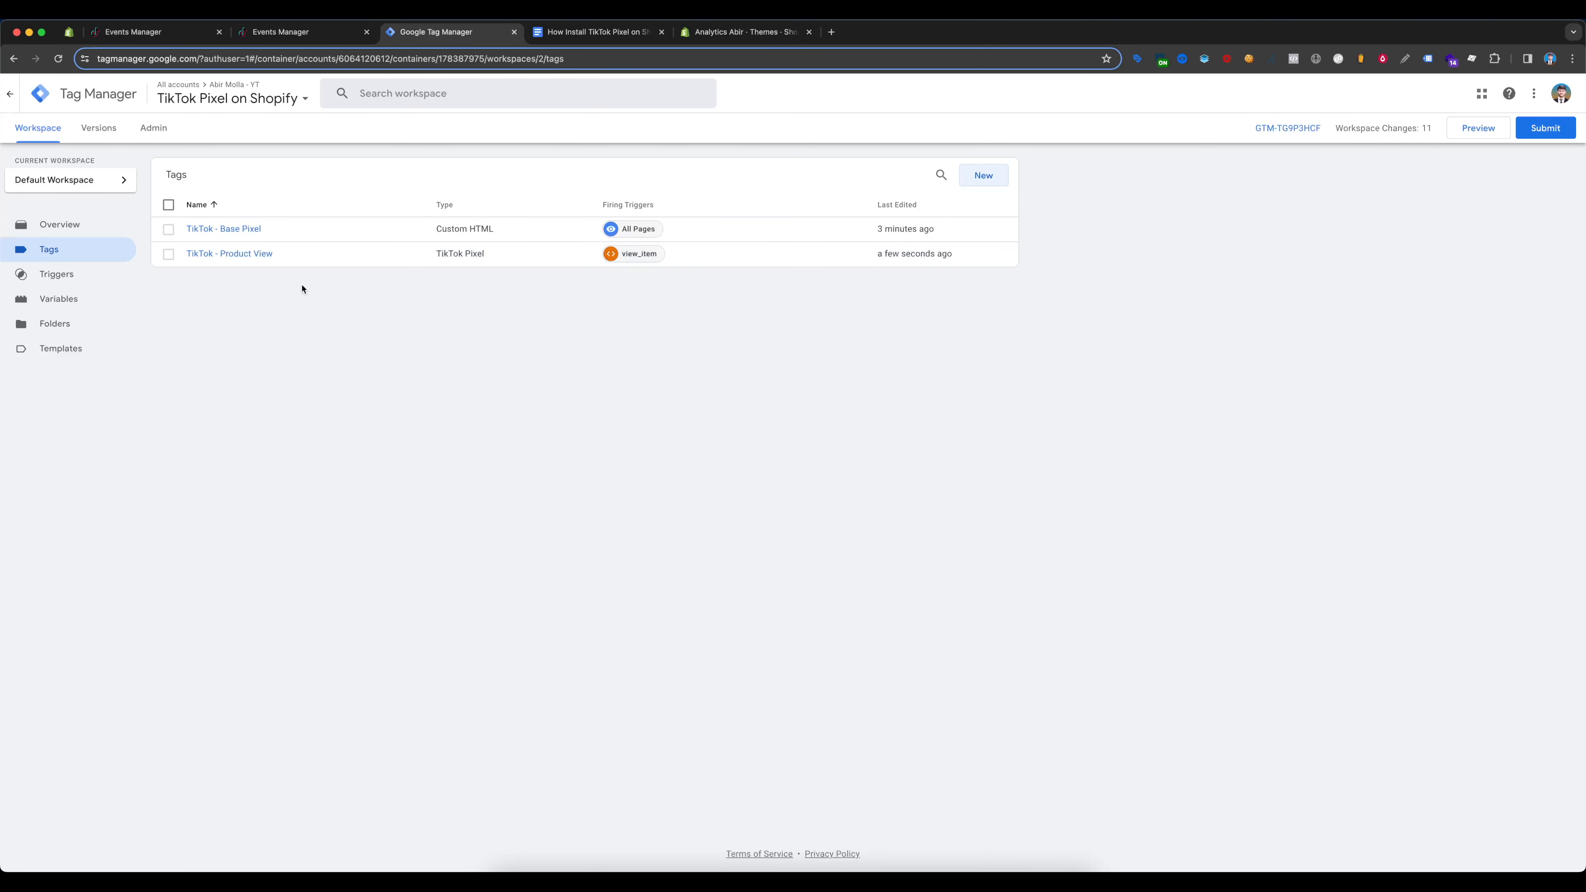
Copy the Add to Cart event name from the document, and create a new tag named TikTok - Add to Cart in Google Tag Manager
{"action": "left_click", "coordinate": [618, 32]}
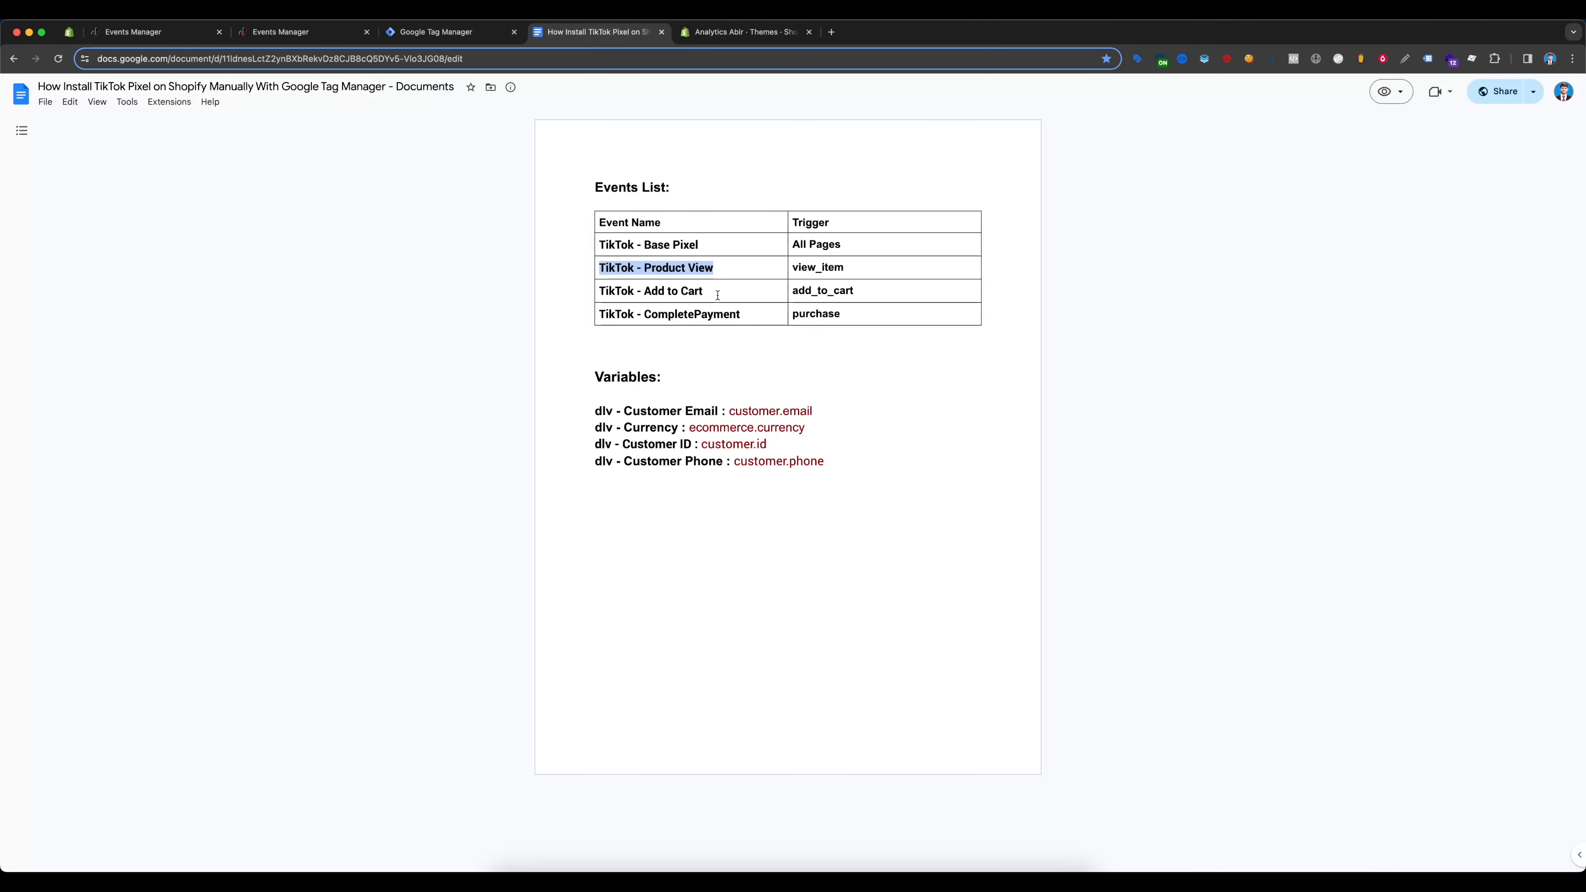
{"action": "left_click_drag", "start_coordinate": [717, 295], "coordinate": [609, 295]}
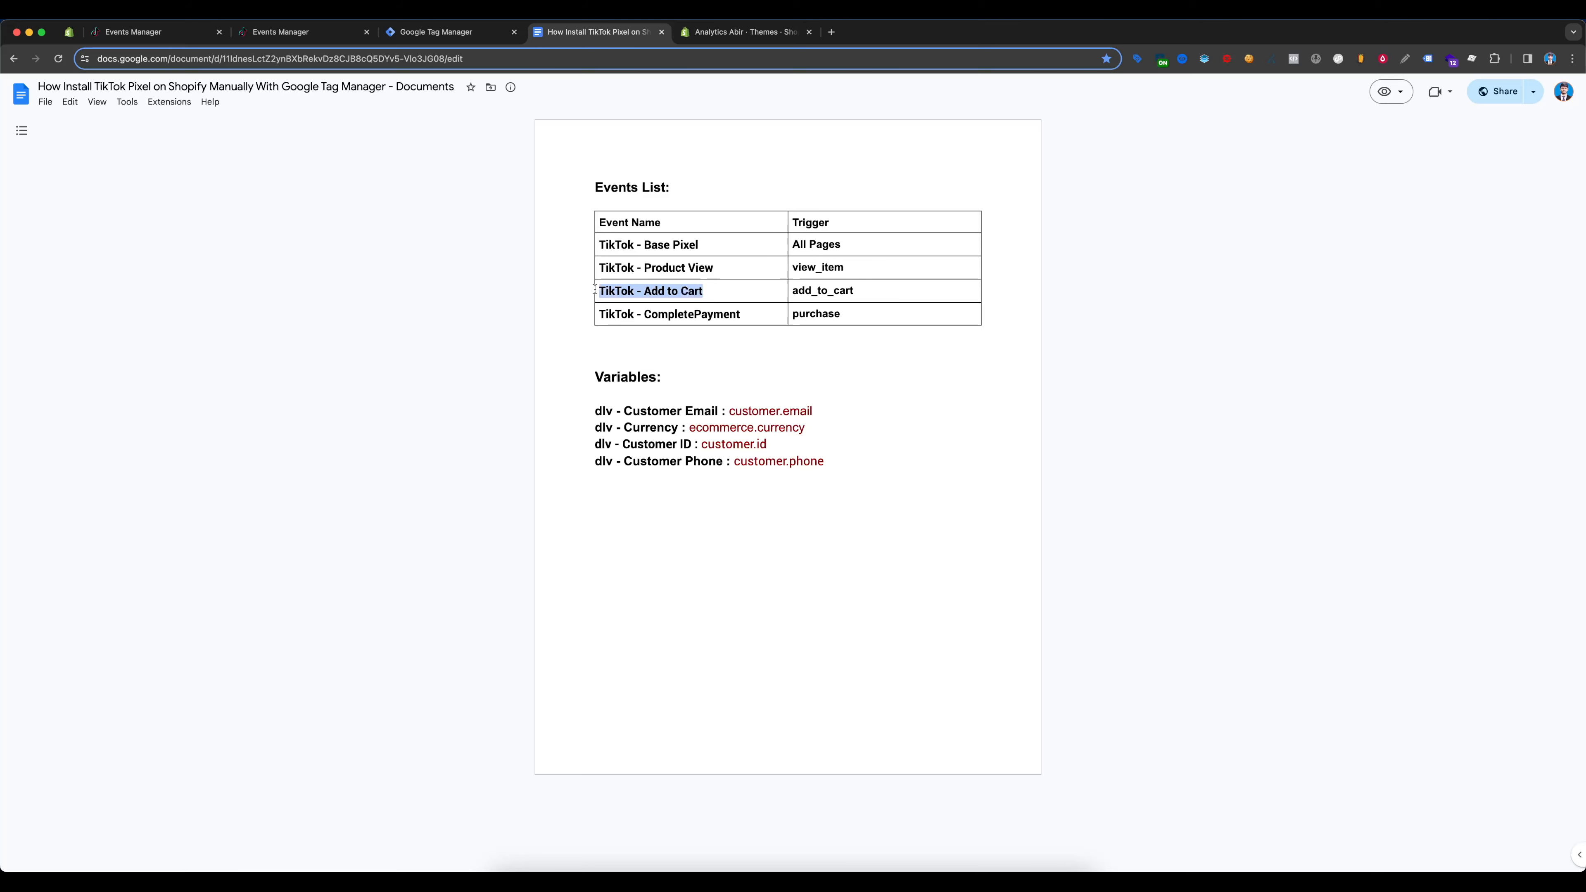
{"action": "left_click", "coordinate": [423, 34]}
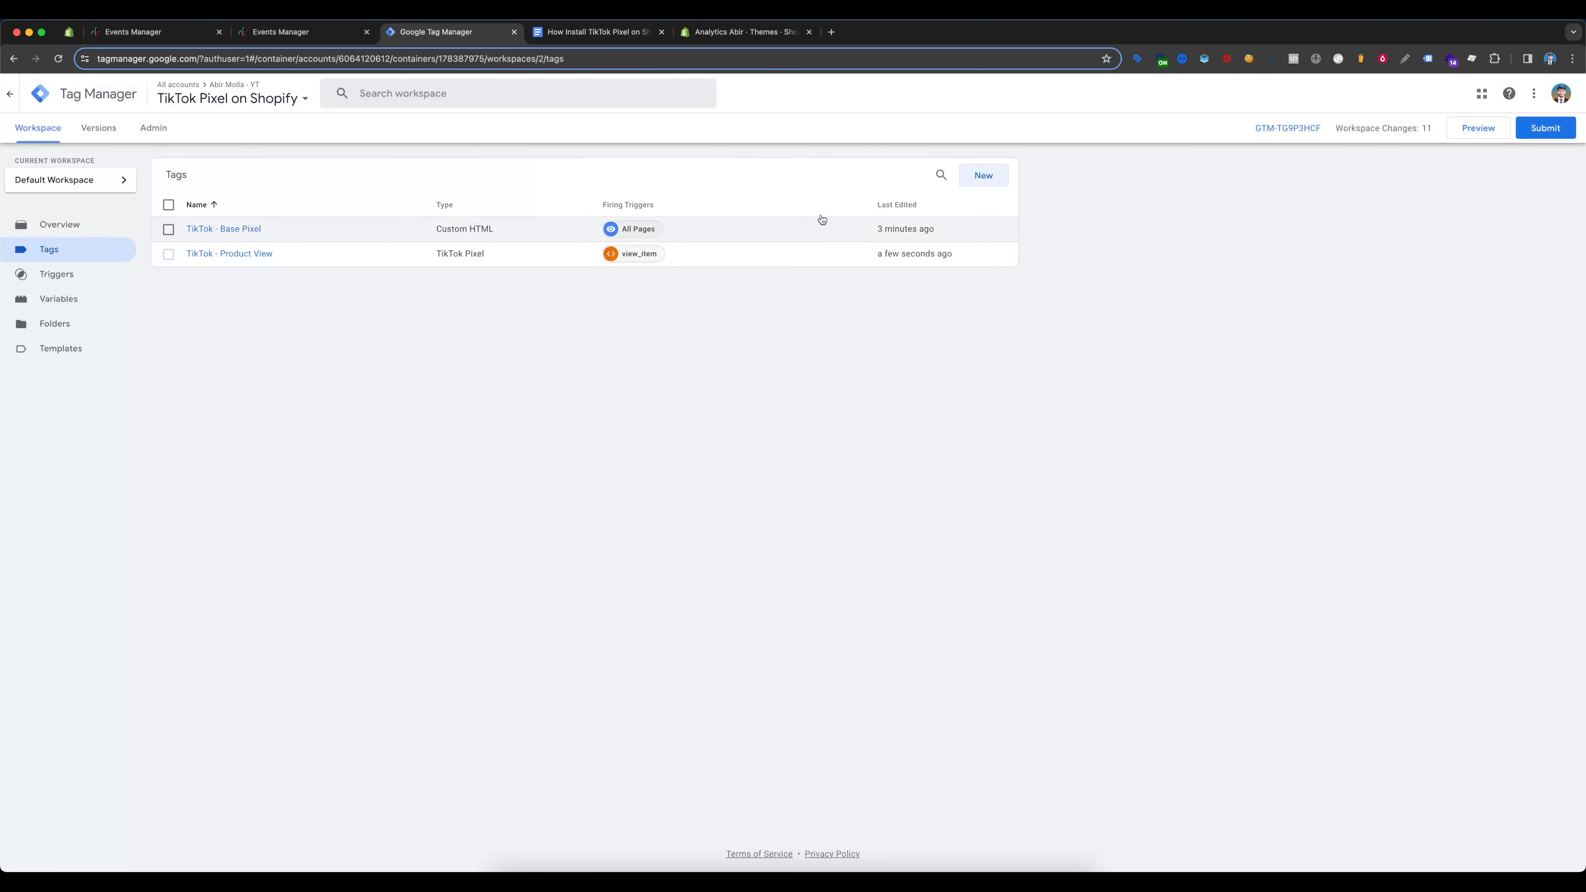
{"action": "left_click", "coordinate": [975, 180]}
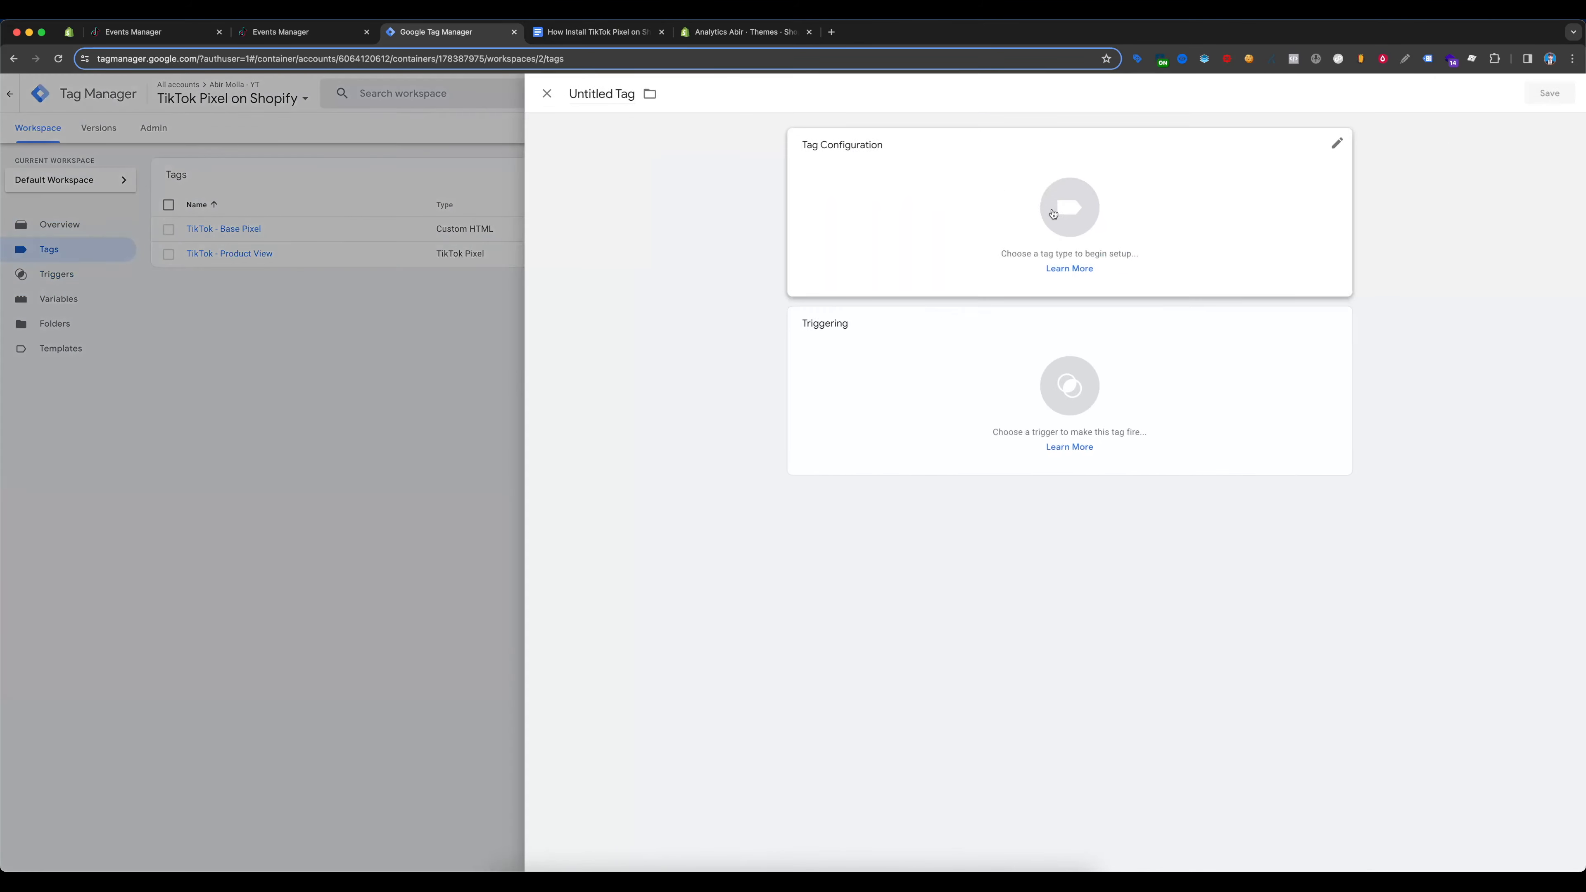
{"action": "left_click", "coordinate": [584, 98]}
{"action": "key", "text": "super+a"}
{"action": "type", "text": "TikTok - Add to Cart"}
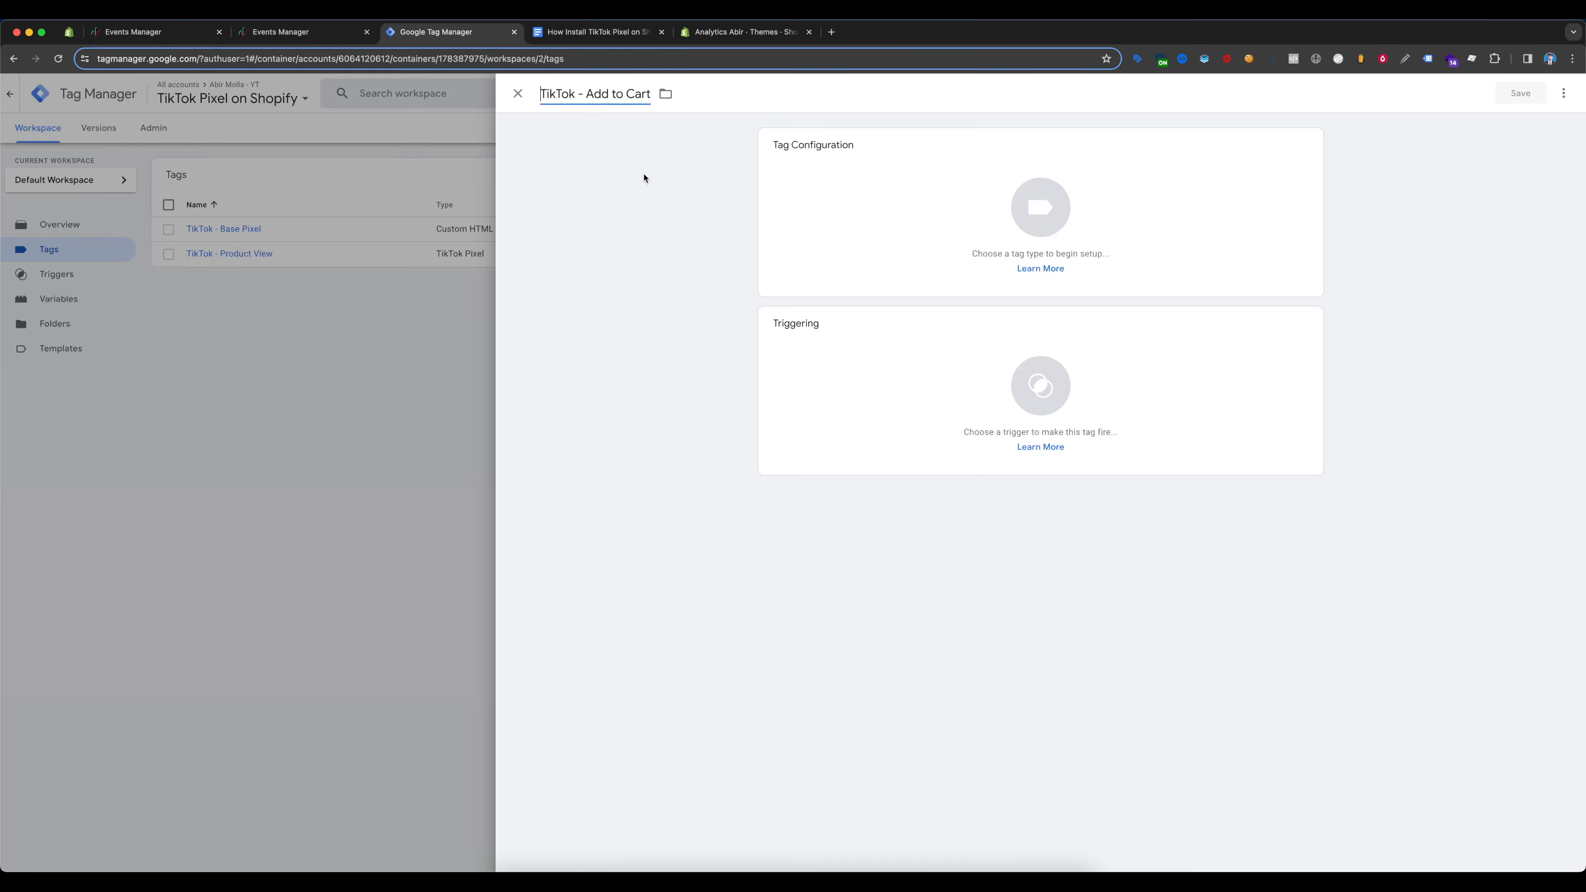
Make the tag a TikTok Pixel type, with the TikTok Pixel ID variable as pixel ID and AddToCart as trigger event
{"action": "left_click", "coordinate": [827, 180]}
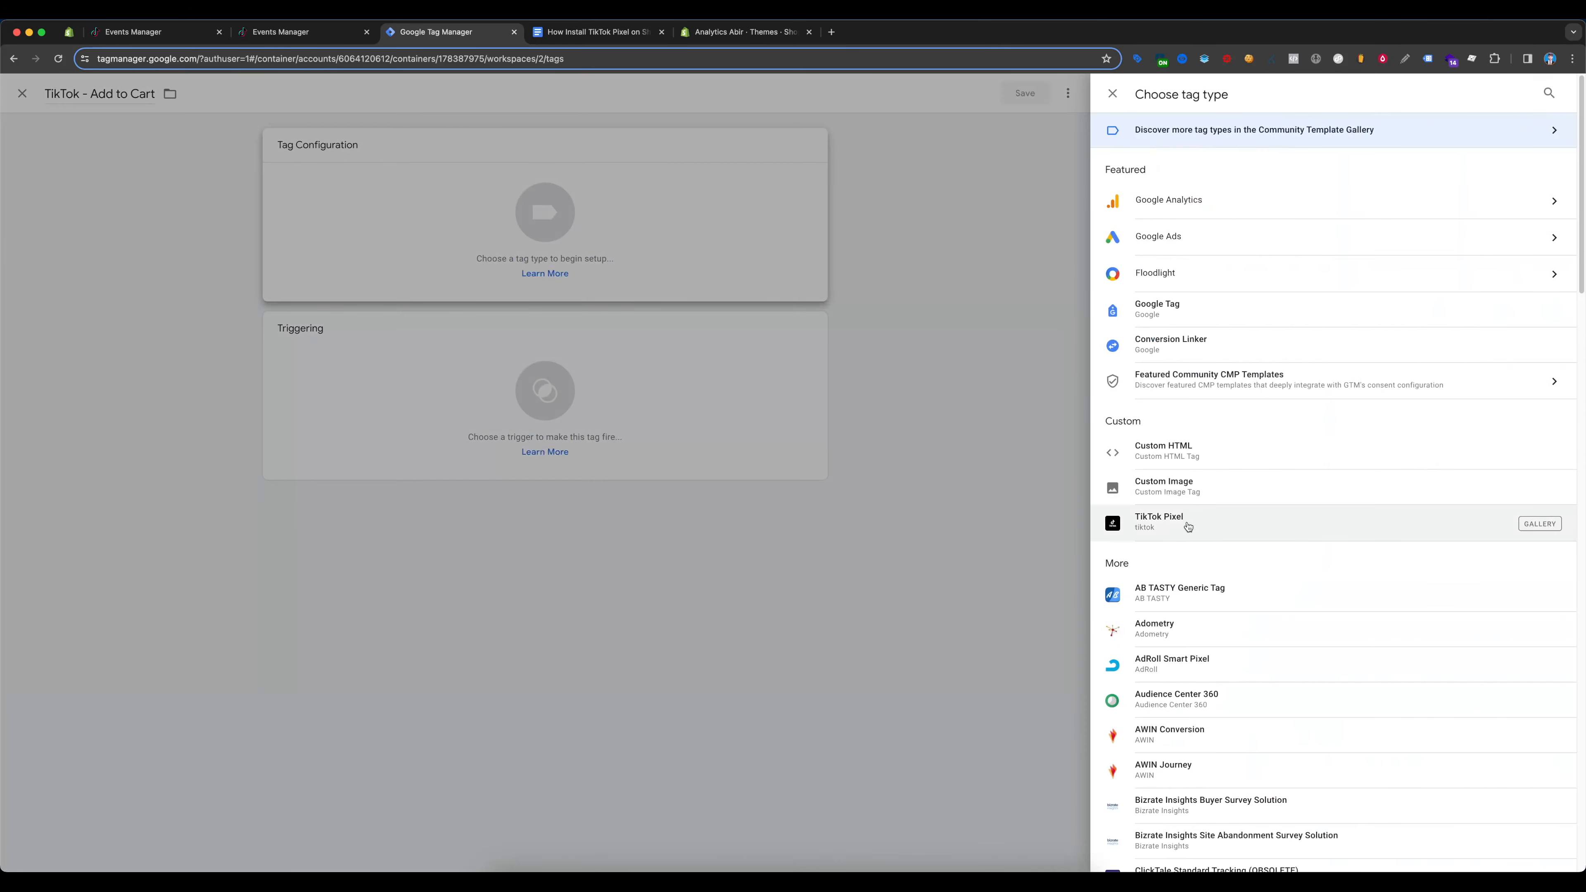
{"action": "left_click", "coordinate": [1188, 525]}
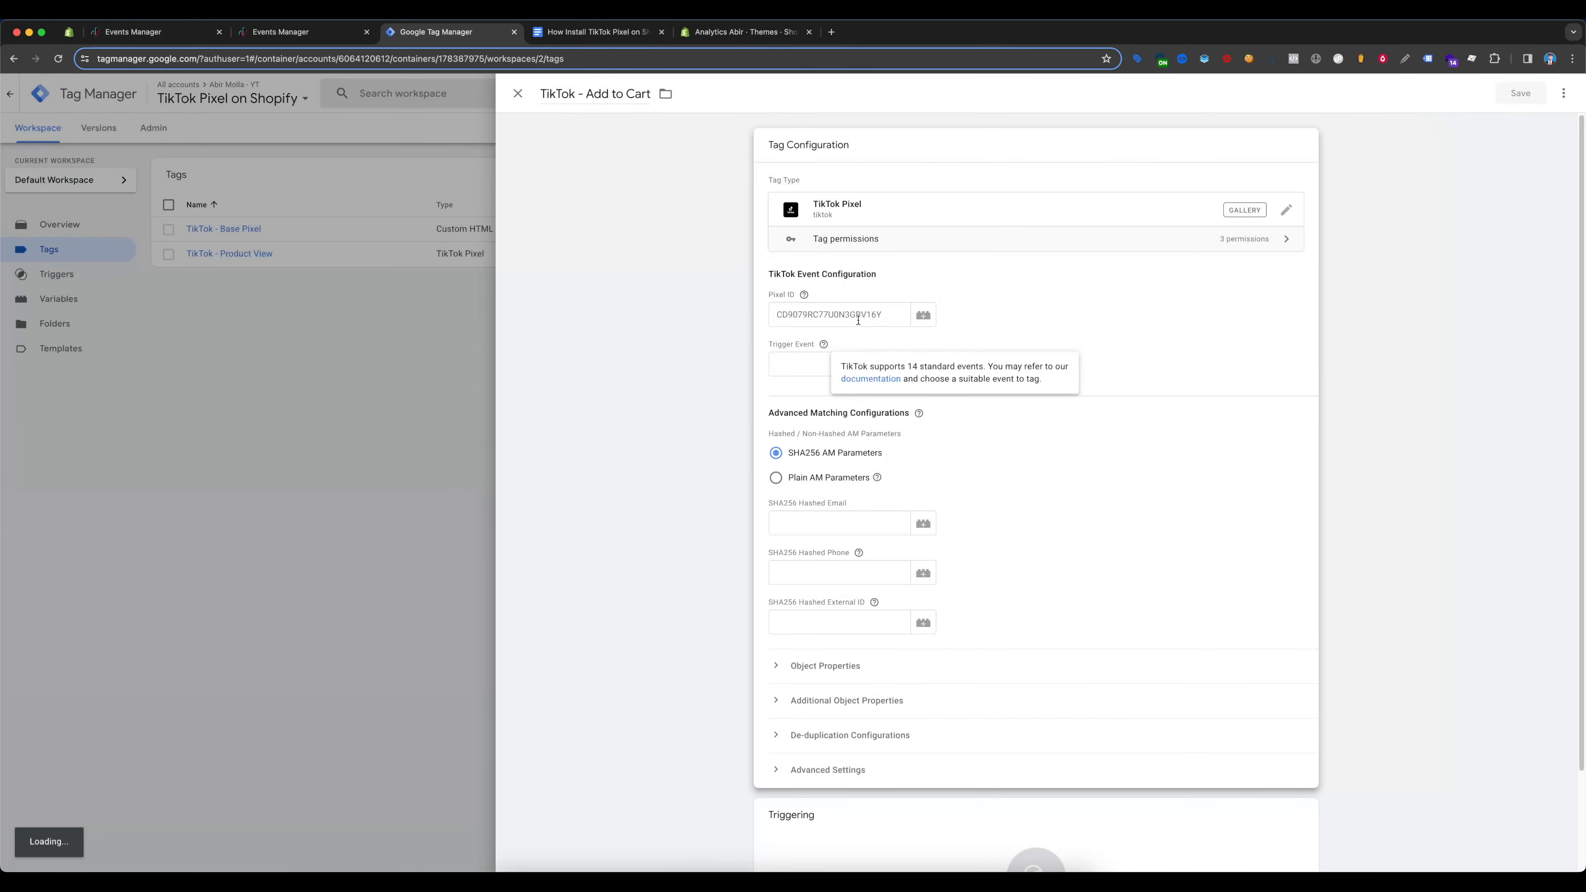
{"action": "left_click", "coordinate": [926, 316]}
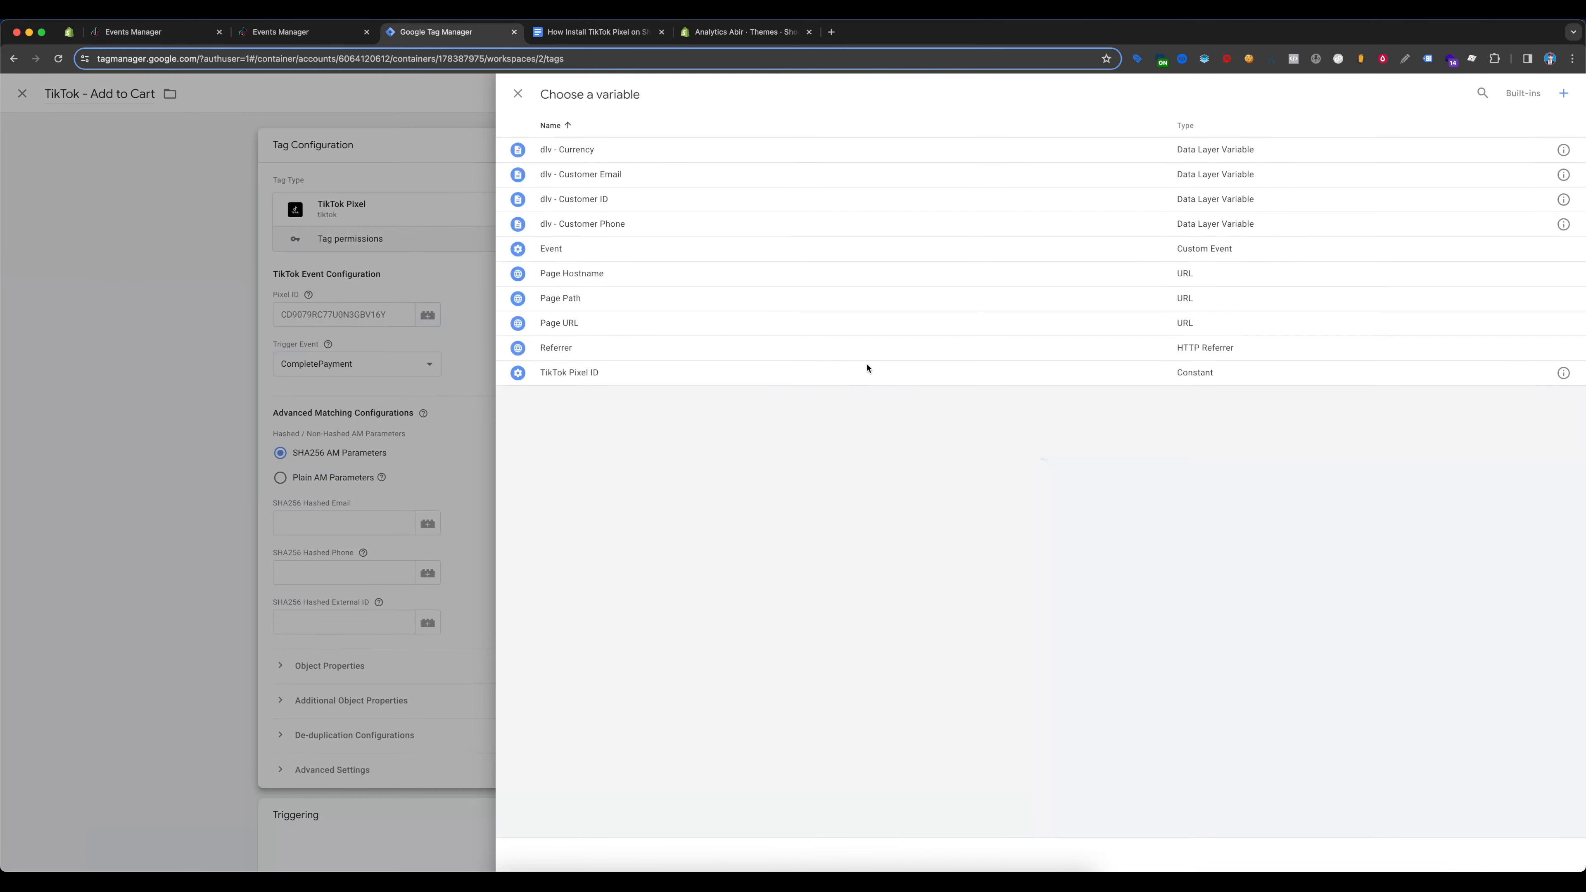
{"action": "left_click", "coordinate": [617, 370]}
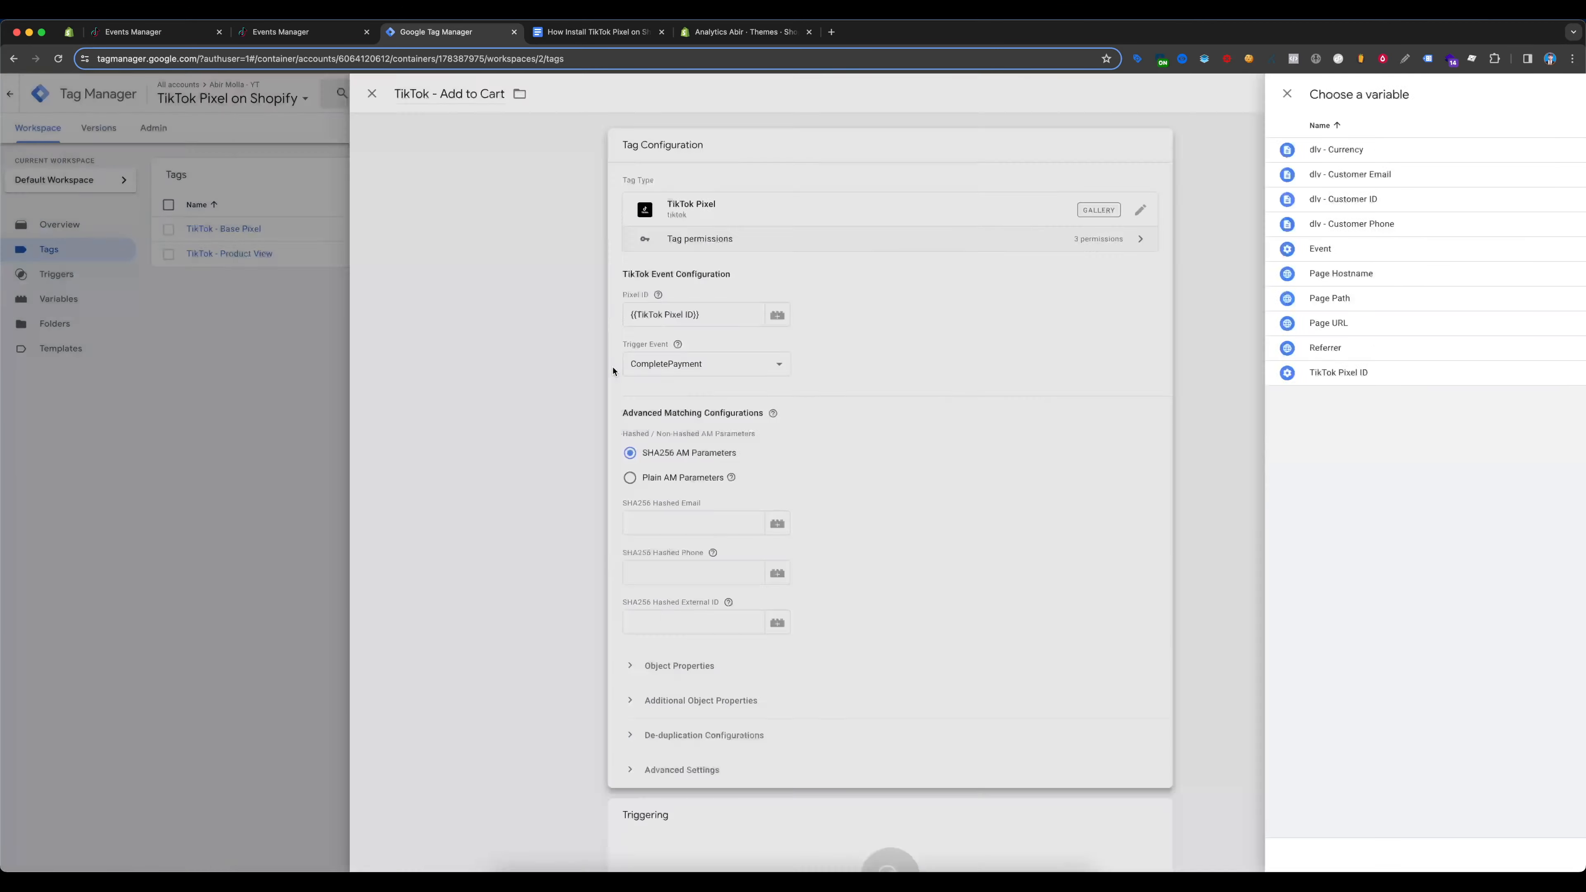
{"action": "left_click", "coordinate": [810, 366]}
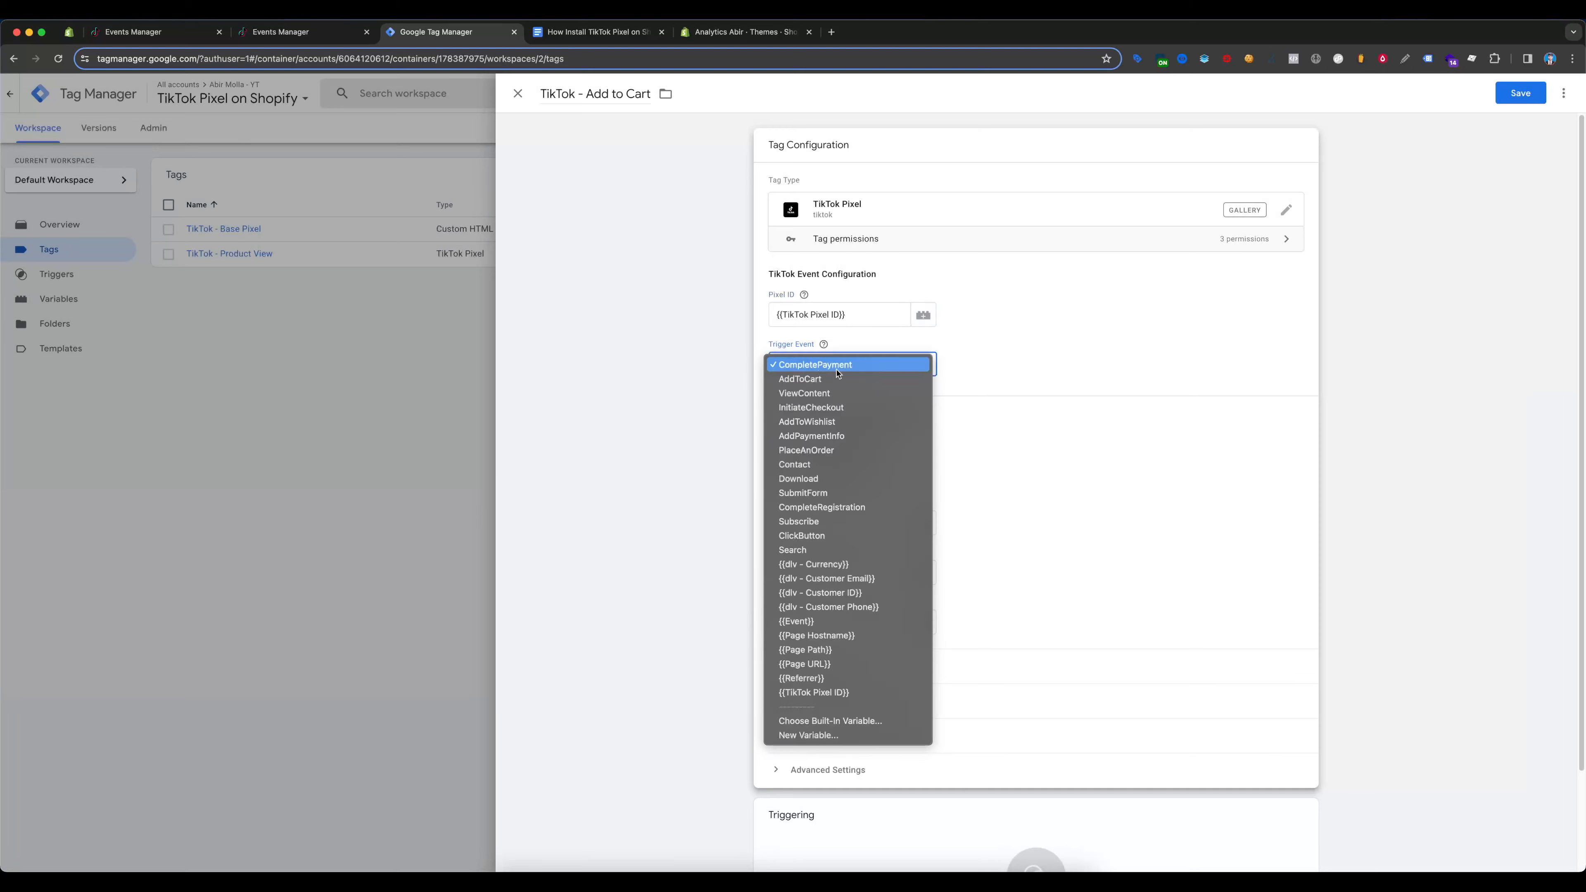
{"action": "left_click", "coordinate": [825, 379]}
Fill the SHA256 hashed email, phone and external ID with the dlv - Customer Email, dlv - Customer Phone and dlv - Customer ID variables
{"action": "scroll", "coordinate": [1024, 354], "scroll_direction": "down", "scroll_amount": 2}
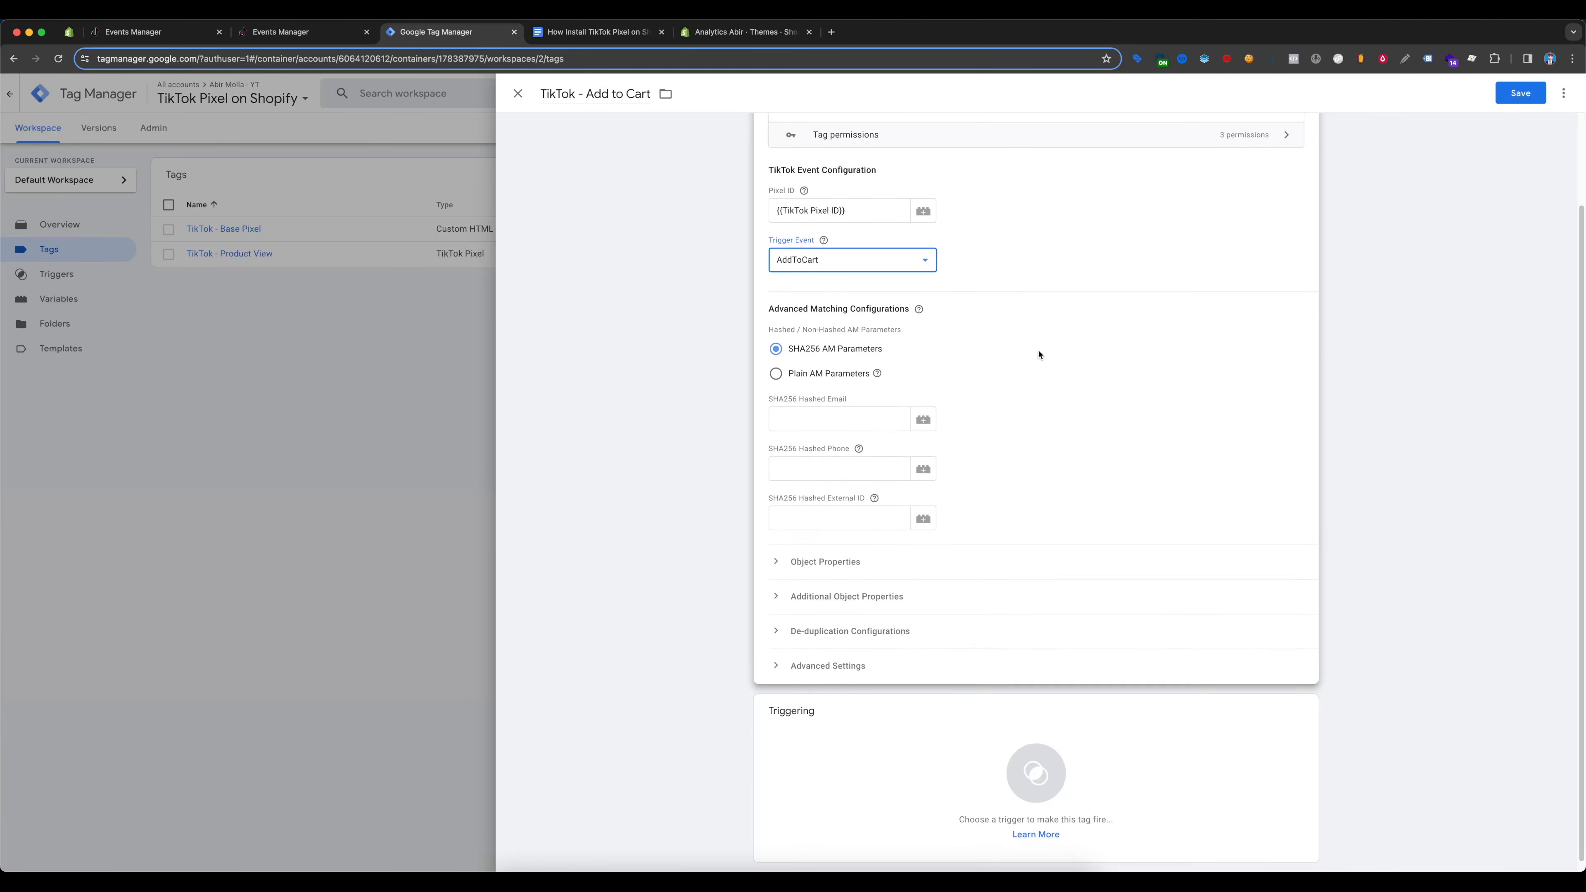
{"action": "left_click", "coordinate": [924, 409]}
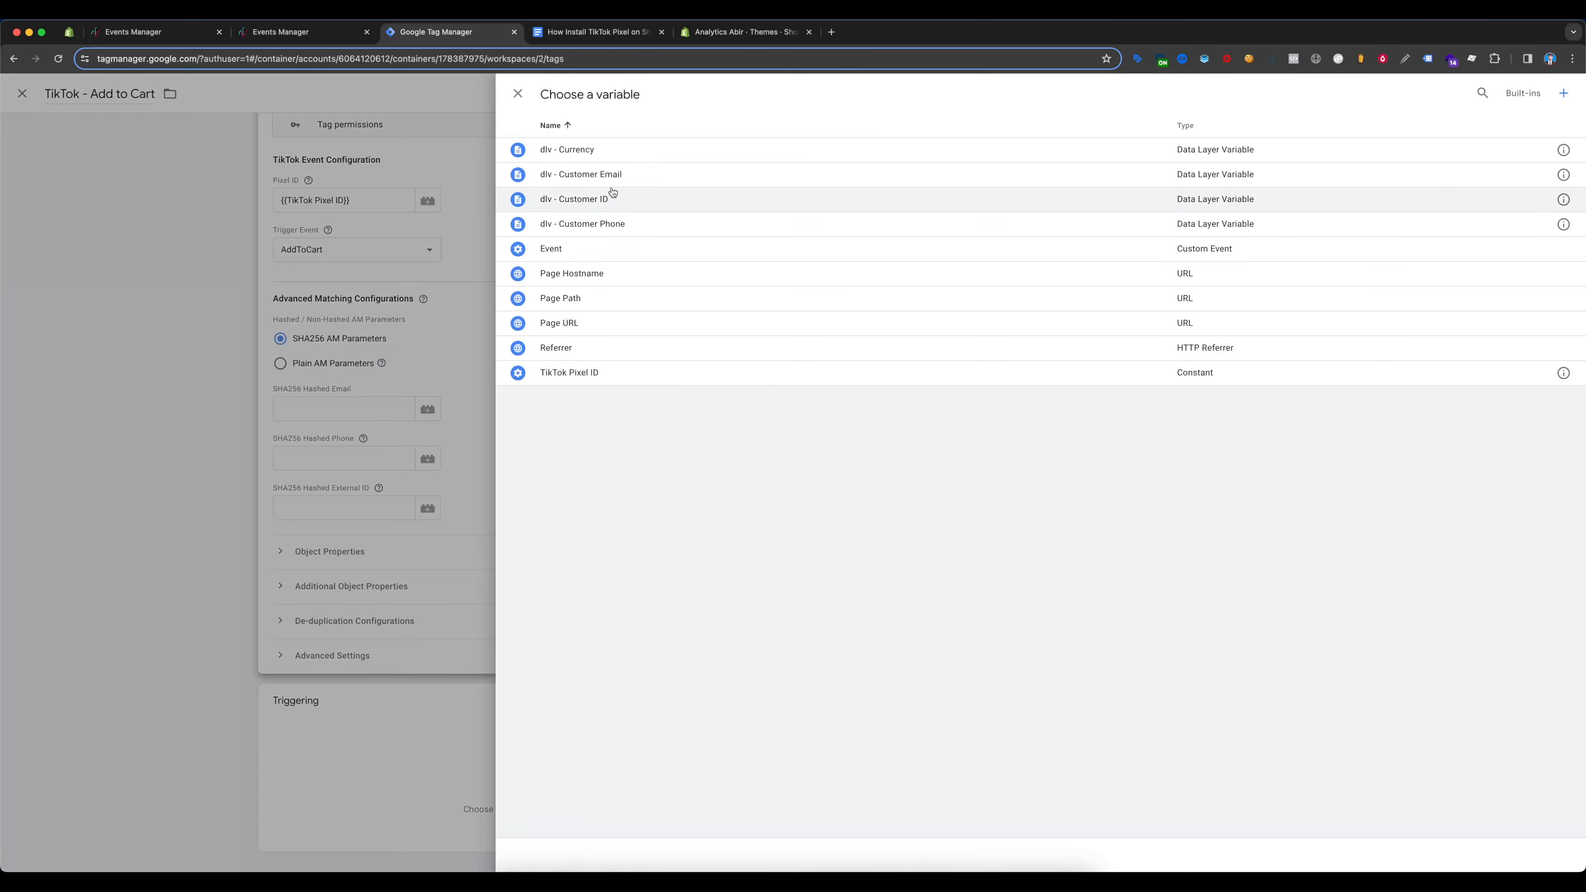
{"action": "left_click", "coordinate": [625, 175]}
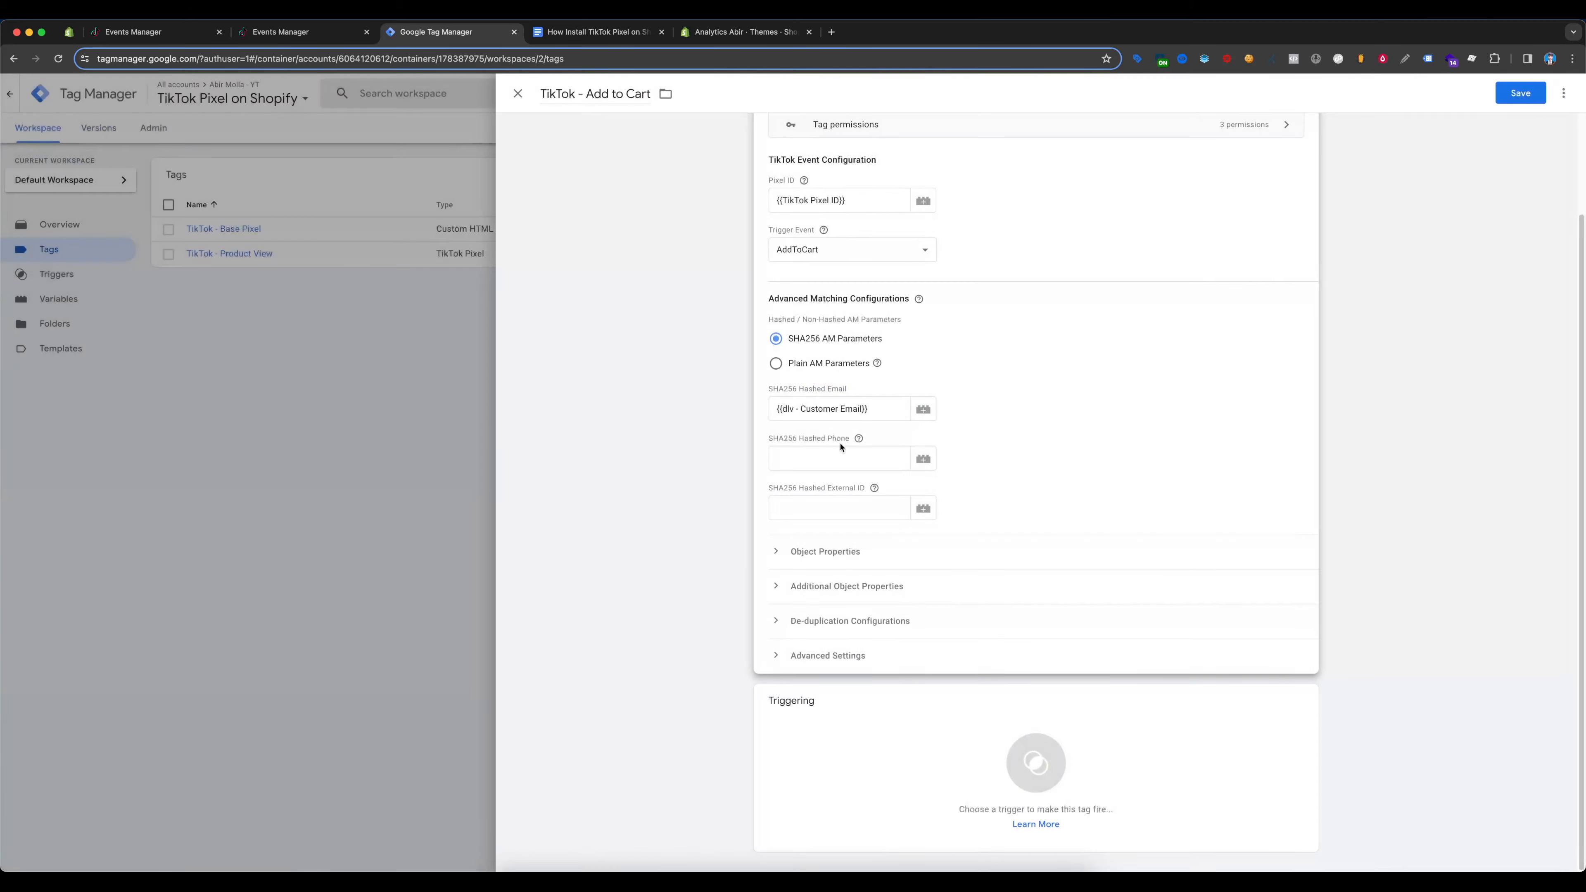
{"action": "left_click", "coordinate": [924, 458]}
{"action": "left_click", "coordinate": [637, 223]}
{"action": "left_click", "coordinate": [924, 508]}
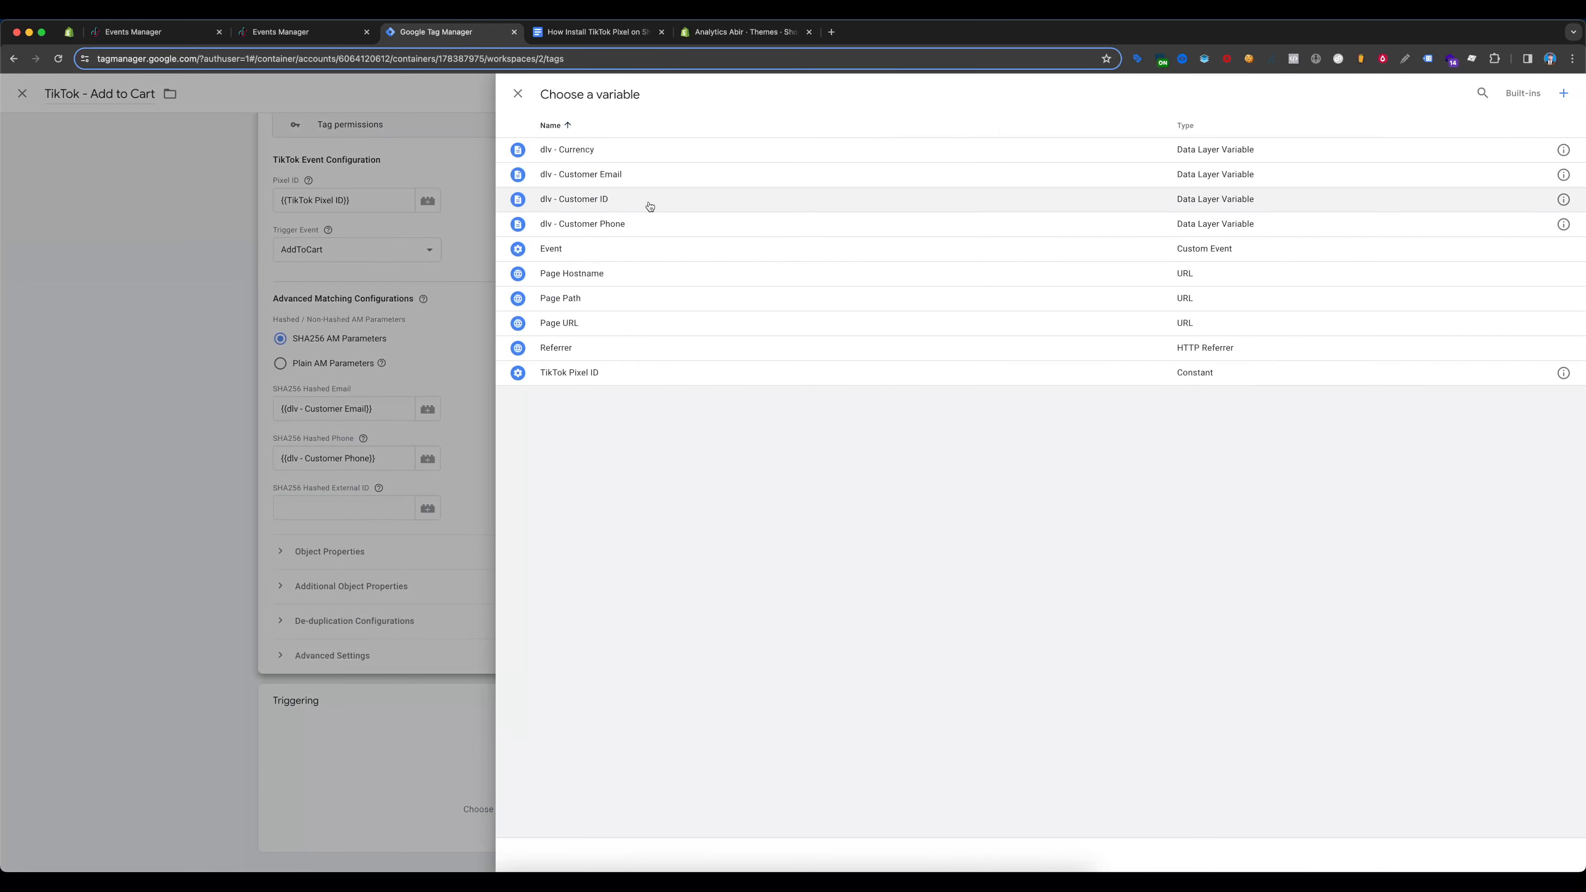
{"action": "left_click", "coordinate": [647, 206]}
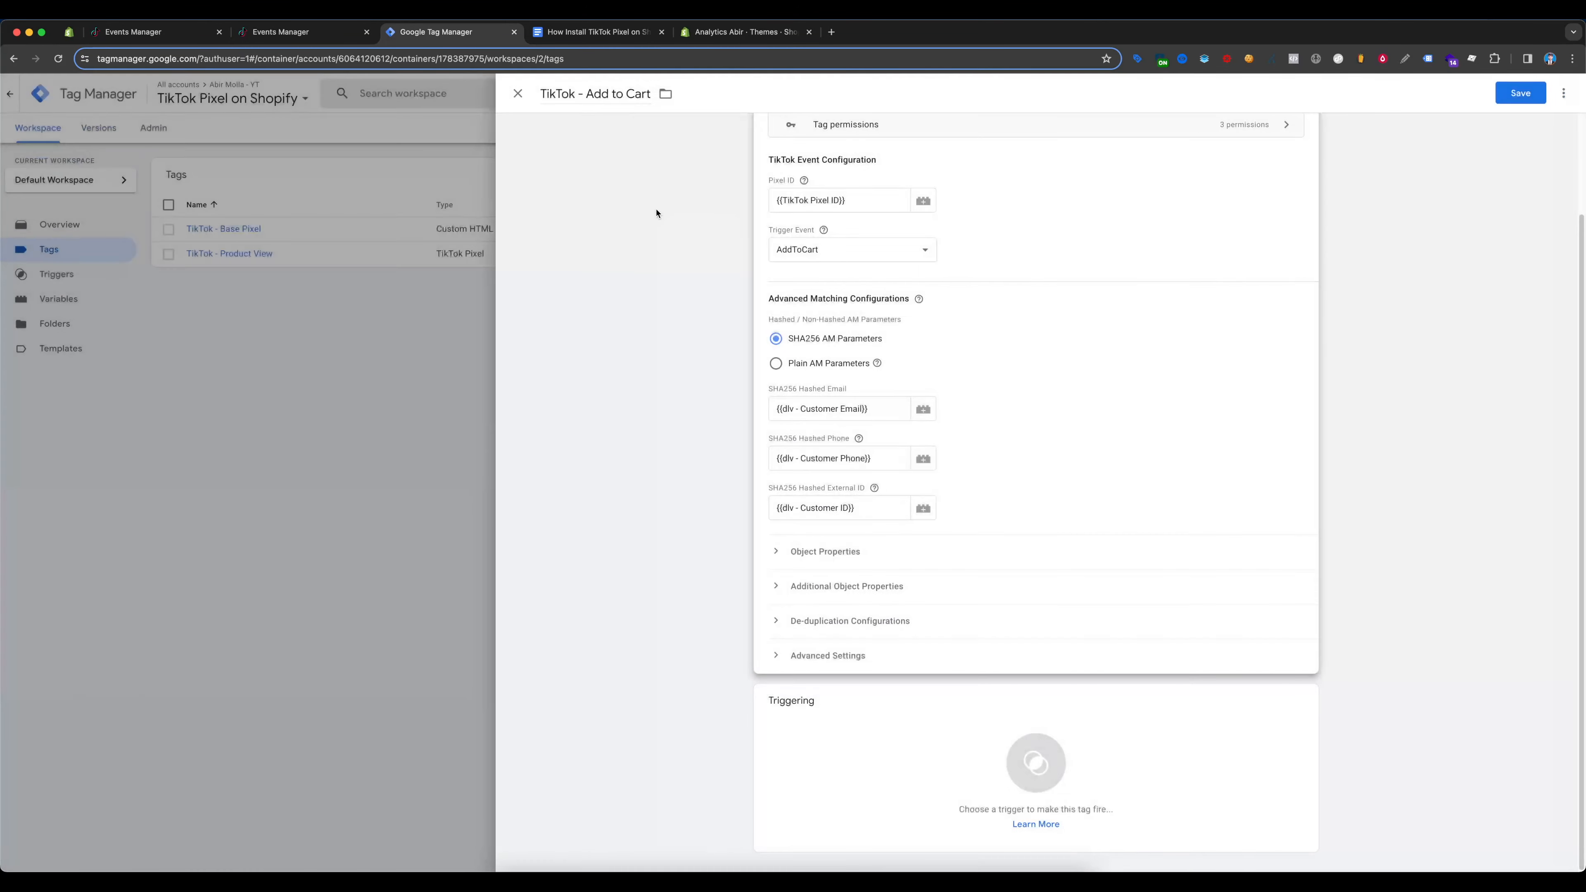
In Object Properties, enable Google Analytics E-commerce Data Layers and set the currency to the dlv - Currency variable
{"action": "left_click", "coordinate": [841, 566]}
{"action": "scroll", "coordinate": [1027, 478], "scroll_direction": "down", "scroll_amount": 5}
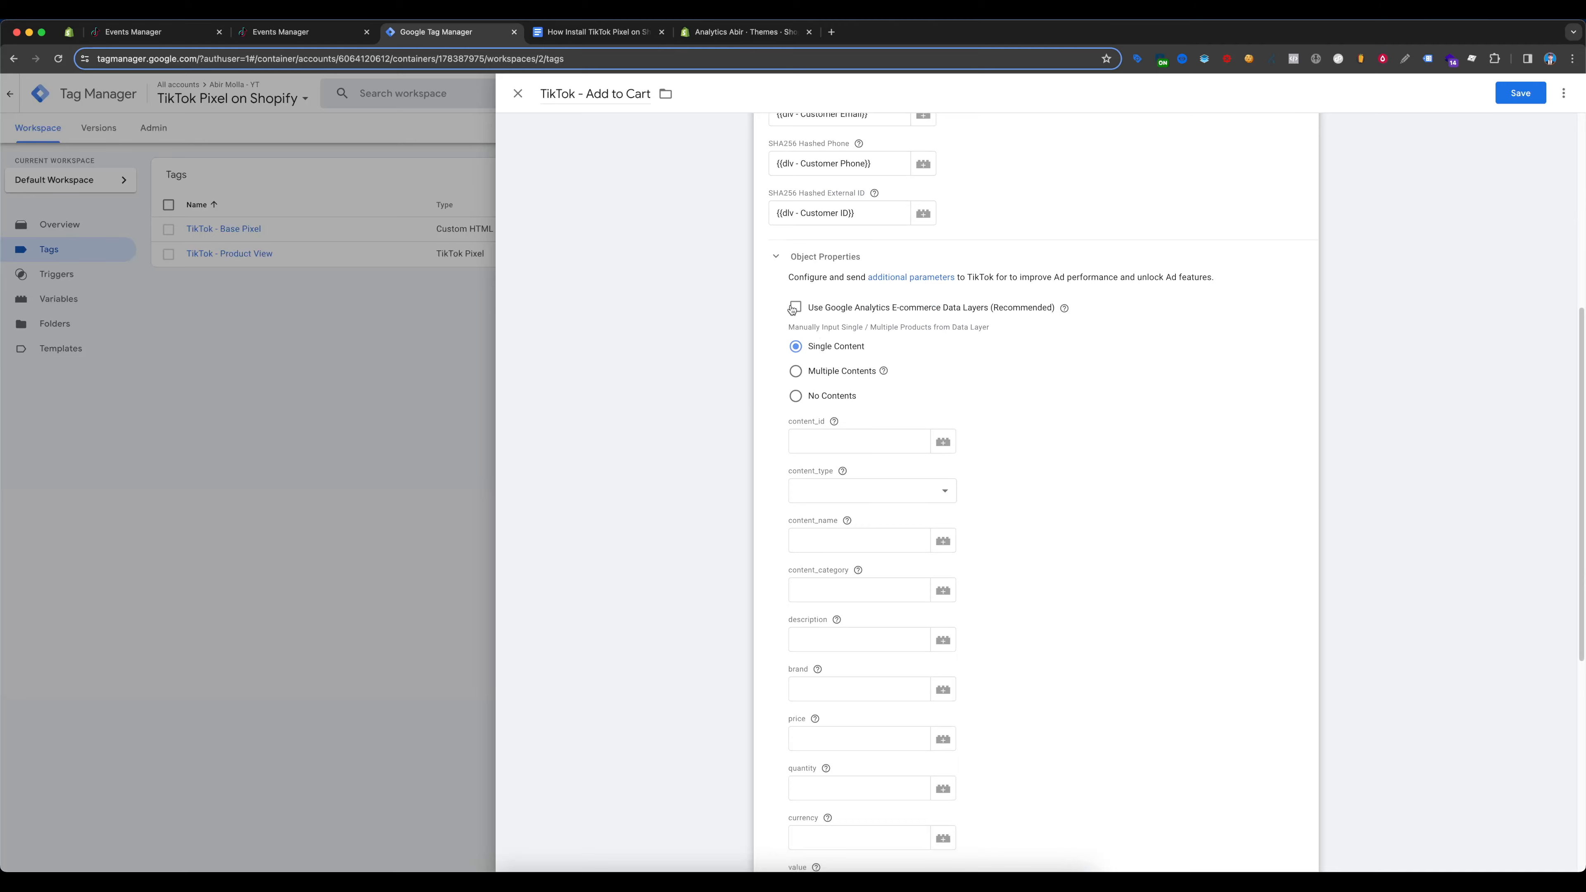
{"action": "left_click", "coordinate": [795, 307]}
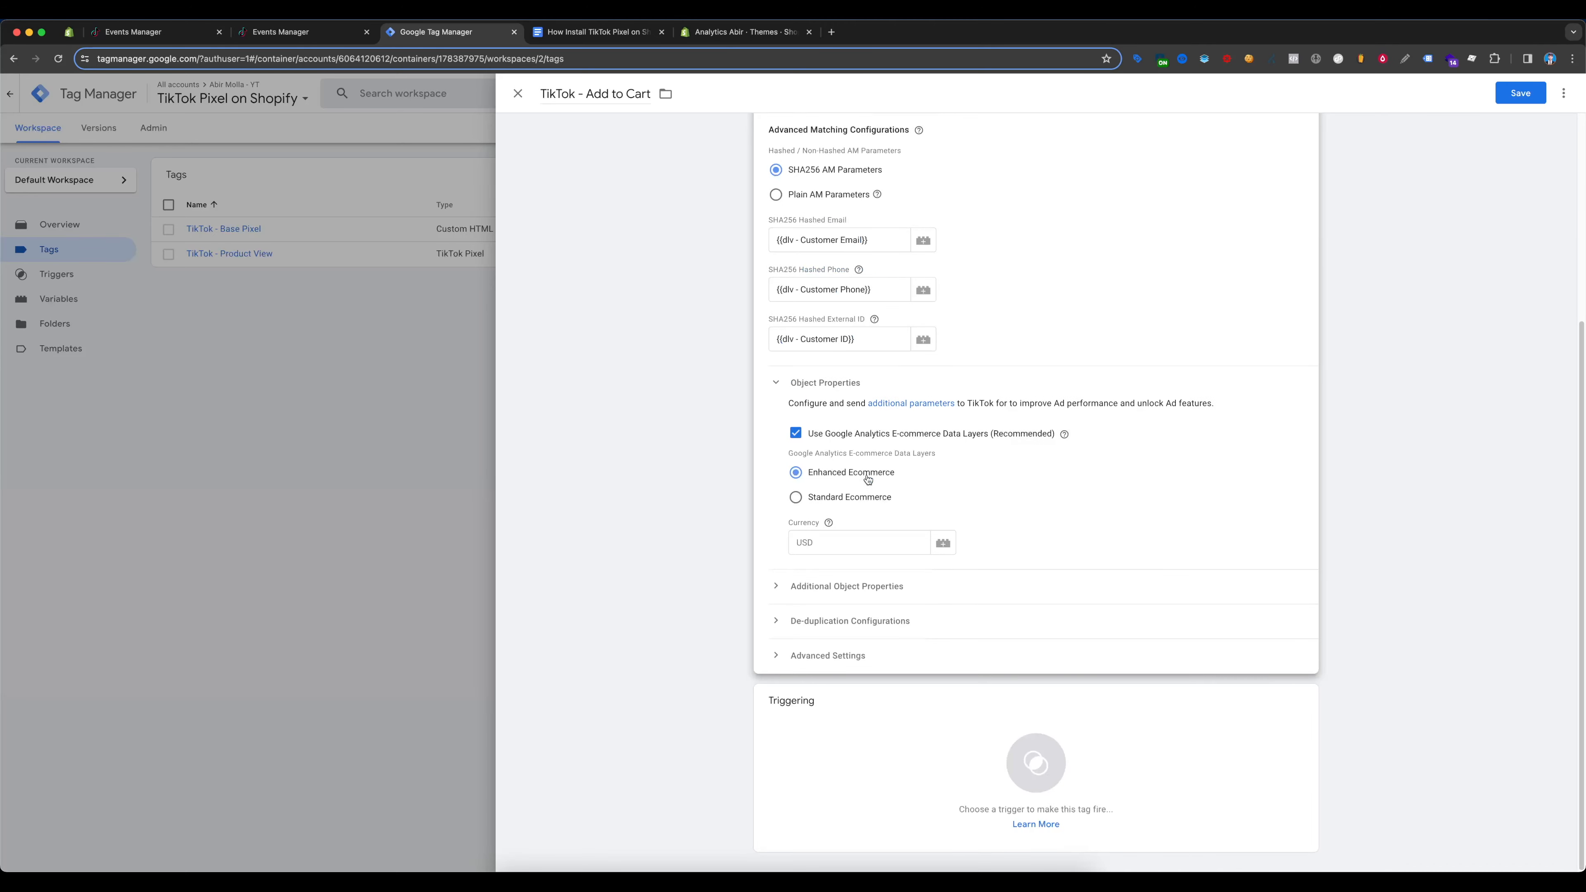
{"action": "left_click", "coordinate": [943, 542]}
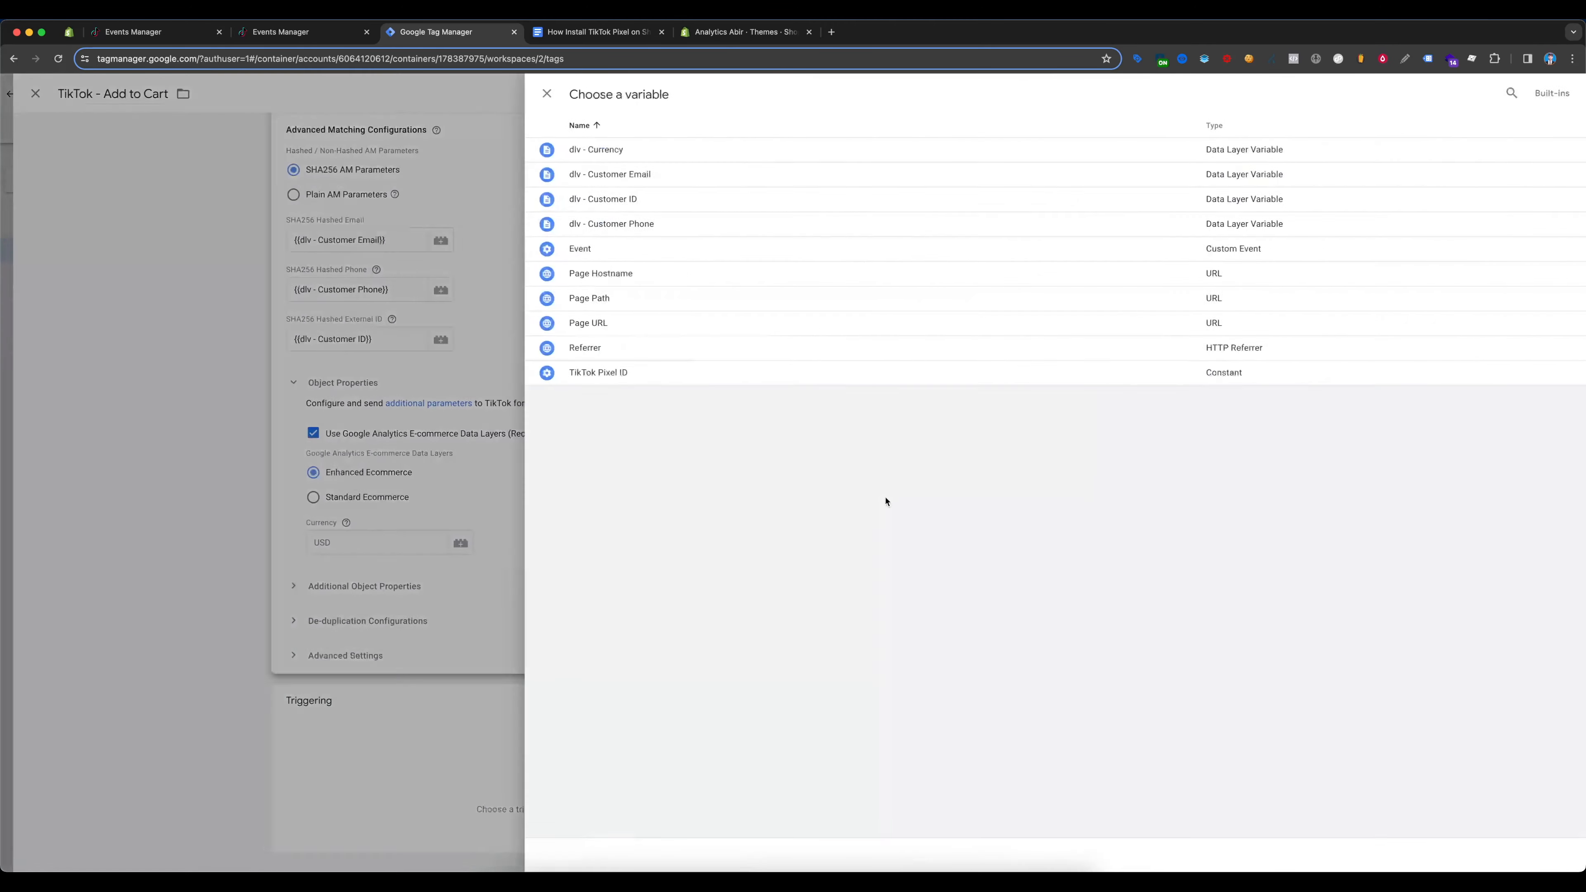
{"action": "left_click", "coordinate": [627, 150]}
Assign the add_to_cart trigger to the TikTok - Add to Cart tag and save it
{"action": "left_click", "coordinate": [884, 732]}
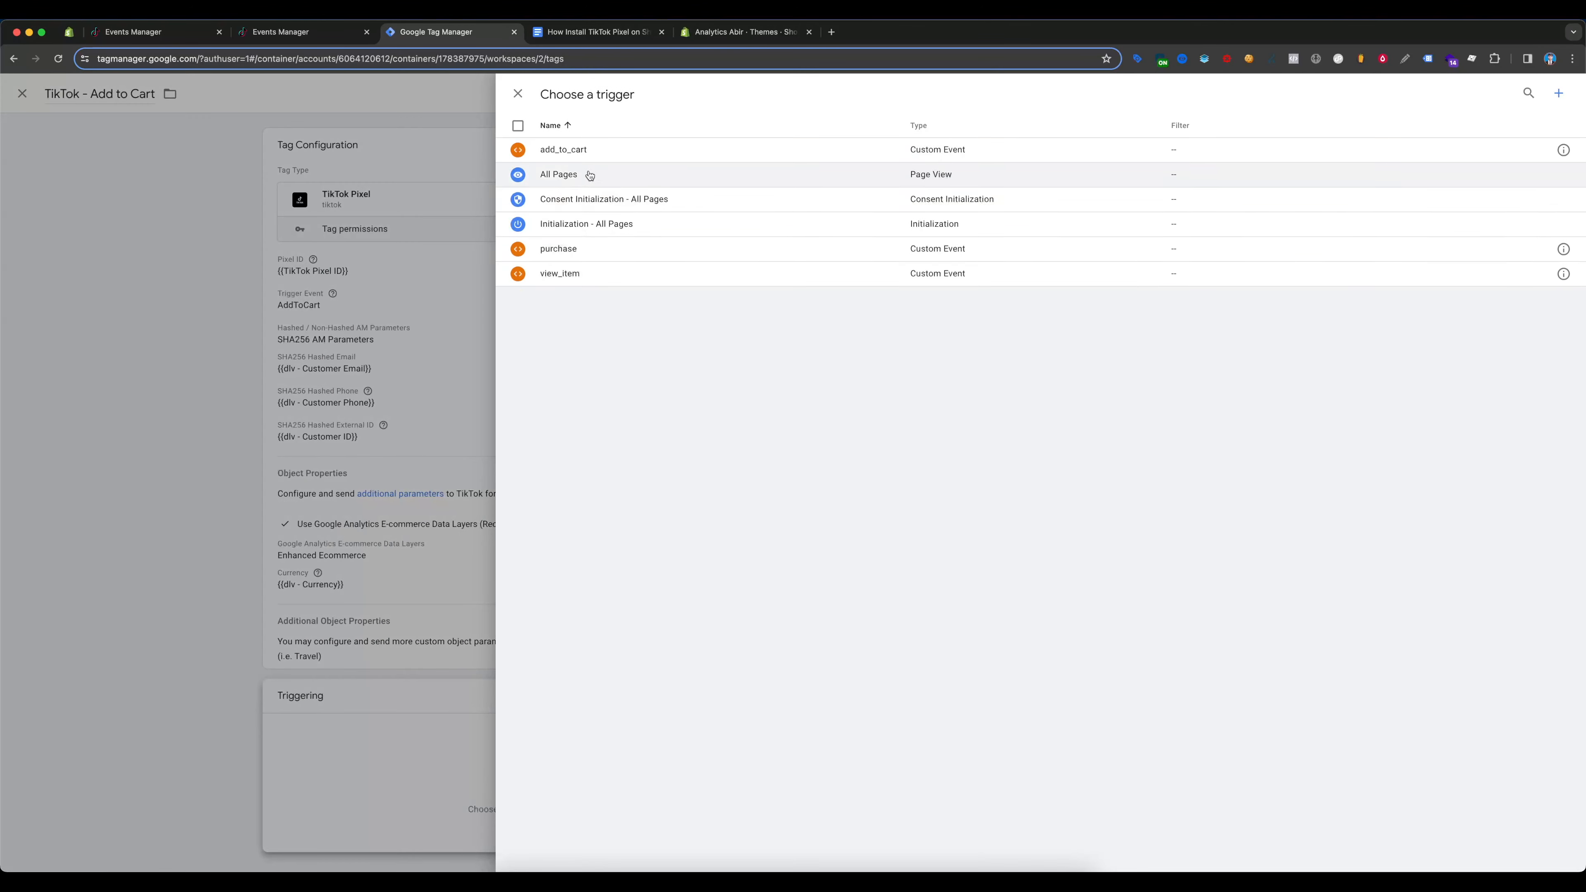
{"action": "left_click", "coordinate": [562, 153]}
{"action": "left_click", "coordinate": [1516, 95]}
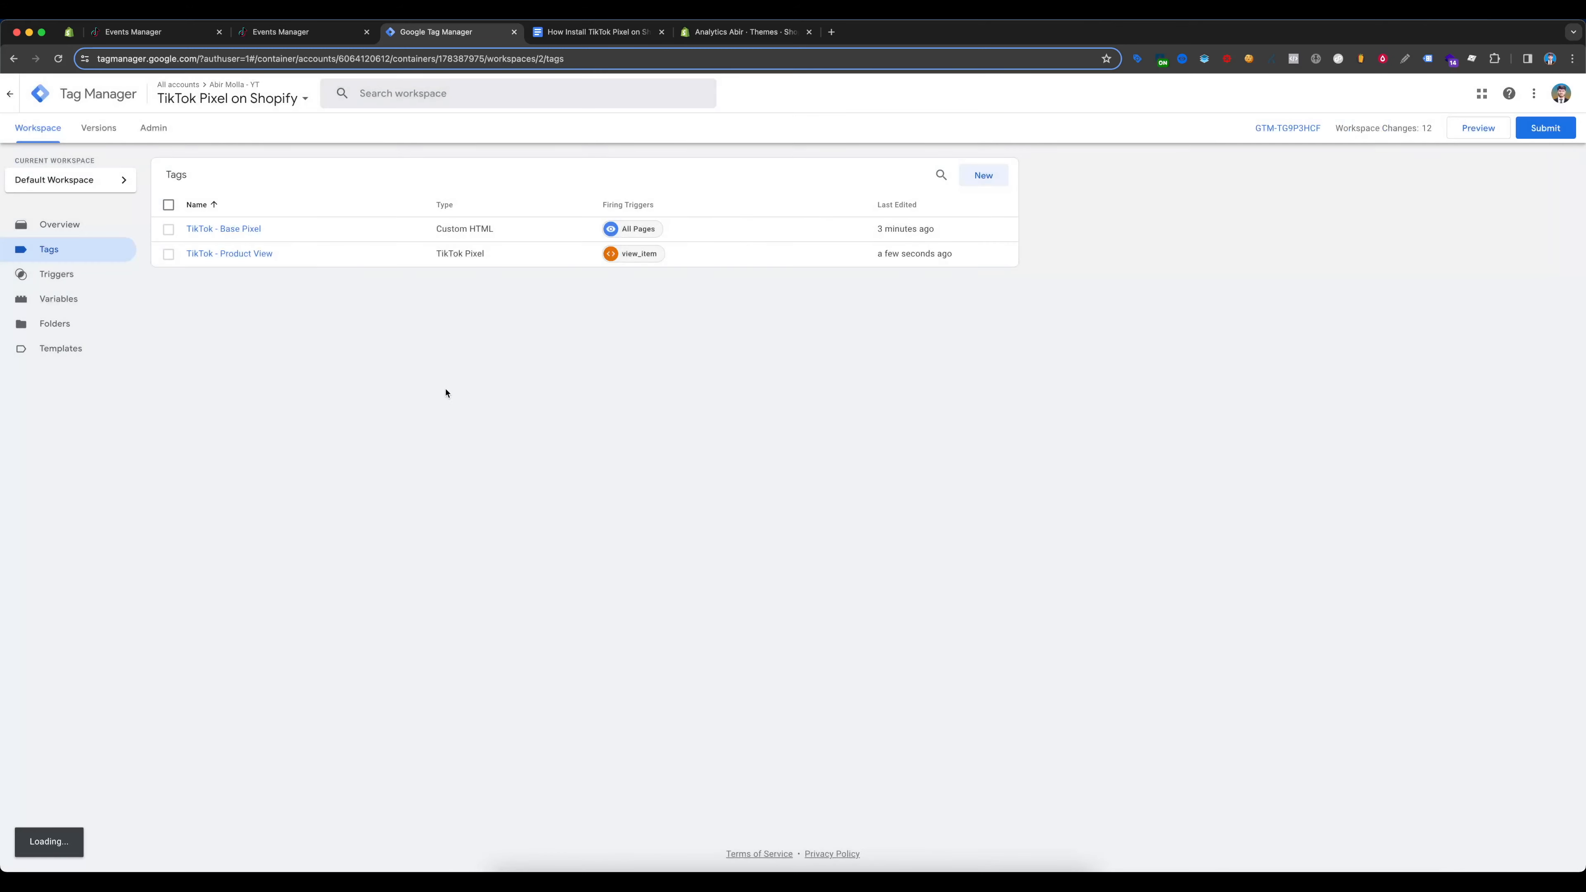
Copy the CompletePayment event name from the document, and create a new tag named TikTok - CompletePayment in Google Tag Manager
{"action": "left_click", "coordinate": [596, 36]}
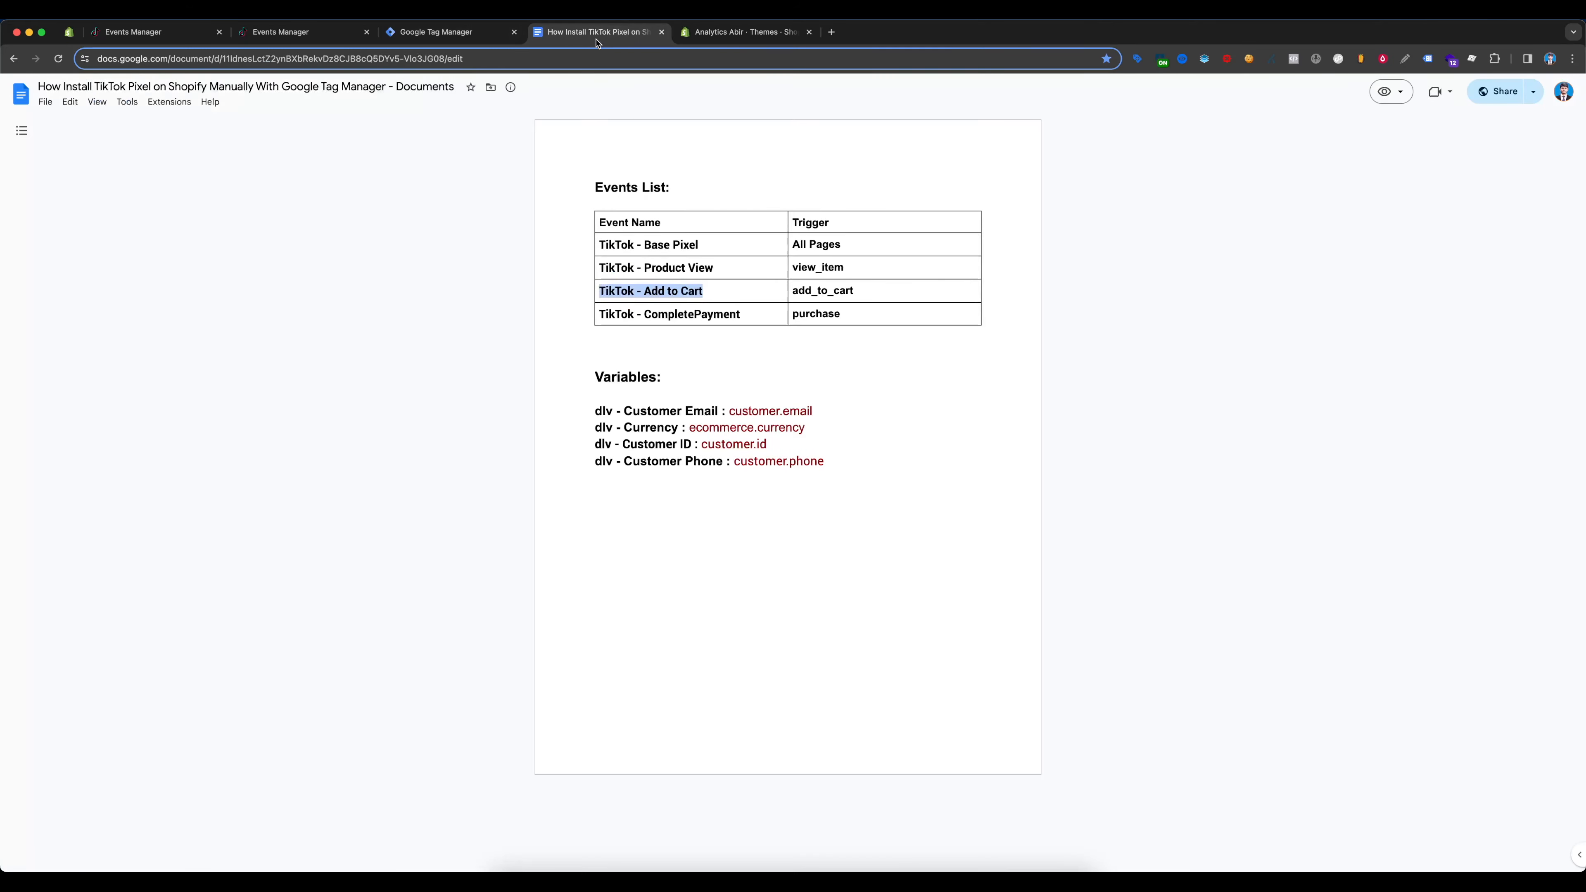
{"action": "left_click_drag", "start_coordinate": [742, 314], "coordinate": [602, 314]}
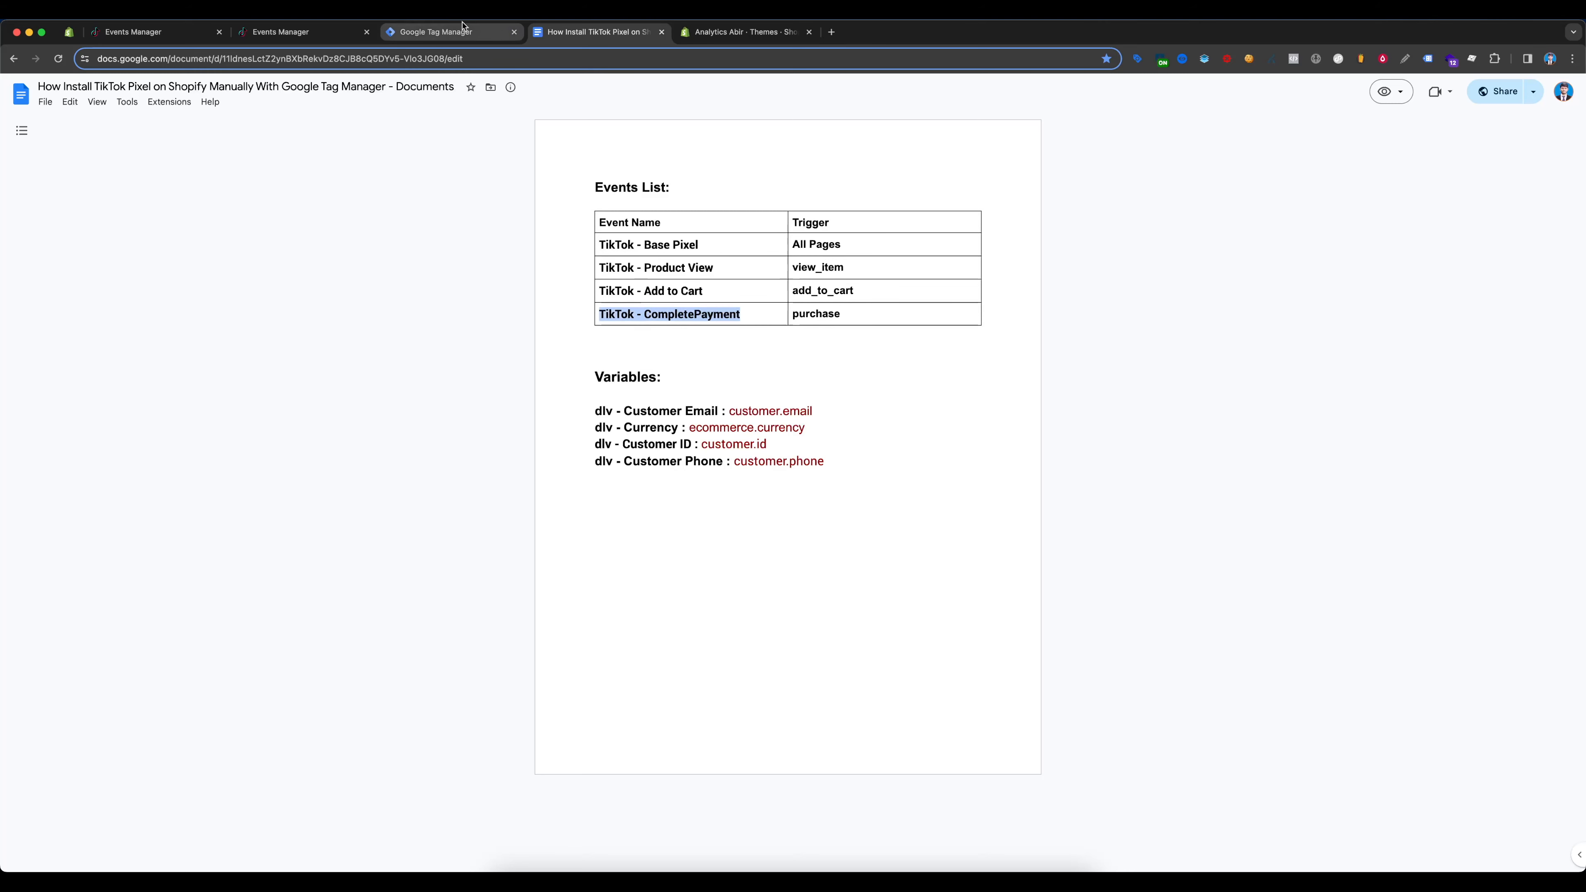
{"action": "left_click", "coordinate": [444, 33]}
{"action": "left_click", "coordinate": [980, 183]}
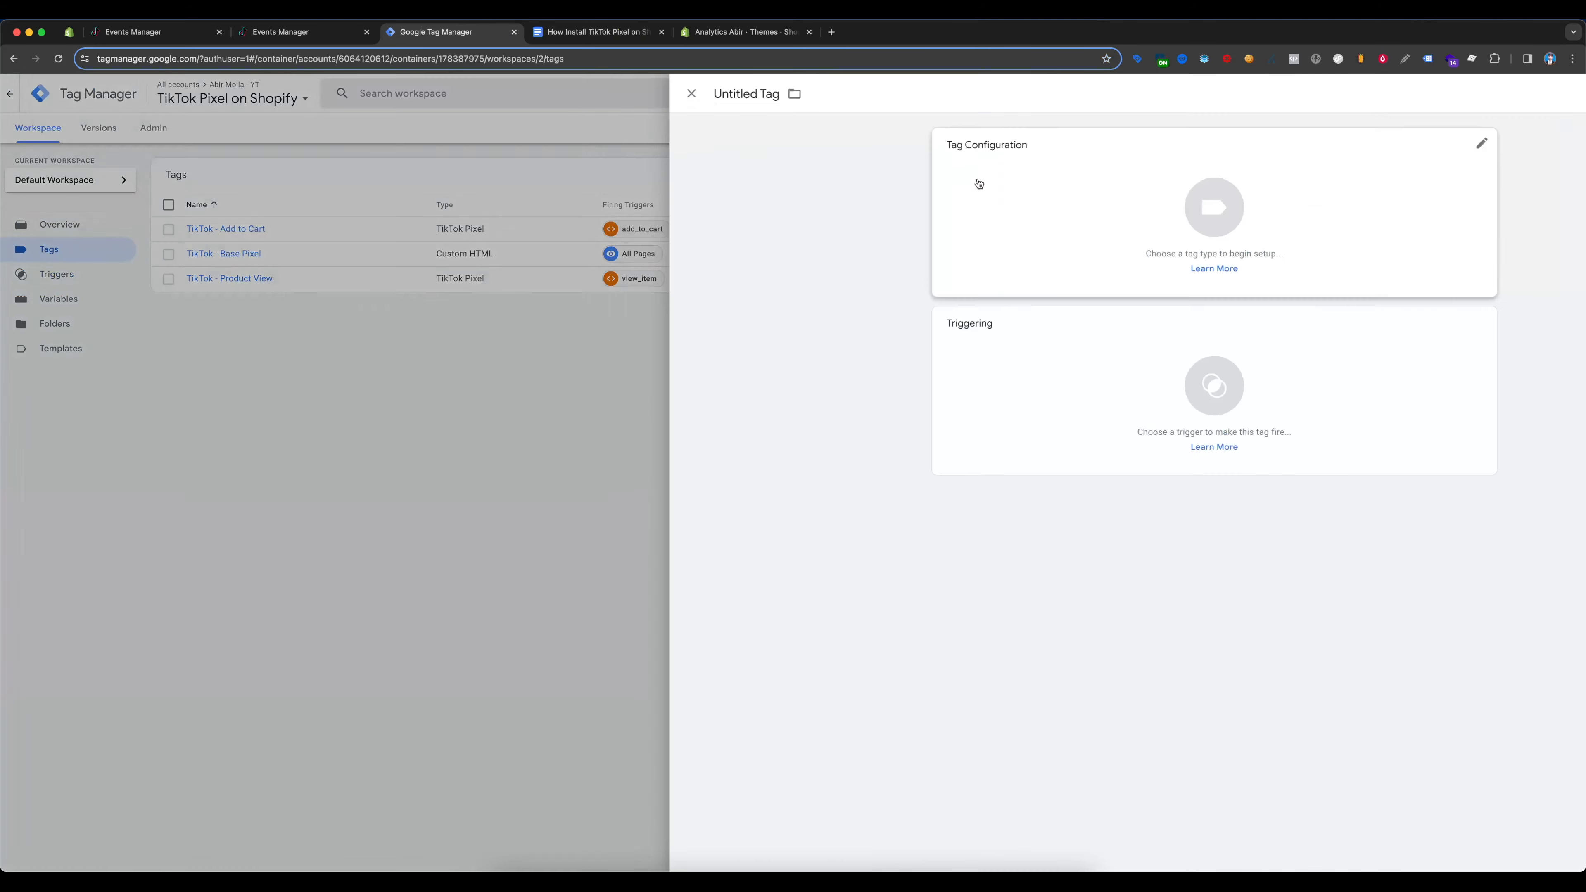
{"action": "left_click", "coordinate": [580, 86]}
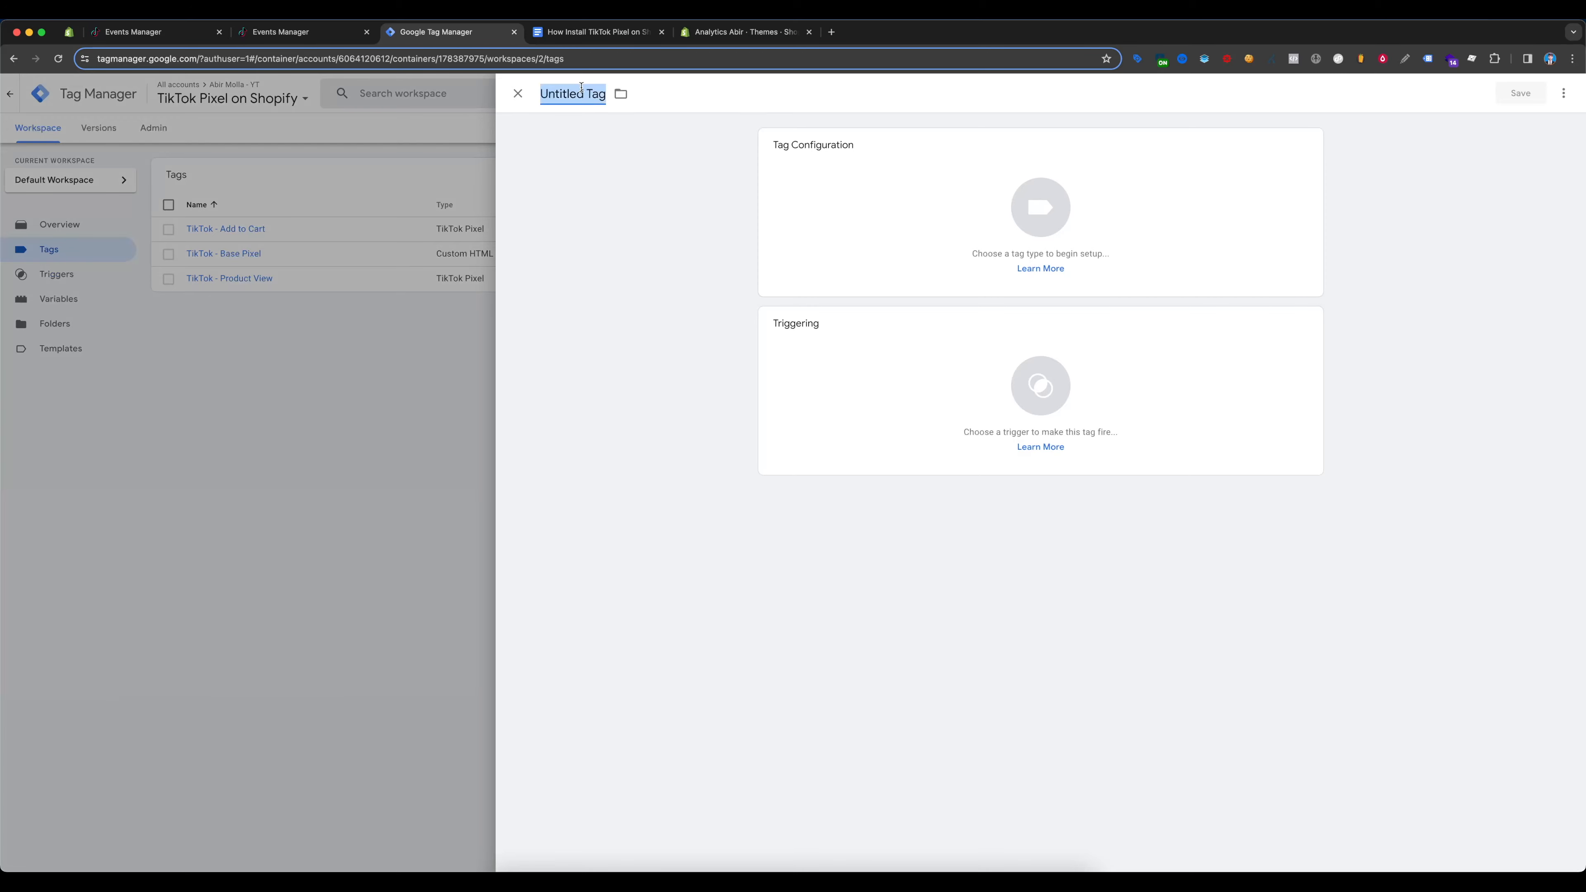
{"action": "type", "text": "TikTok - CompletePayment"}
Make the tag a TikTok Pixel type using the TikTok Pixel ID variable, and check its CompletePayment trigger event against the document's events list
{"action": "left_click", "coordinate": [871, 159]}
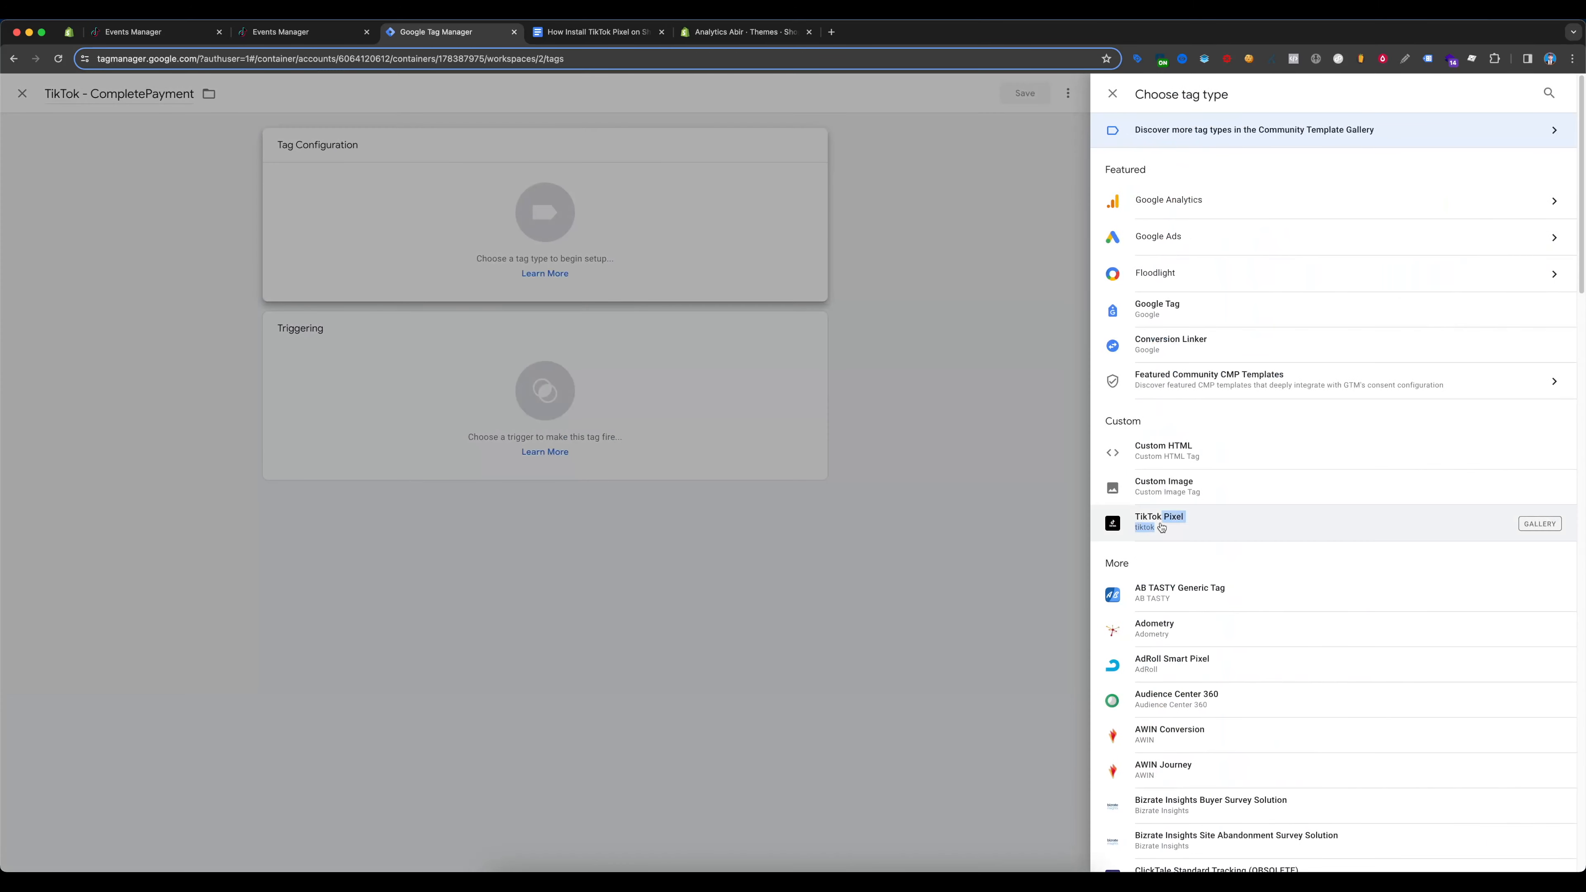
{"action": "left_click", "coordinate": [1149, 524]}
{"action": "left_click", "coordinate": [888, 320]}
{"action": "left_click", "coordinate": [922, 315]}
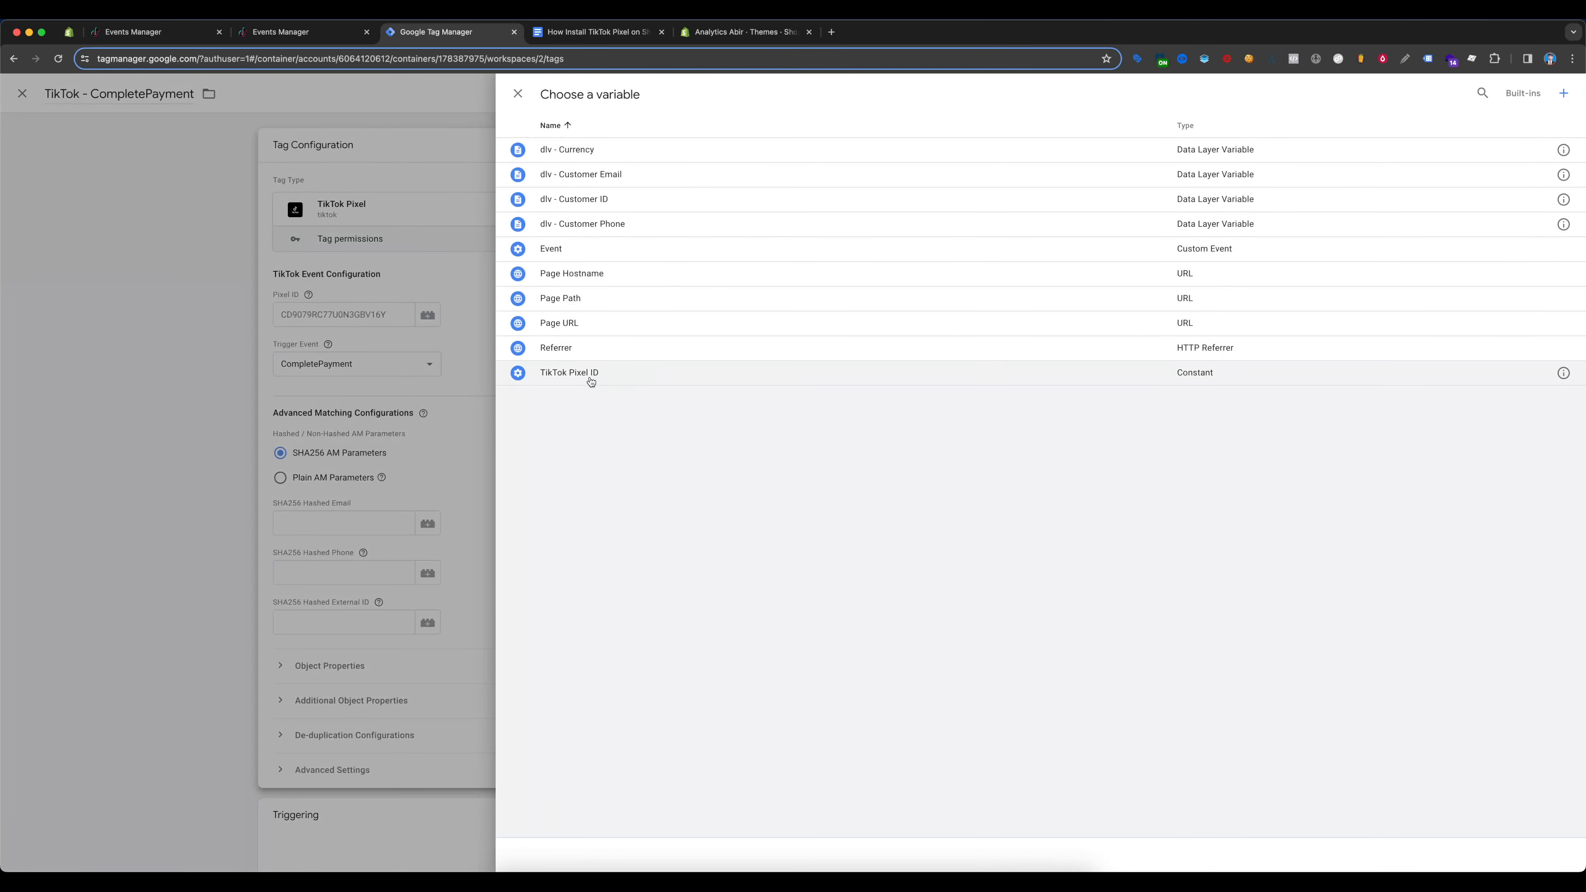
{"action": "left_click", "coordinate": [592, 379]}
{"action": "left_click", "coordinate": [544, 34]}
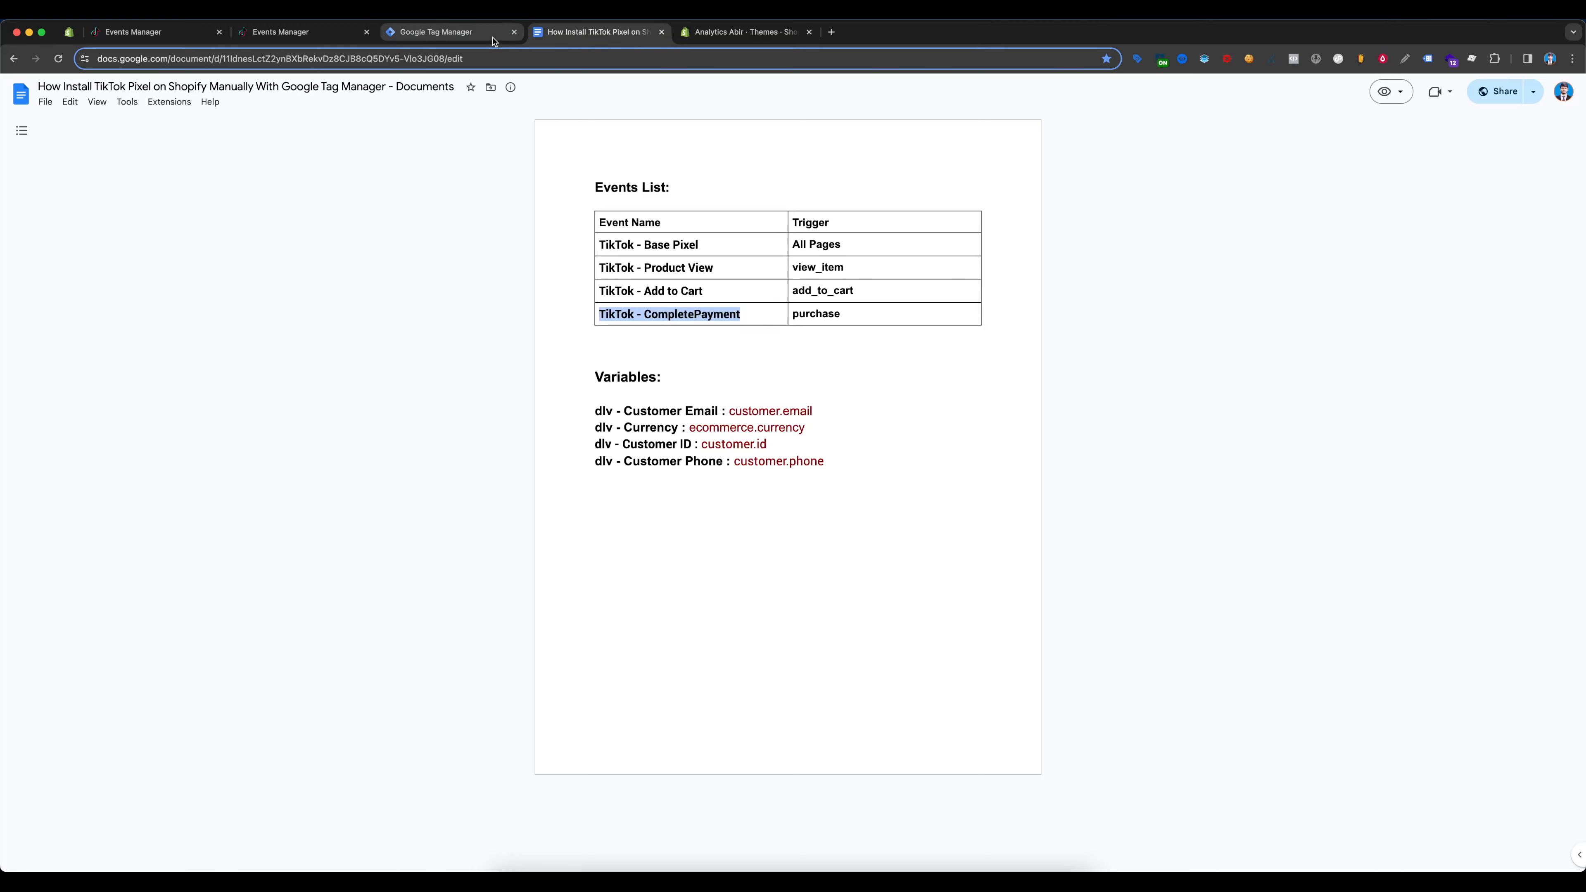
{"action": "left_click", "coordinate": [454, 36]}
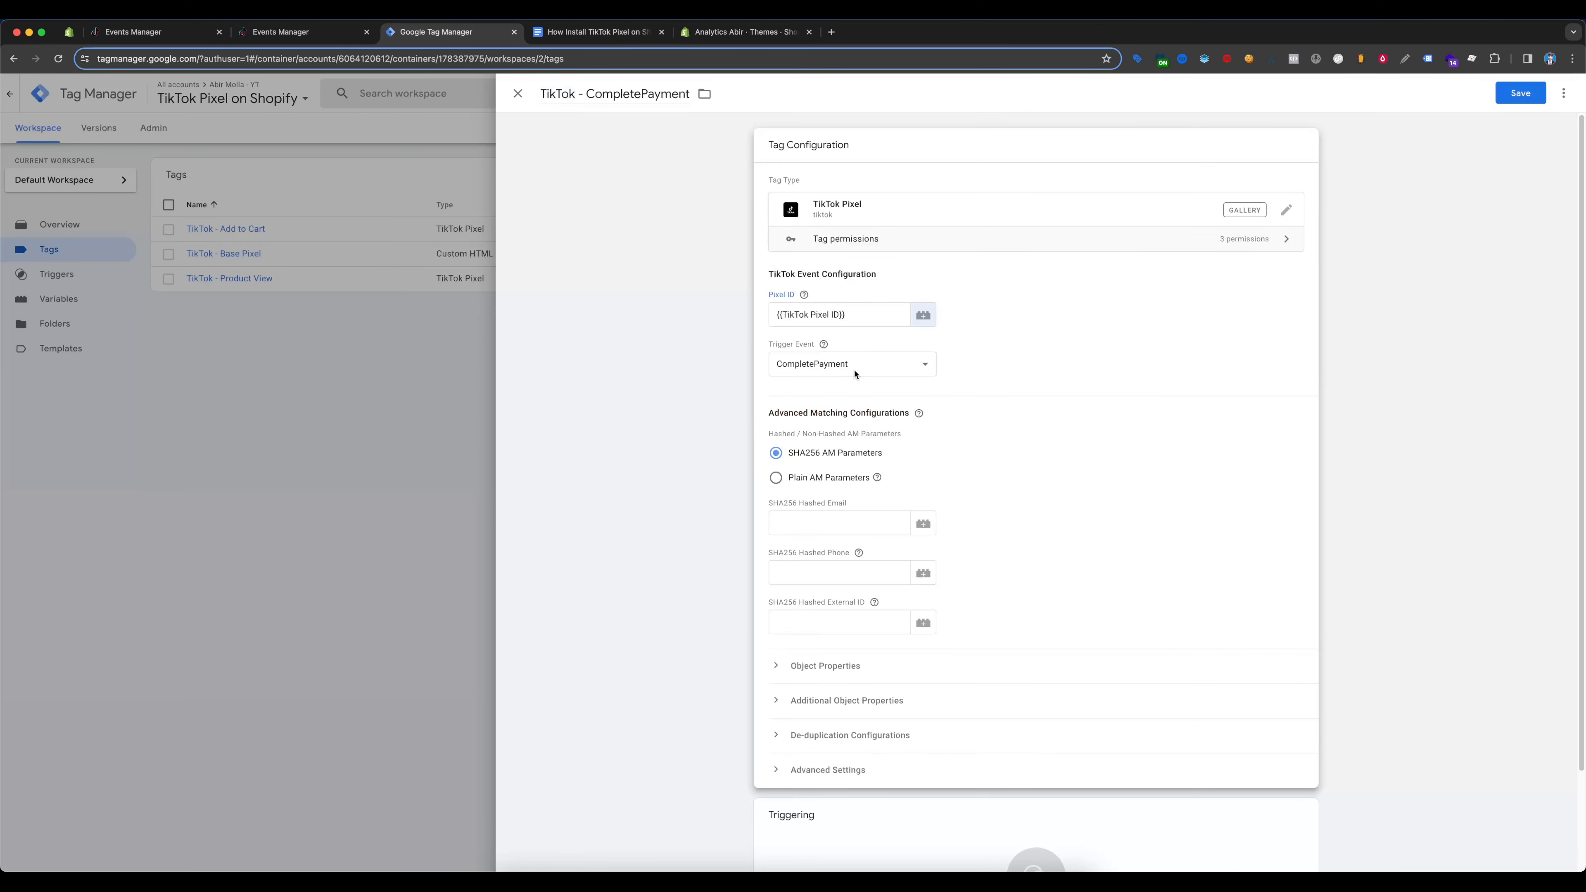
Fill the CompletePayment tag's SHA256 hashed email, phone and external ID with the dlv - Customer Email, dlv - Customer Phone and dlv - Customer ID variables
{"action": "scroll", "coordinate": [905, 375], "scroll_direction": "down", "scroll_amount": 3}
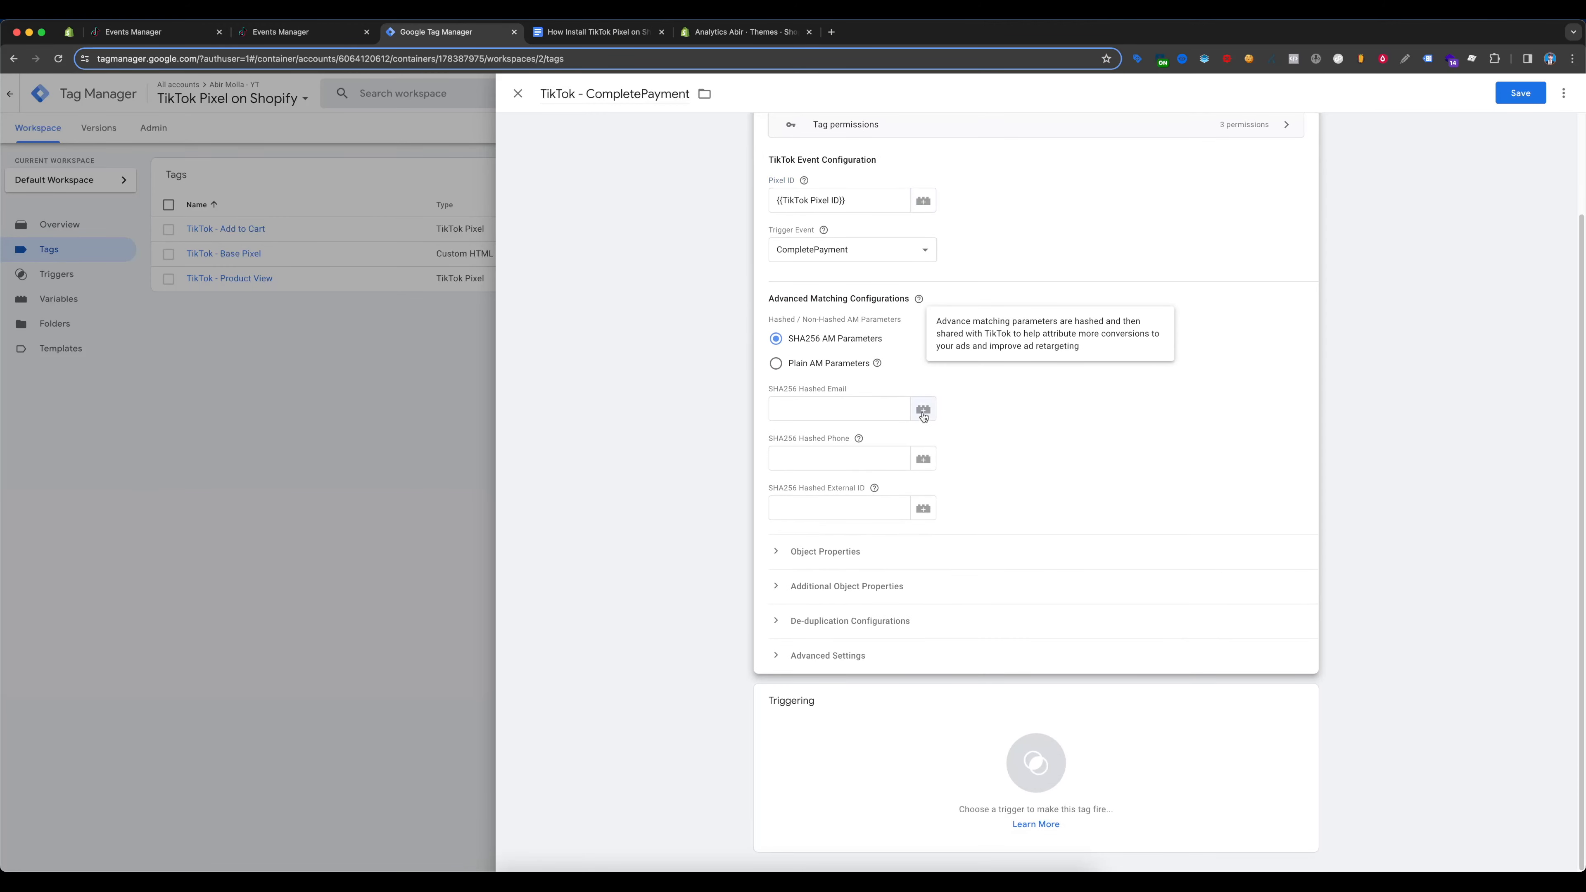
{"action": "left_click", "coordinate": [924, 410]}
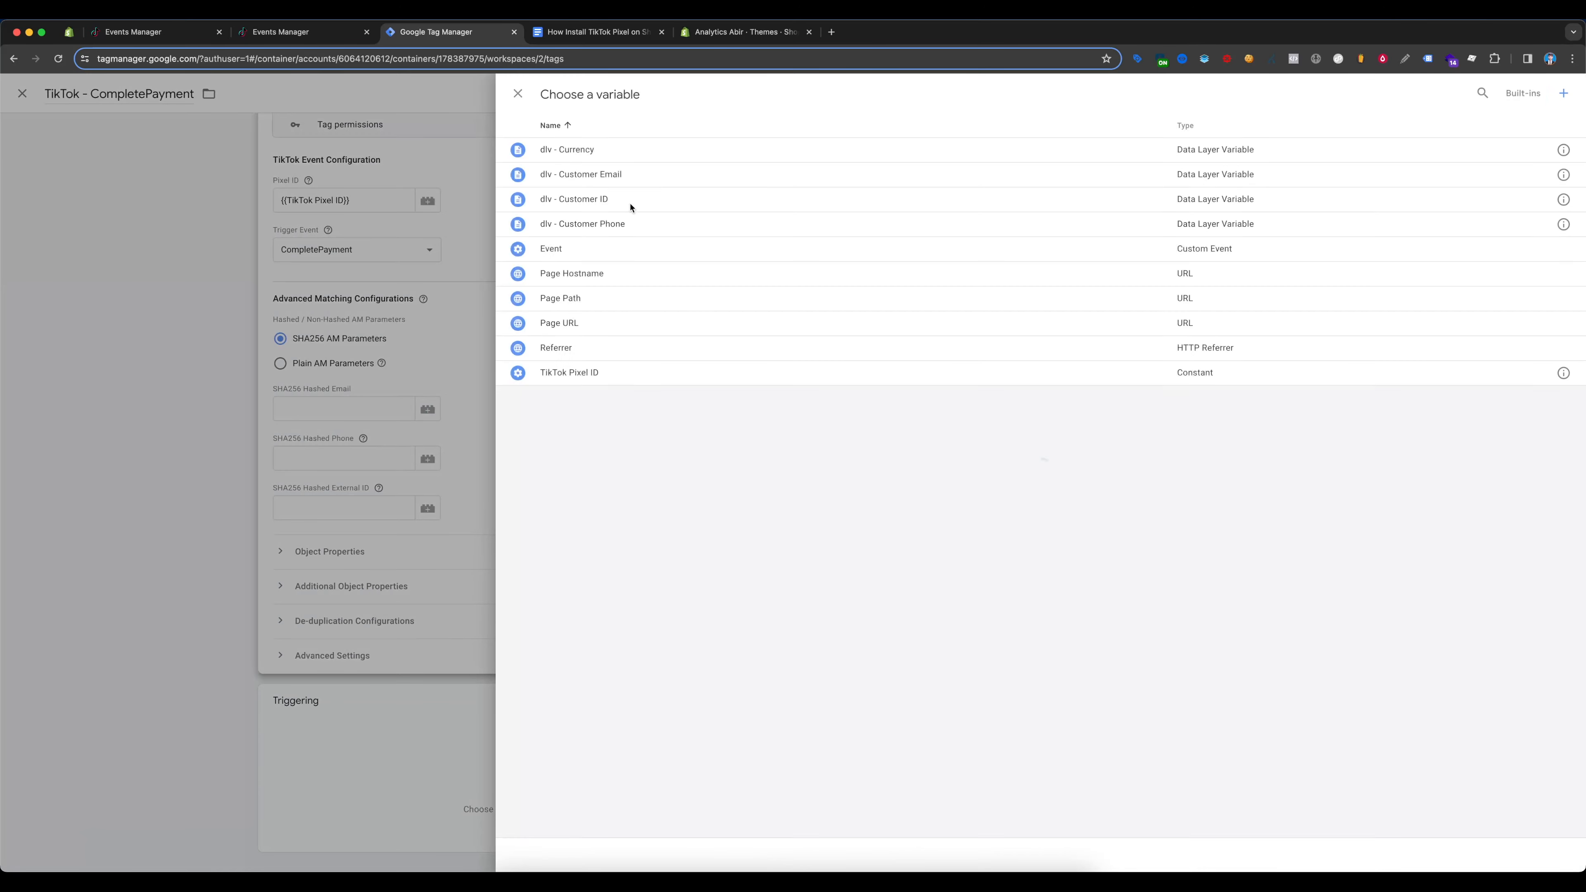
{"action": "left_click", "coordinate": [627, 175]}
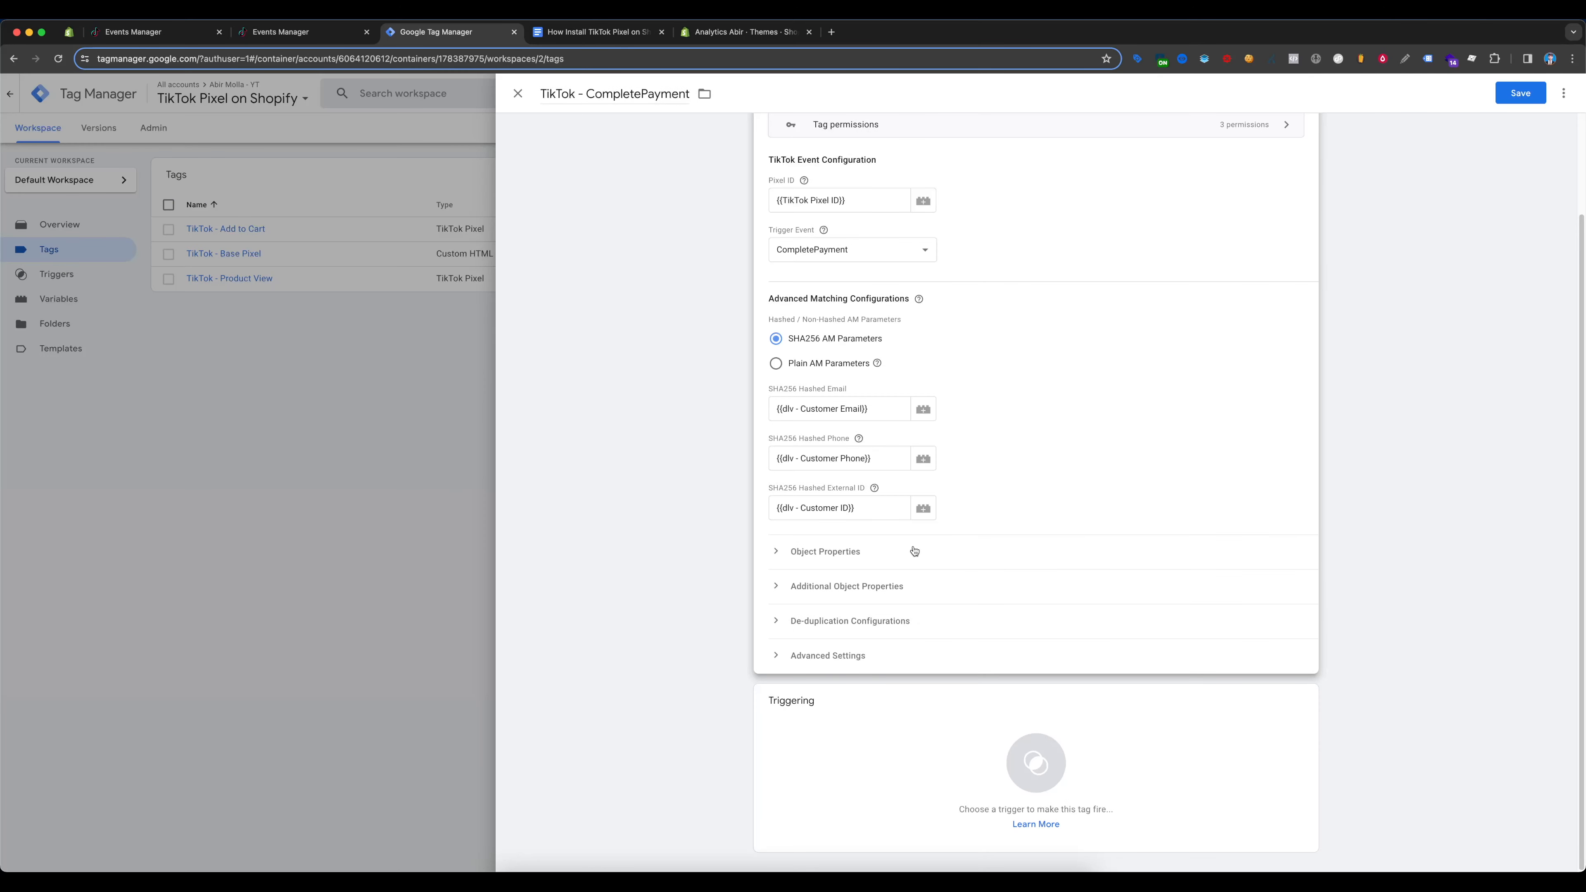
Enable Google Analytics E-commerce Data Layers in the CompletePayment tag's Object Properties, with dlv - Currency as the currency
{"action": "left_click", "coordinate": [839, 553]}
{"action": "scroll", "coordinate": [999, 519], "scroll_direction": "down", "scroll_amount": 3}
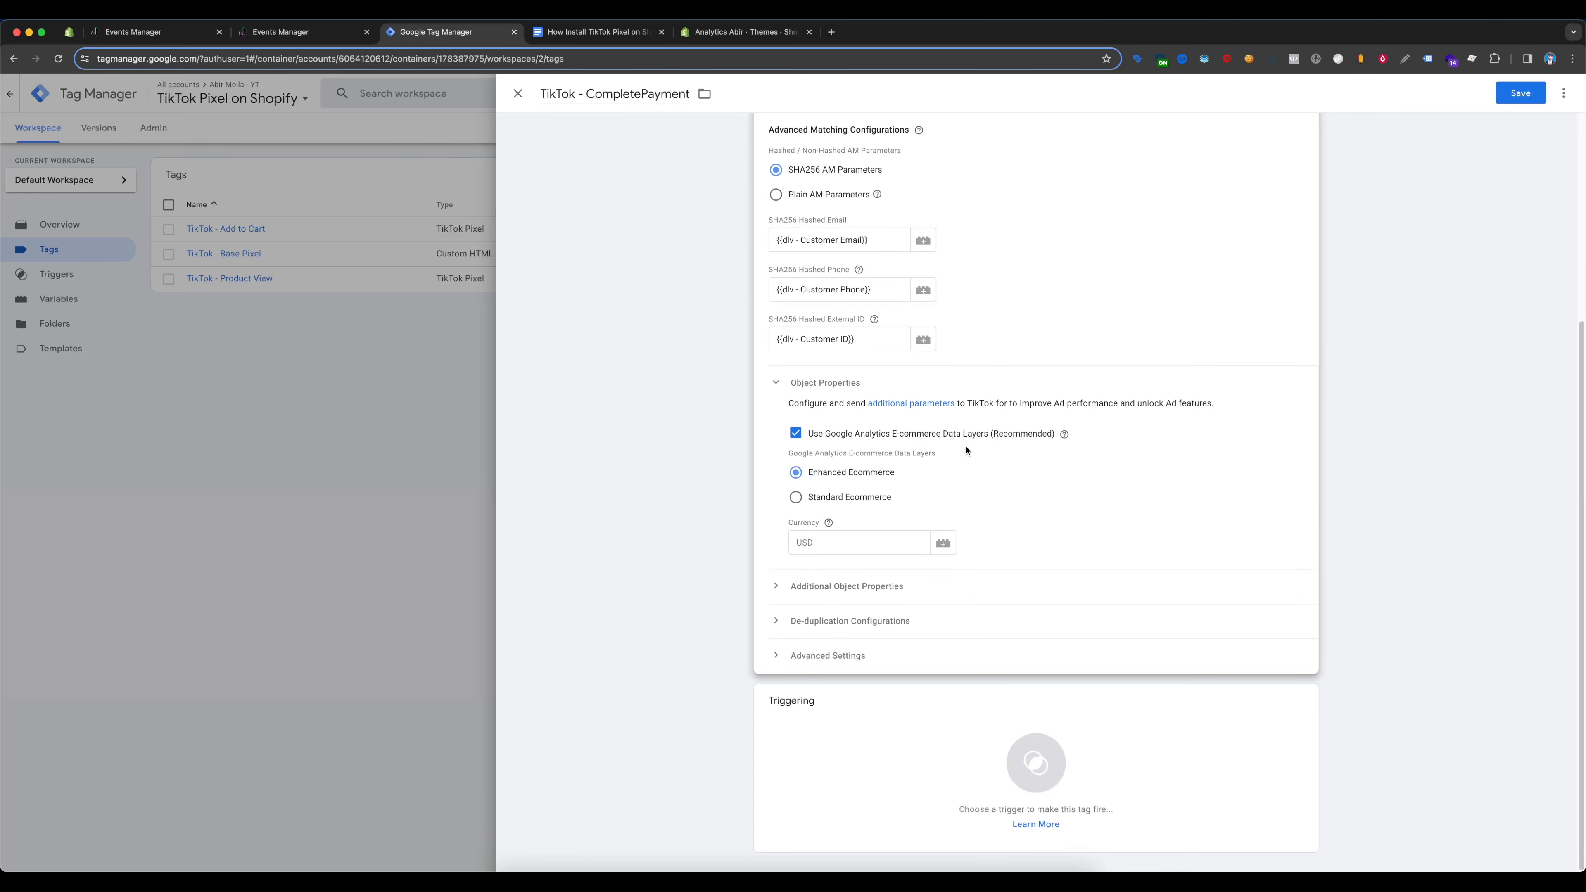
{"action": "left_click", "coordinate": [943, 544]}
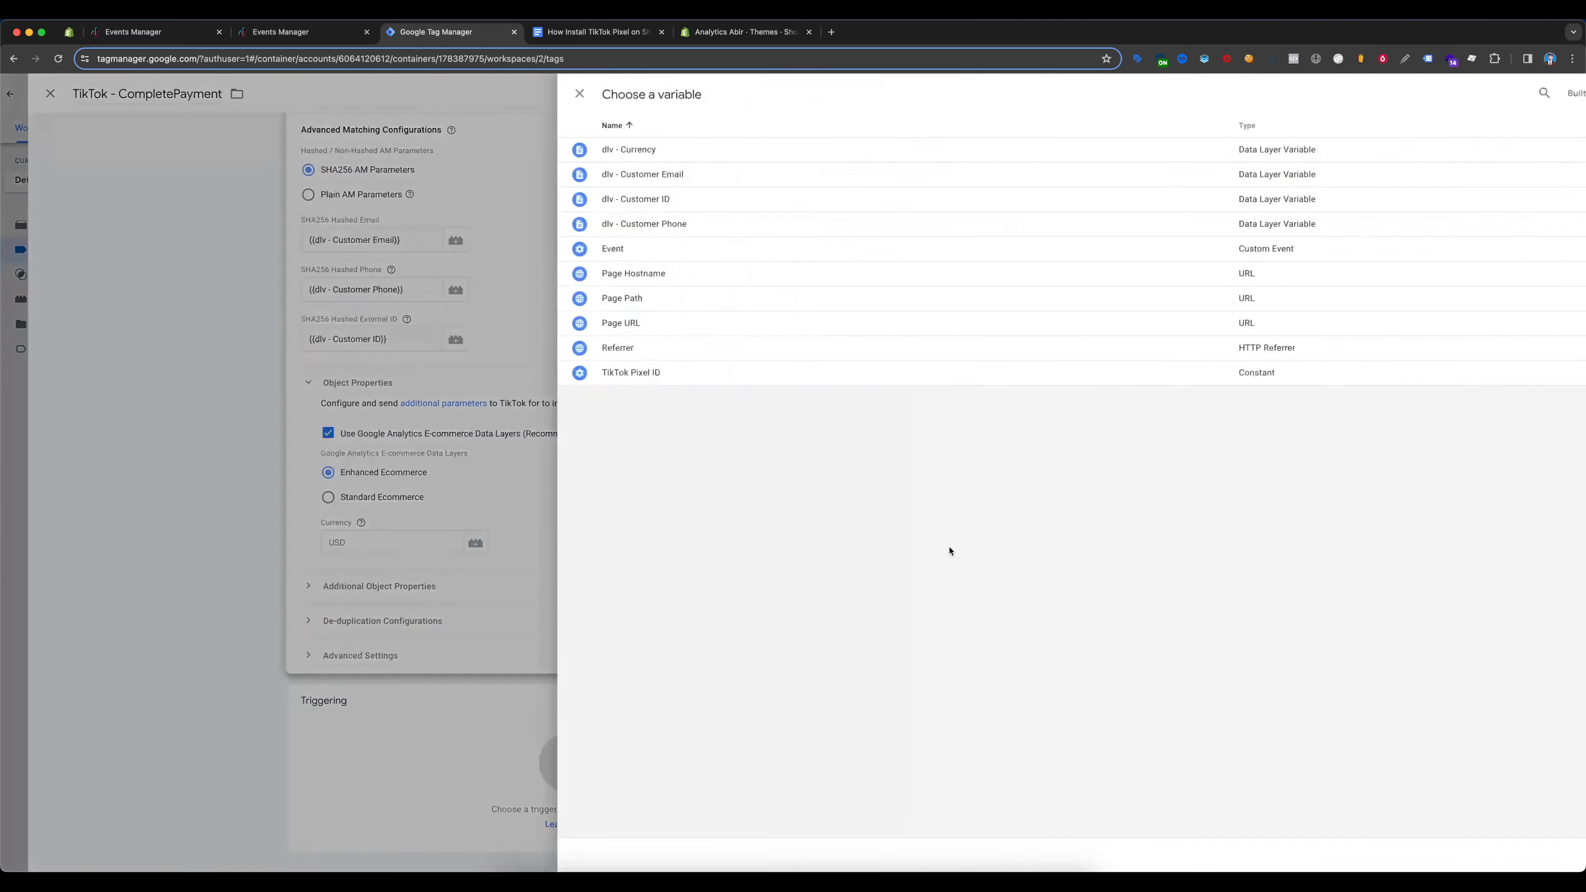
{"action": "left_click", "coordinate": [616, 152]}
Assign the purchase trigger to the TikTok - CompletePayment tag and save it
{"action": "left_click", "coordinate": [920, 723]}
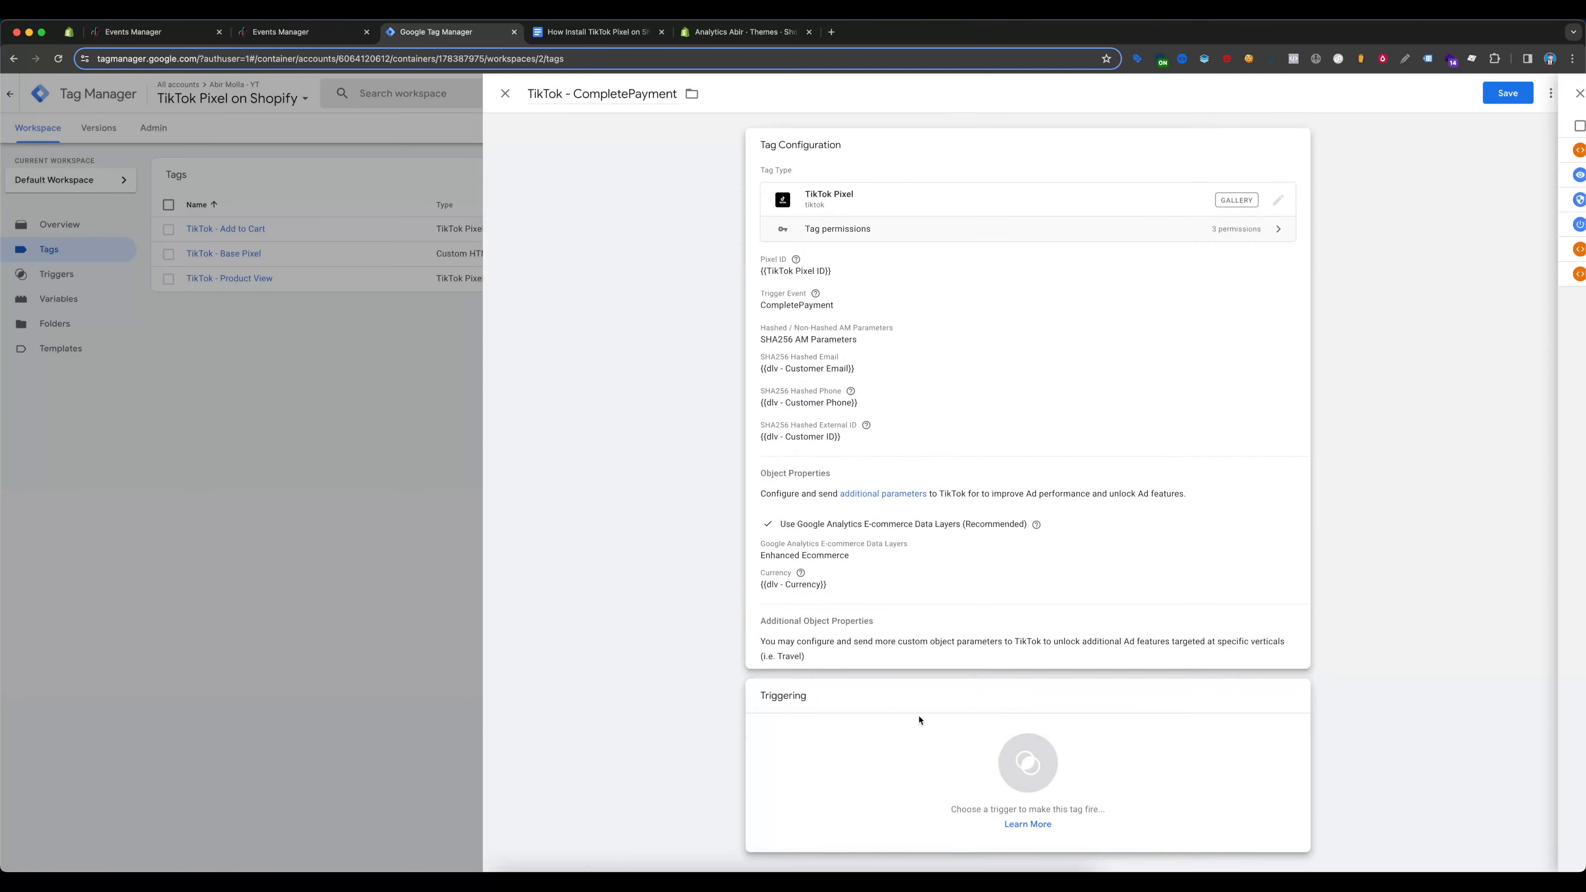
{"action": "left_click", "coordinate": [582, 262]}
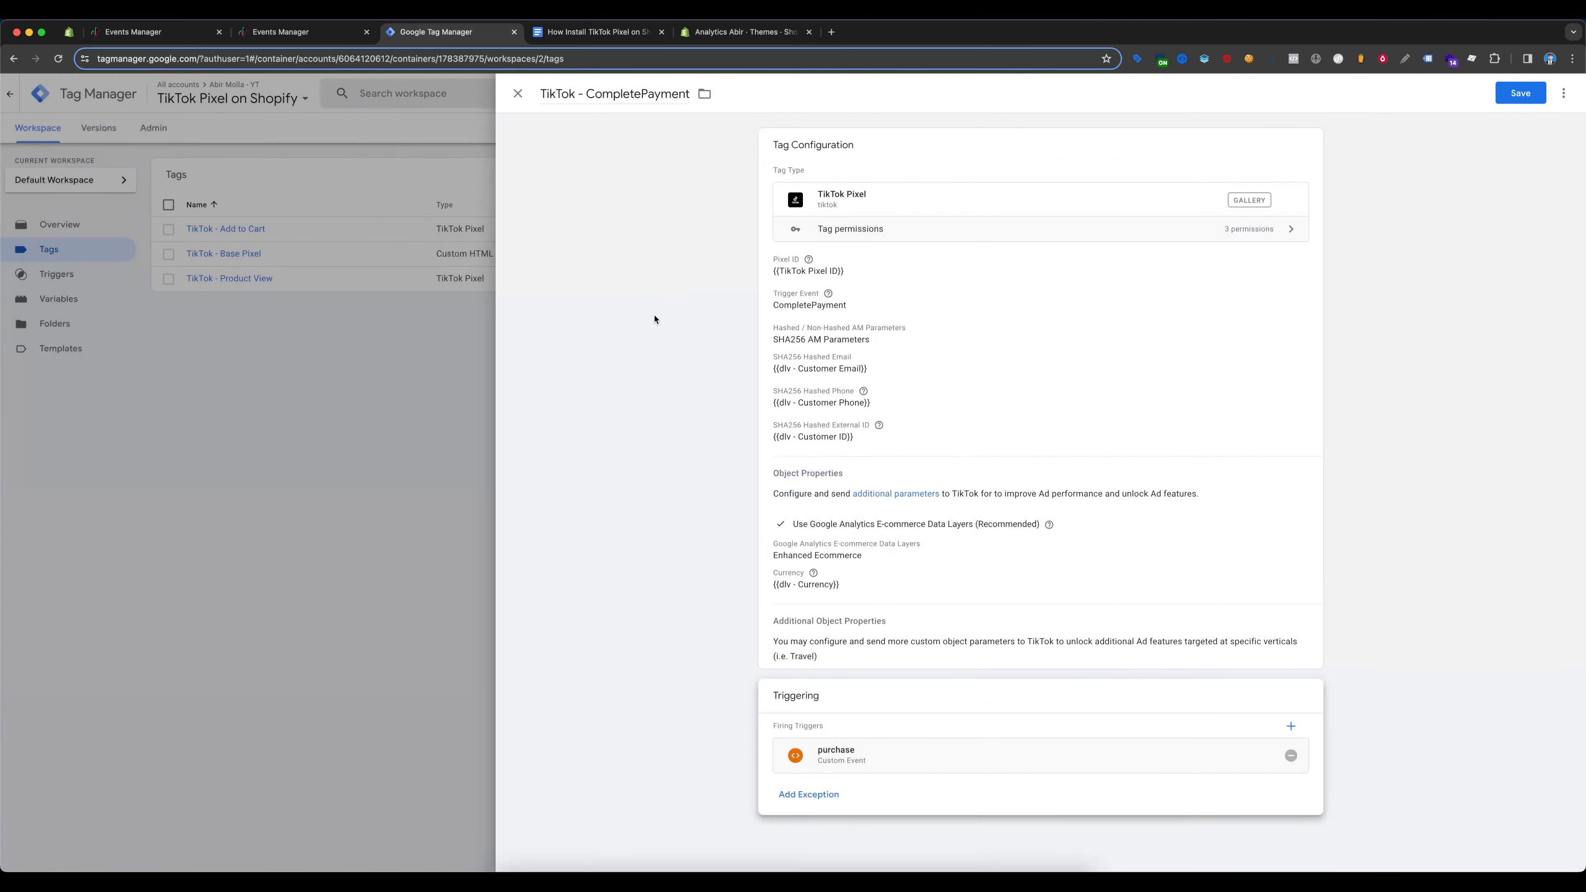
{"action": "left_click", "coordinate": [1531, 103]}
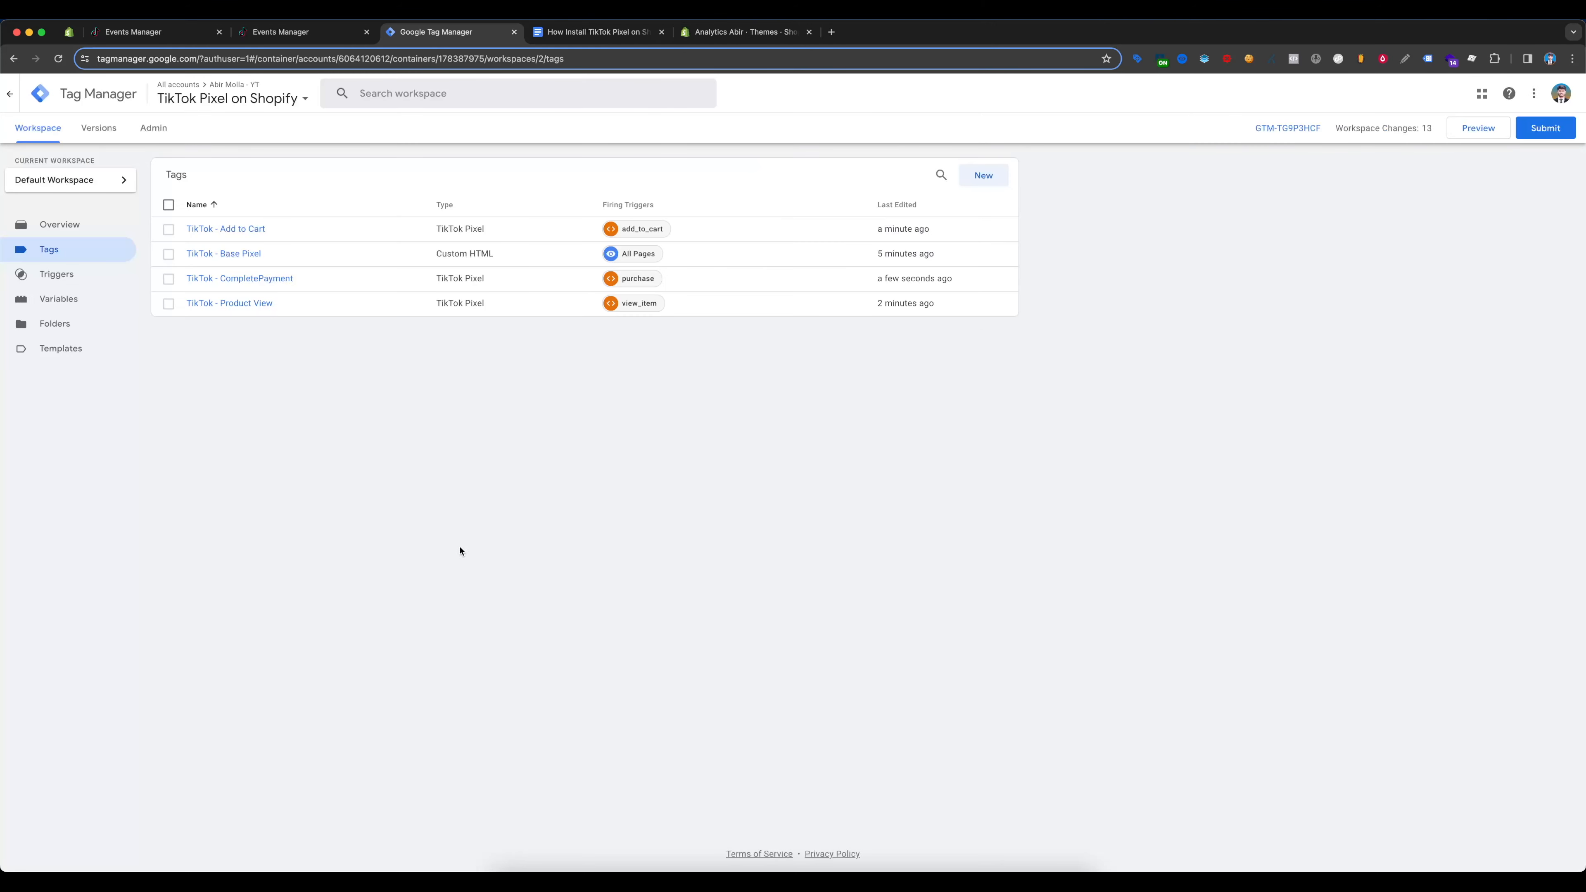
Submit the workspace changes and publish them to Live as a version named TikTok Pixel Events
{"action": "left_click", "coordinate": [1568, 130]}
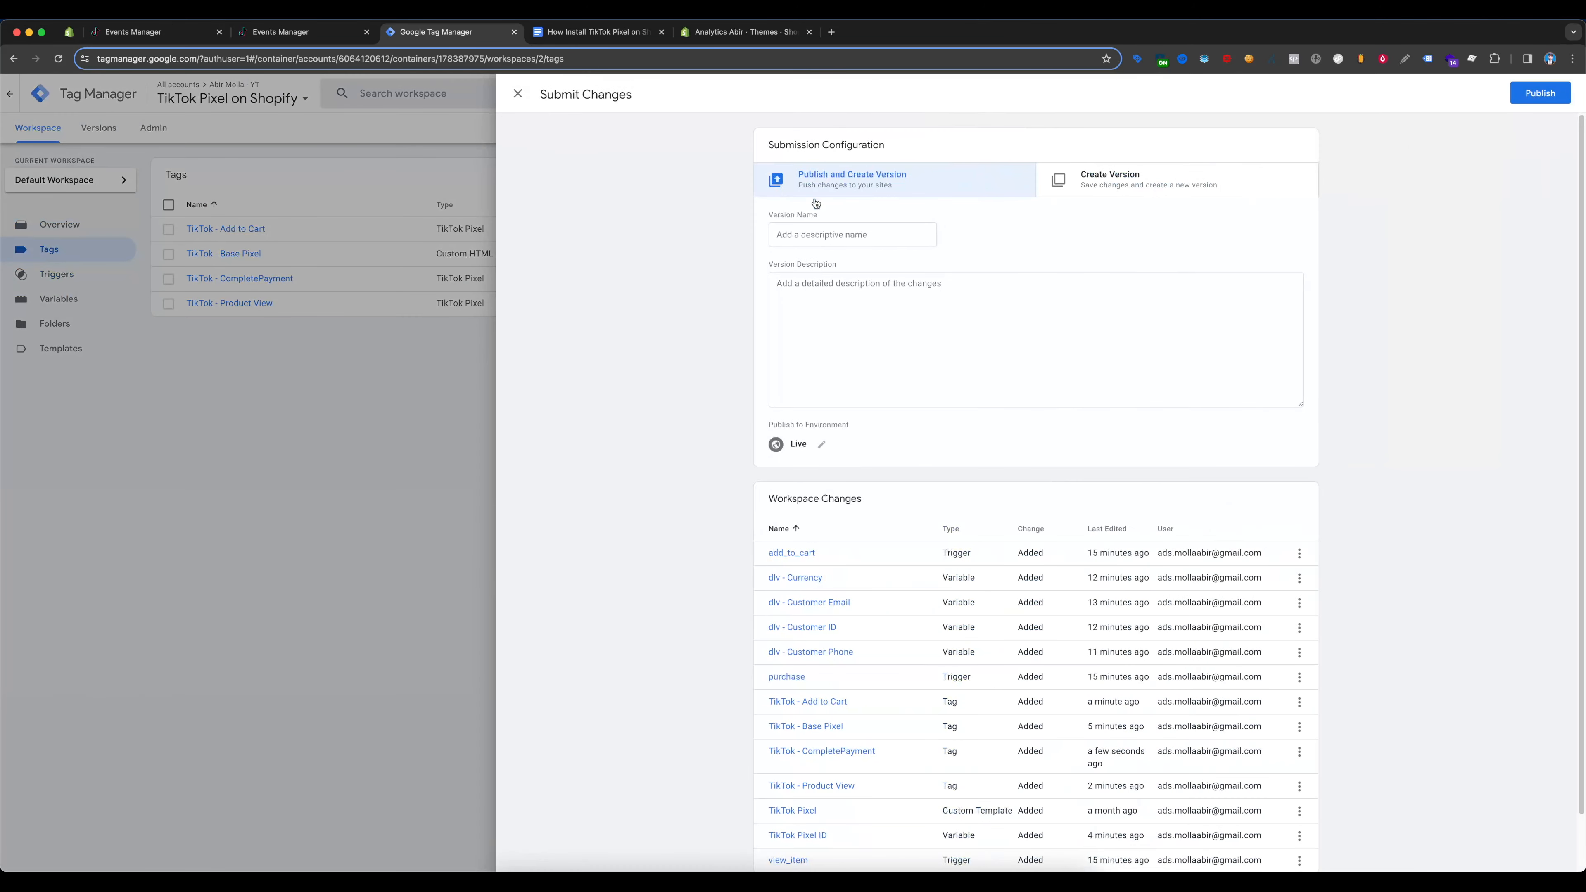
{"action": "left_click", "coordinate": [840, 236]}
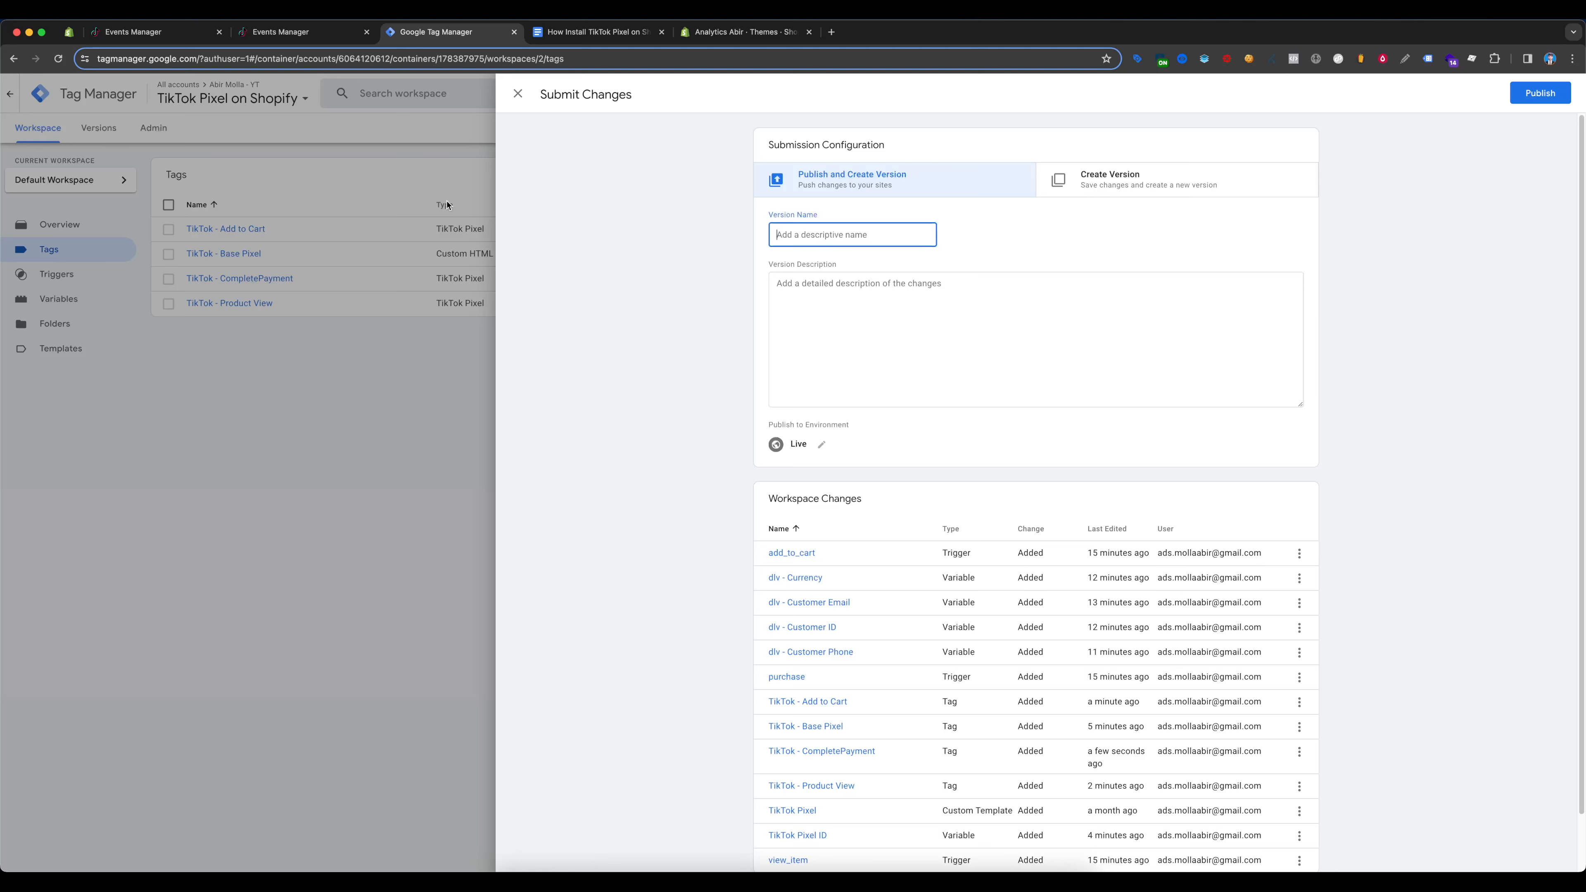
{"action": "type", "text": "TikTok Pixel Events"}
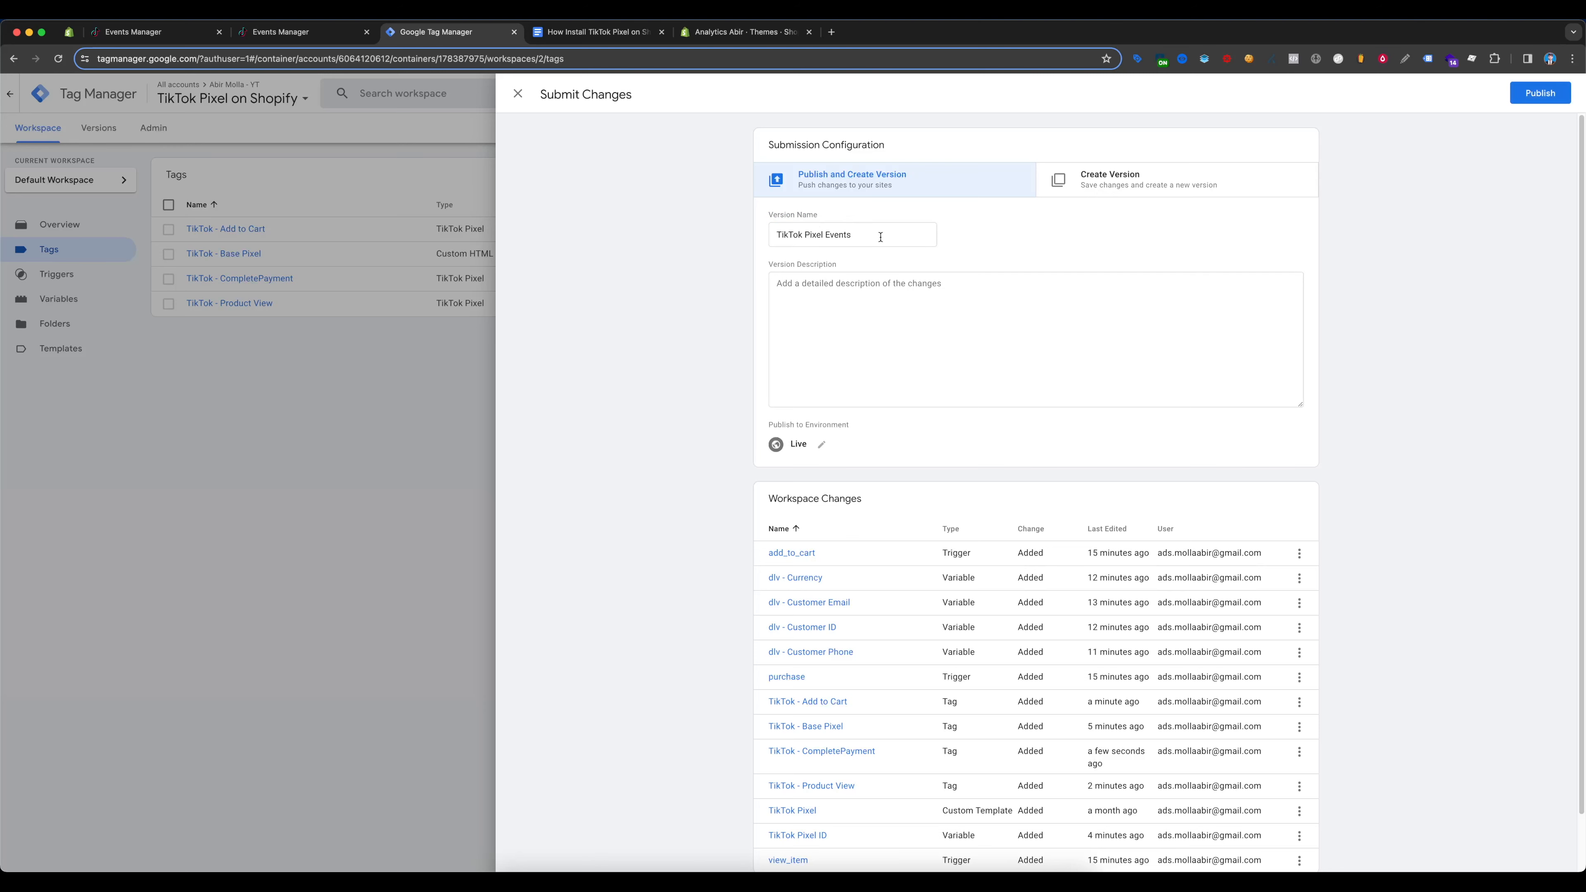
{"action": "left_click", "coordinate": [1530, 94]}
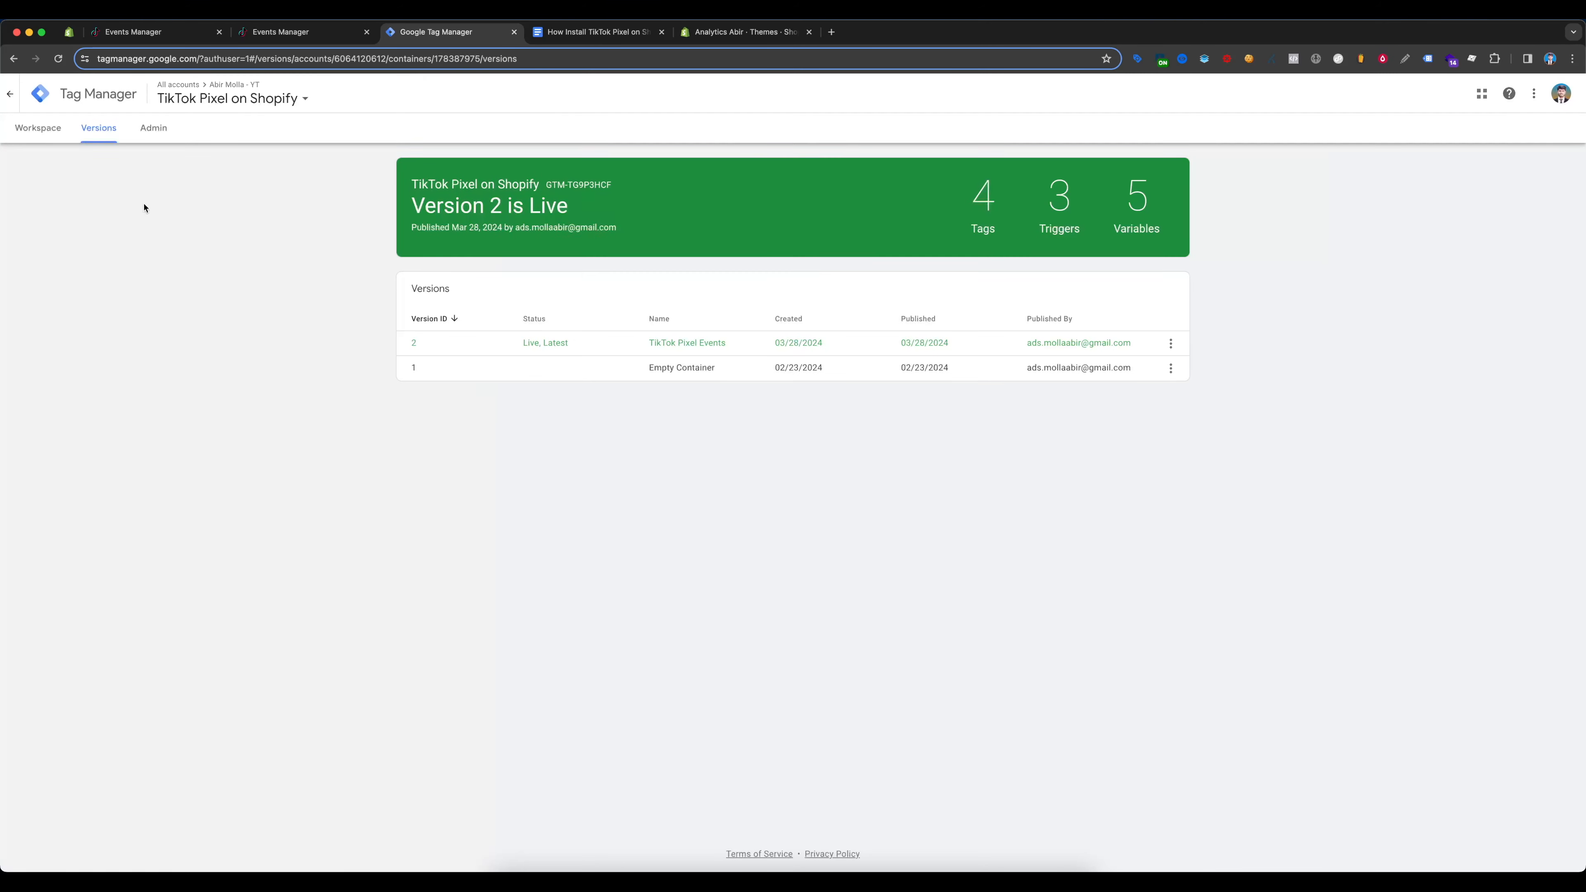
{"action": "left_click", "coordinate": [35, 135]}
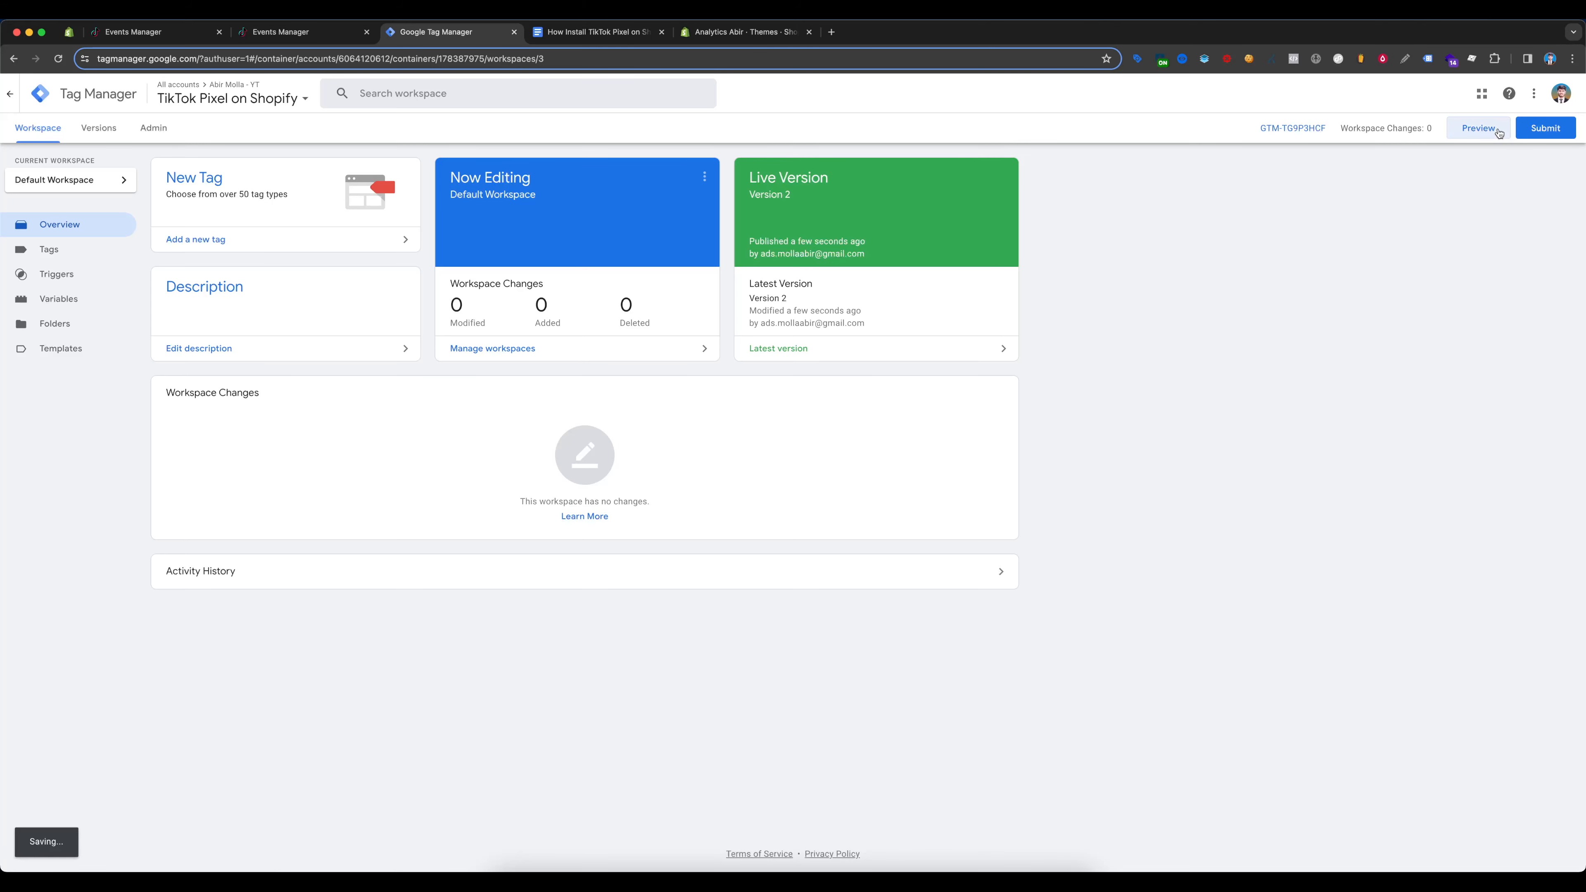
{"action": "left_click", "coordinate": [1497, 130]}
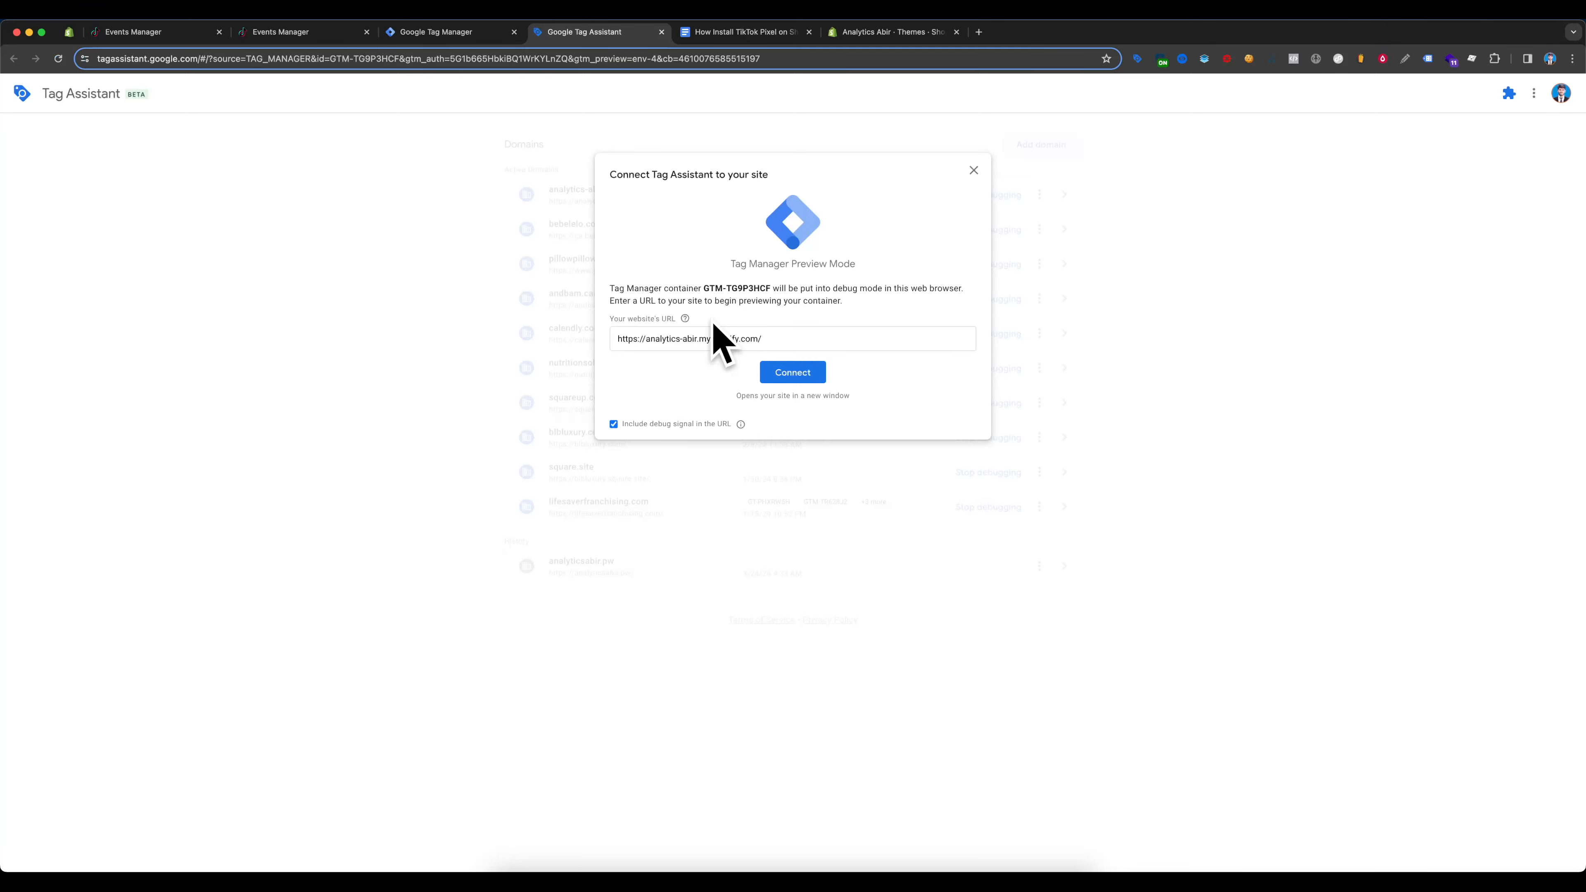
{"action": "left_click", "coordinate": [780, 372]}
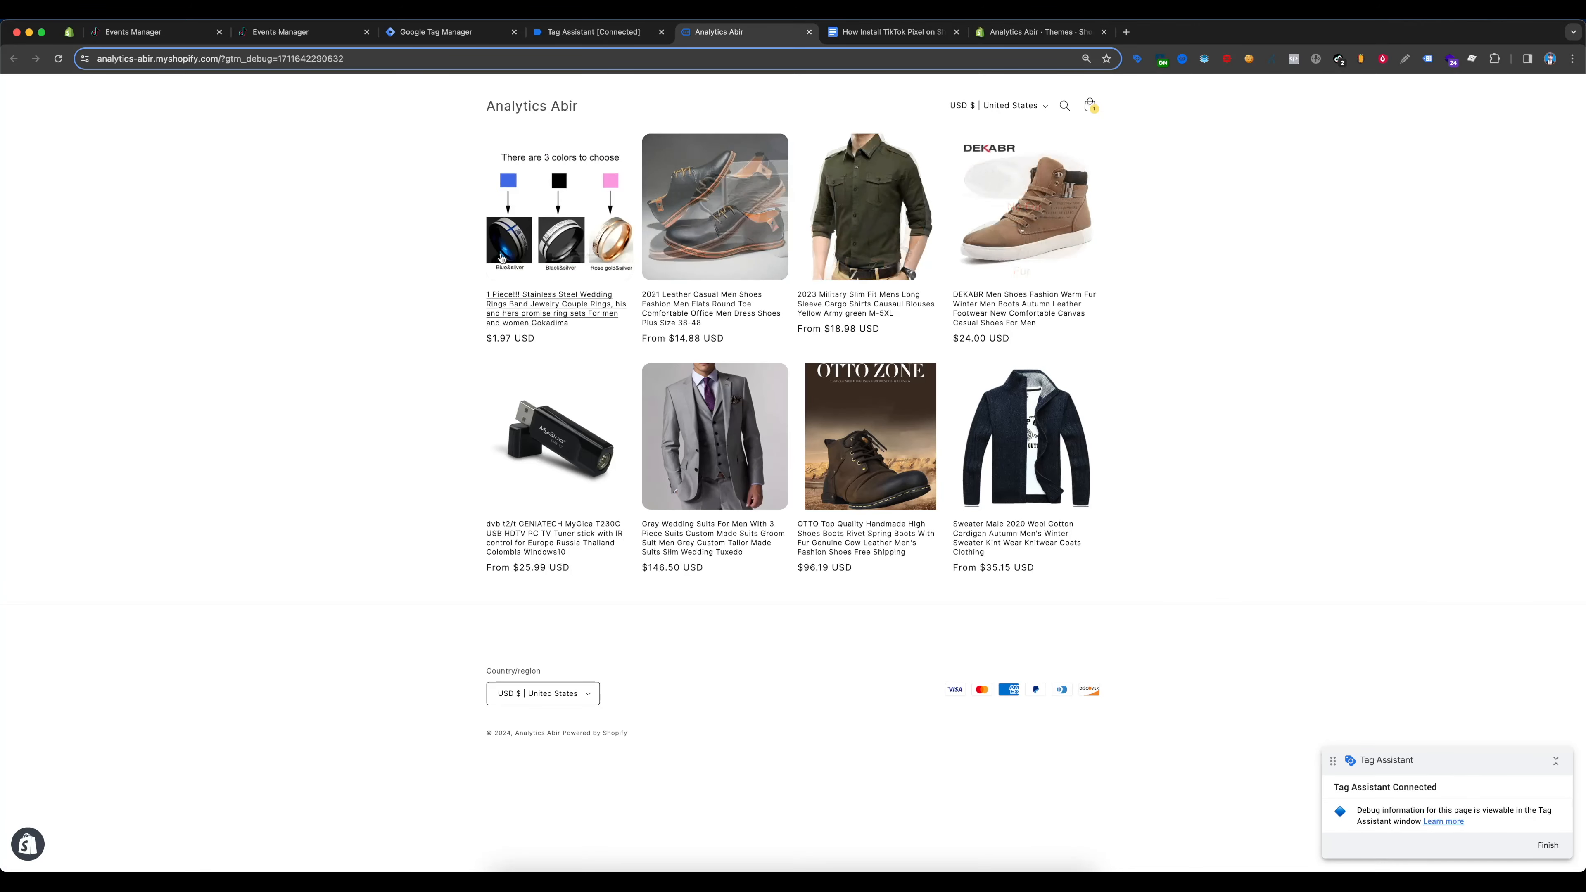
Add the stainless steel wedding rings product to the store cart and switch to the connected Tag Assistant session
{"action": "left_click", "coordinate": [523, 218]}
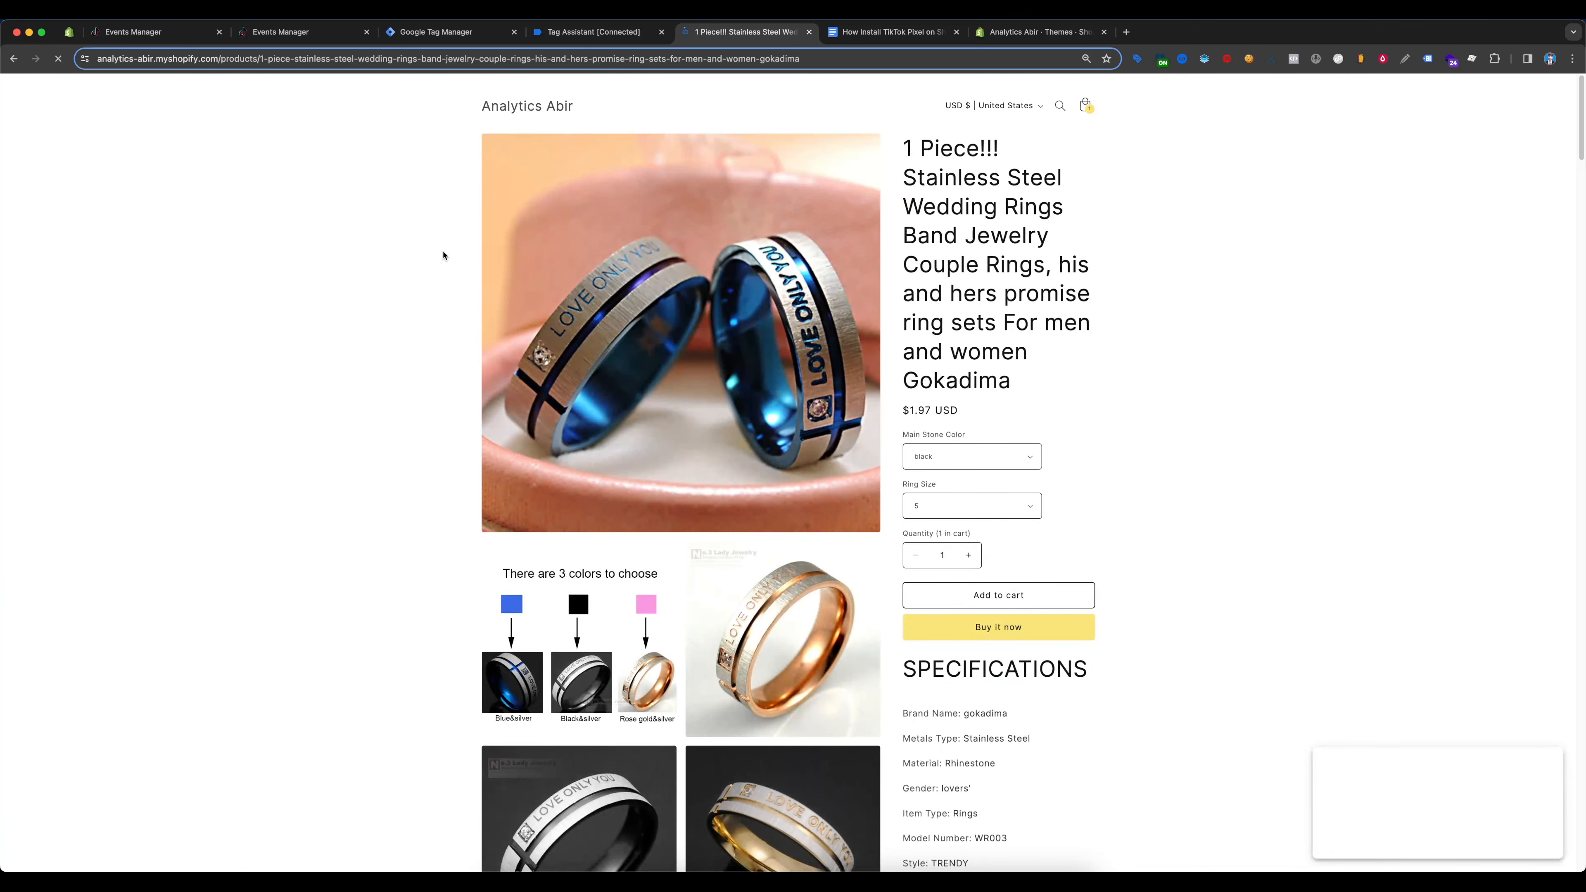
{"action": "left_click", "coordinate": [997, 601]}
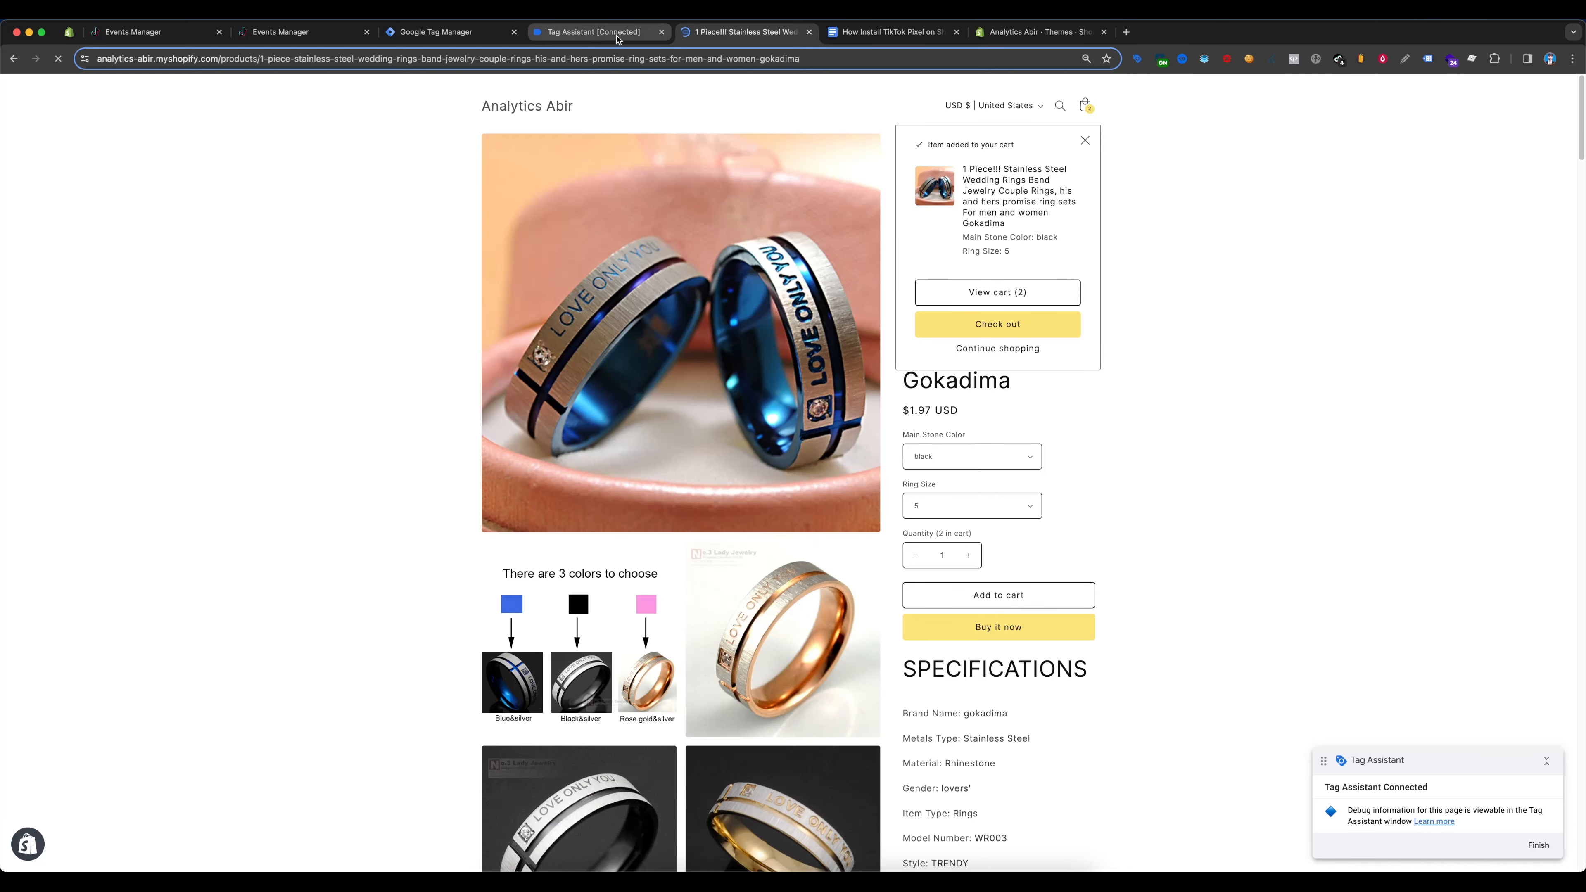
{"action": "left_click", "coordinate": [593, 32]}
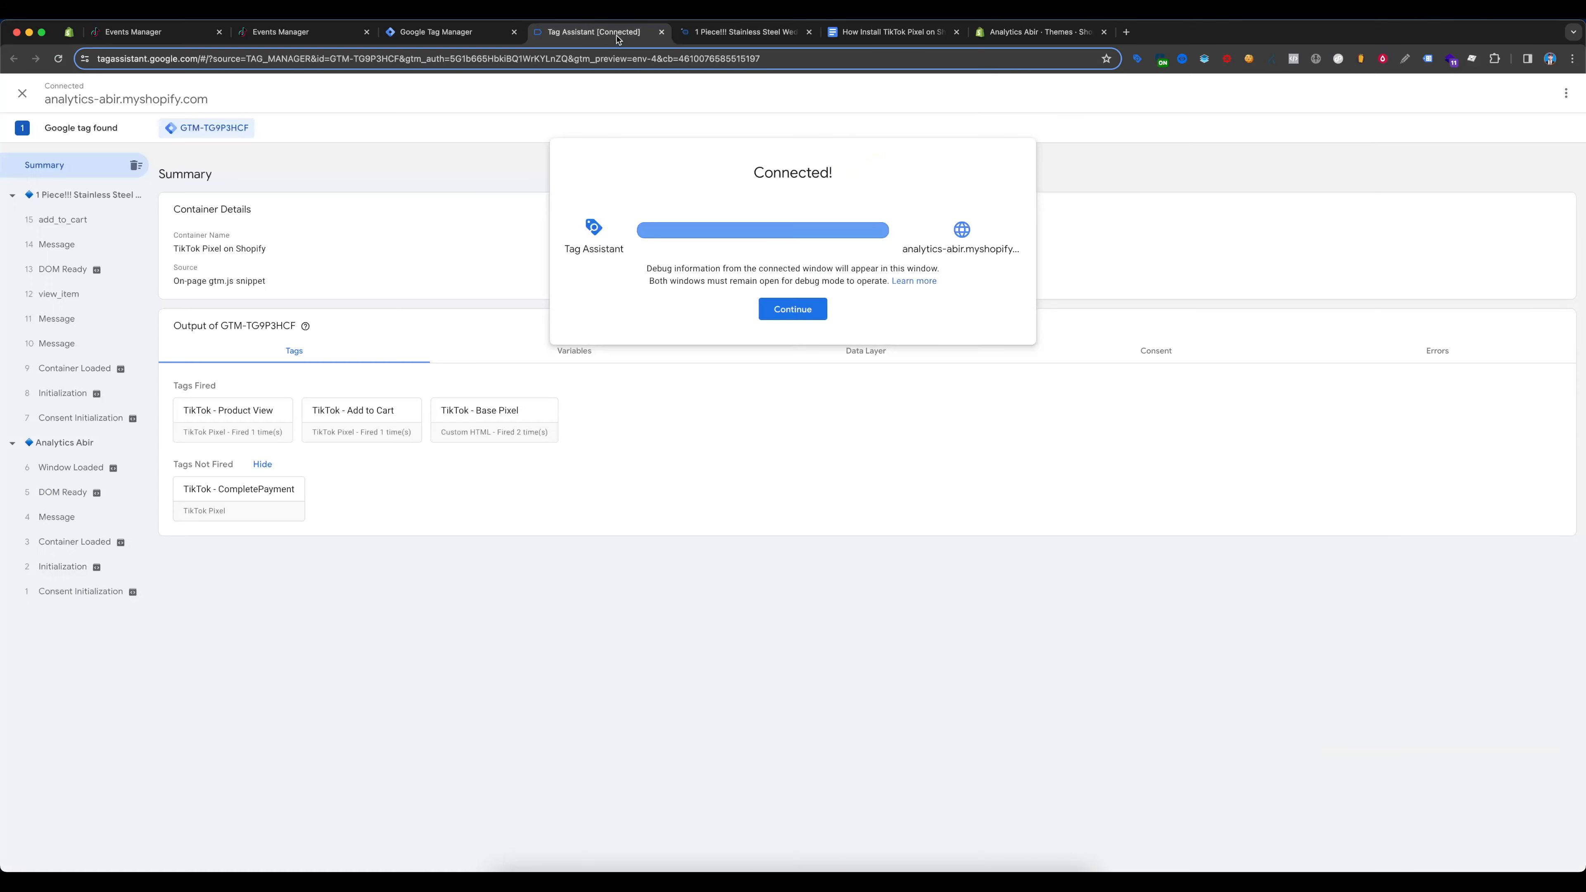
{"action": "left_click", "coordinate": [792, 308]}
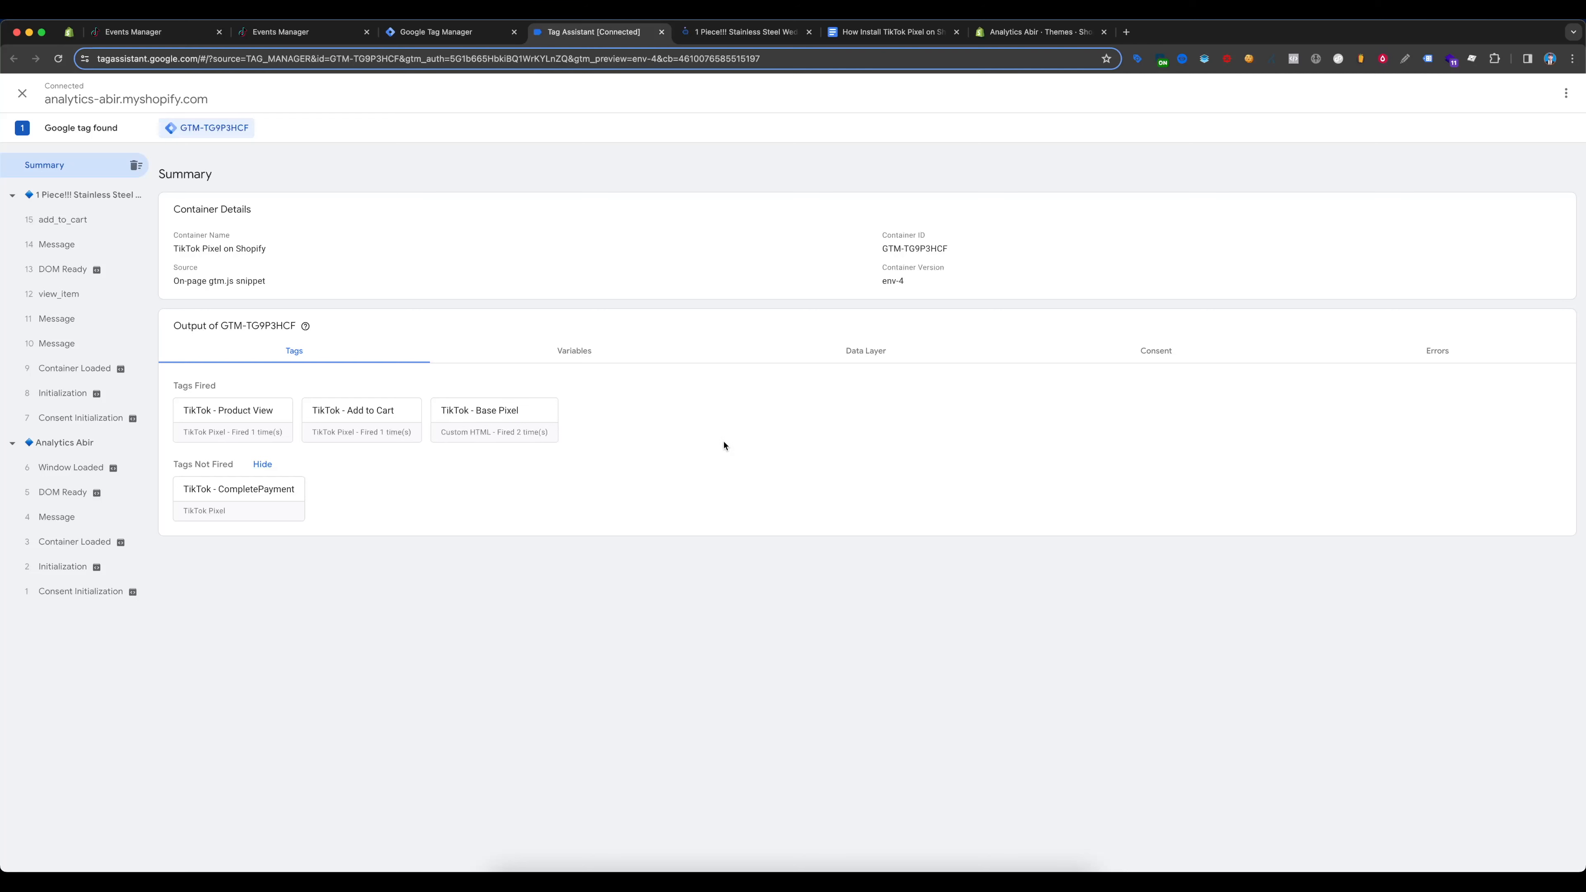
Examine the full tag details of TikTok - Product View under the view_item event, including its e-commerce data layer setting
{"action": "left_click", "coordinate": [86, 300]}
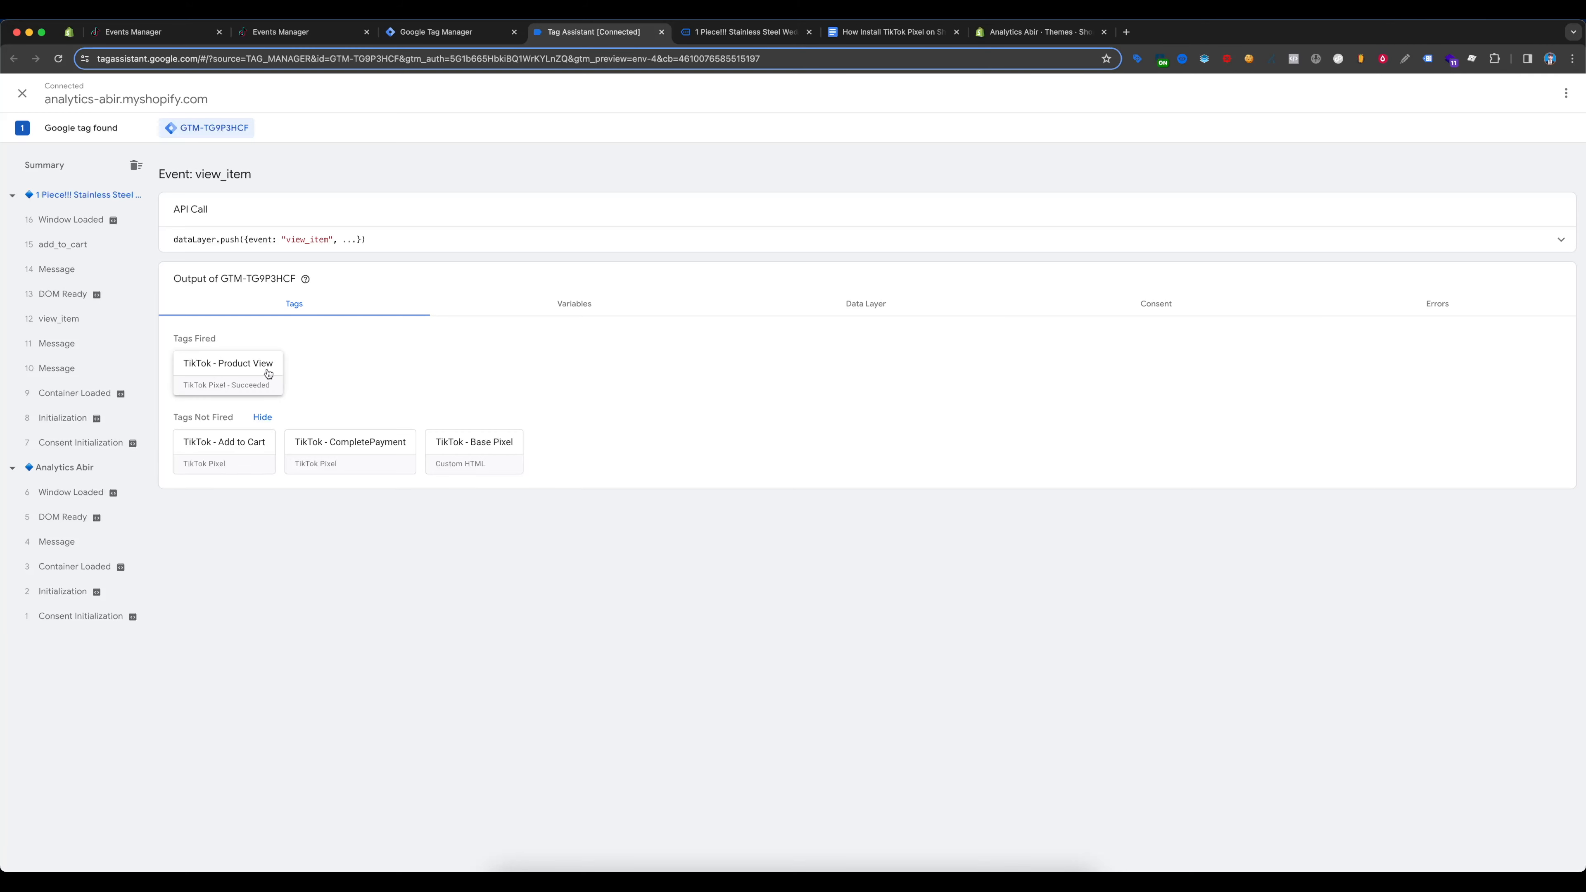
{"action": "left_click", "coordinate": [219, 382]}
{"action": "left_click", "coordinate": [866, 343]}
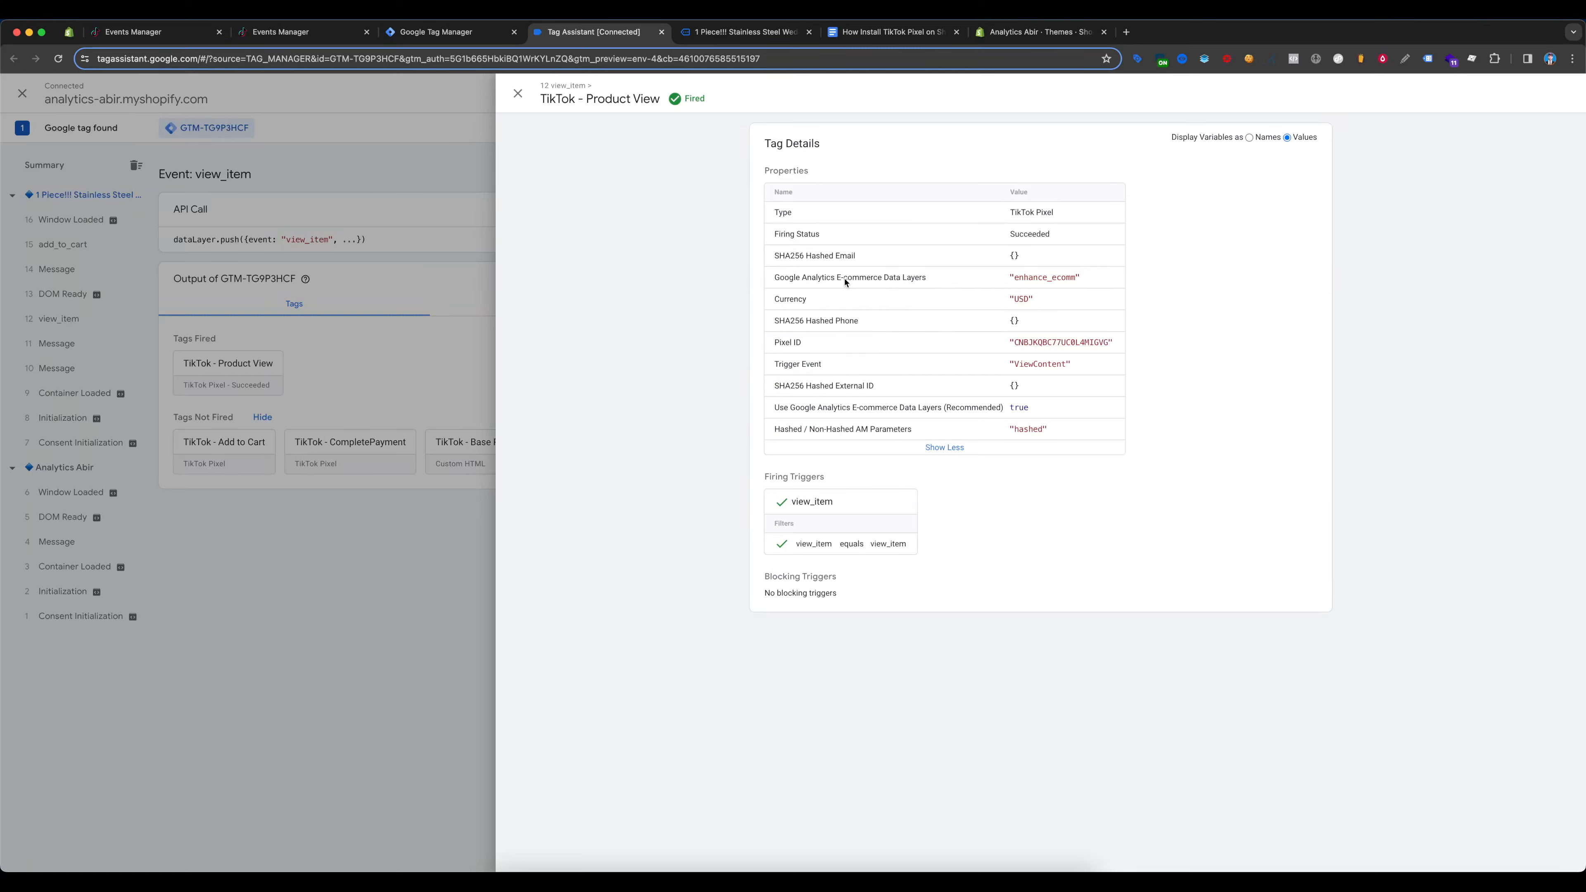
{"action": "left_click_drag", "start_coordinate": [1013, 279], "coordinate": [1091, 280]}
{"action": "left_click", "coordinate": [818, 276]}
{"action": "left_click", "coordinate": [743, 32]}
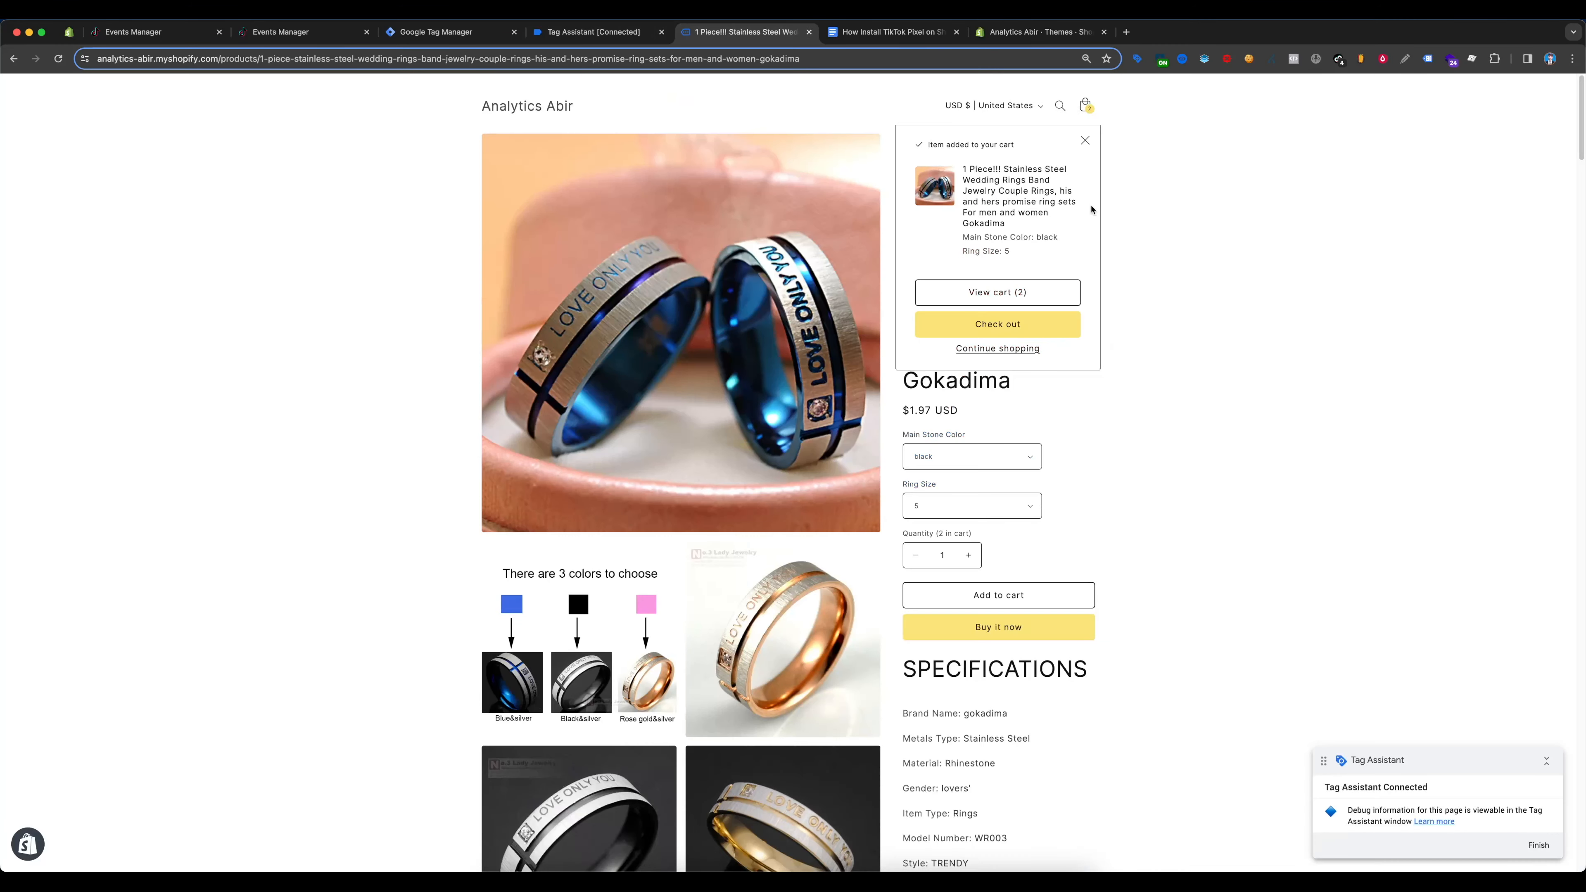
{"action": "left_click", "coordinate": [617, 33]}
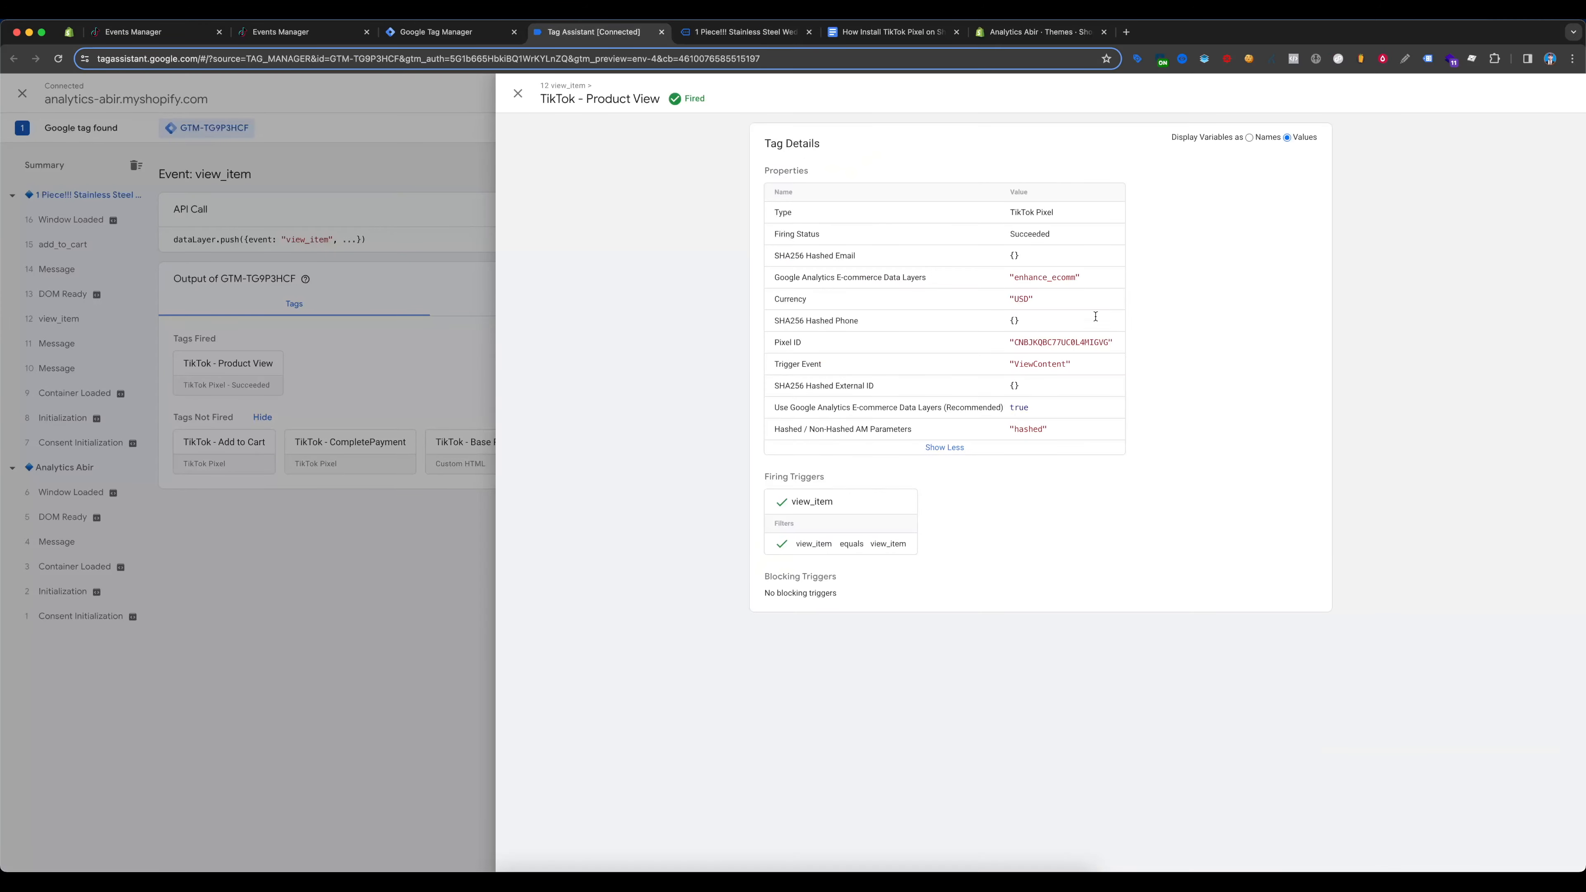
{"action": "key", "text": "Escape"}
Inspect the details of the TikTok - Add to Cart tag fired on the add_to_cart event
{"action": "left_click", "coordinate": [62, 244]}
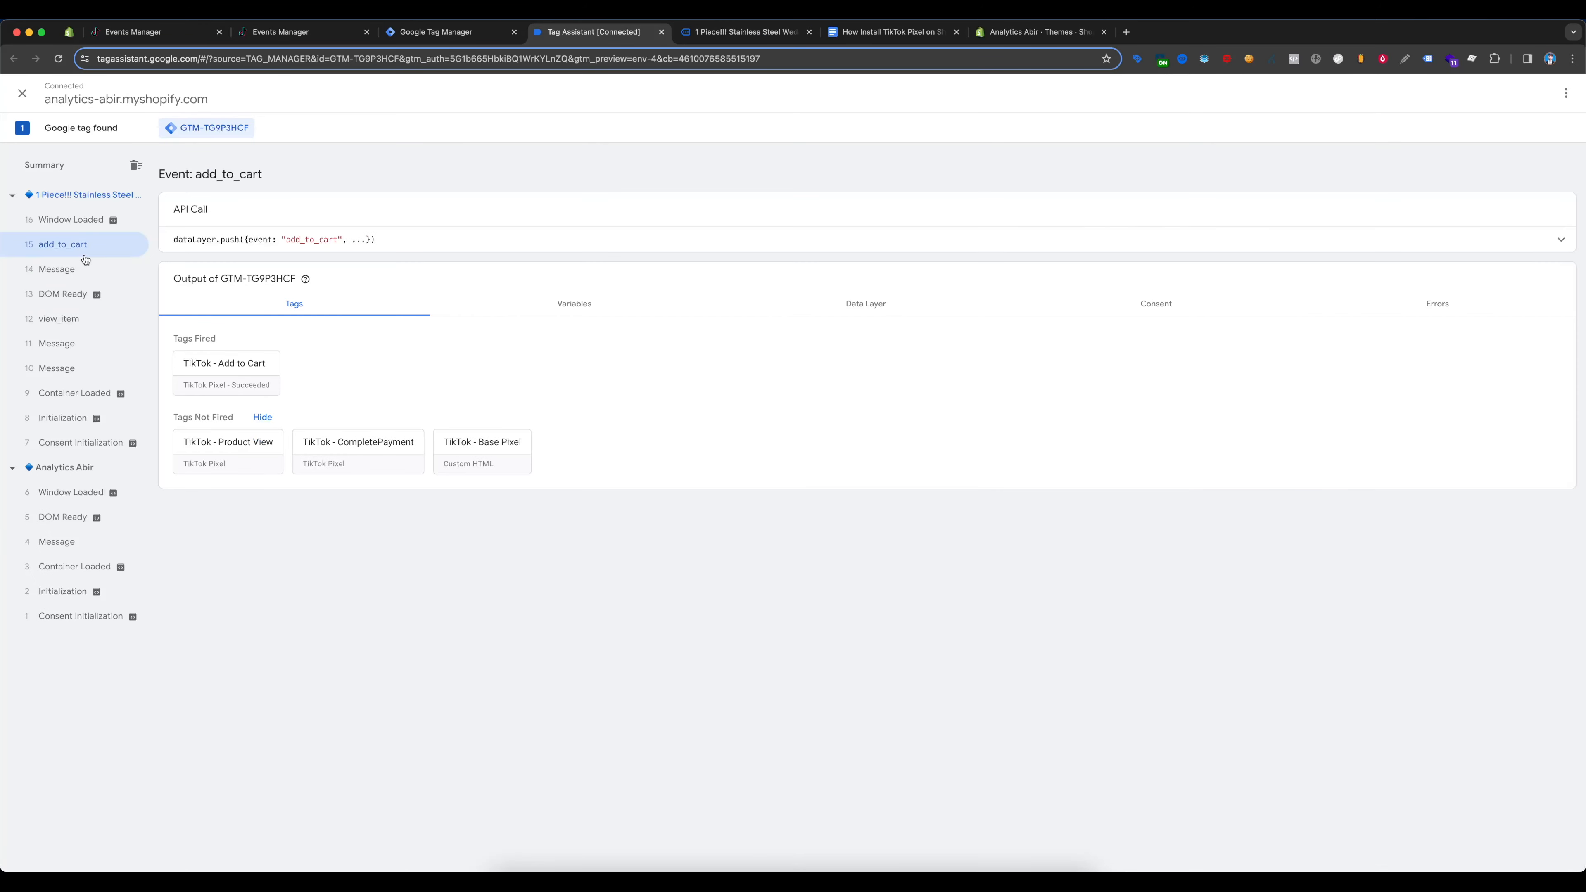
{"action": "left_click", "coordinate": [221, 386]}
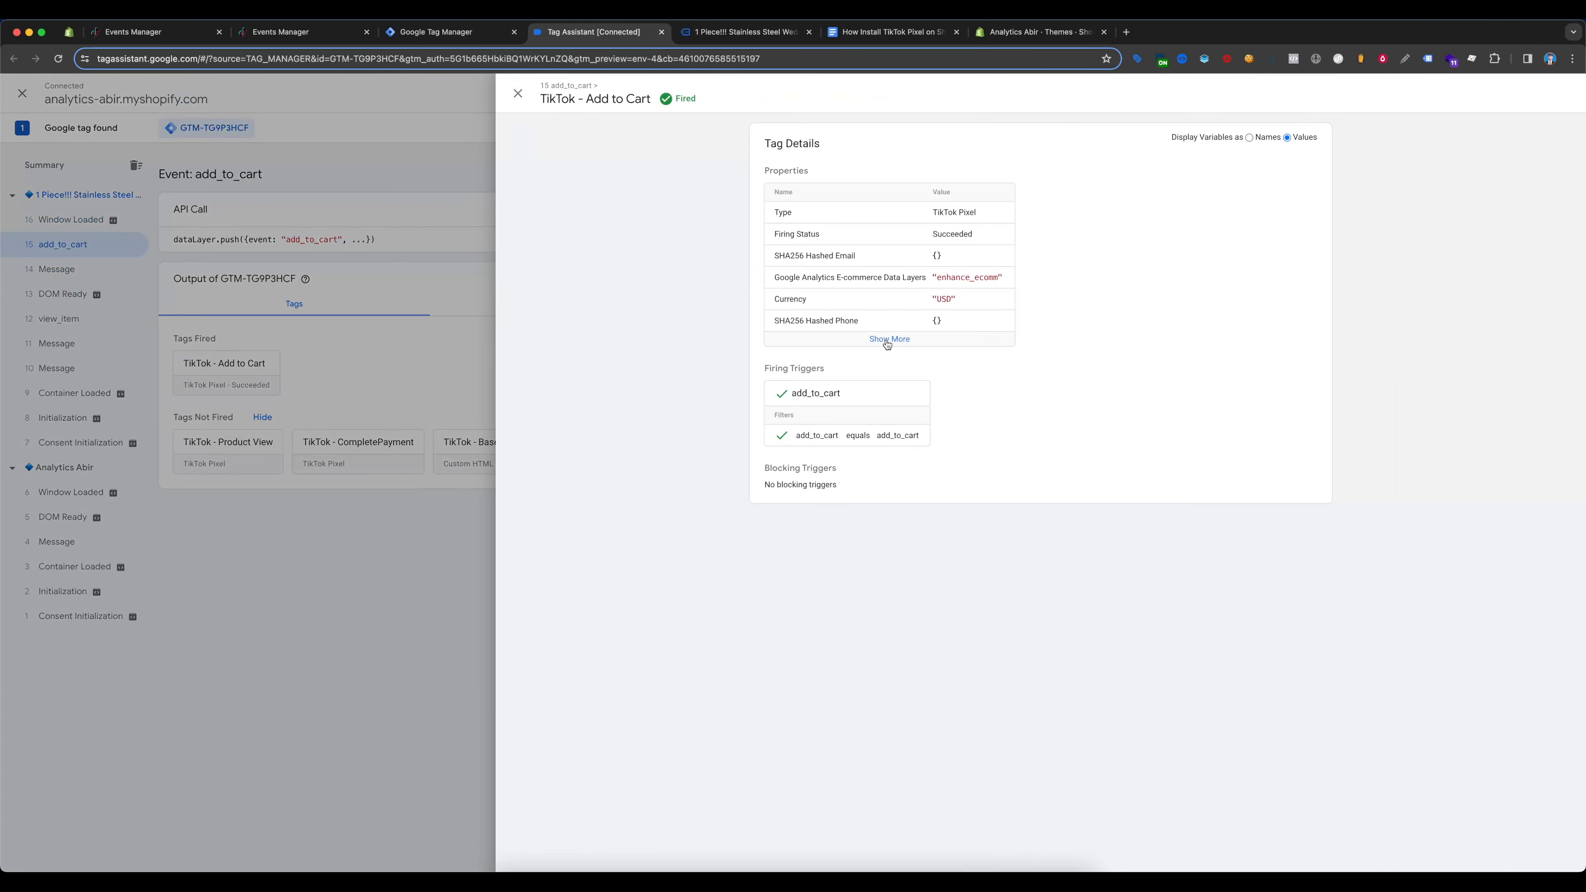
{"action": "key", "text": "Escape"}
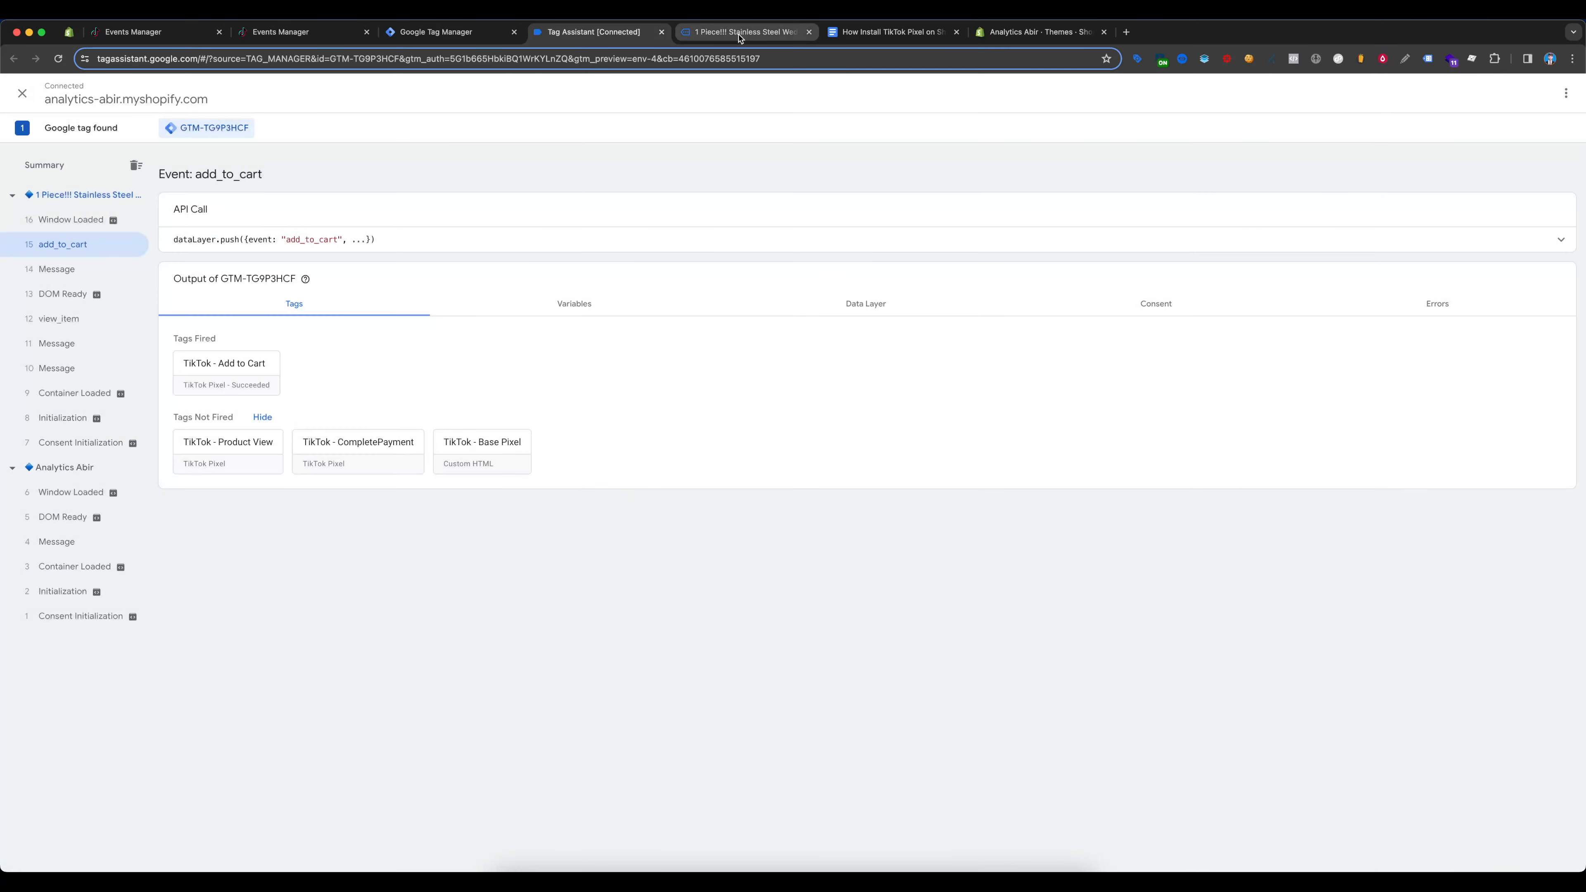
Examine the ViewContent event's pixel code and contents parameter in TikTok Pixel Helper on the store's product page
{"action": "left_click", "coordinate": [743, 31]}
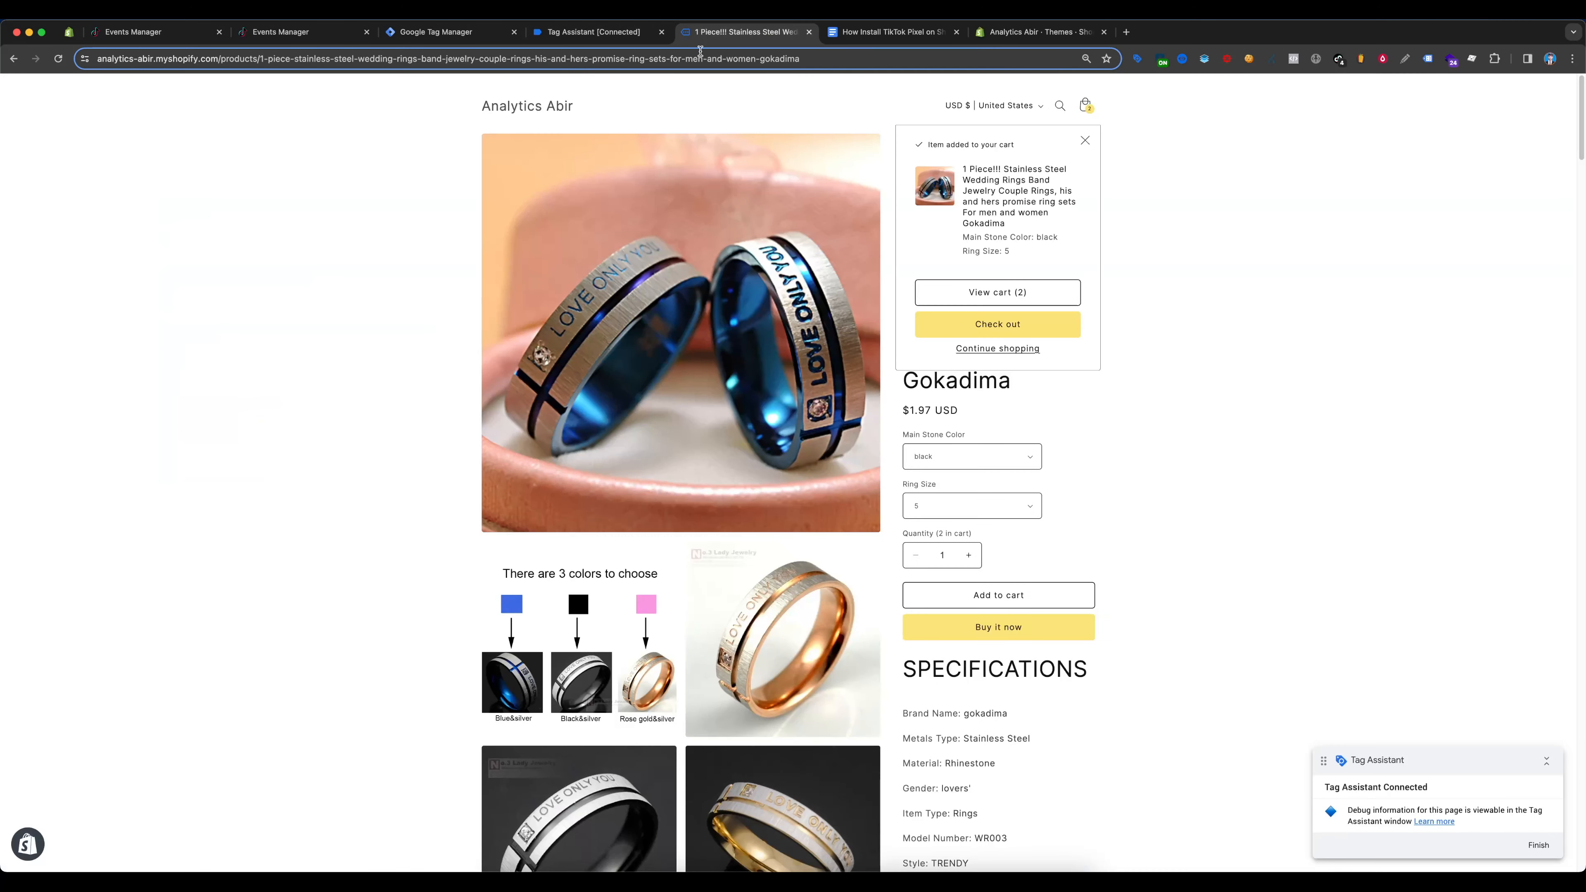
{"action": "left_click", "coordinate": [1340, 61]}
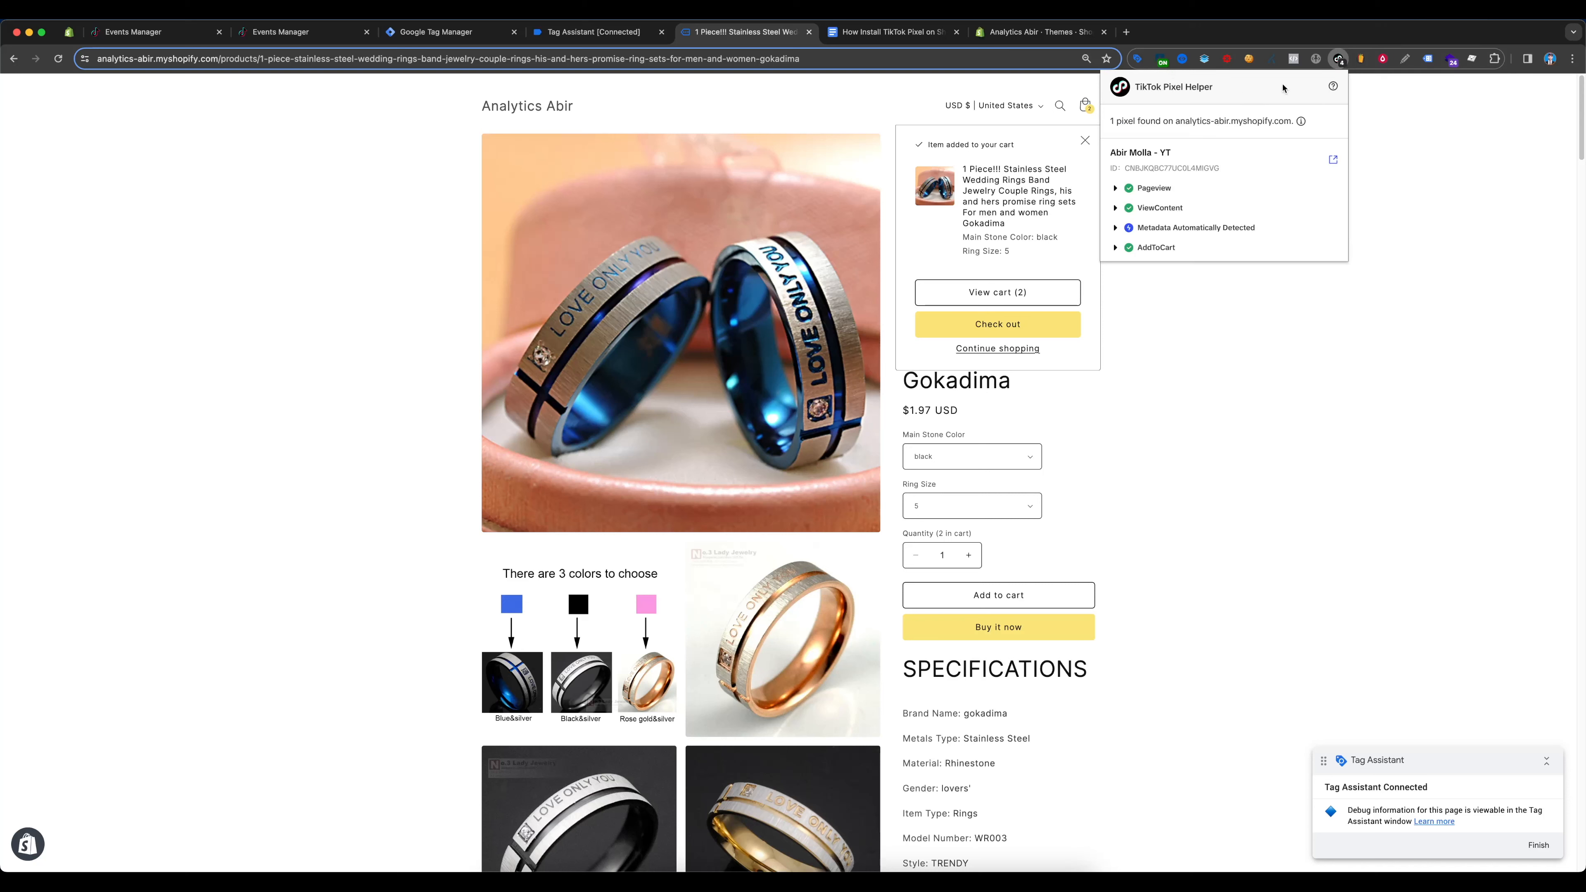
{"action": "left_click", "coordinate": [1162, 216]}
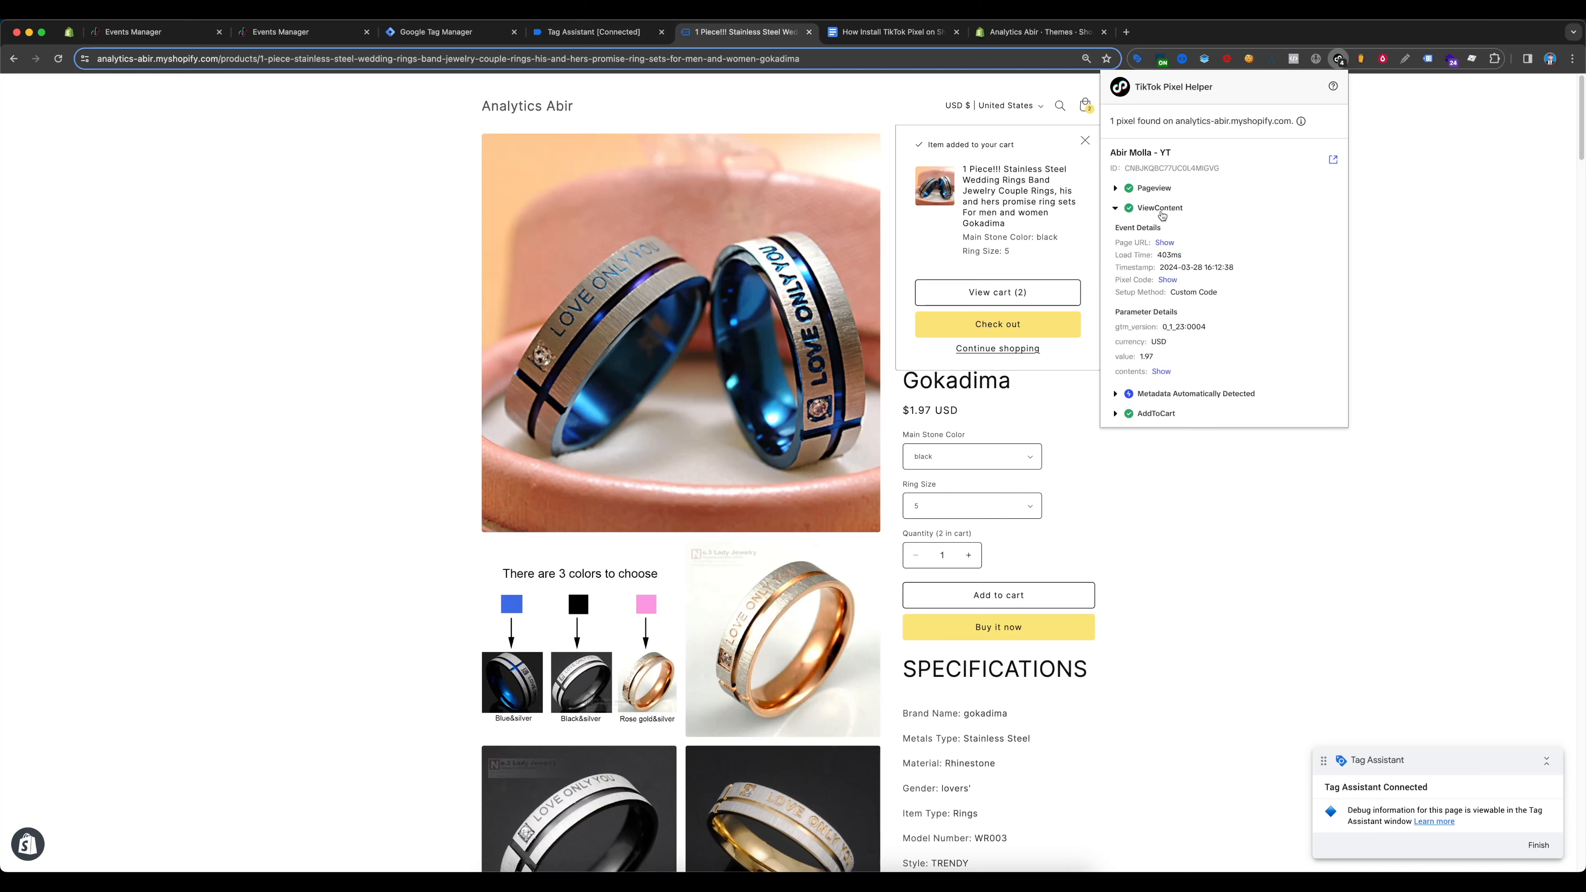
{"action": "left_click", "coordinate": [1164, 279]}
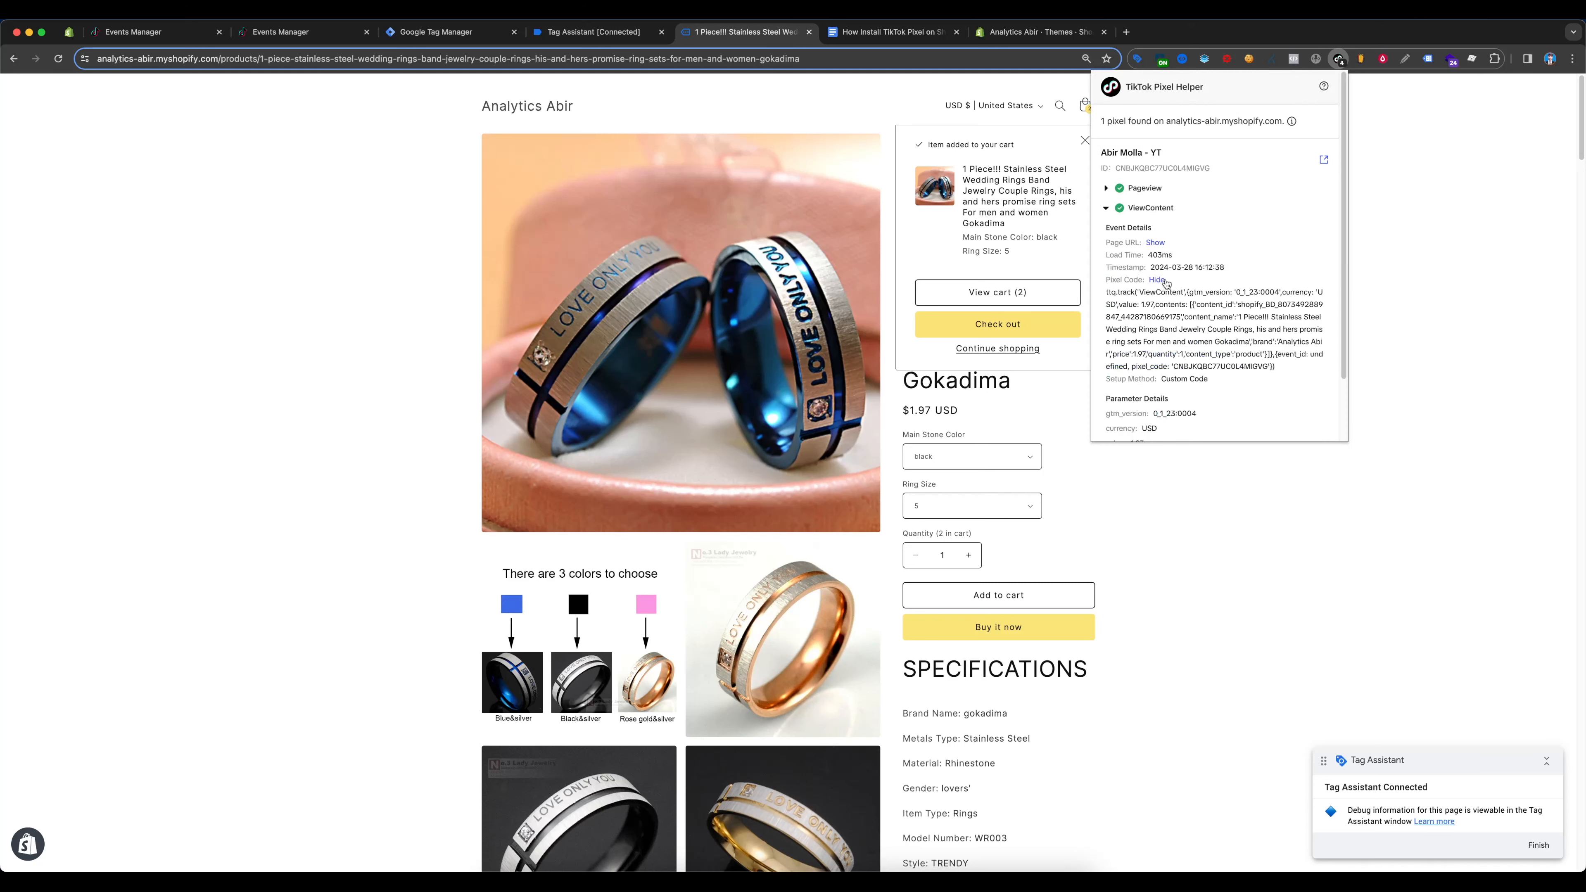
{"action": "left_click", "coordinate": [1165, 280]}
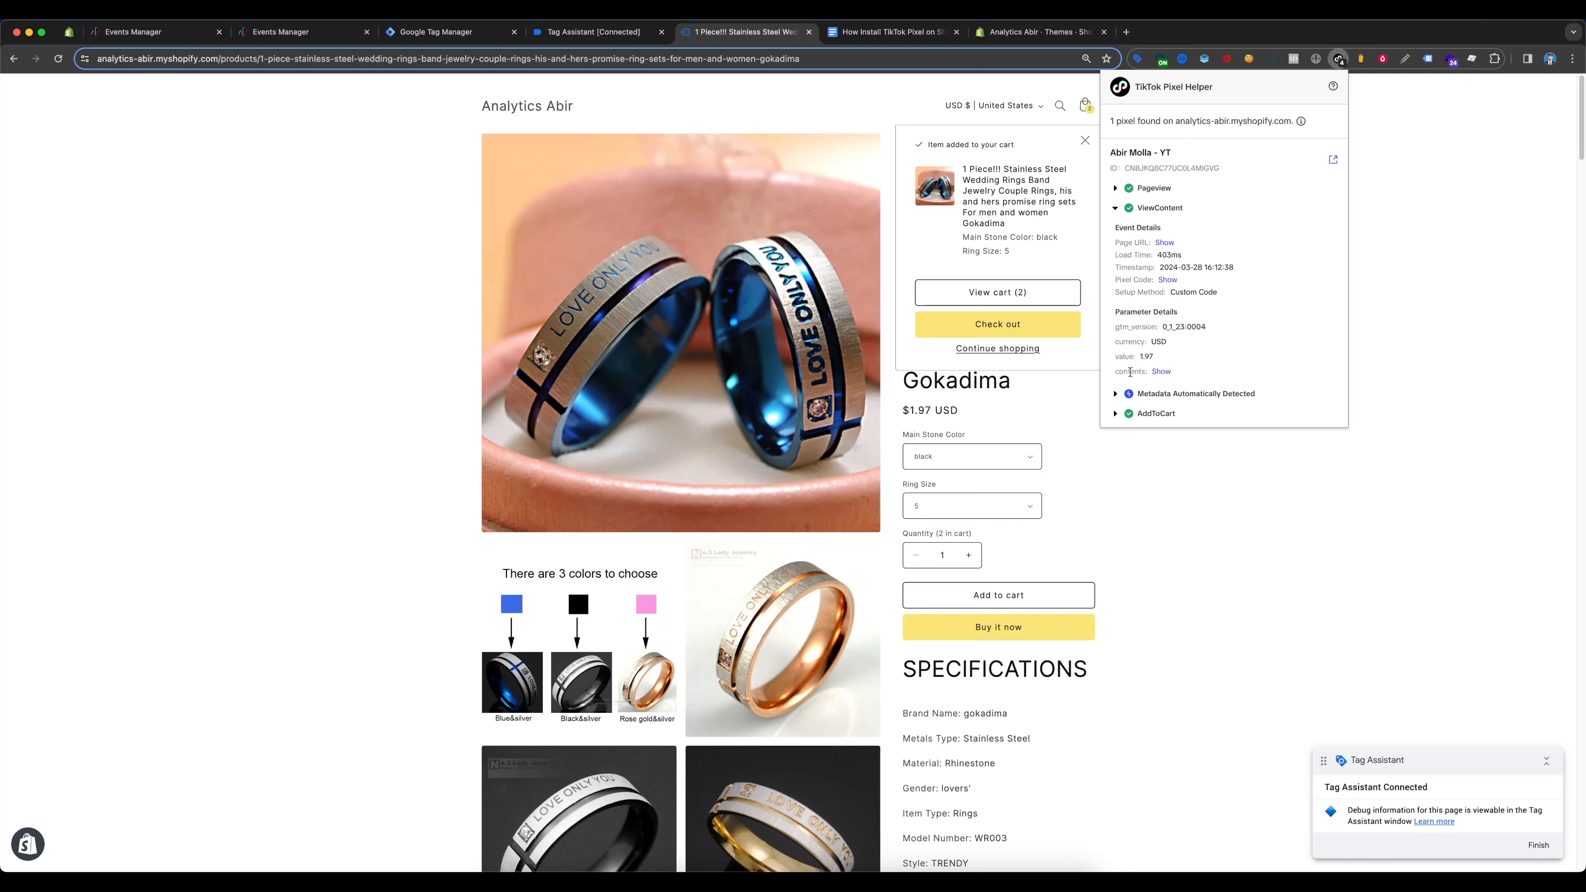
{"action": "left_click", "coordinate": [1162, 371]}
{"action": "scroll", "coordinate": [1212, 382], "scroll_direction": "down", "scroll_amount": 2}
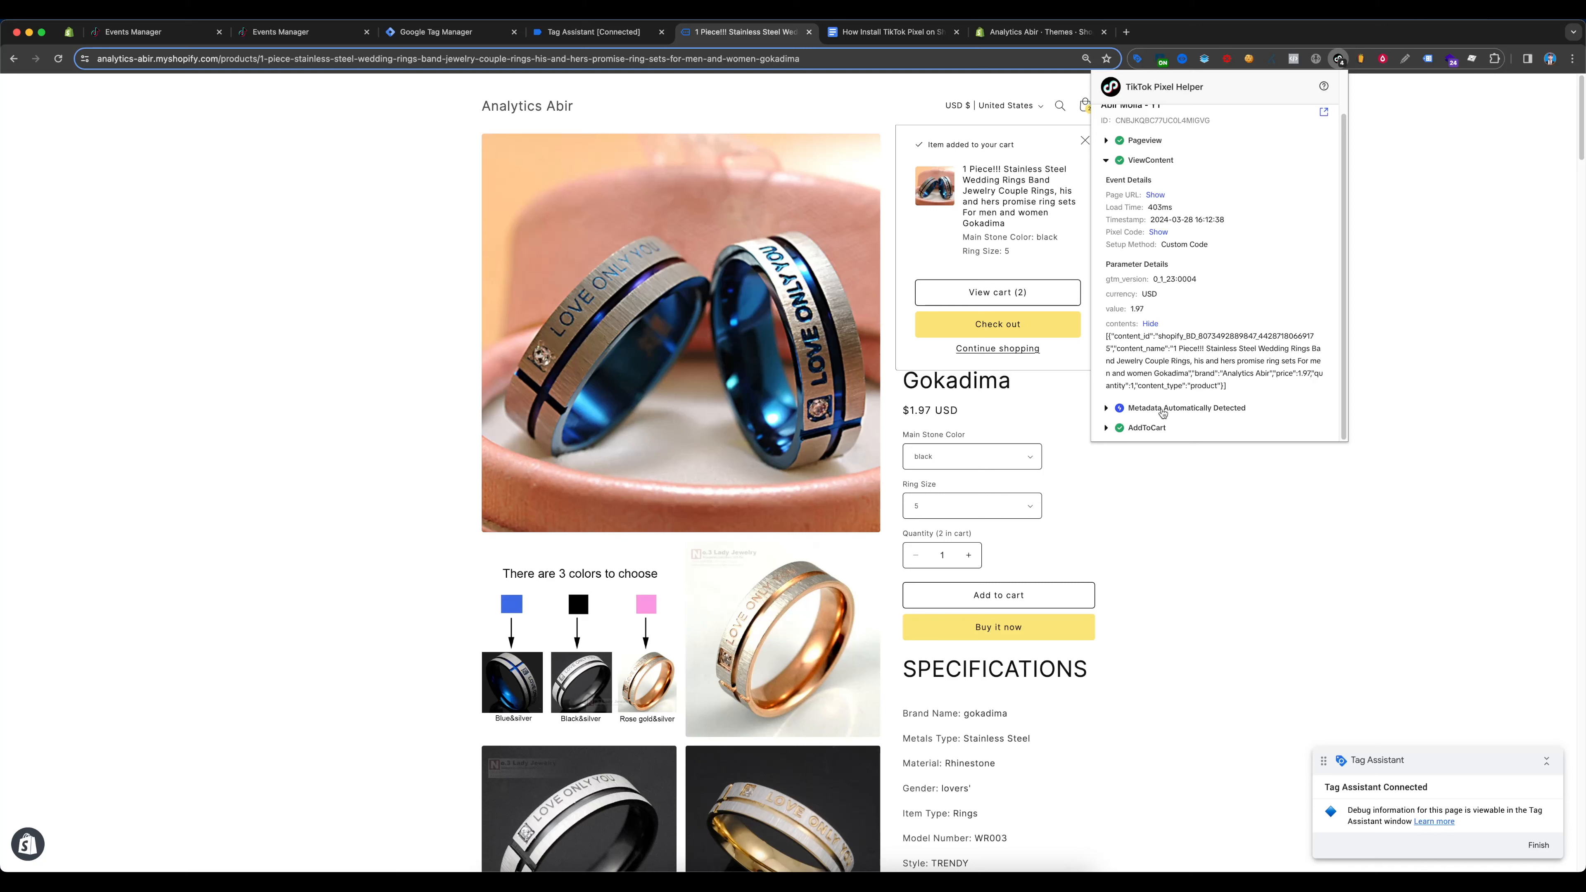
Examine the AddToCart event's parameters and contents in TikTok Pixel Helper, and close the helper
{"action": "left_click", "coordinate": [1147, 430]}
{"action": "scroll", "coordinate": [1262, 395], "scroll_direction": "down", "scroll_amount": 3}
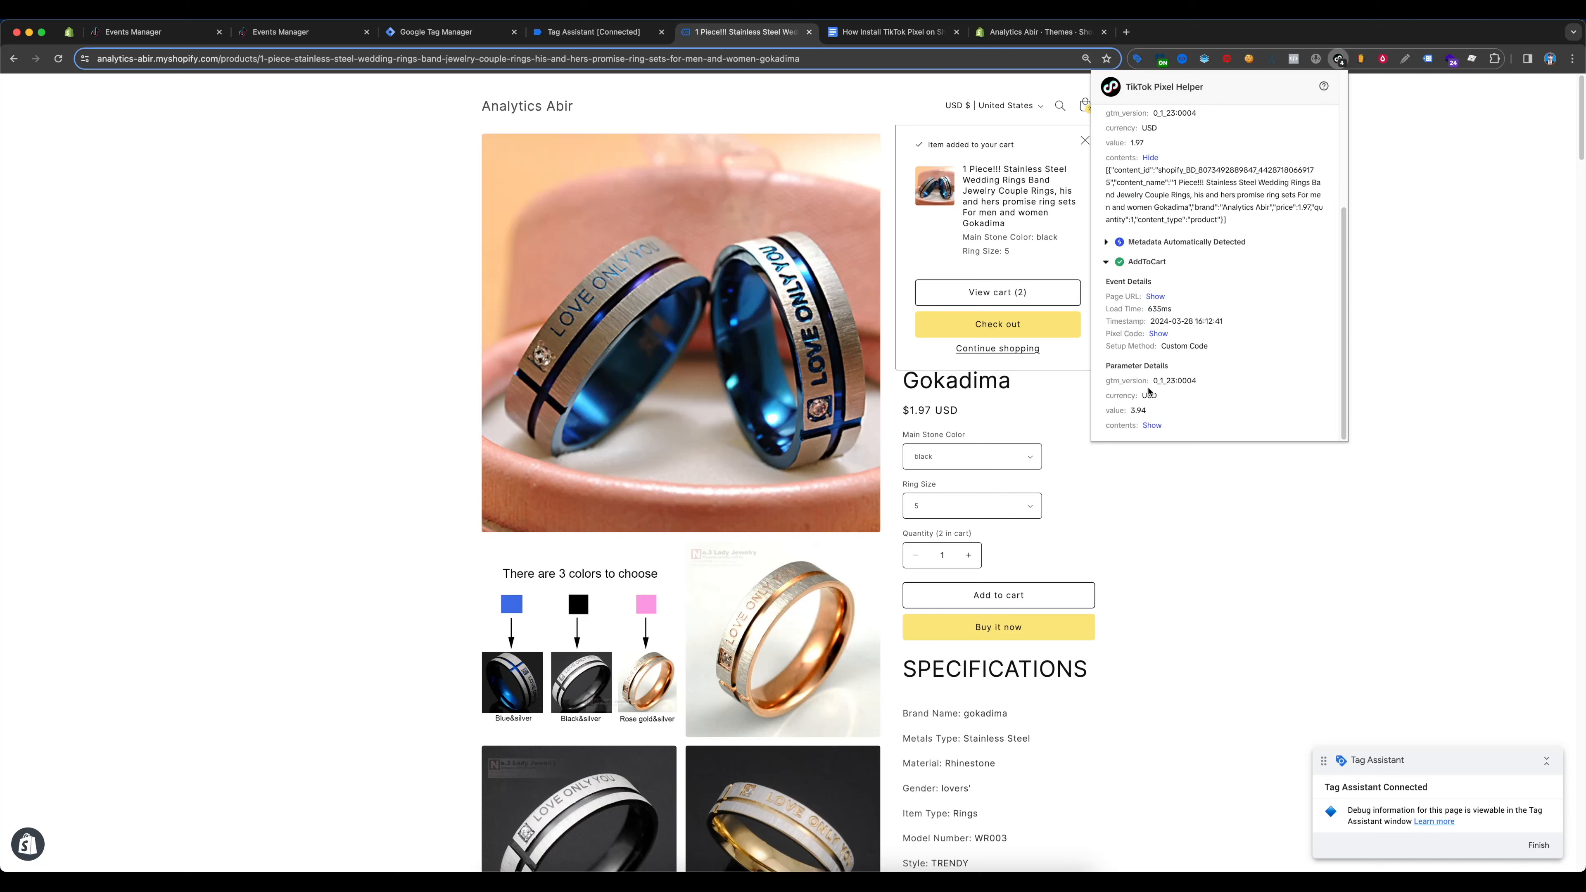
{"action": "left_click", "coordinate": [1152, 426]}
{"action": "scroll", "coordinate": [1244, 400], "scroll_direction": "down", "scroll_amount": 2}
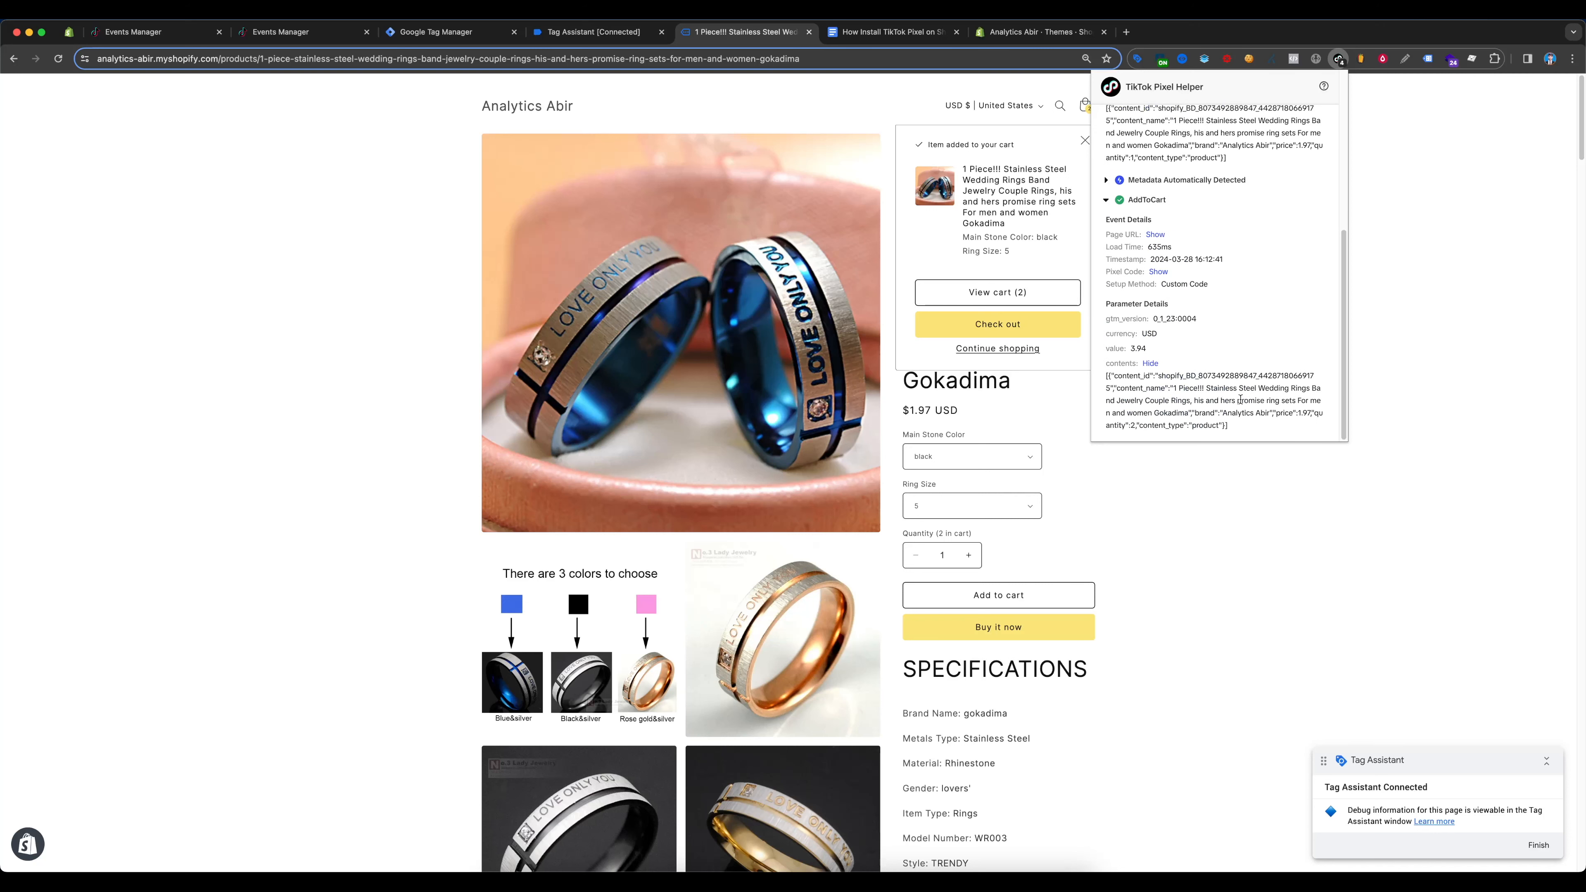
{"action": "left_click", "coordinate": [372, 368]}
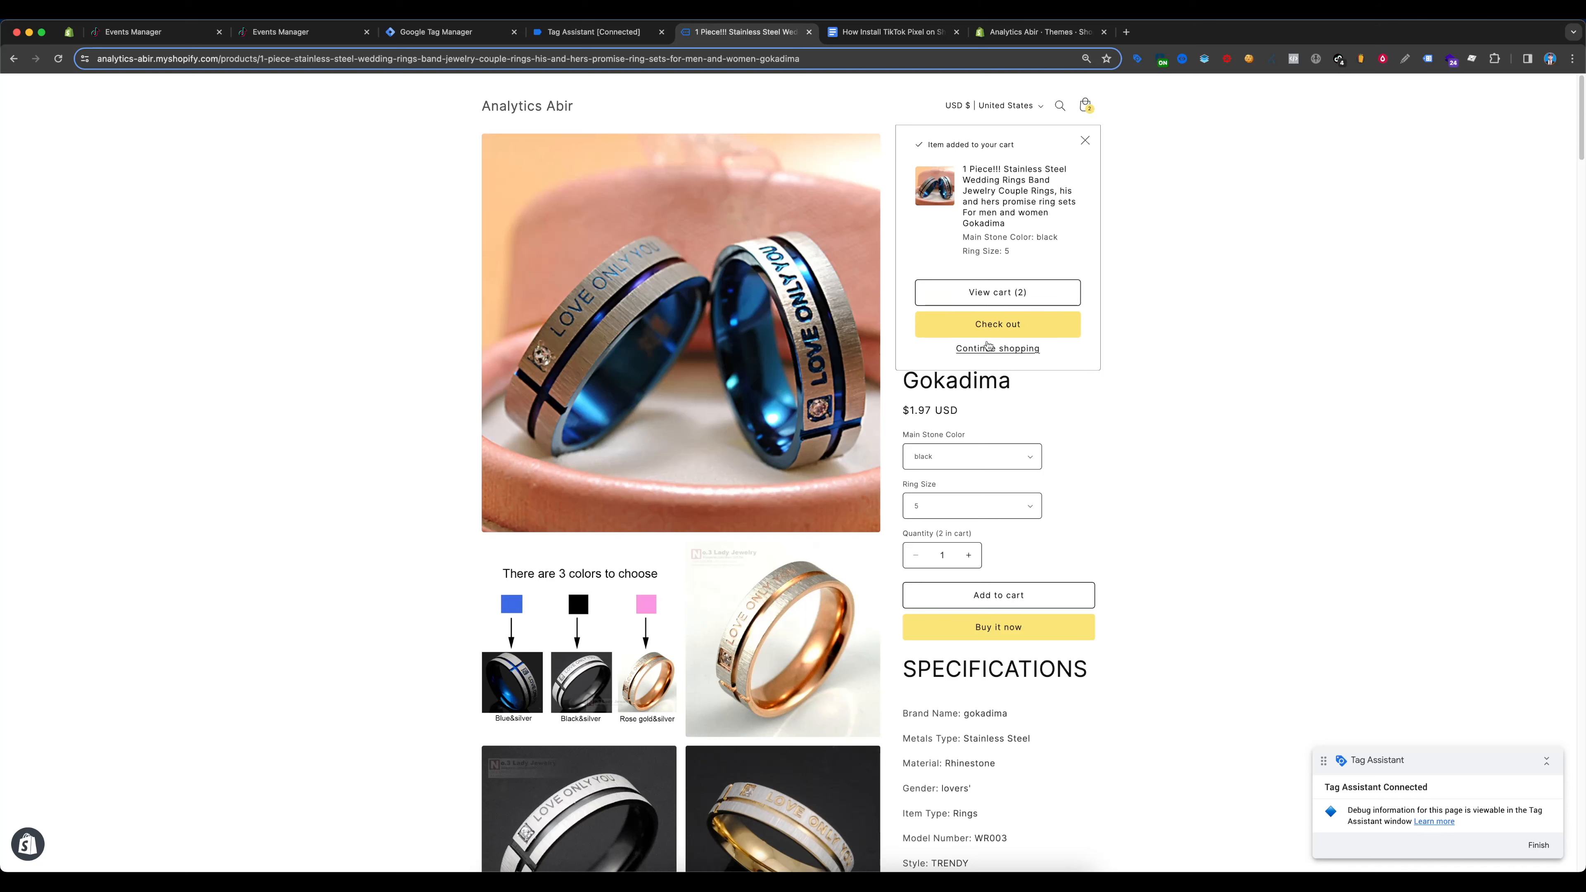
Check out the cart and place the test order by credit card with the filled-in contact, delivery and payment details
{"action": "left_click", "coordinate": [994, 326]}
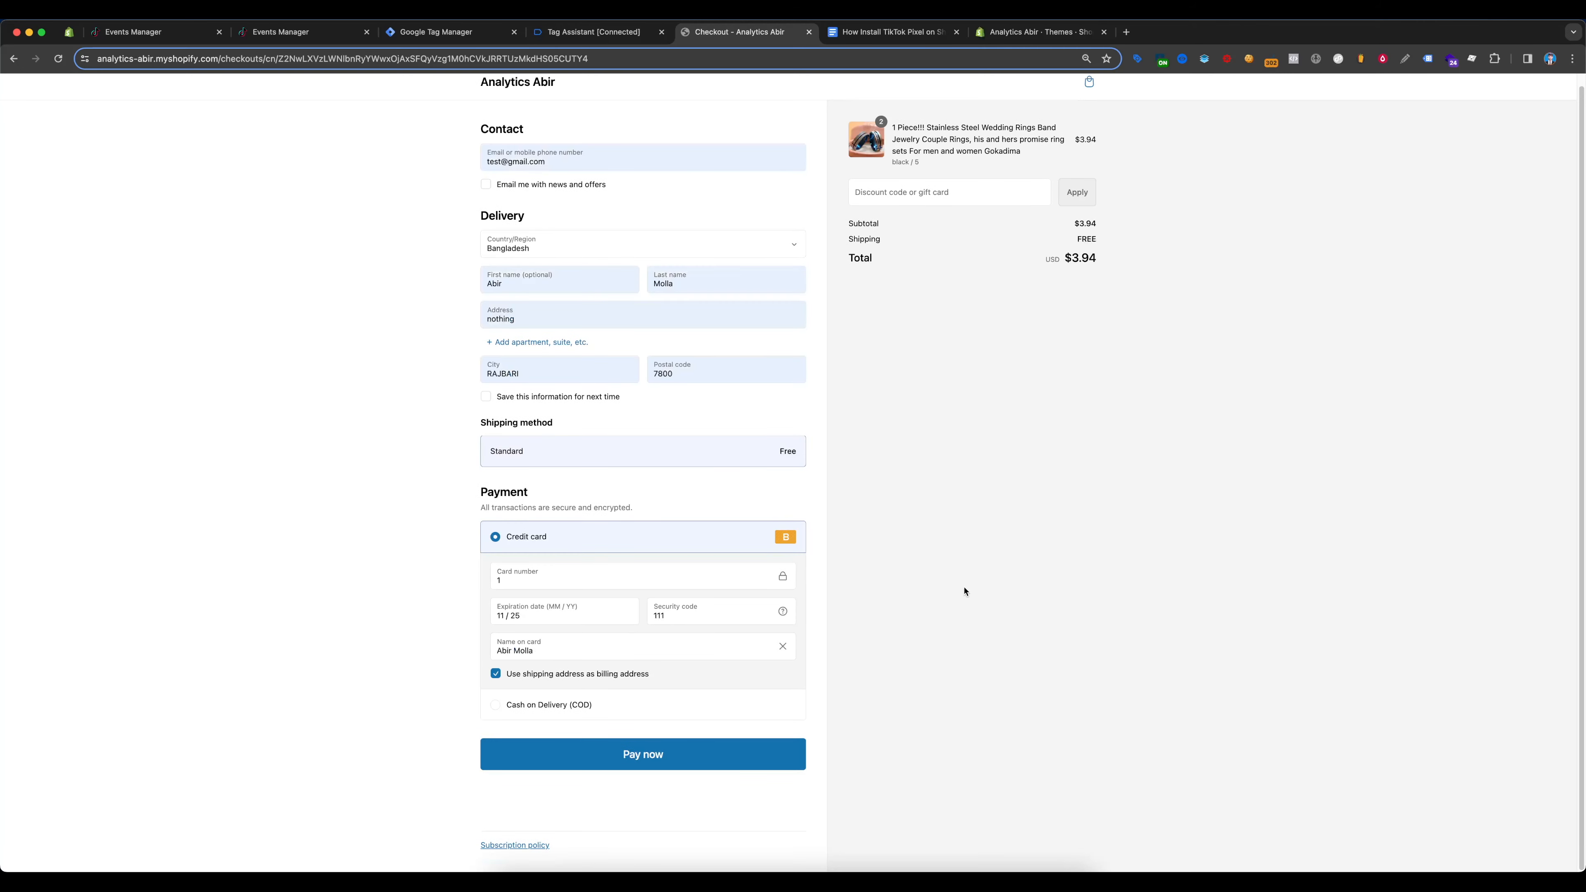
{"action": "scroll", "coordinate": [365, 344], "scroll_direction": "up", "scroll_amount": 1}
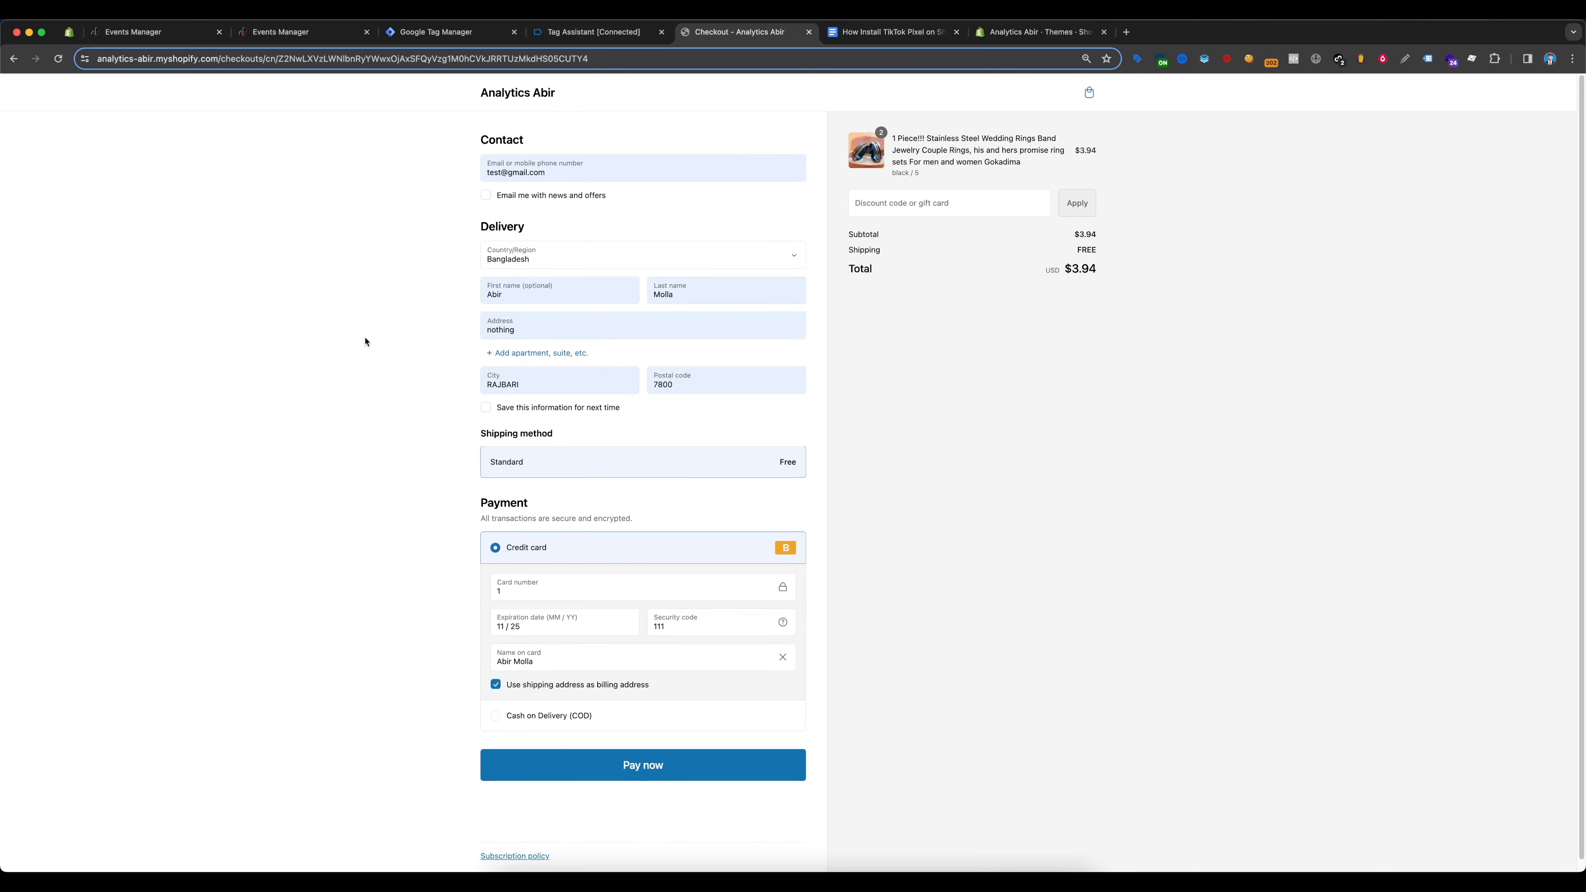
{"action": "left_click", "coordinate": [659, 767]}
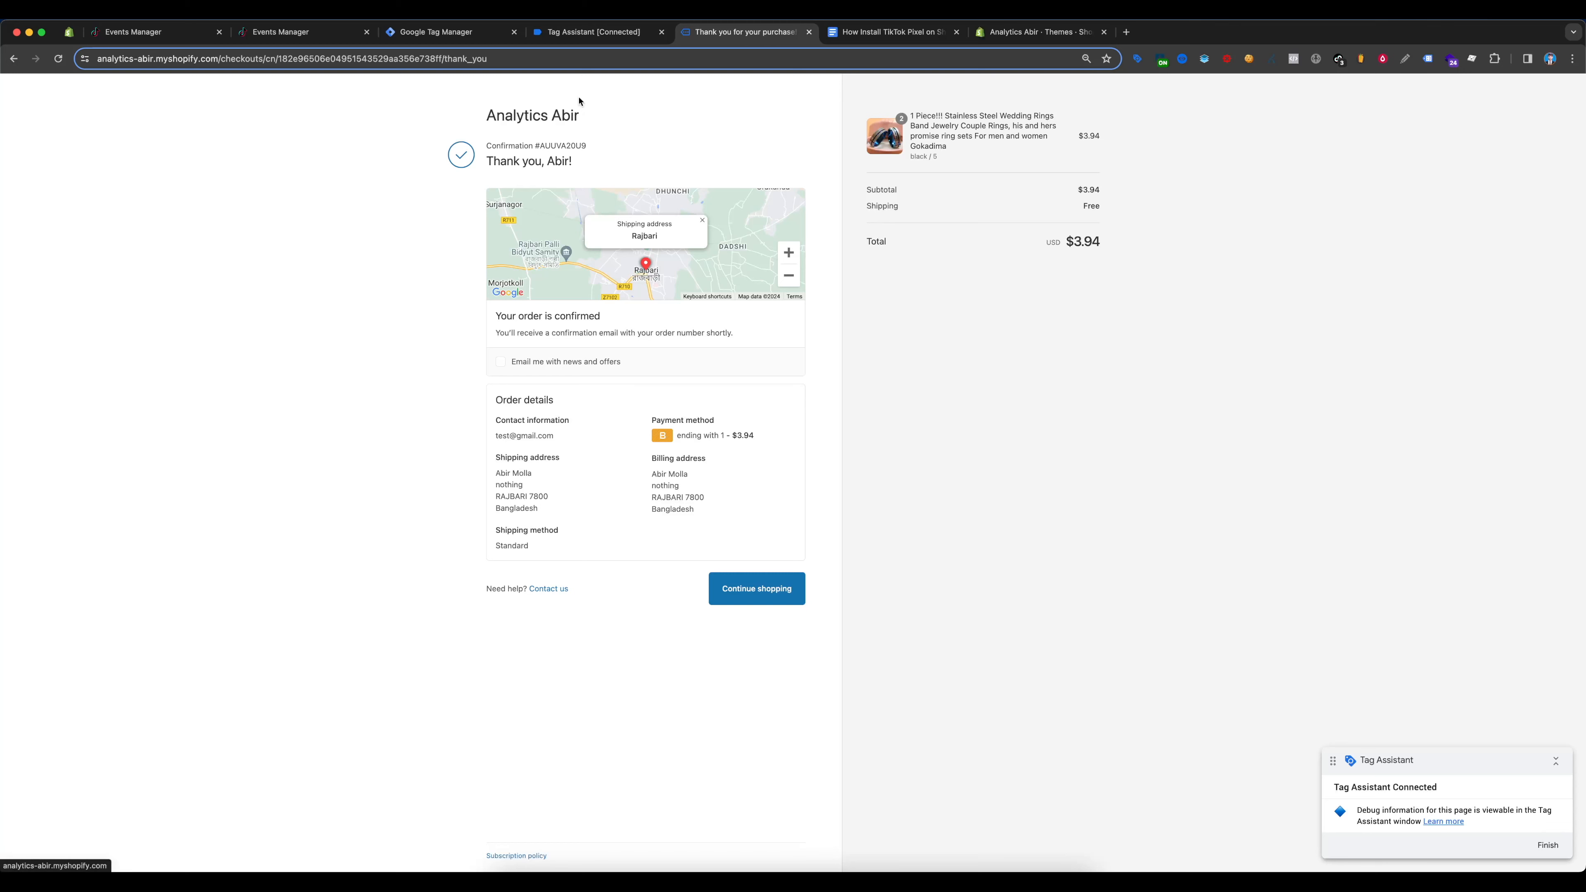
Examine the full tag details of TikTok - CompletePayment under the purchase event in Tag Assistant, including the hashed external ID
{"action": "left_click", "coordinate": [598, 37]}
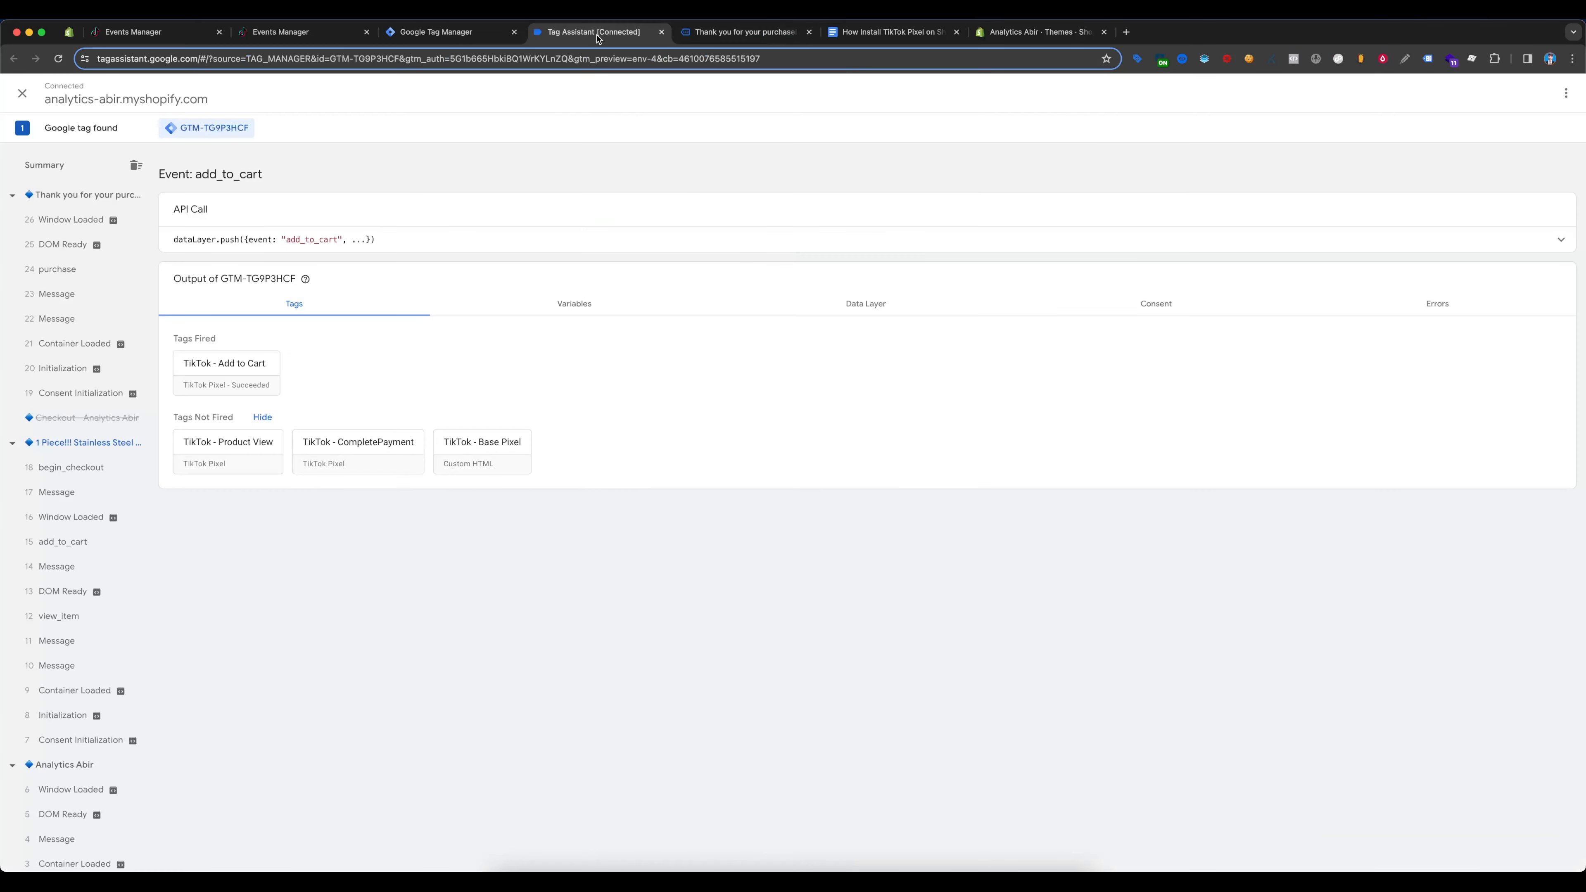
{"action": "left_click", "coordinate": [59, 269]}
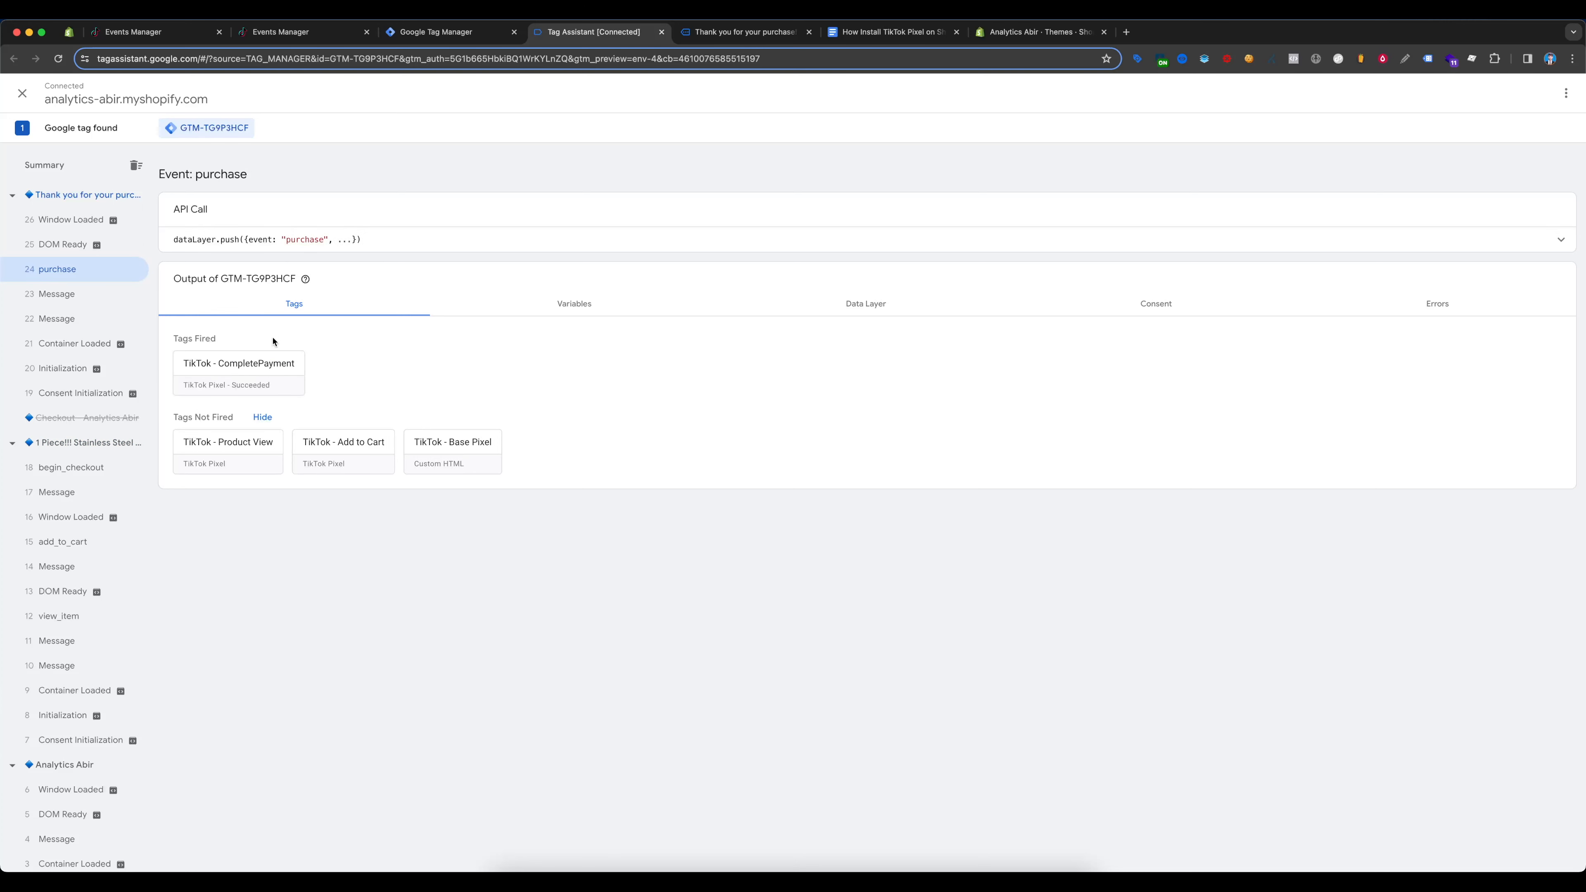
{"action": "left_click", "coordinate": [220, 373]}
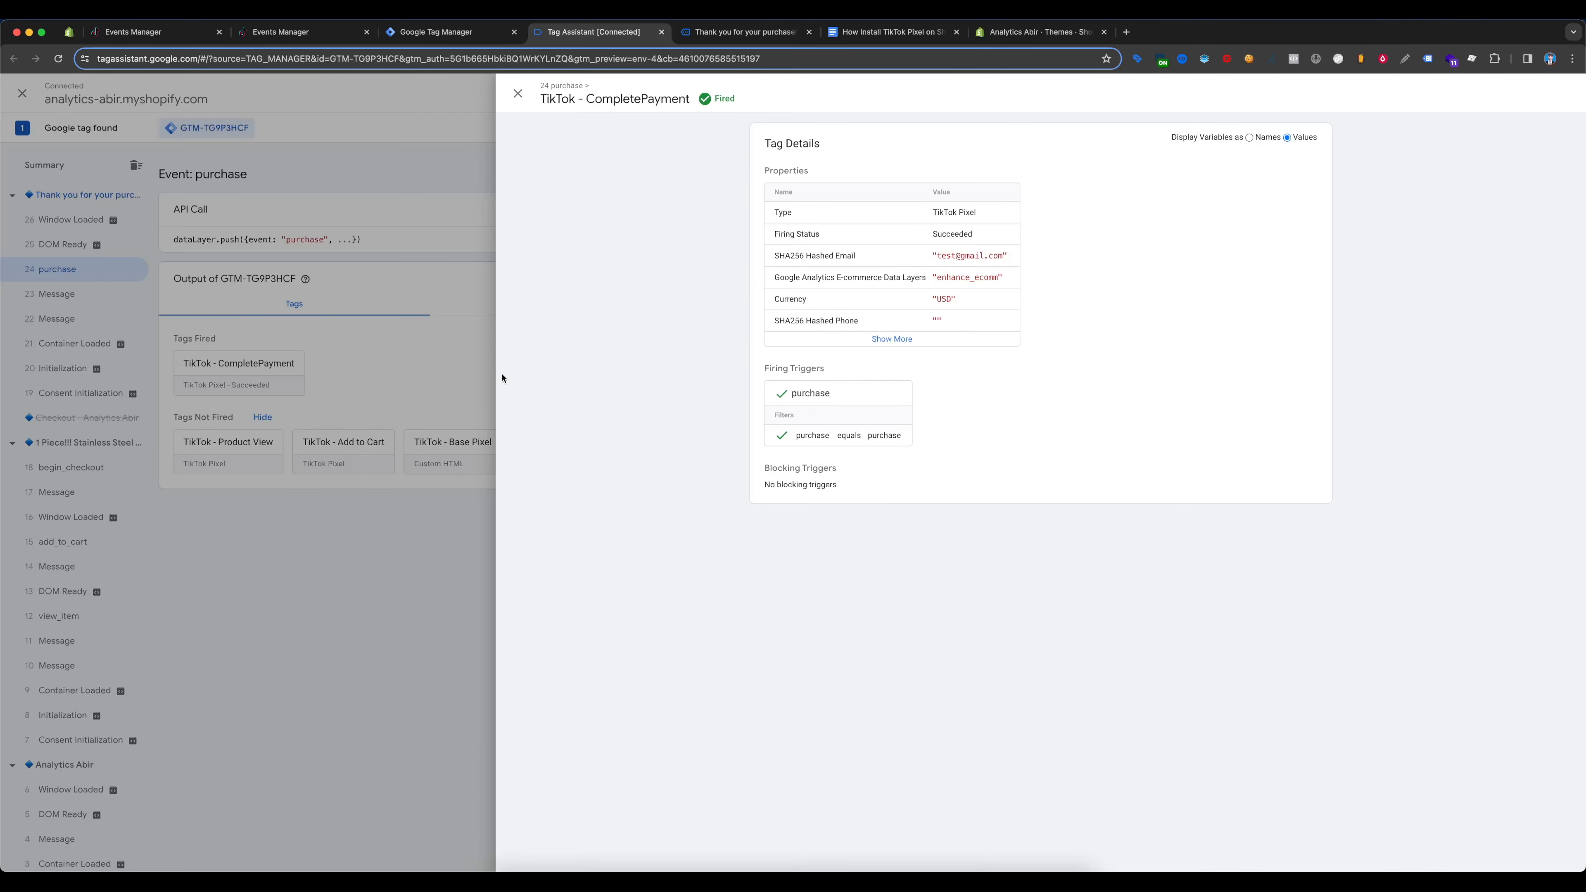
{"action": "left_click", "coordinate": [885, 340]}
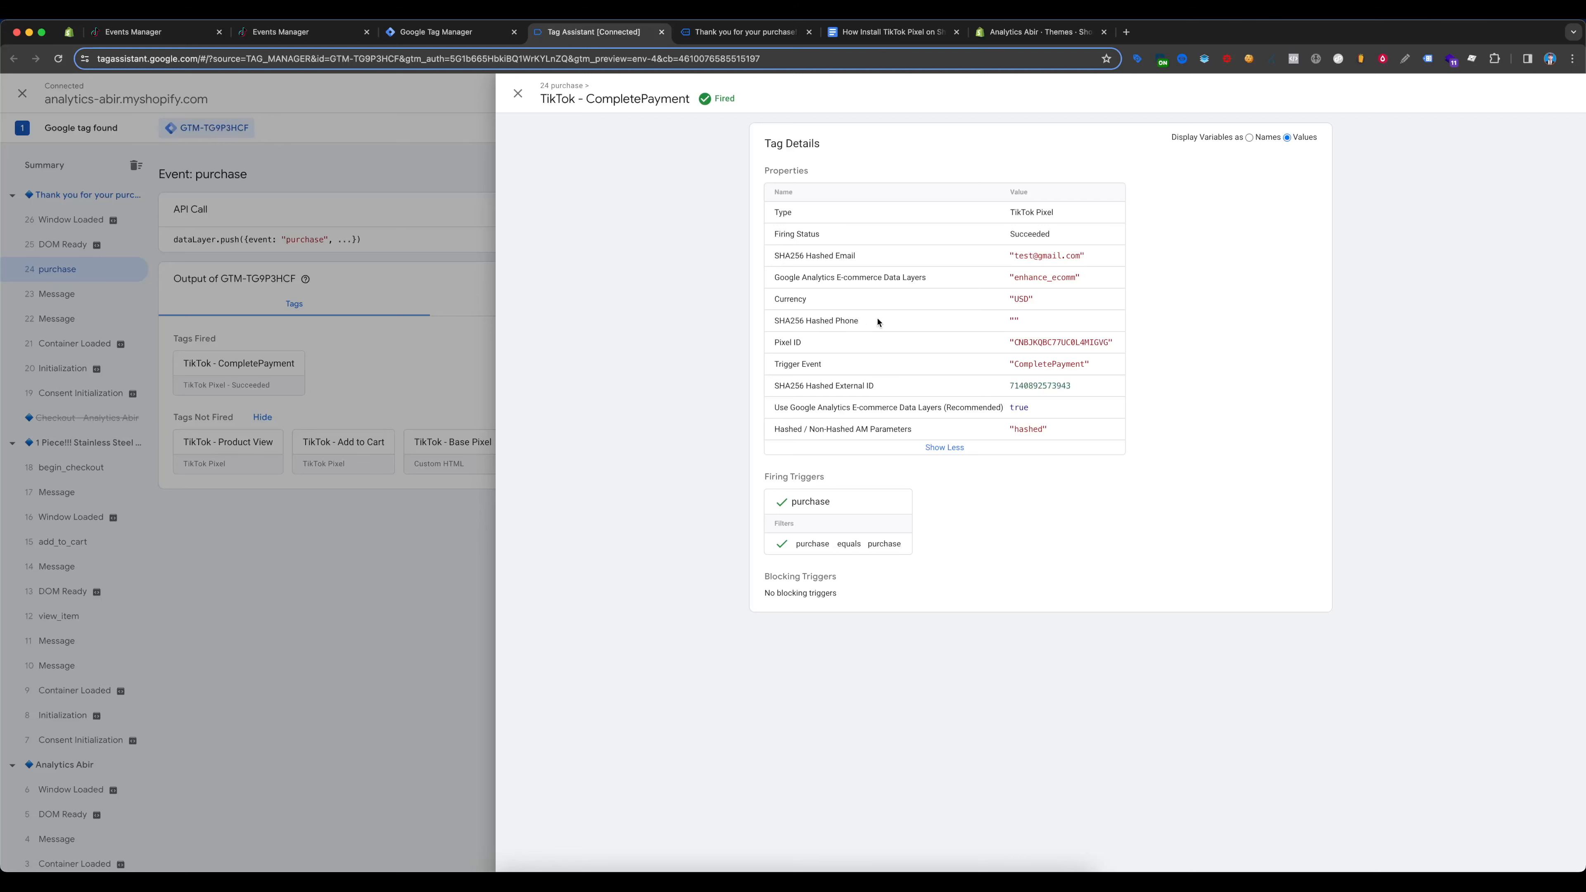
{"action": "left_click", "coordinate": [718, 32]}
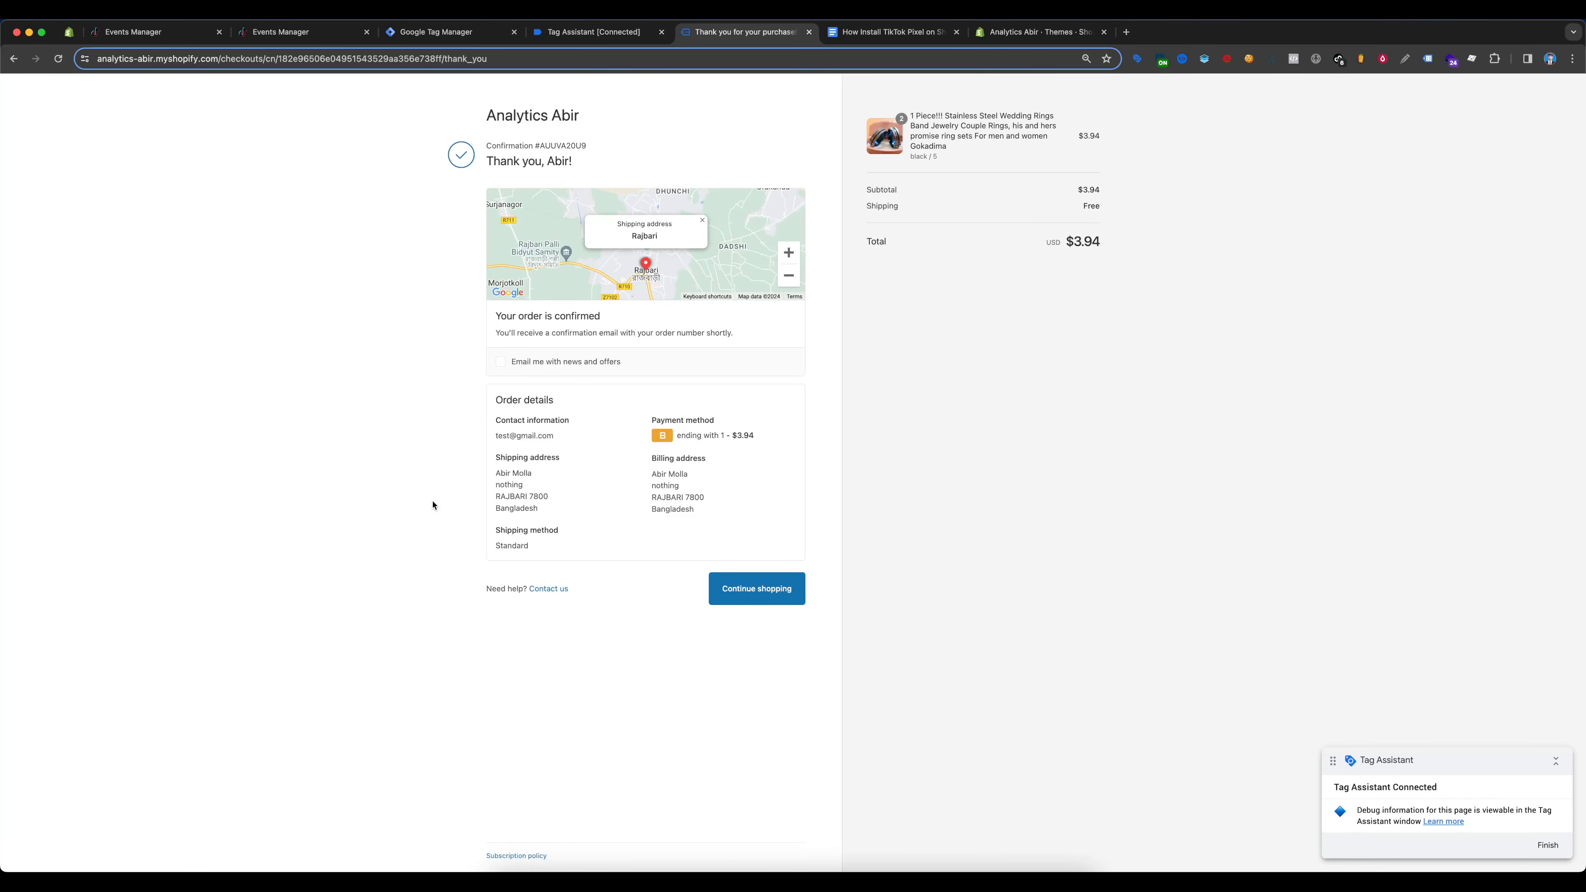
{"action": "left_click", "coordinate": [618, 31]}
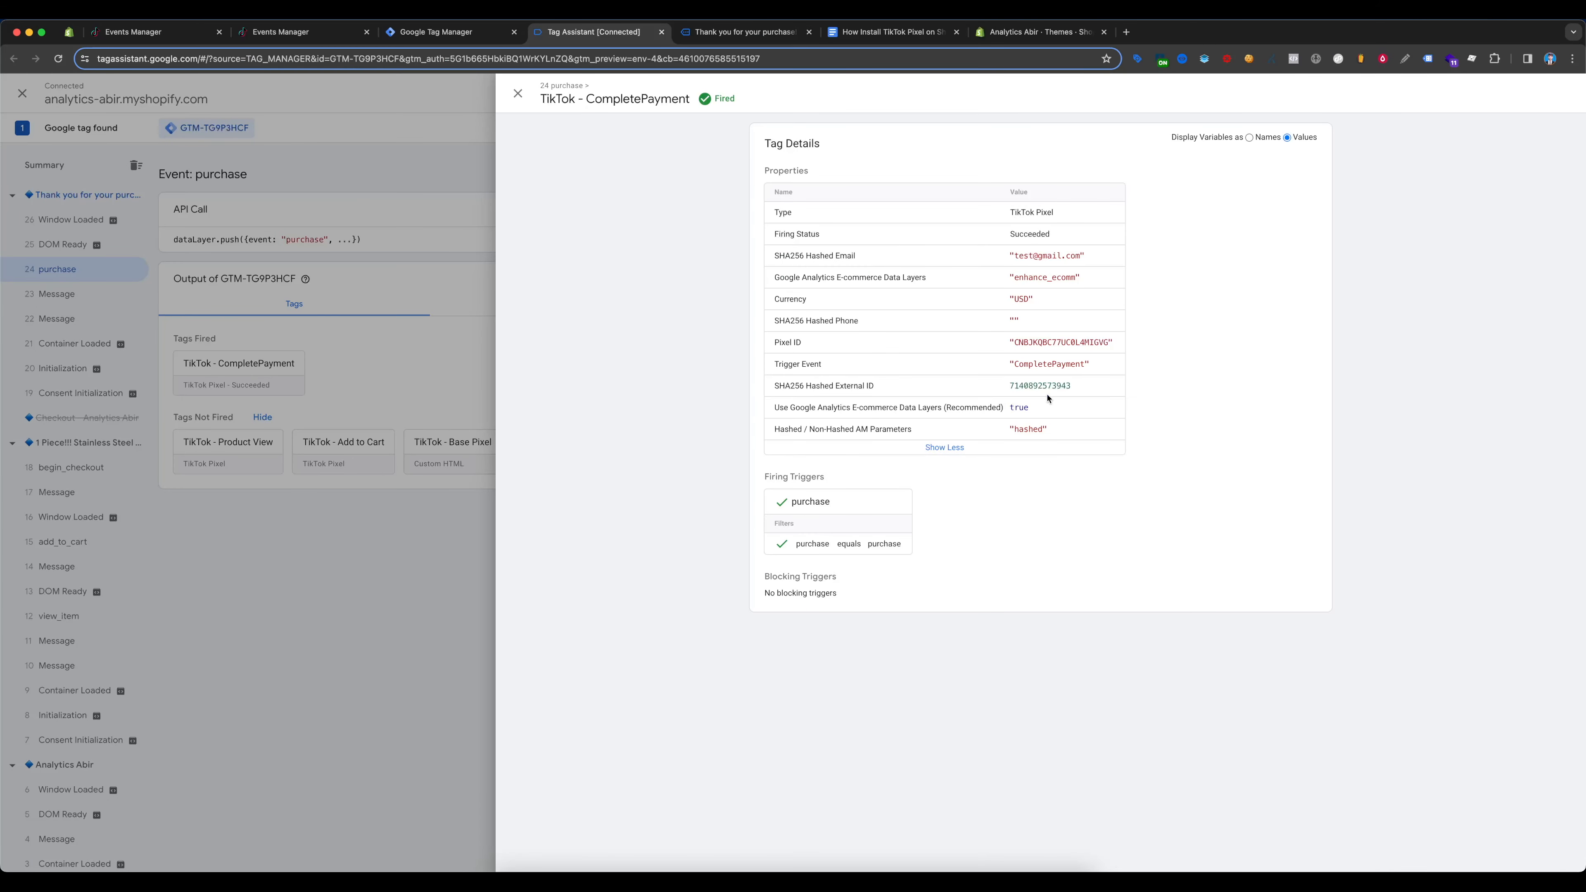
{"action": "left_click_drag", "start_coordinate": [1007, 387], "coordinate": [1081, 388]}
{"action": "left_click", "coordinate": [841, 388]}
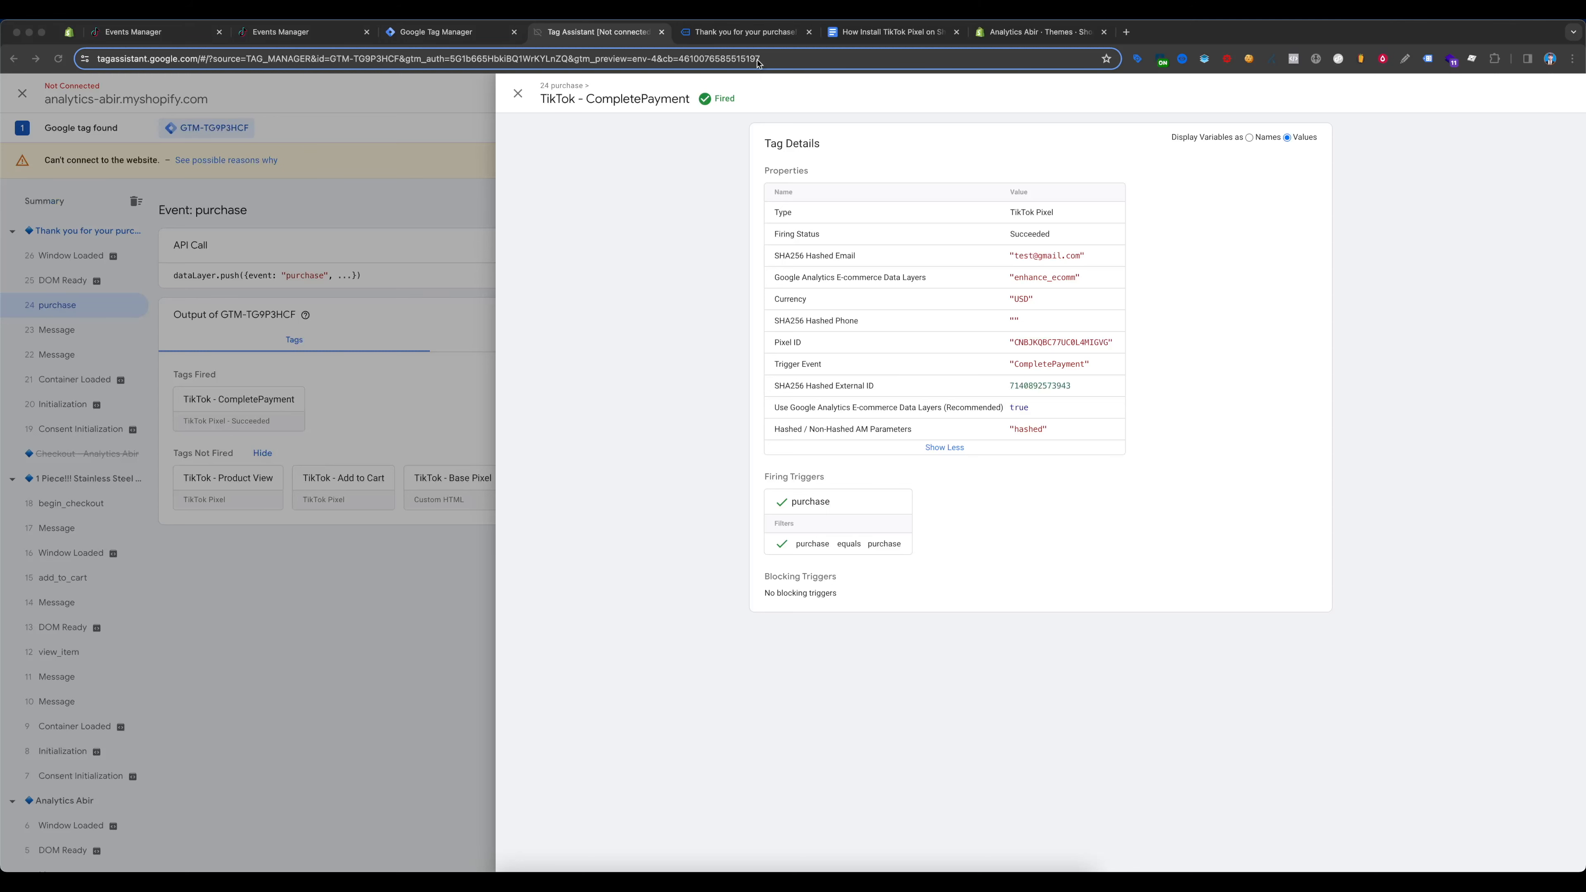
Examine the CompletePayment event's parameters and contents in TikTok Pixel Helper on the store's order confirmation page
{"action": "left_click", "coordinate": [755, 33]}
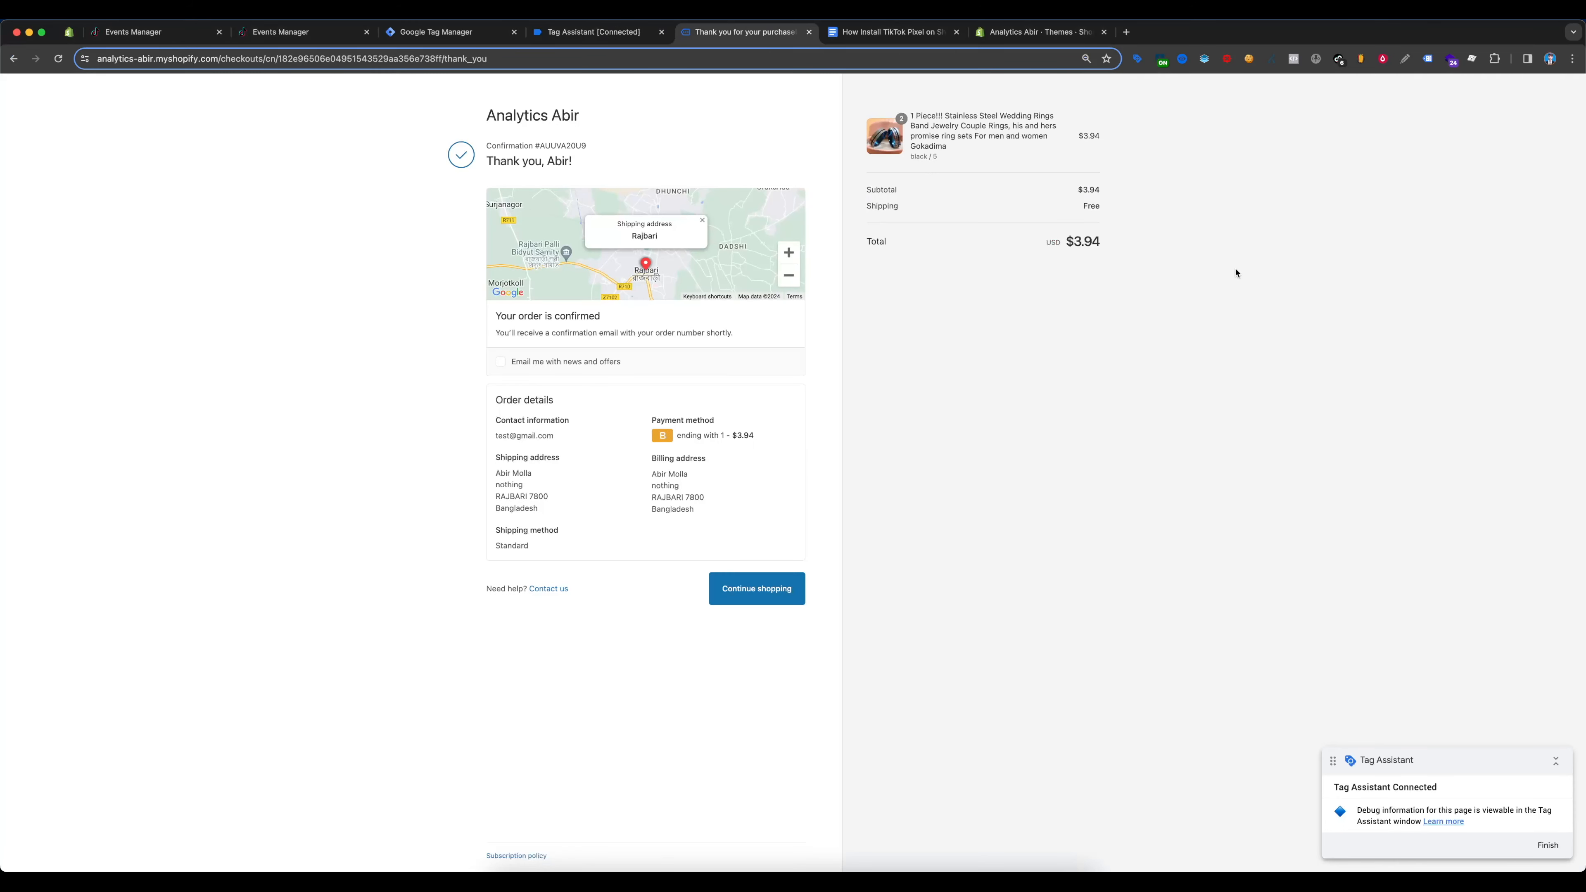
{"action": "left_click", "coordinate": [1339, 59]}
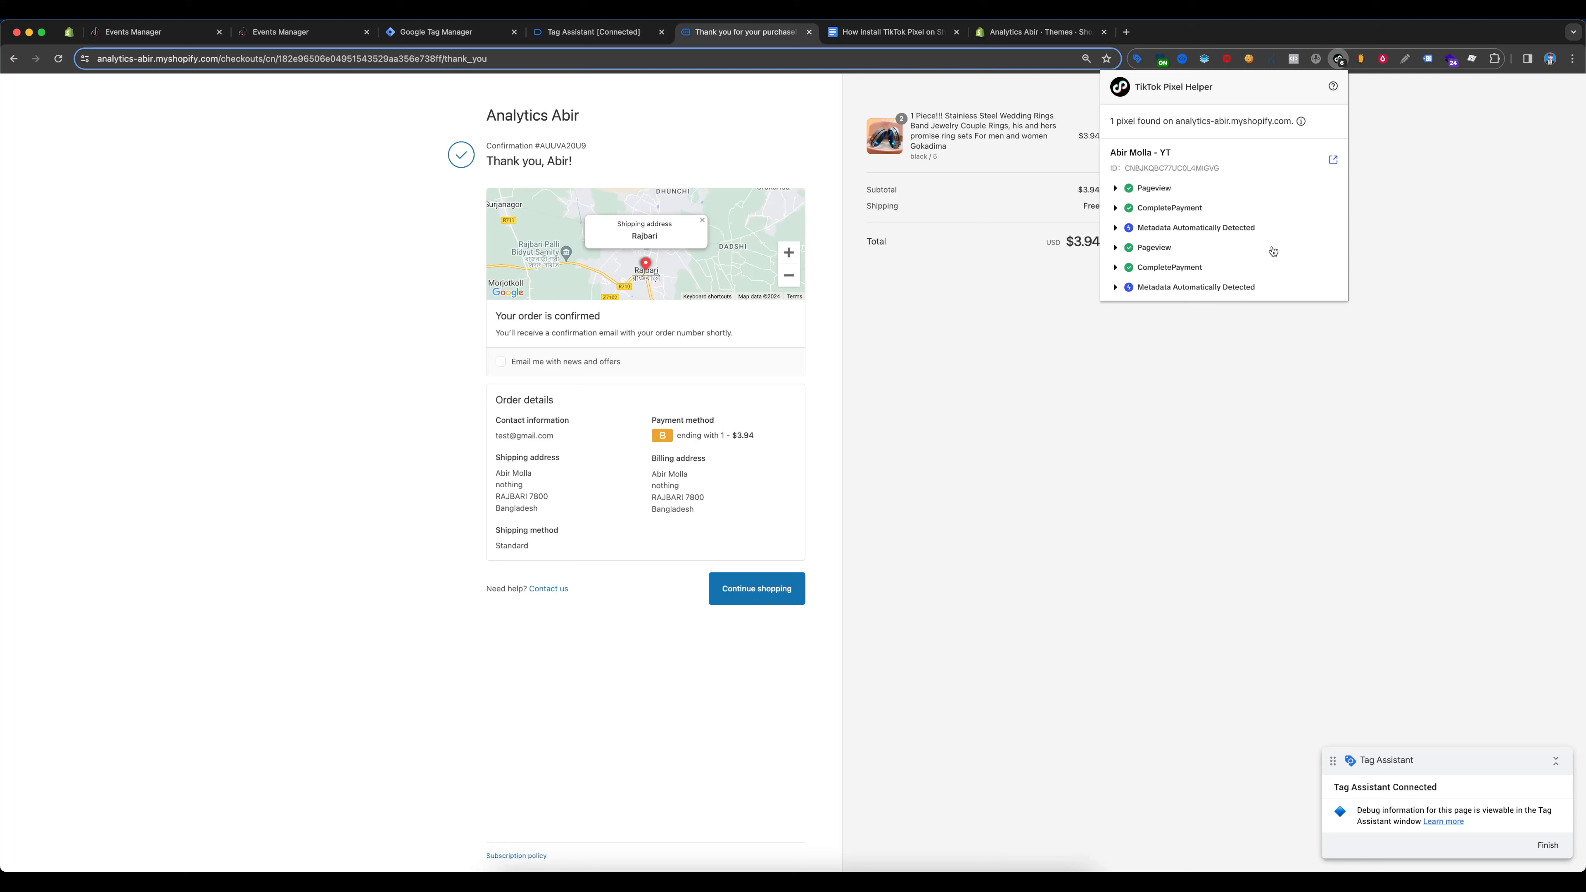
{"action": "left_click", "coordinate": [1182, 212]}
{"action": "scroll", "coordinate": [1264, 233], "scroll_direction": "down", "scroll_amount": 2}
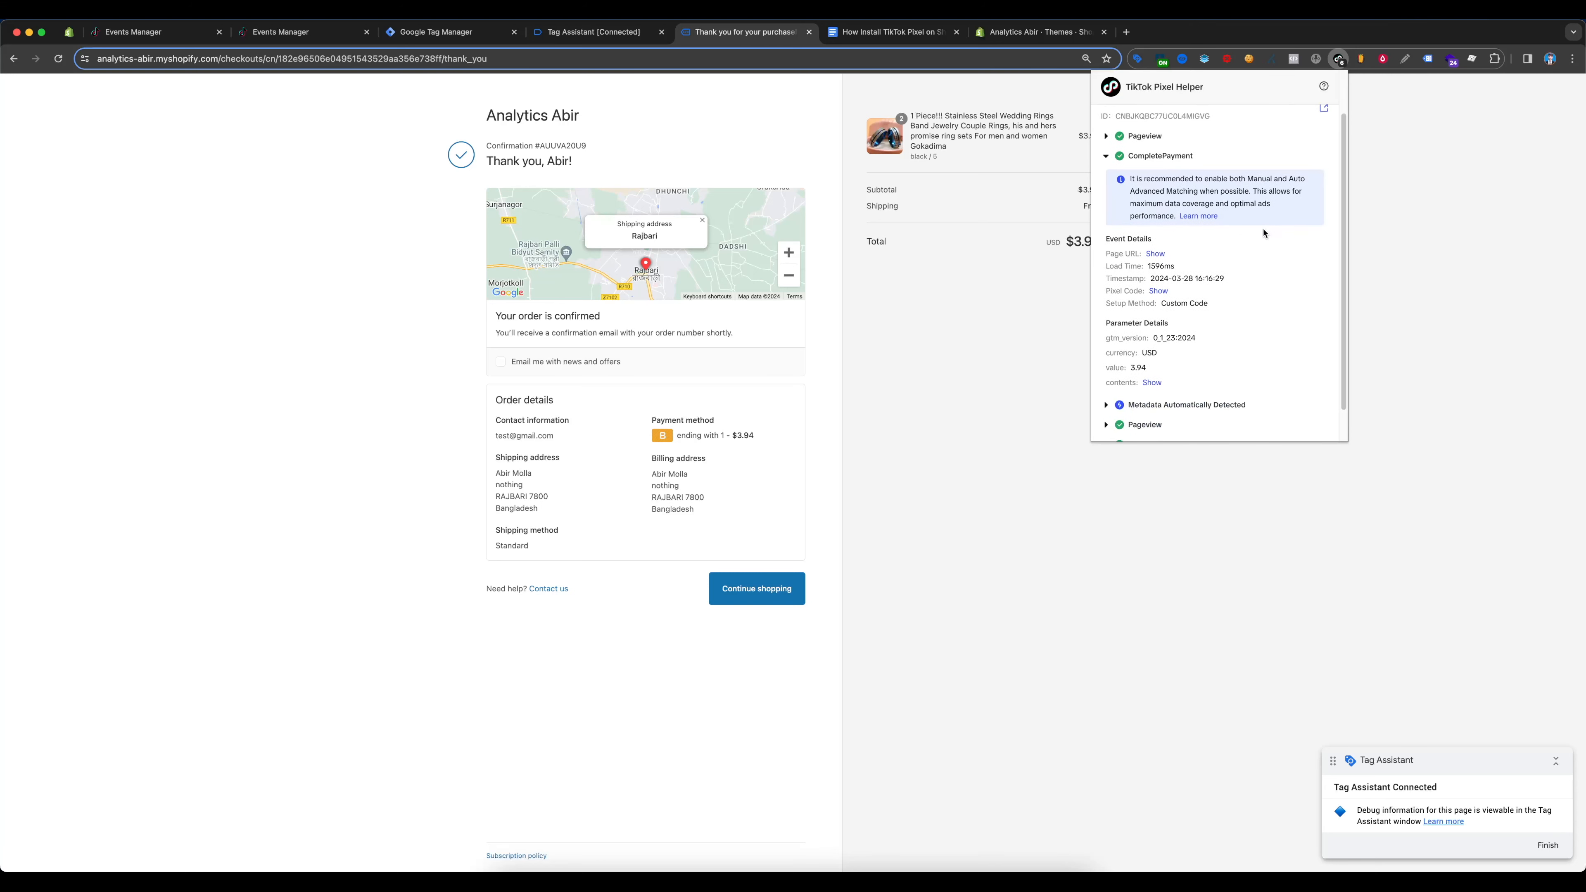
{"action": "scroll", "coordinate": [1243, 269], "scroll_direction": "down", "scroll_amount": 1}
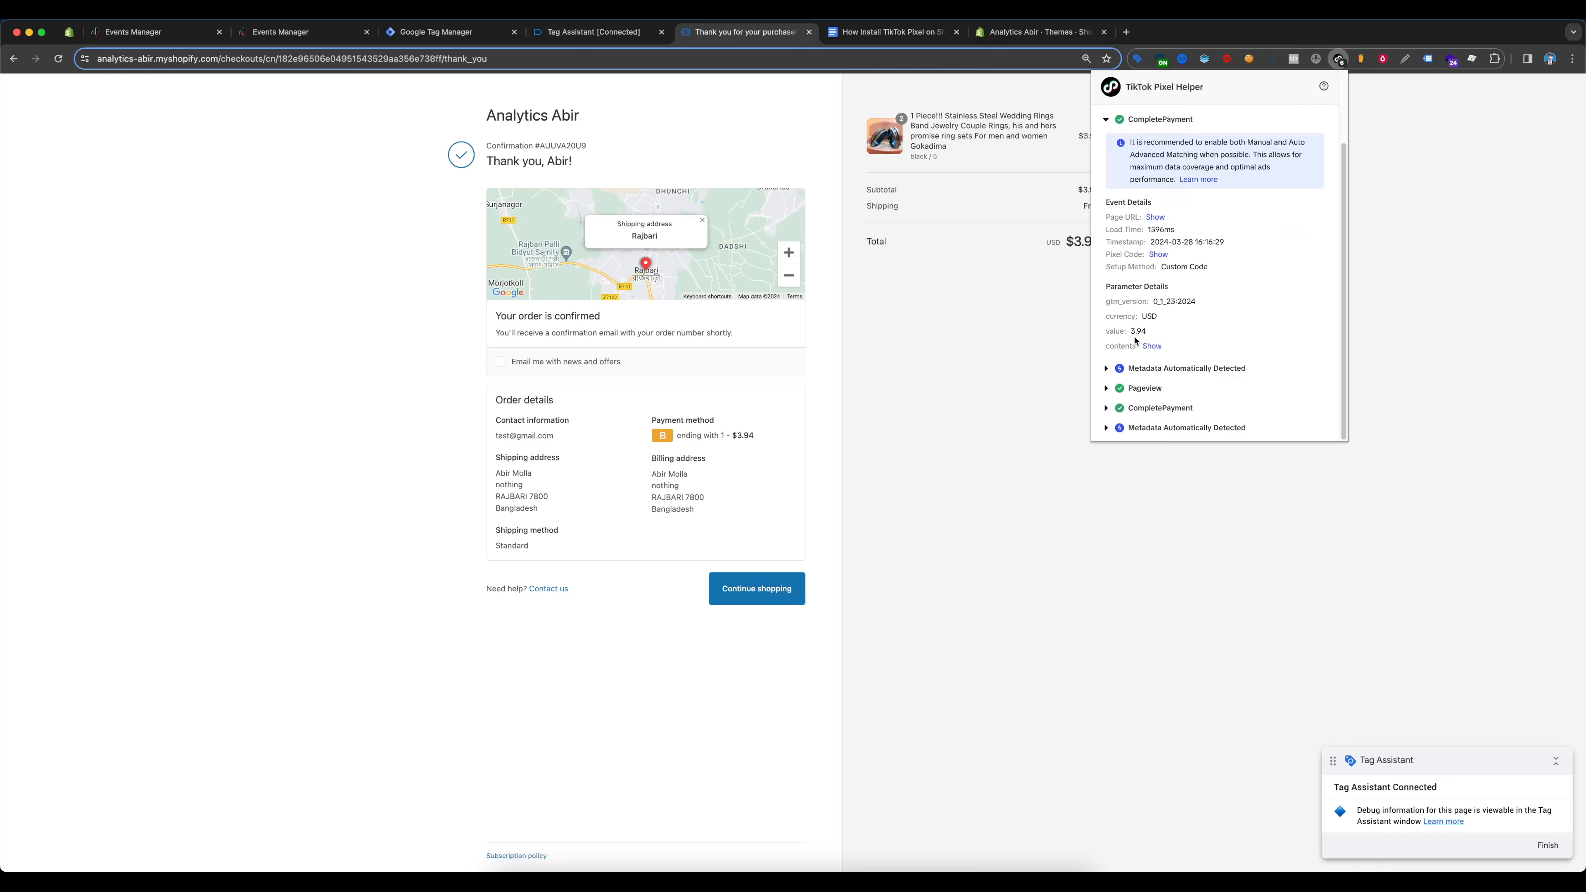
{"action": "left_click", "coordinate": [1152, 346]}
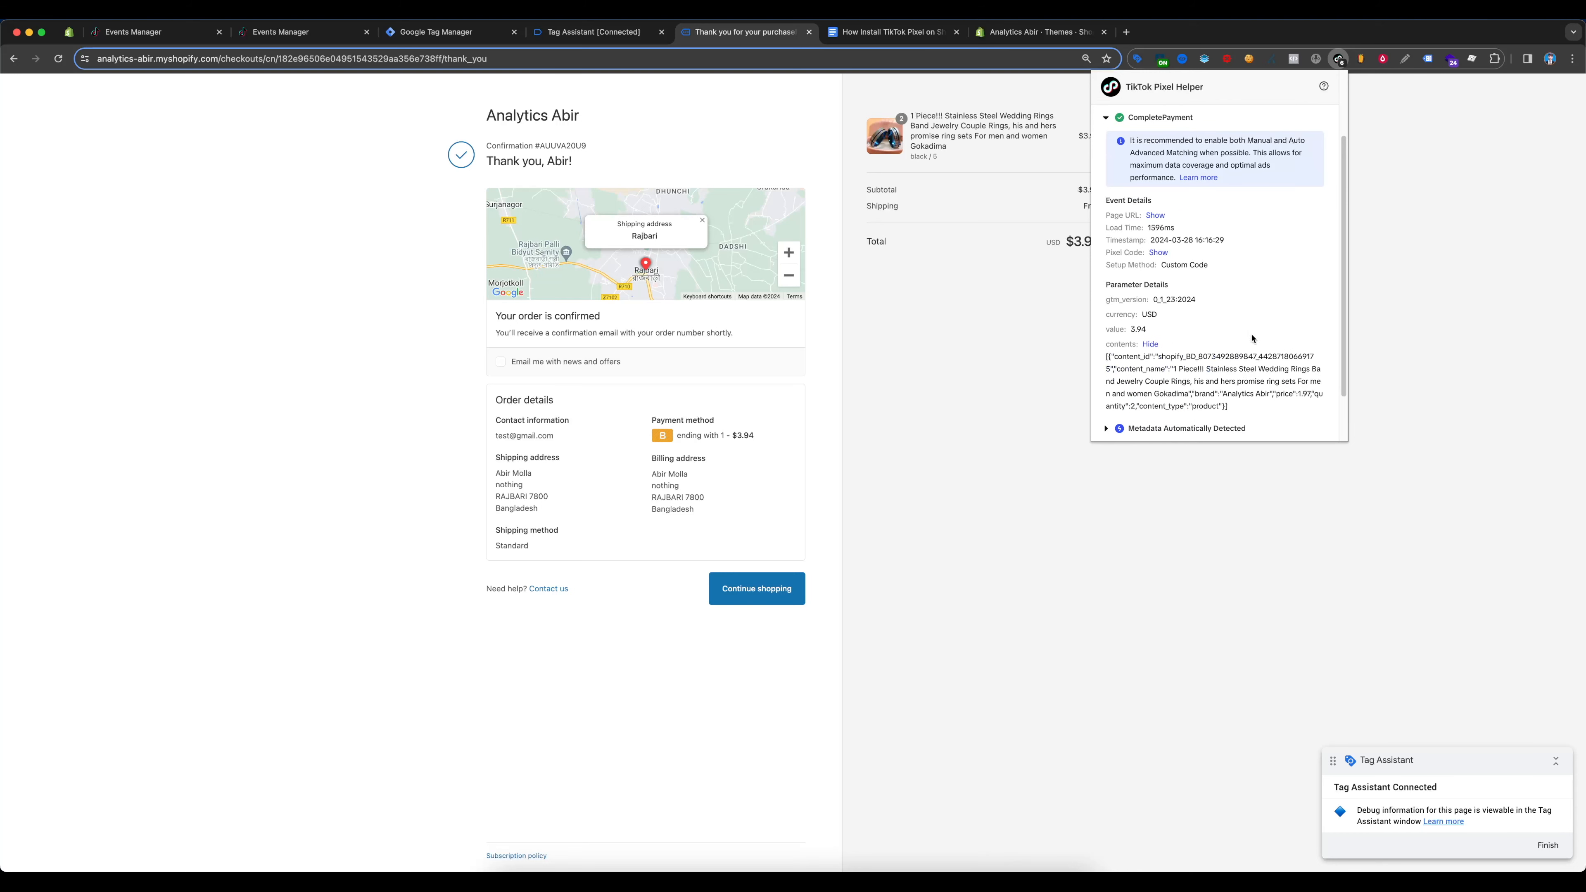
{"action": "scroll", "coordinate": [1124, 325], "scroll_direction": "down", "scroll_amount": 1}
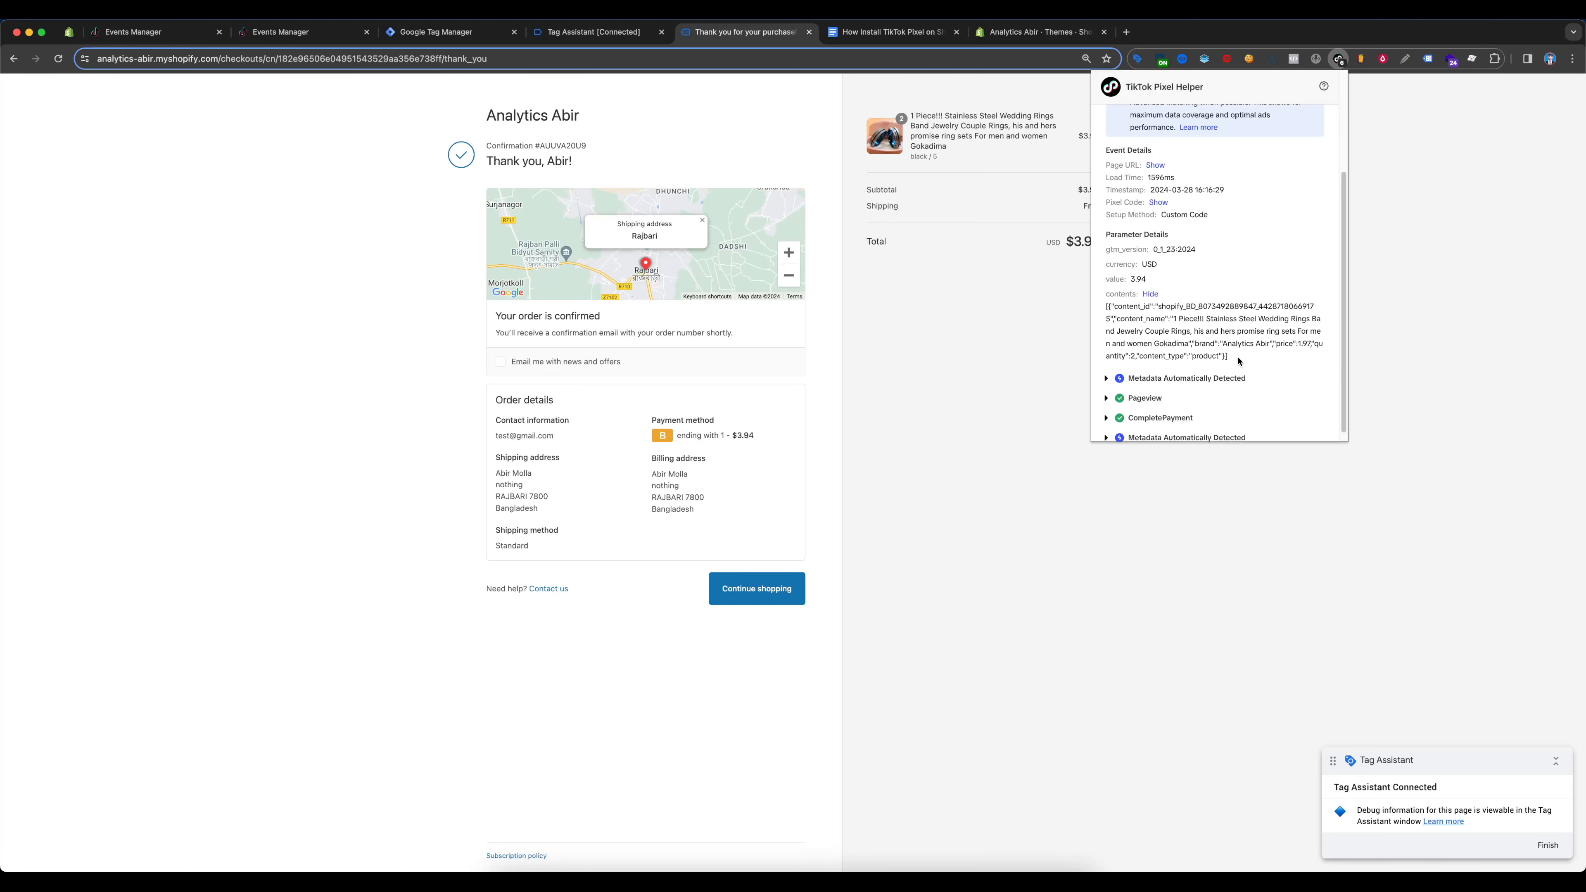
{"action": "scroll", "coordinate": [1214, 355], "scroll_direction": "down", "scroll_amount": 1}
Switch back to Tag Assistant and reopen the TikTok - CompletePayment tag to review its full list of properties
{"action": "left_click", "coordinate": [587, 35]}
{"action": "left_click", "coordinate": [587, 35]}
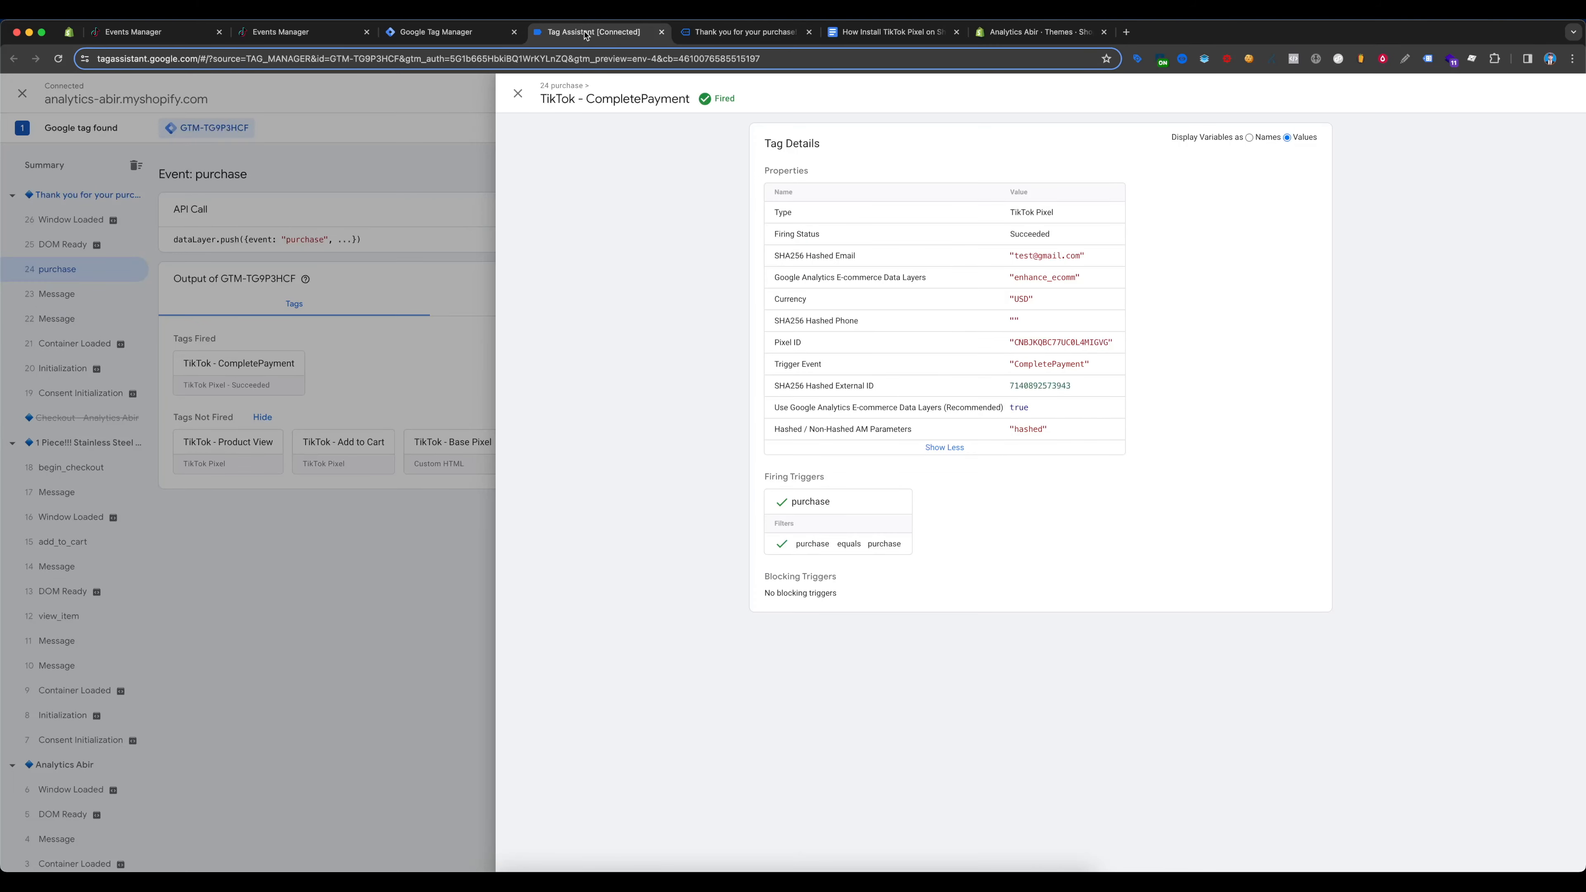
{"action": "left_click", "coordinate": [268, 253]}
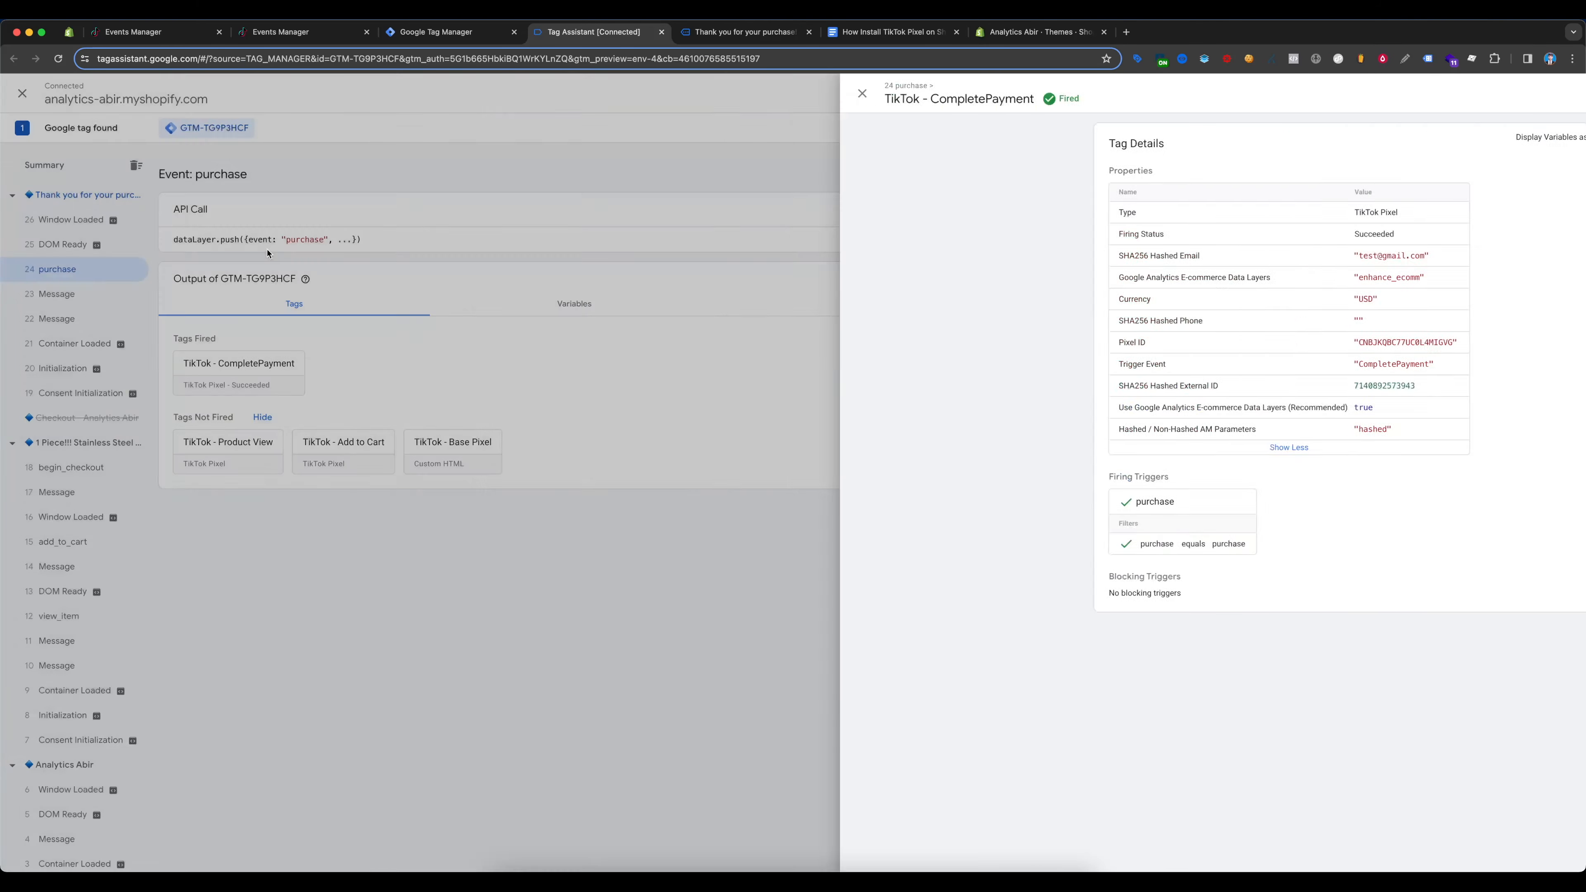
{"action": "left_click", "coordinate": [252, 373]}
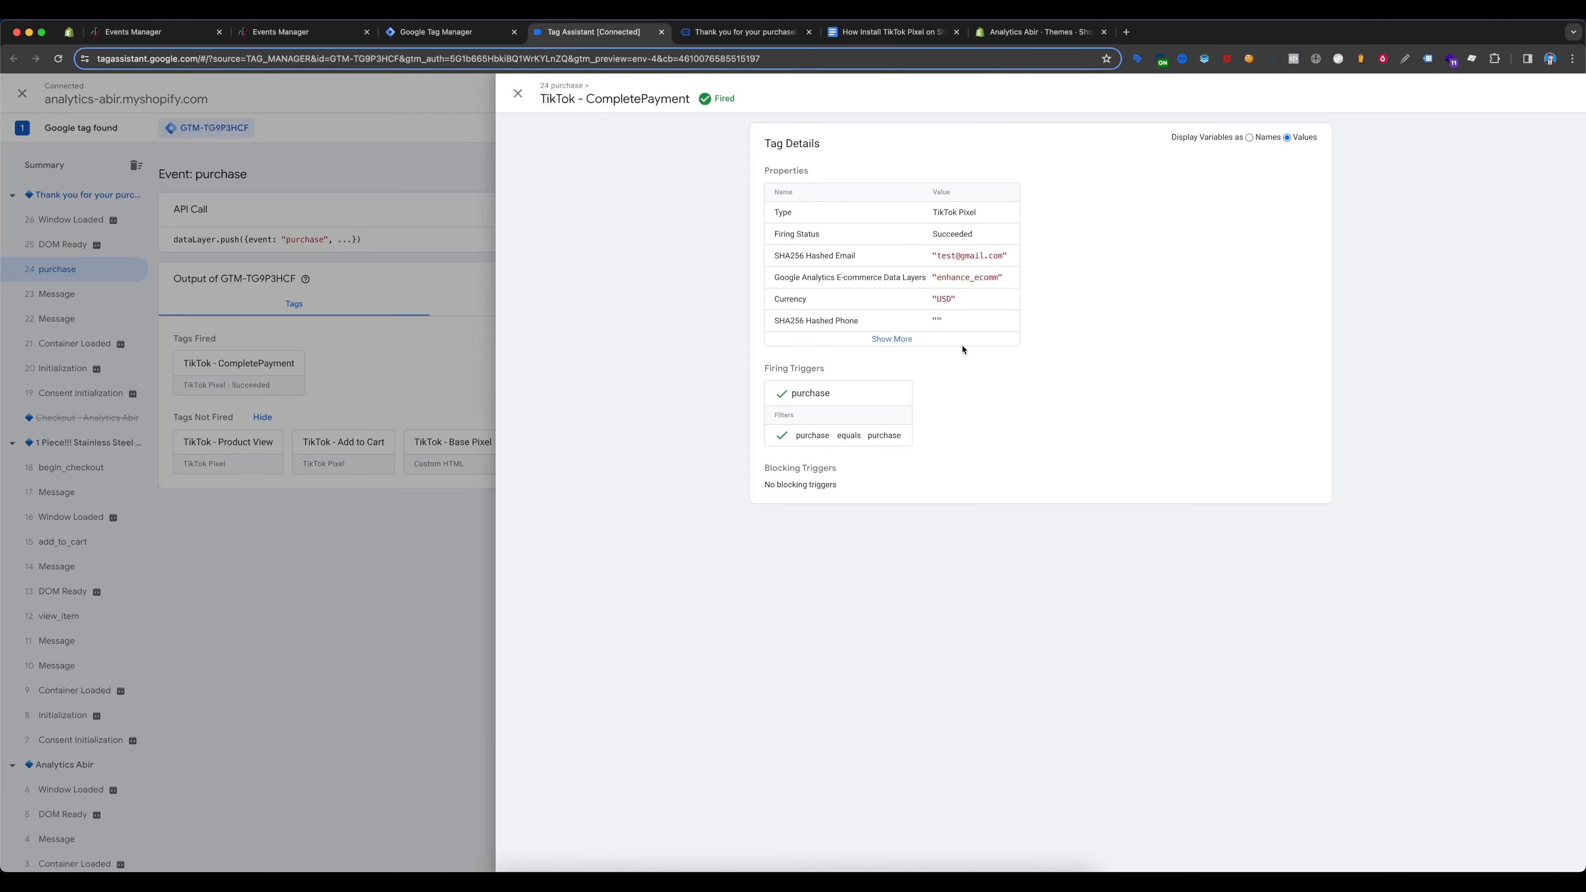
{"action": "left_click", "coordinate": [928, 339]}
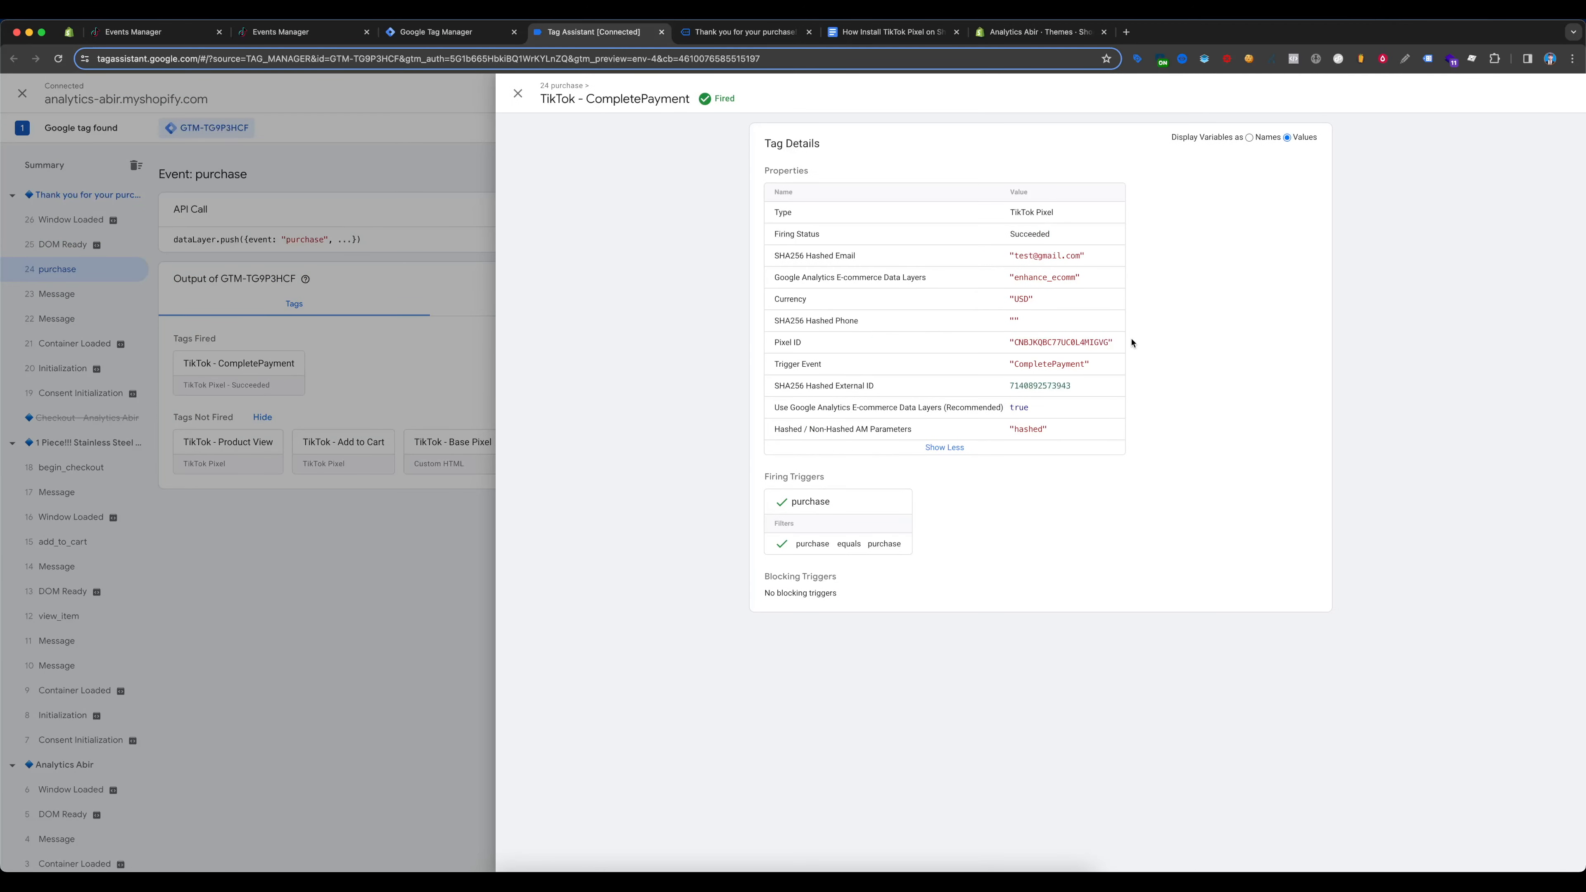
Check the pixel's test event activity in TikTok Events Manager, and return to the tags list in Google Tag Manager
{"action": "left_click", "coordinate": [300, 31]}
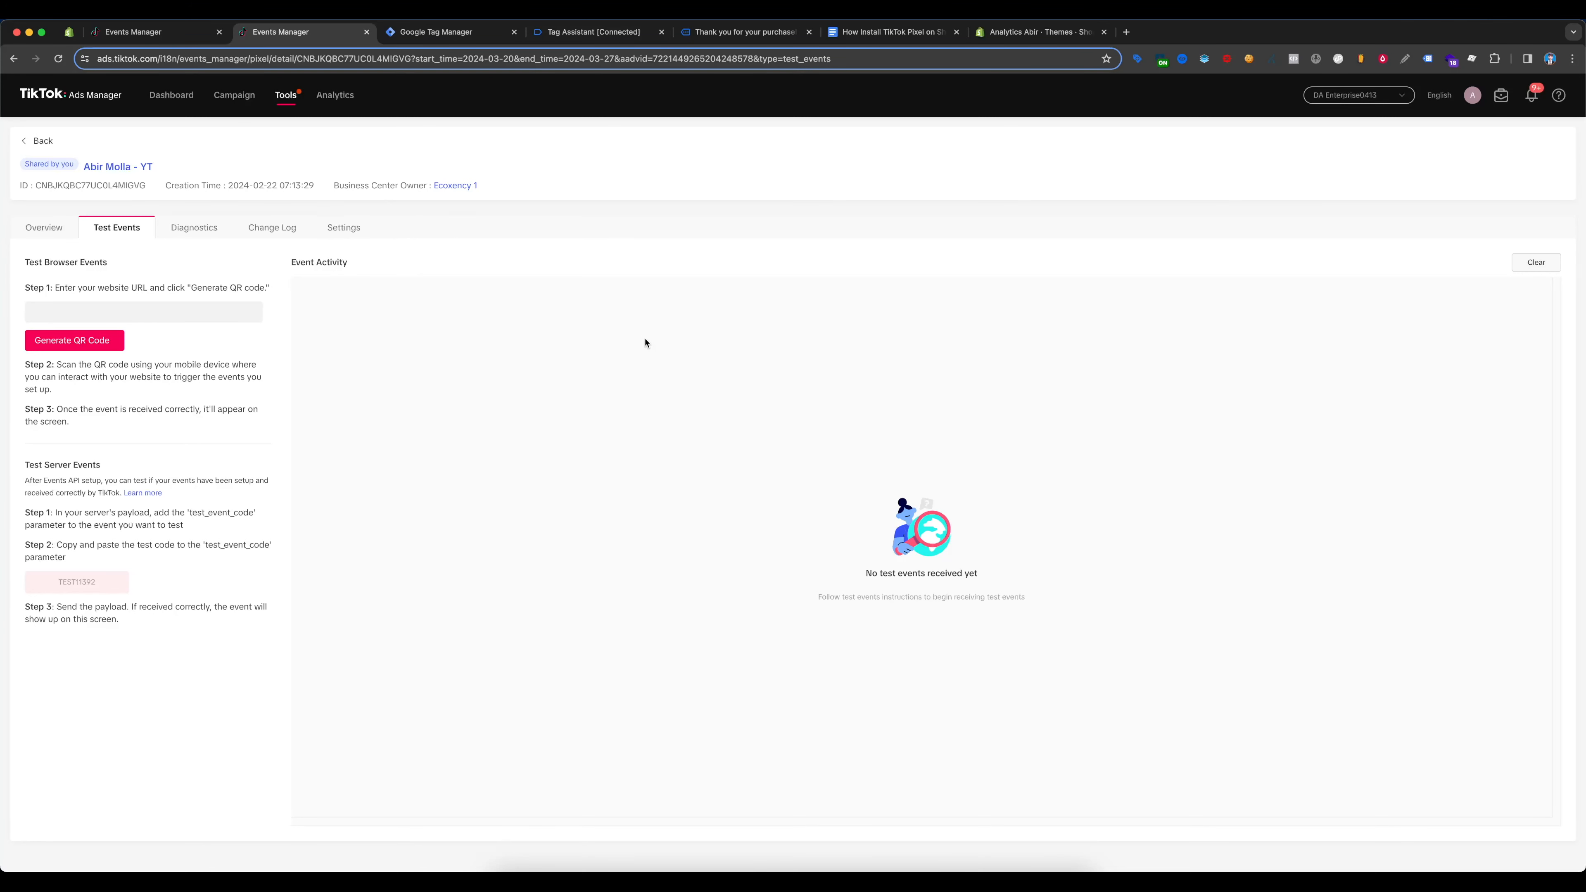
{"action": "left_click", "coordinate": [507, 36]}
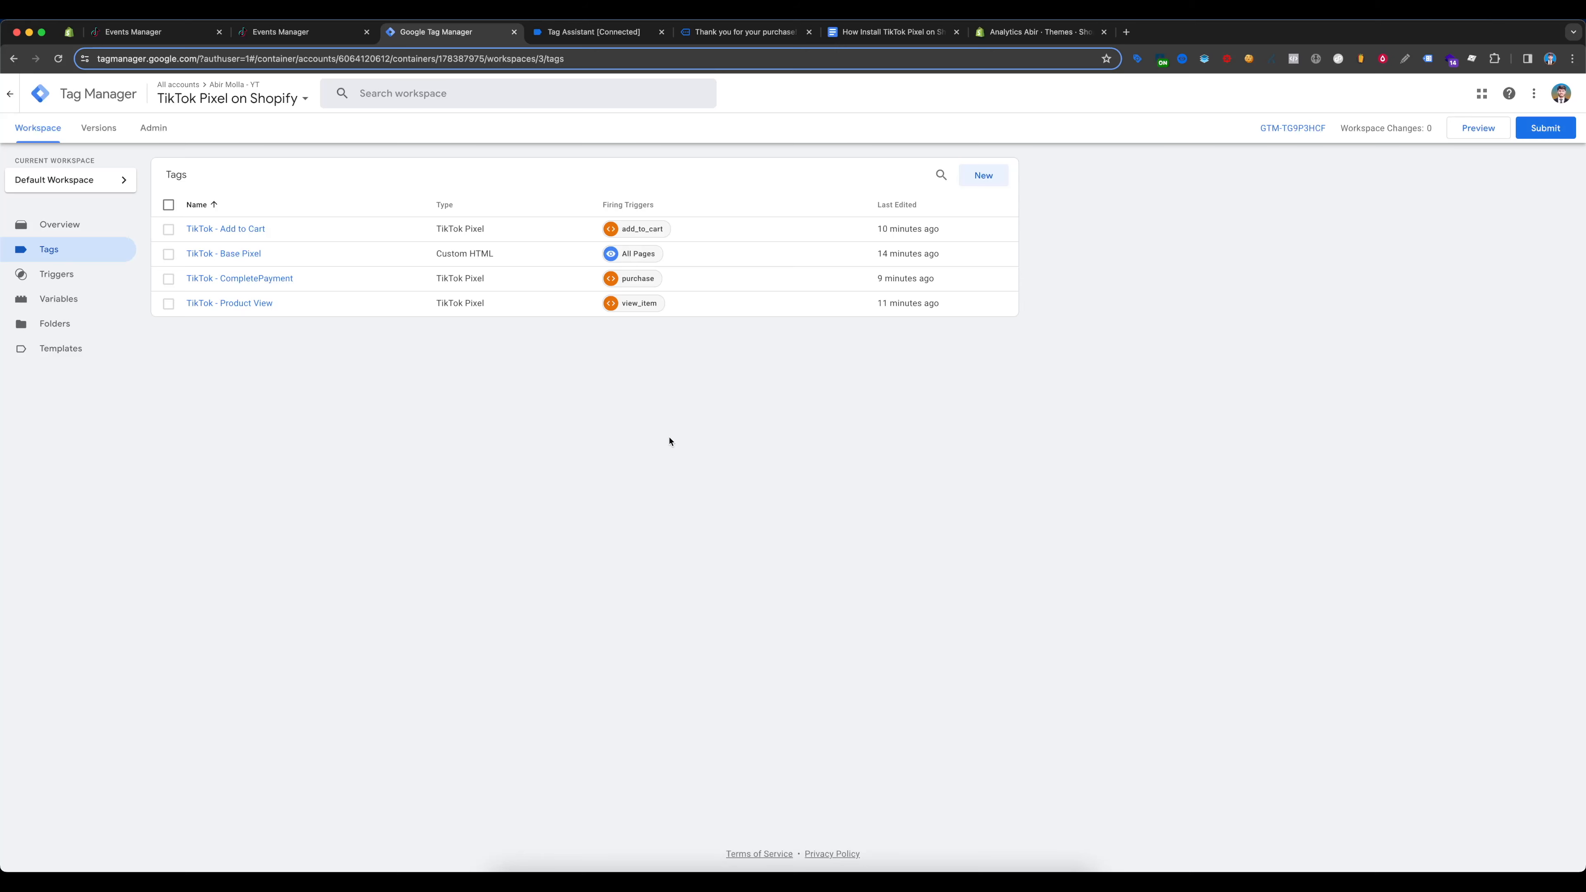